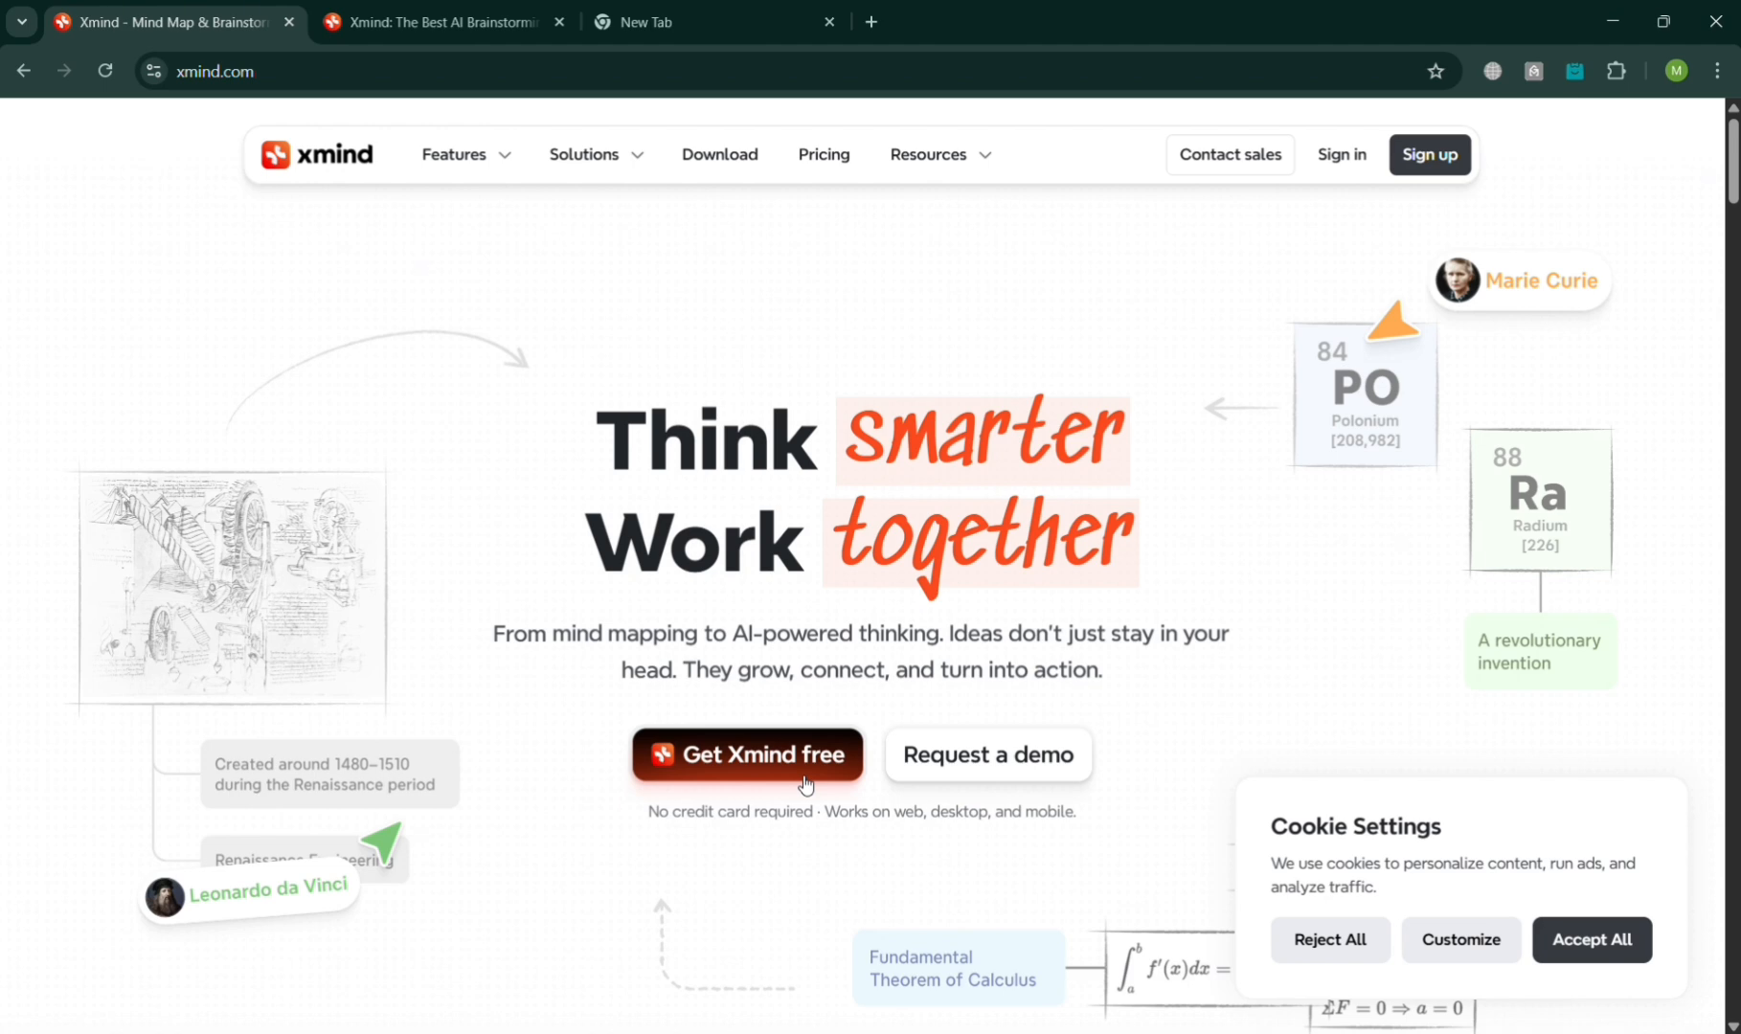
Look through the Xmind homepage, covering its AI tools, collaboration features, security section, user ratings and footer links
scroll(805, 784, "down", 1)
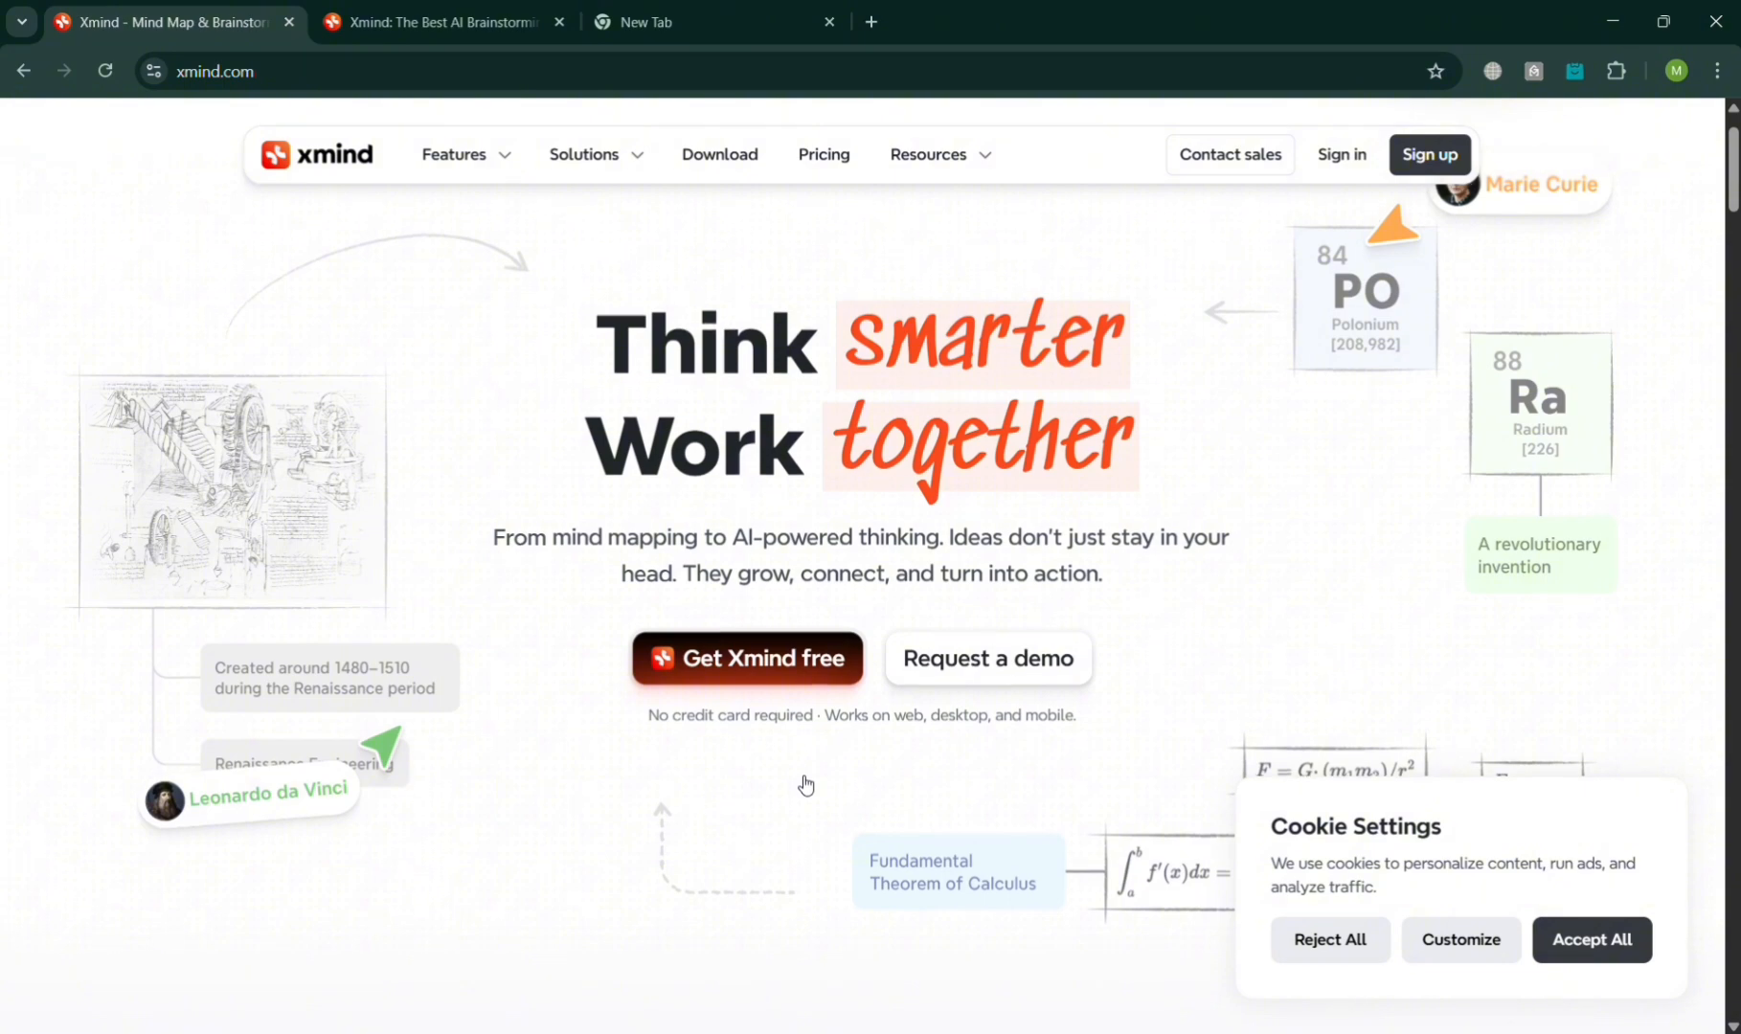
scroll(805, 783, "down", 5)
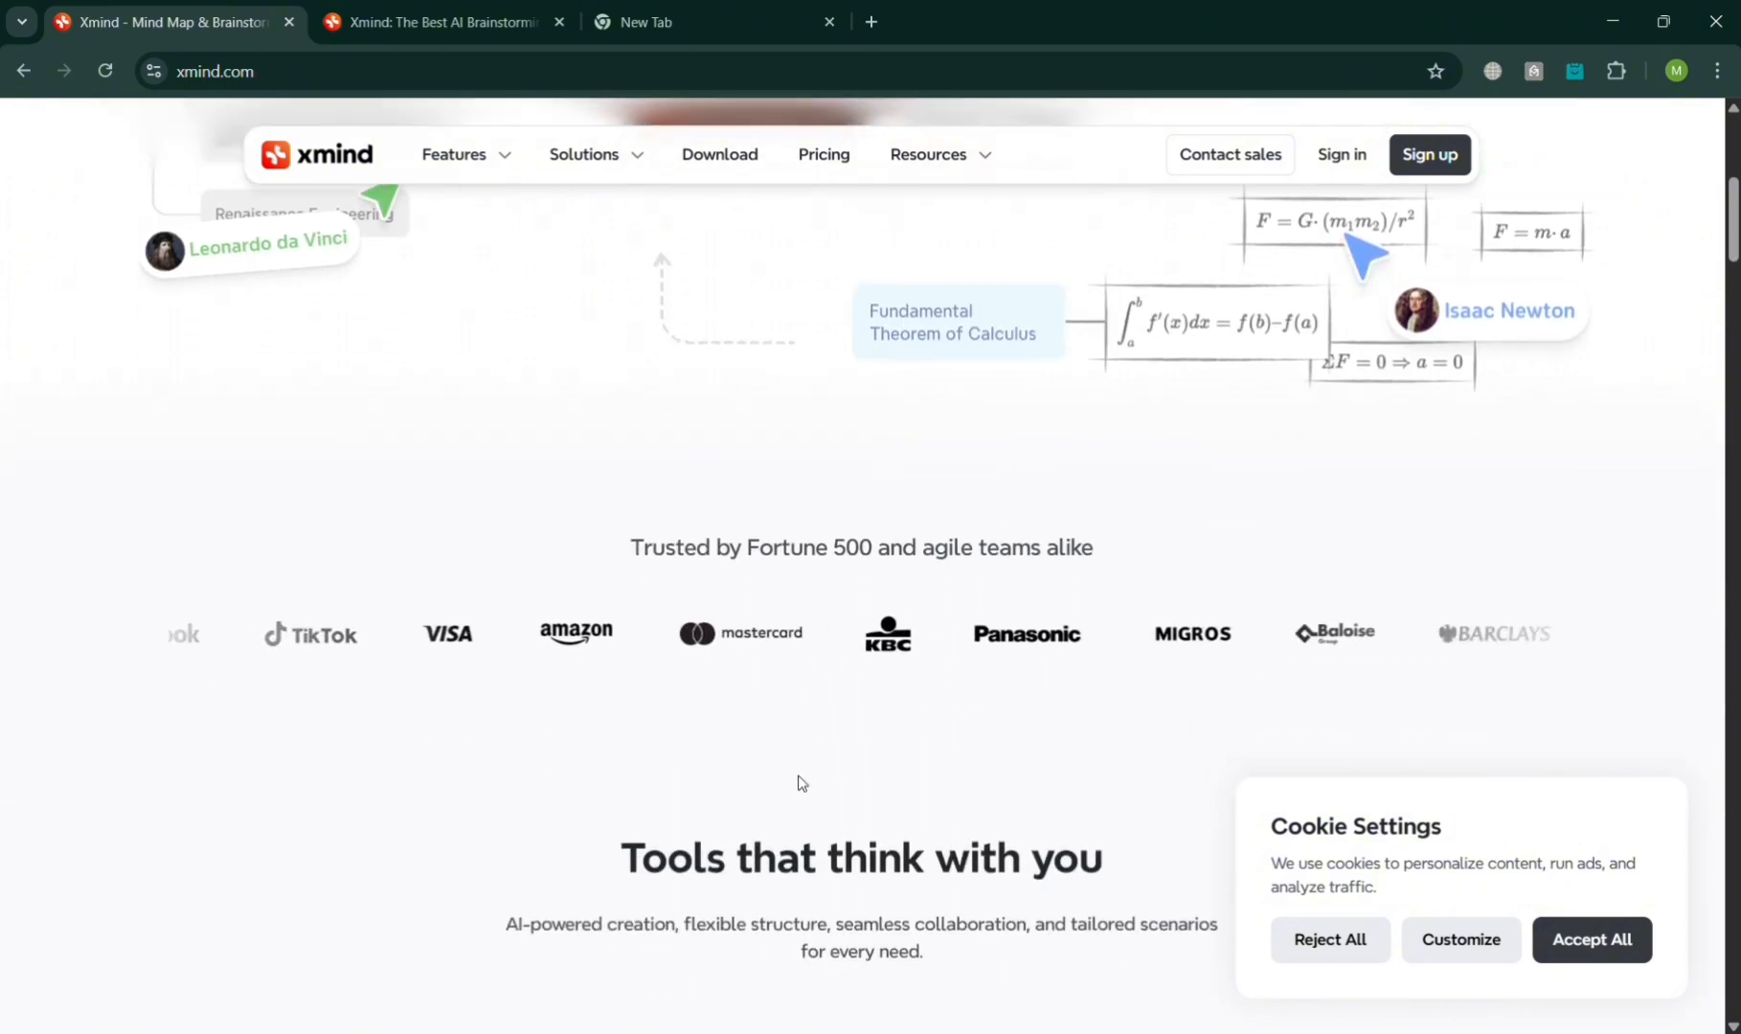
scroll(802, 783, "down", 15)
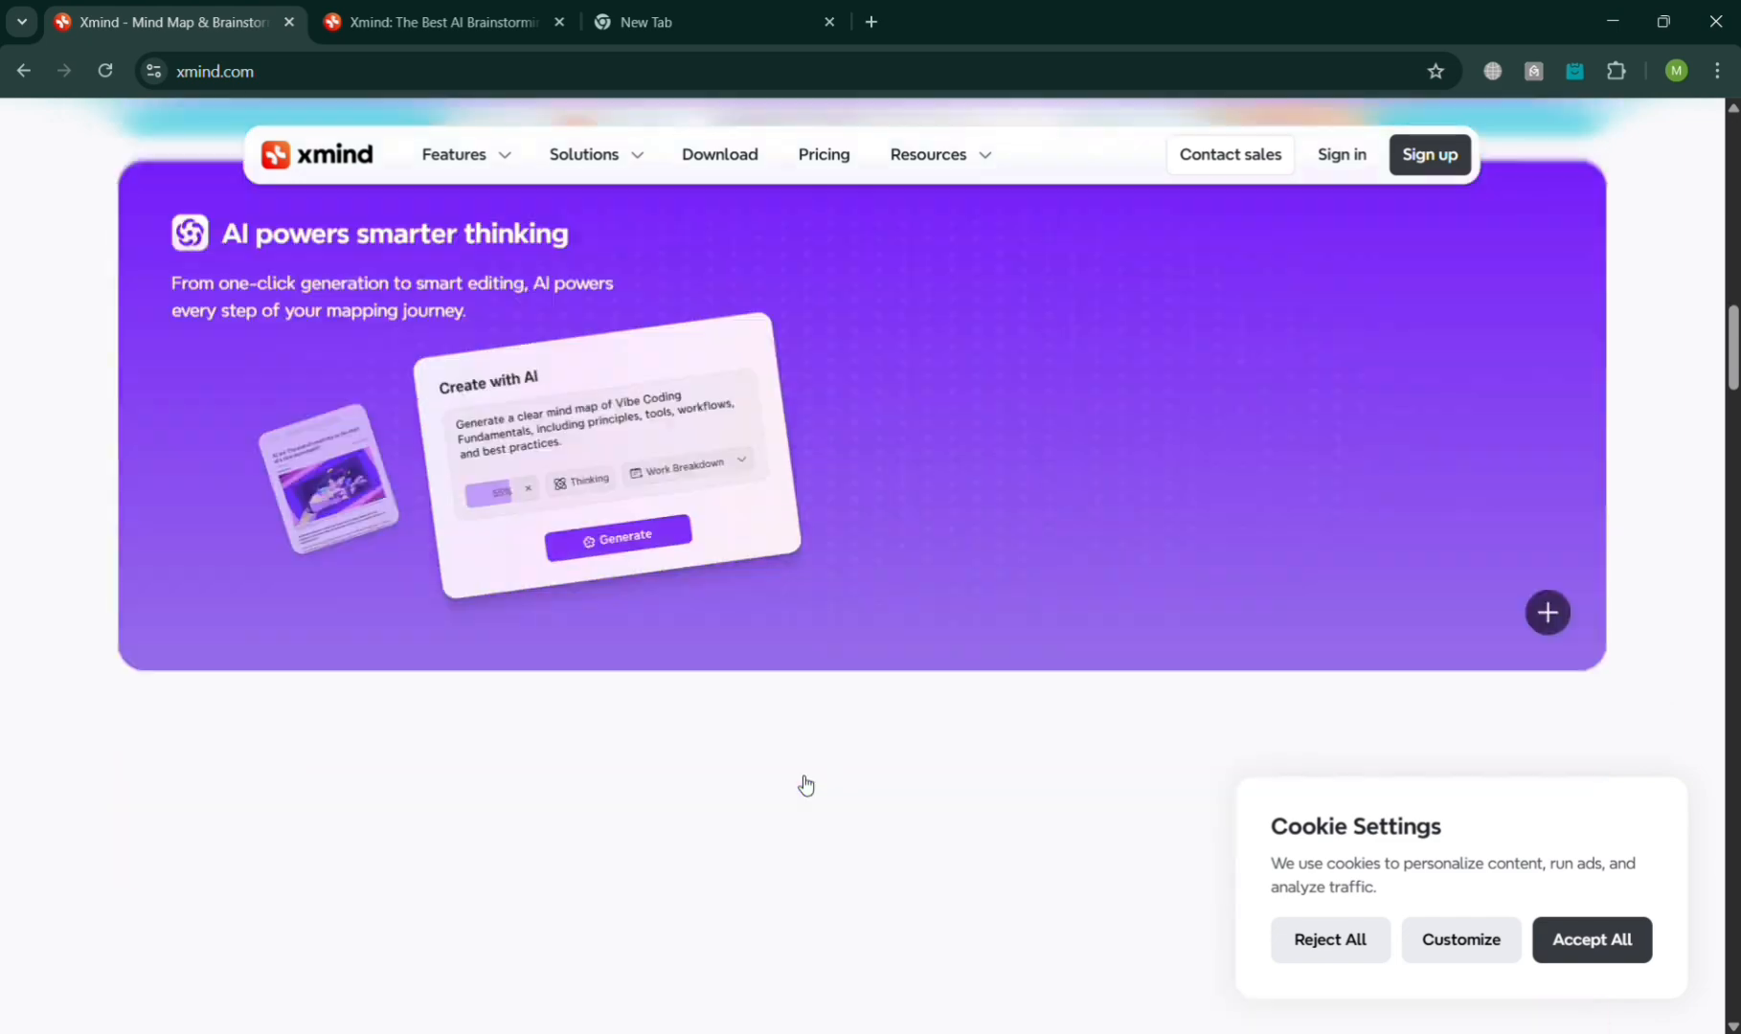
scroll(805, 783, "down", 9)
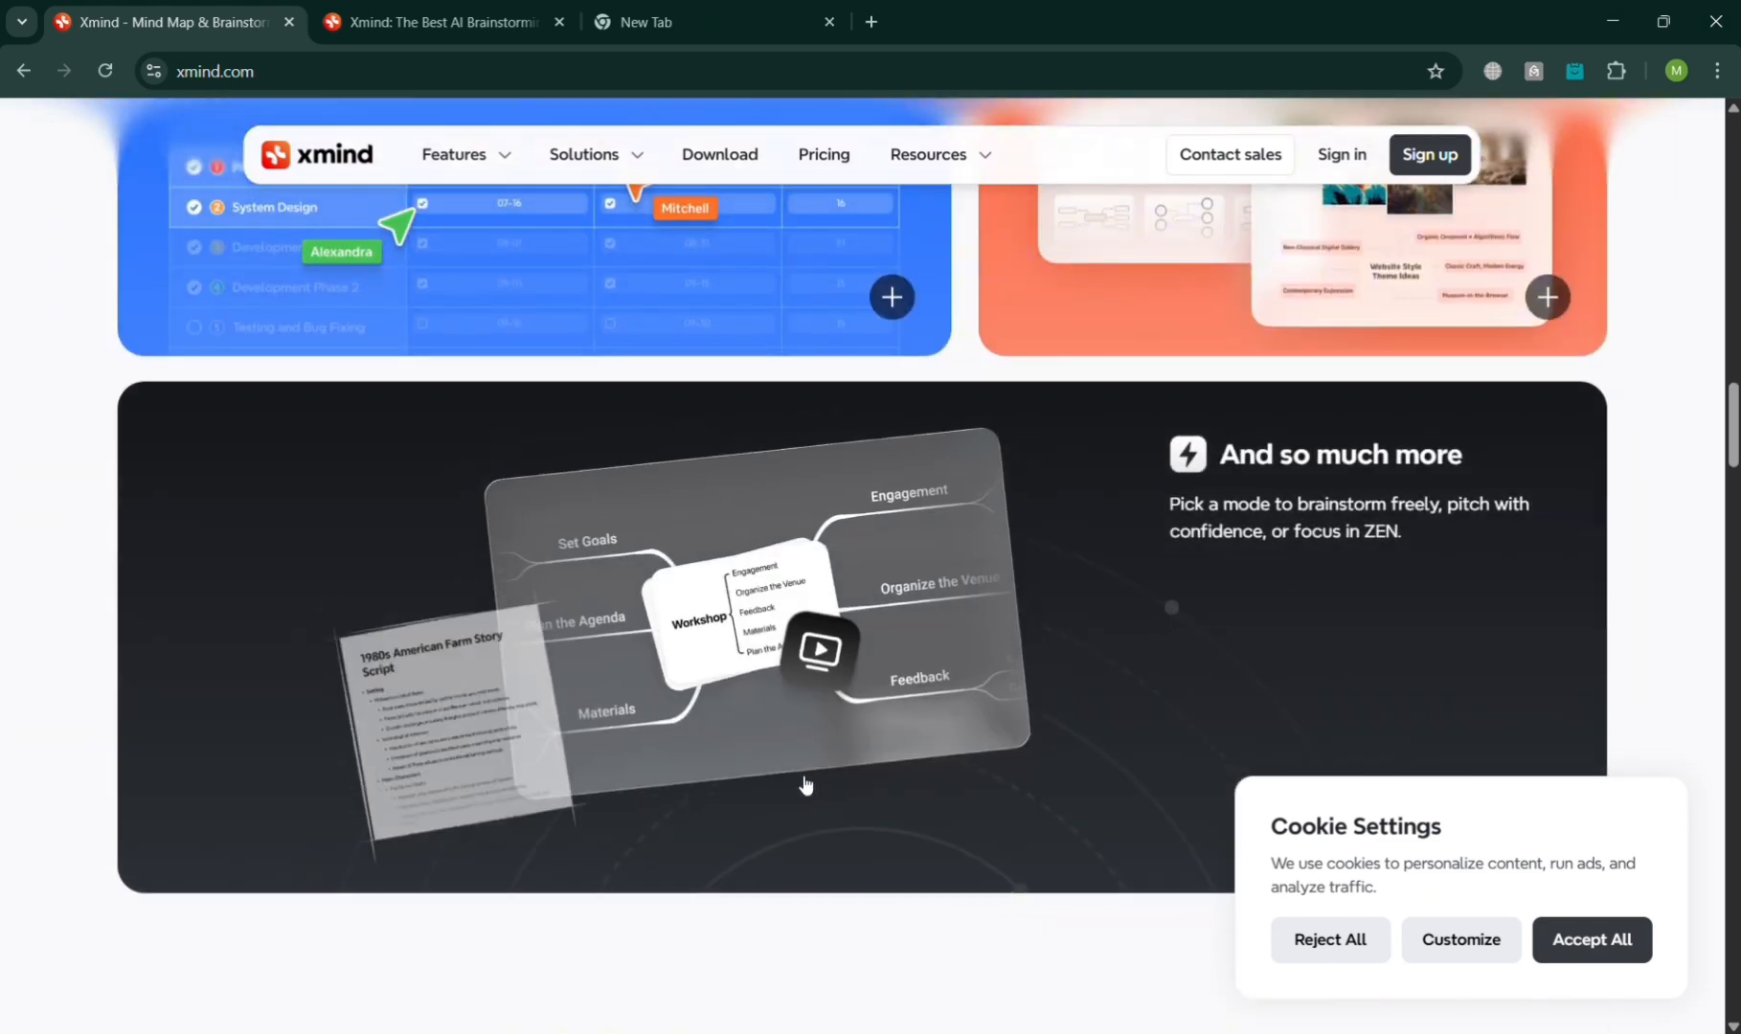
scroll(805, 784, "down", 13)
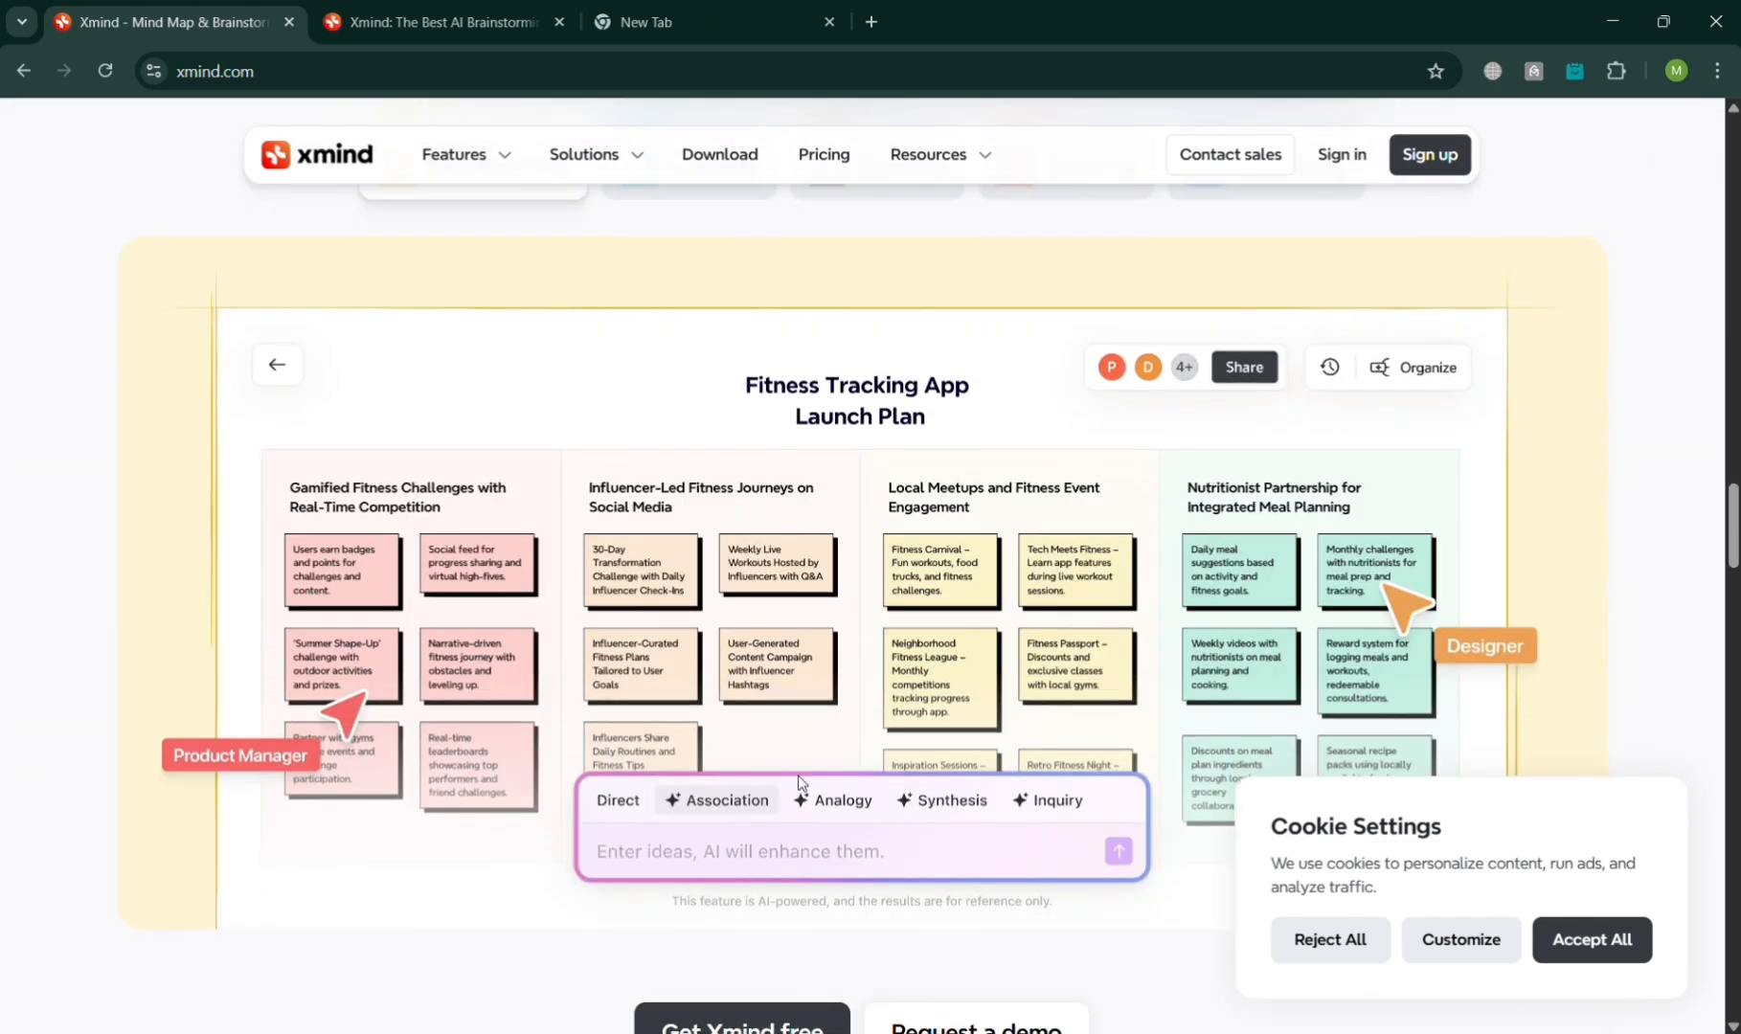
scroll(803, 783, "down", 10)
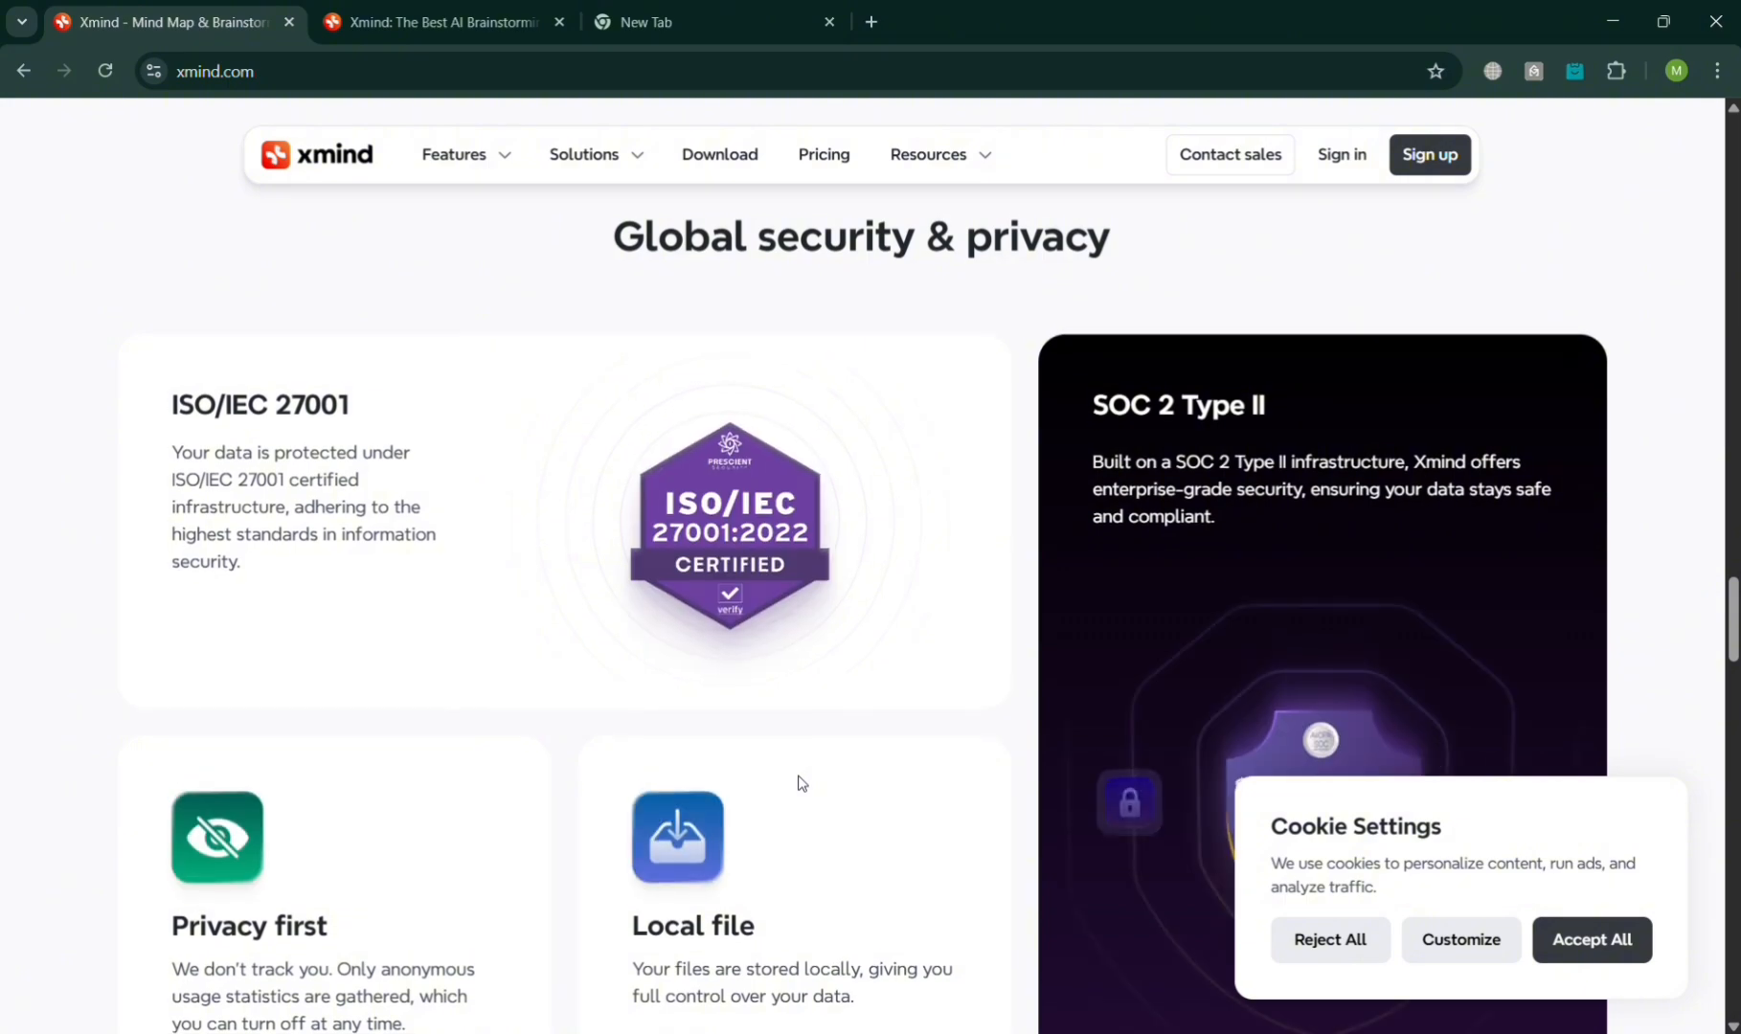
scroll(801, 783, "down", 12)
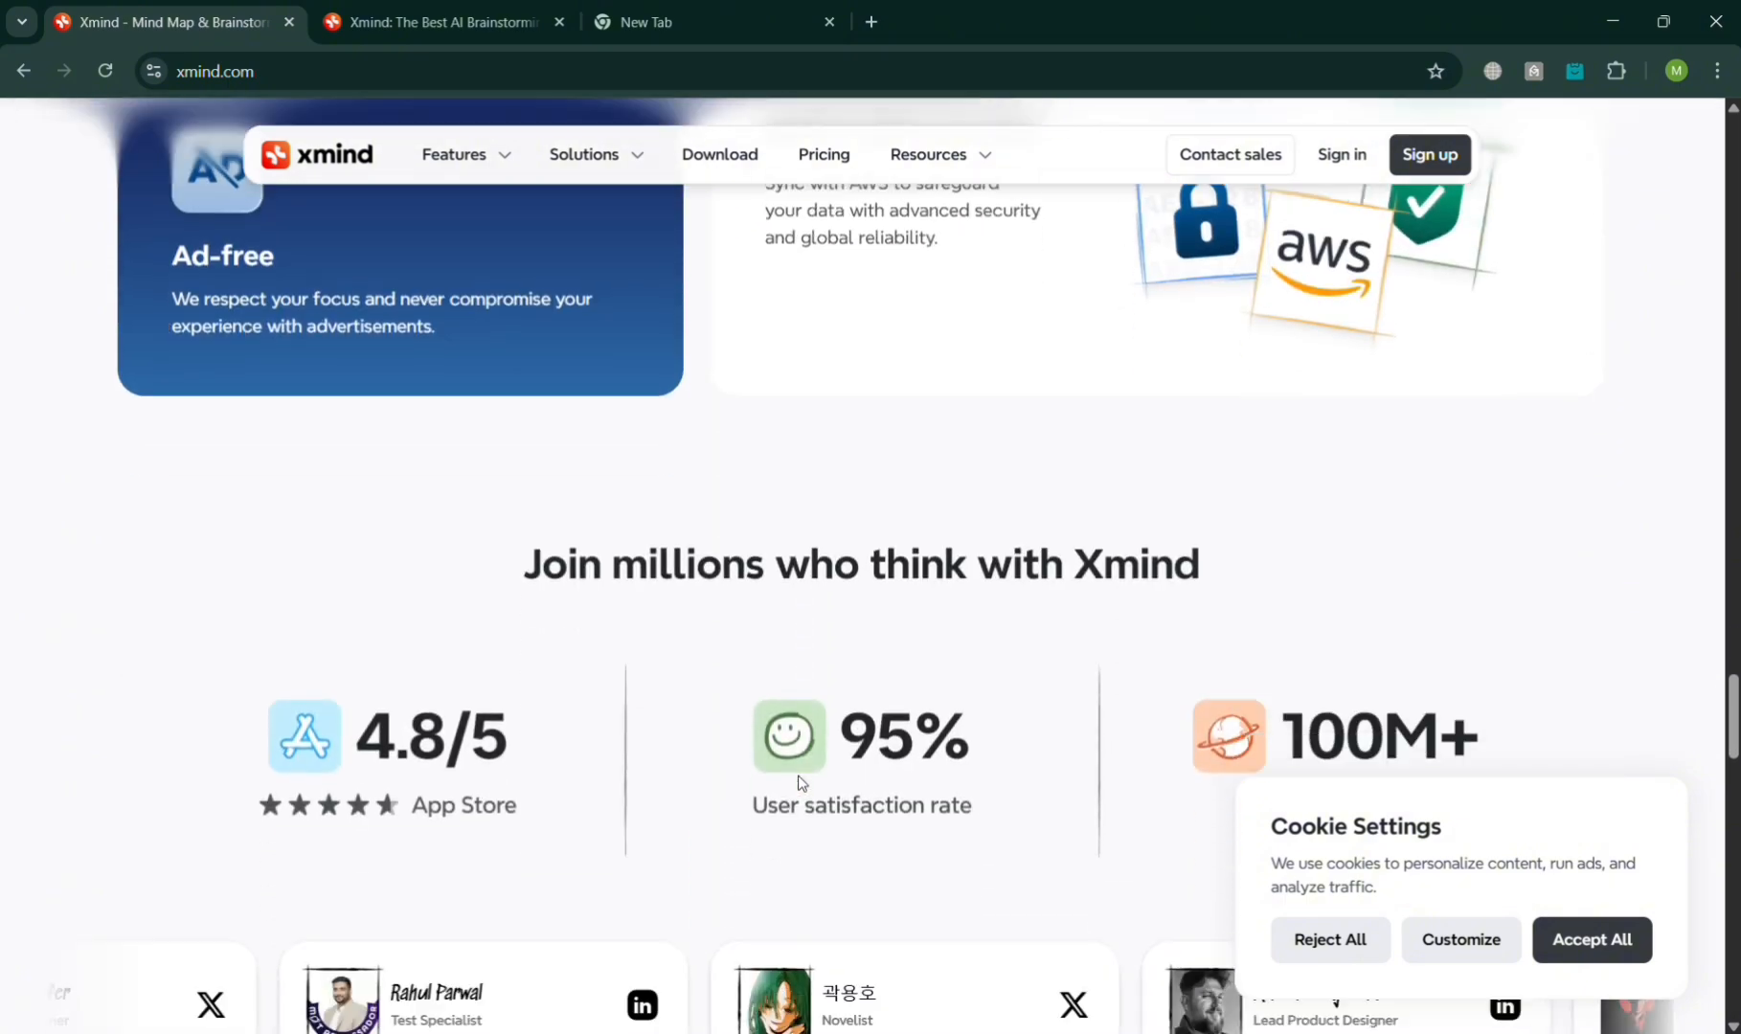
scroll(800, 783, "down", 13)
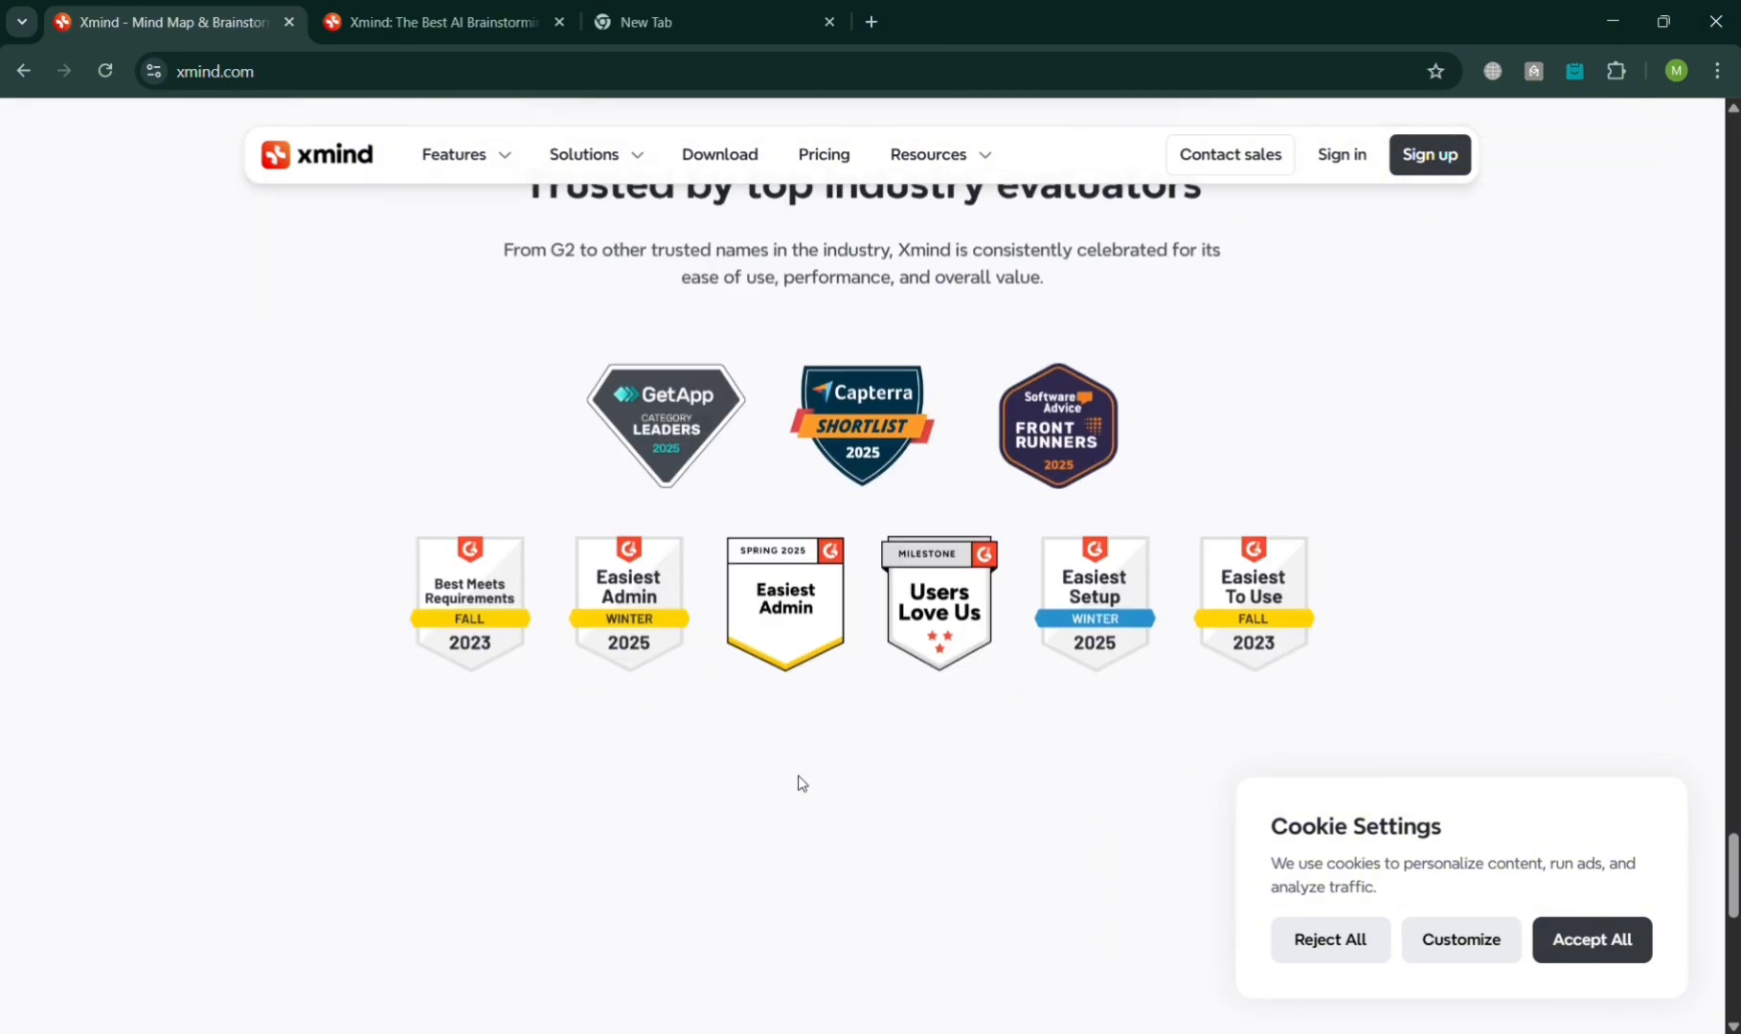
scroll(800, 781, "down", 8)
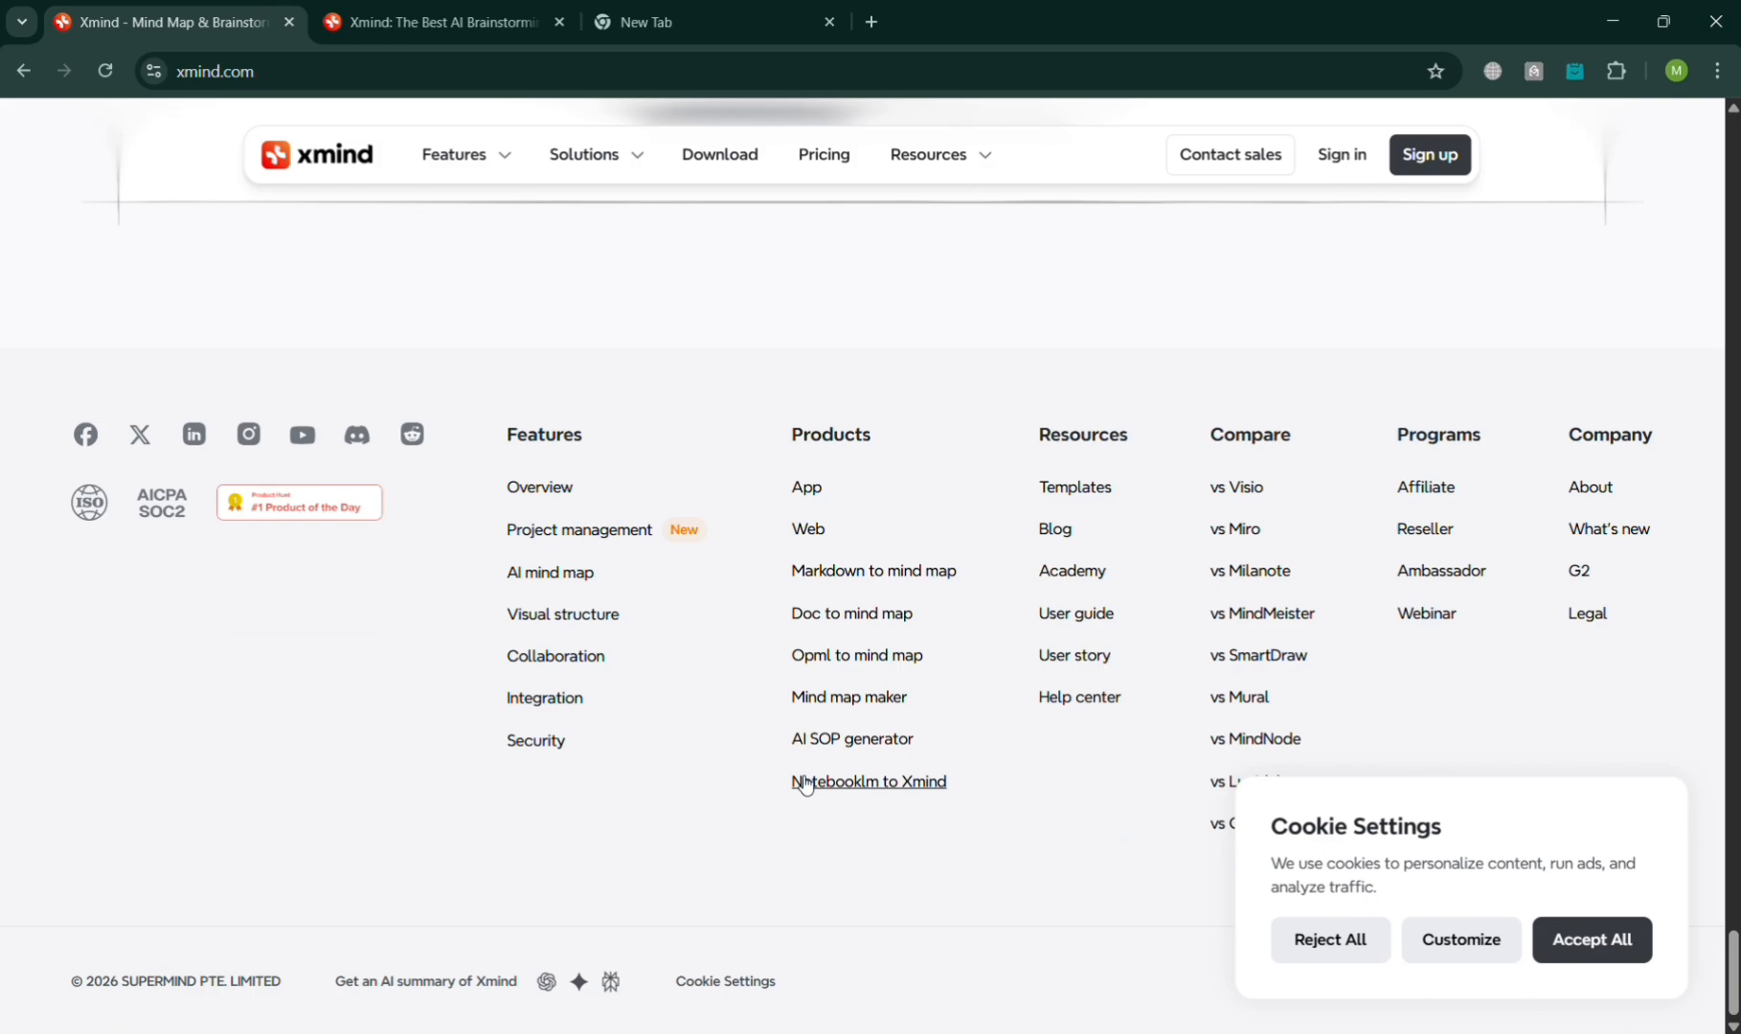
scroll(804, 783, "up", 8)
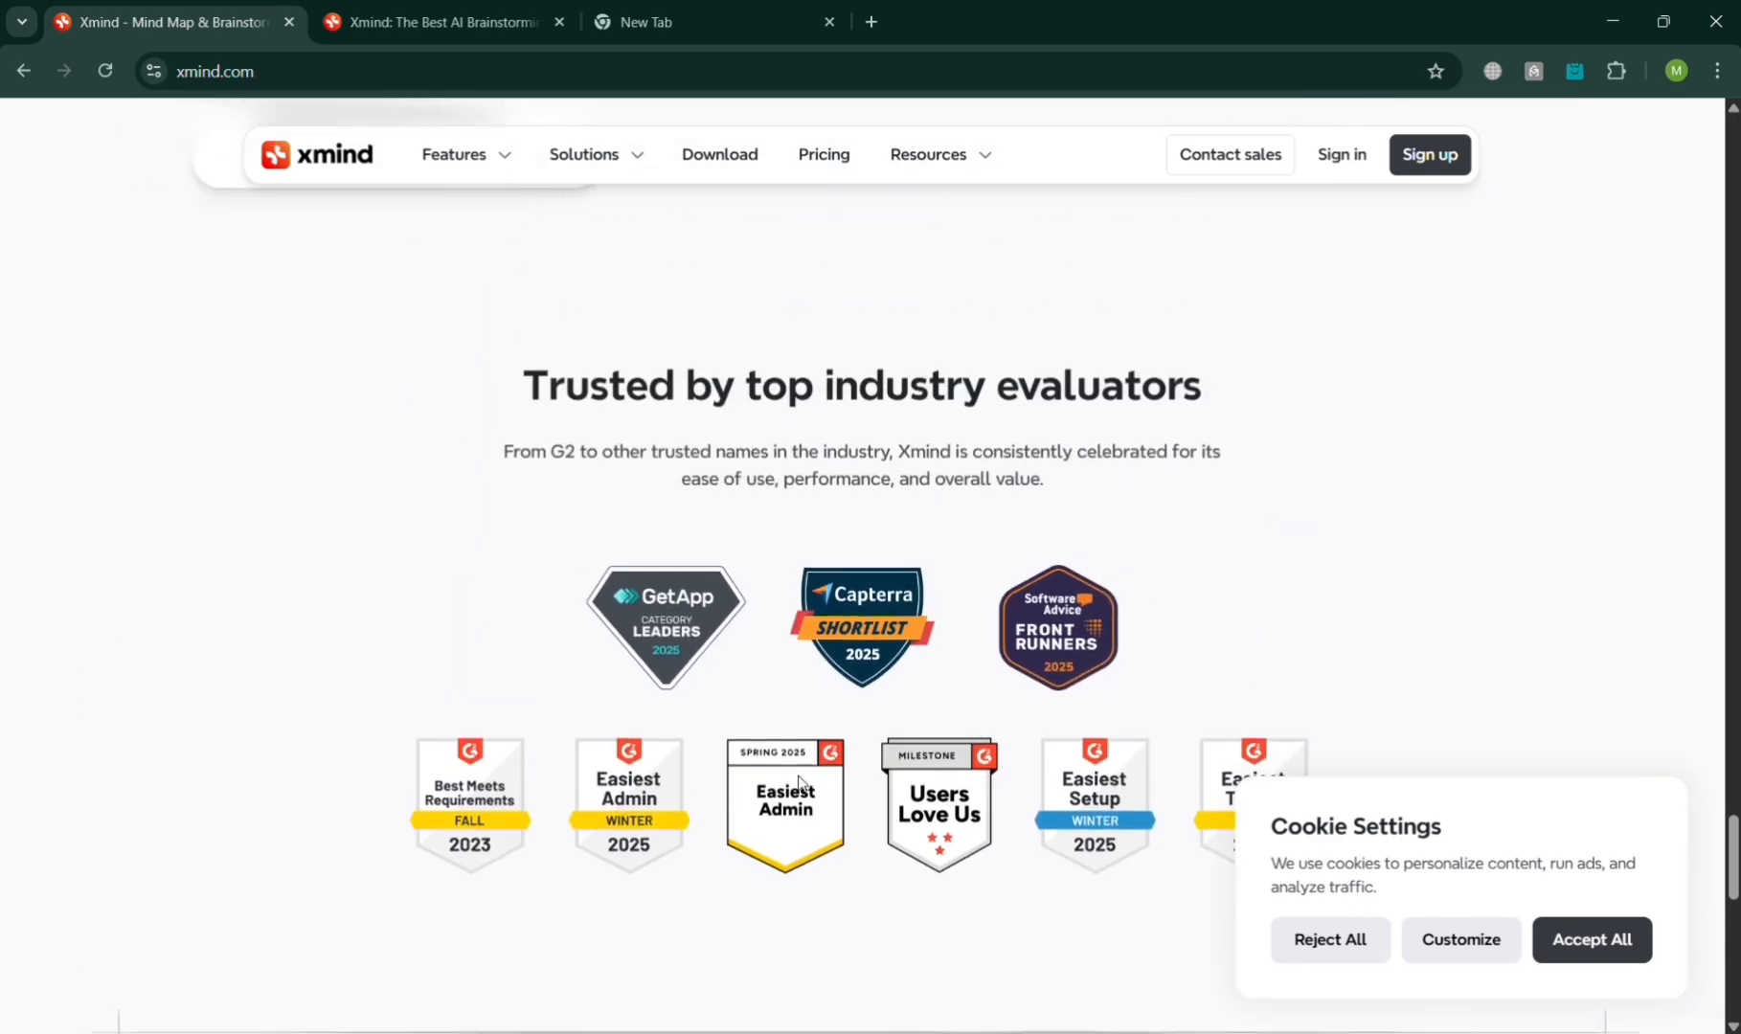
scroll(800, 783, "up", 15)
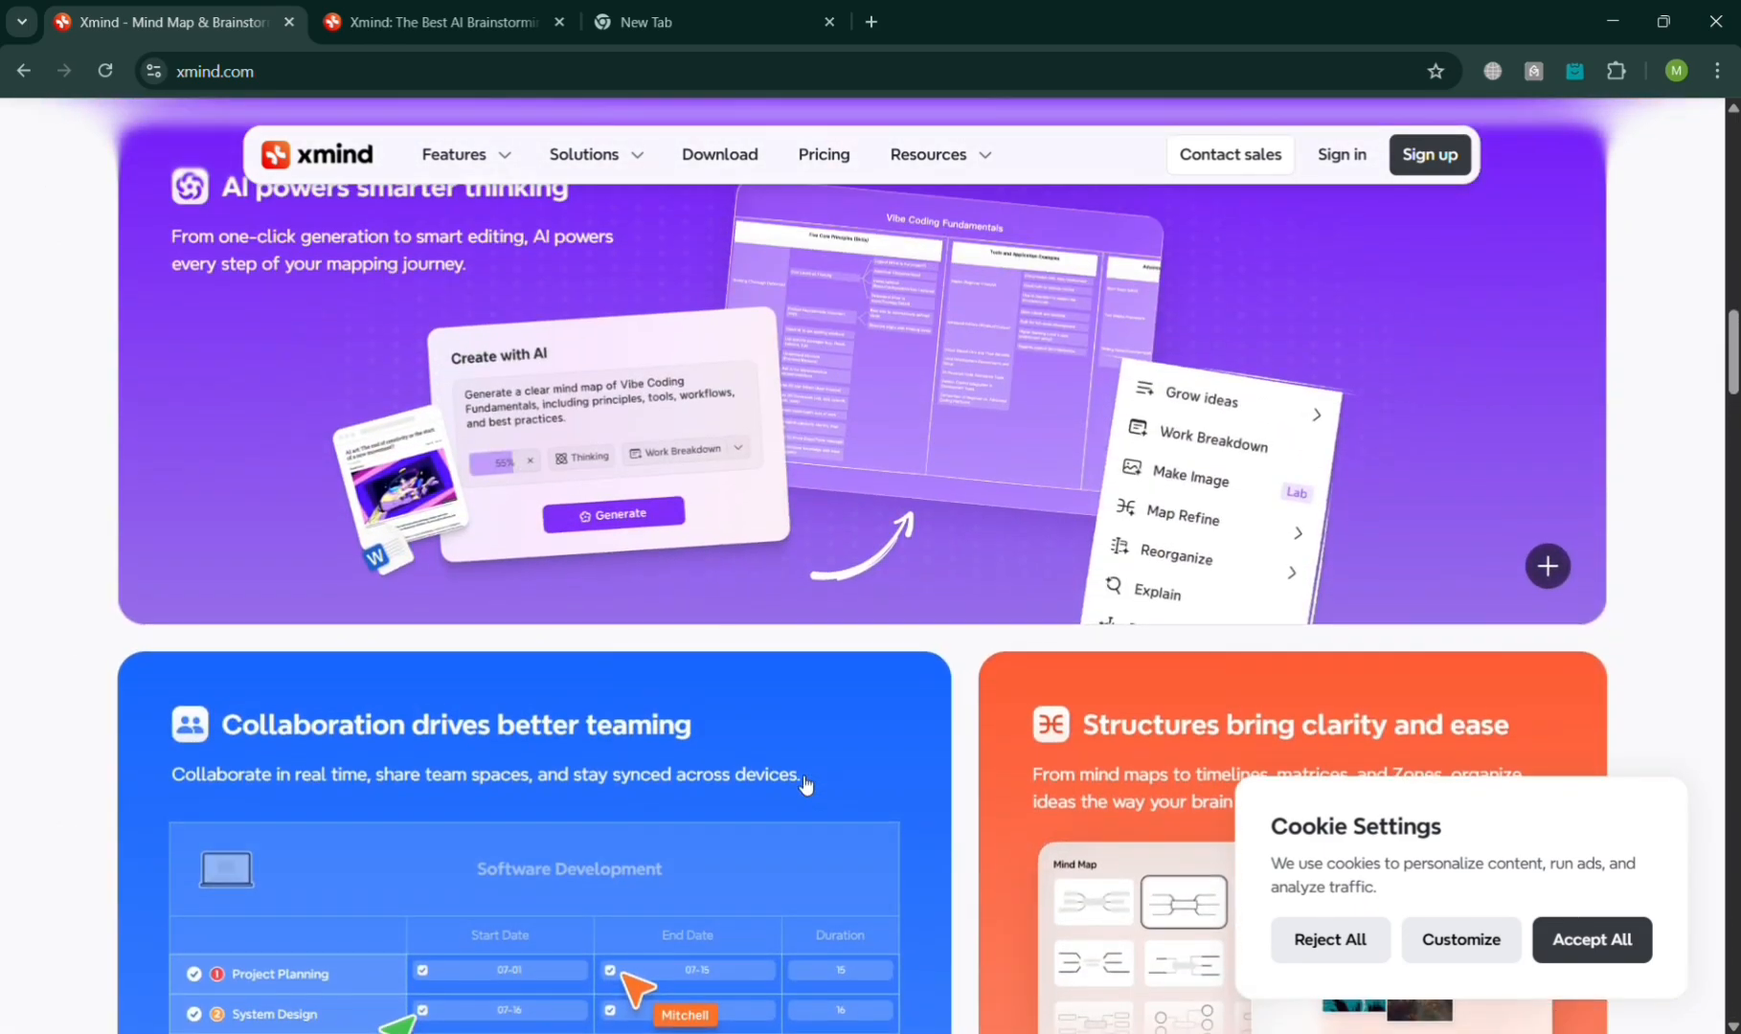
scroll(804, 783, "up", 12)
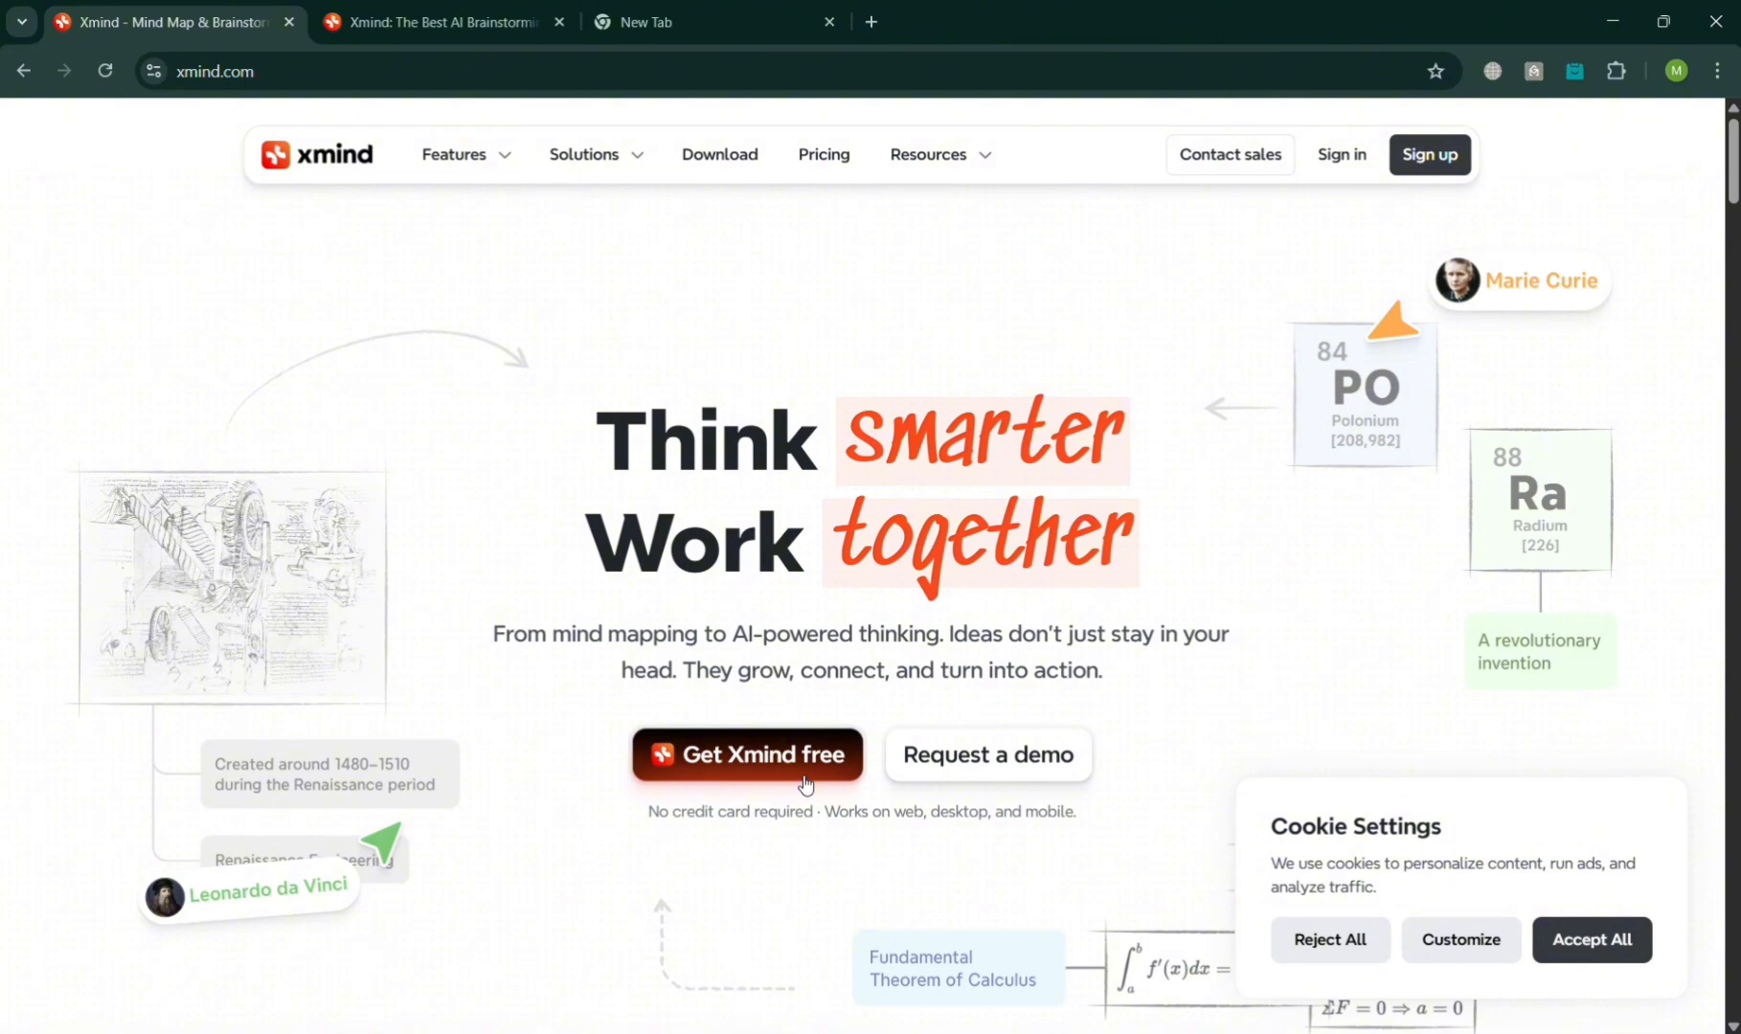
mouse_move(510, 158)
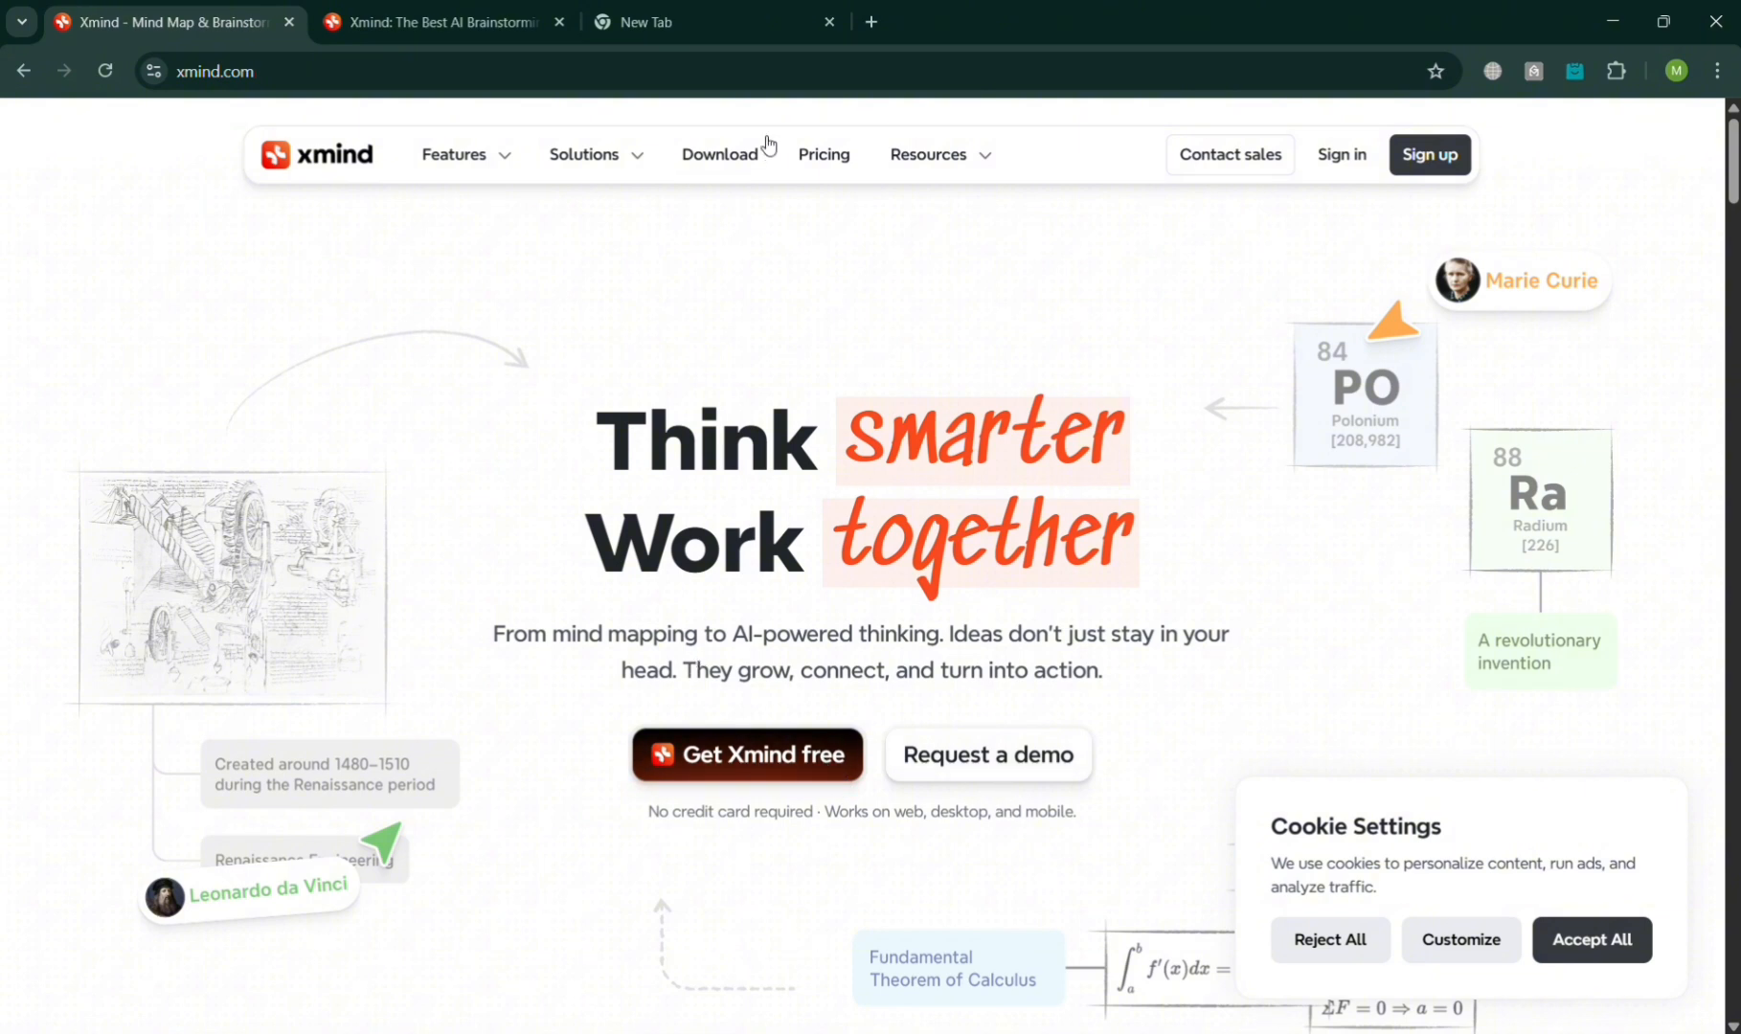
Switch to the Xmind web app's onboarding and answer that it is used for personal life and on my own
left_click(458, 19)
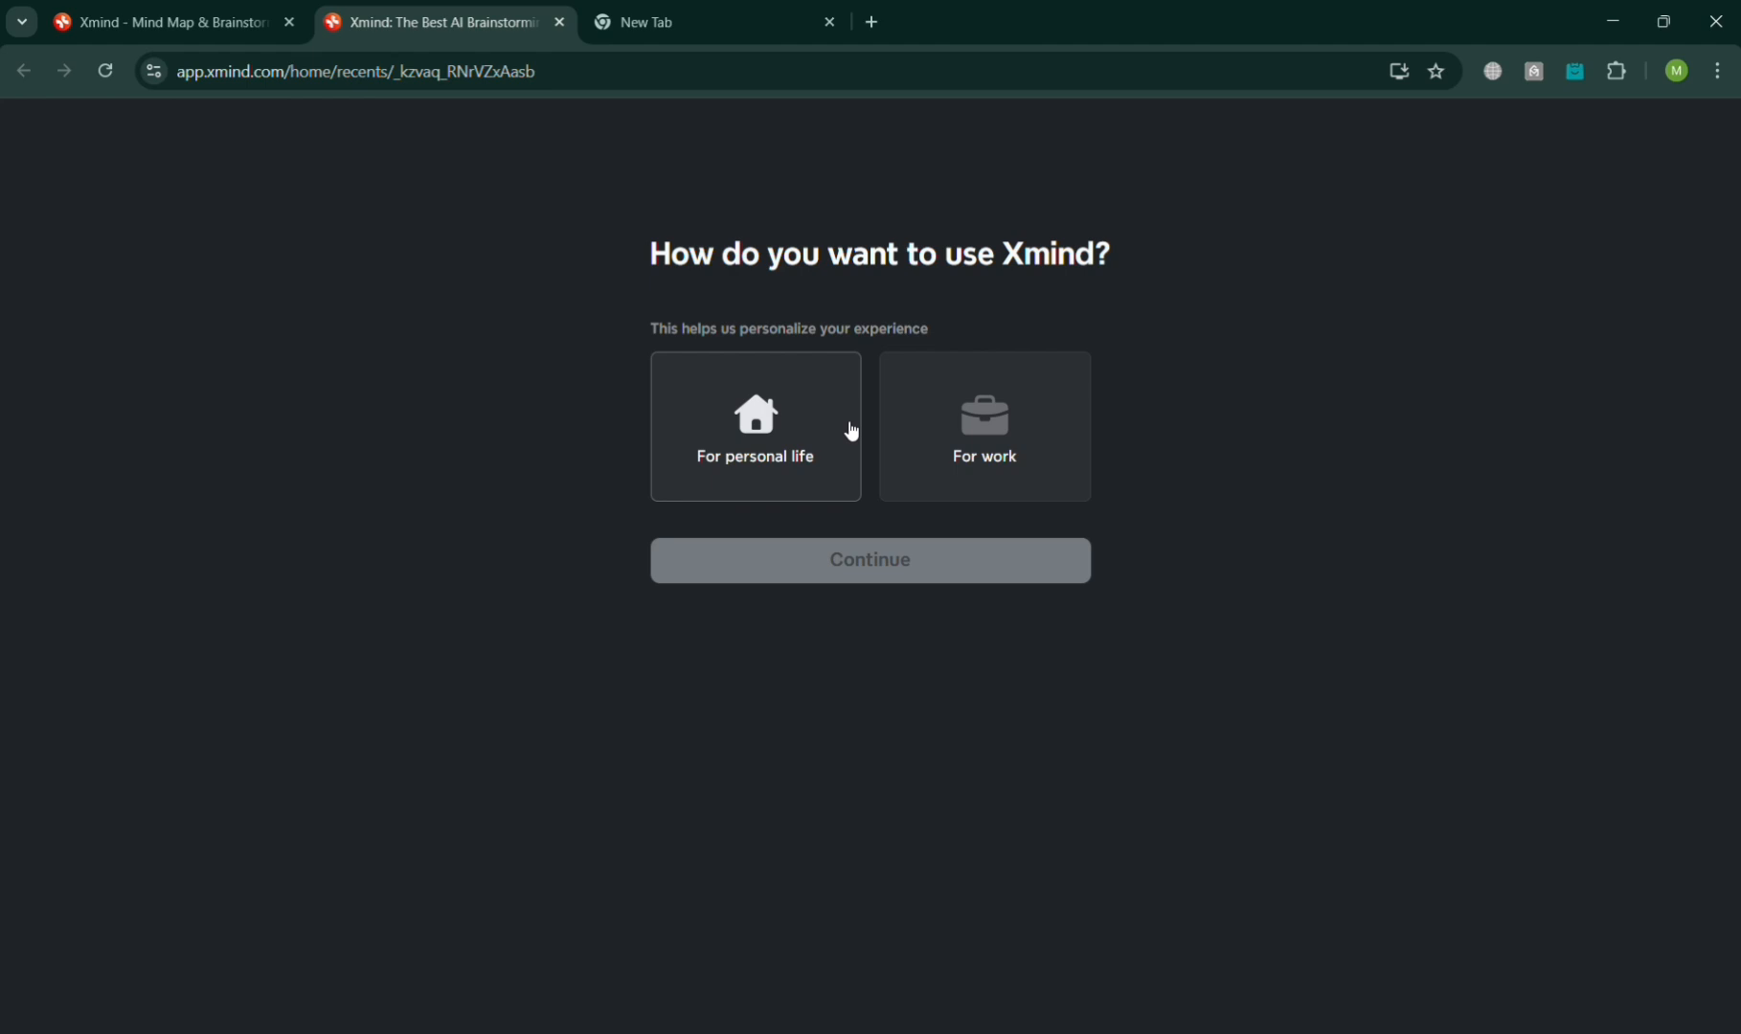
left_click(792, 435)
left_click(866, 557)
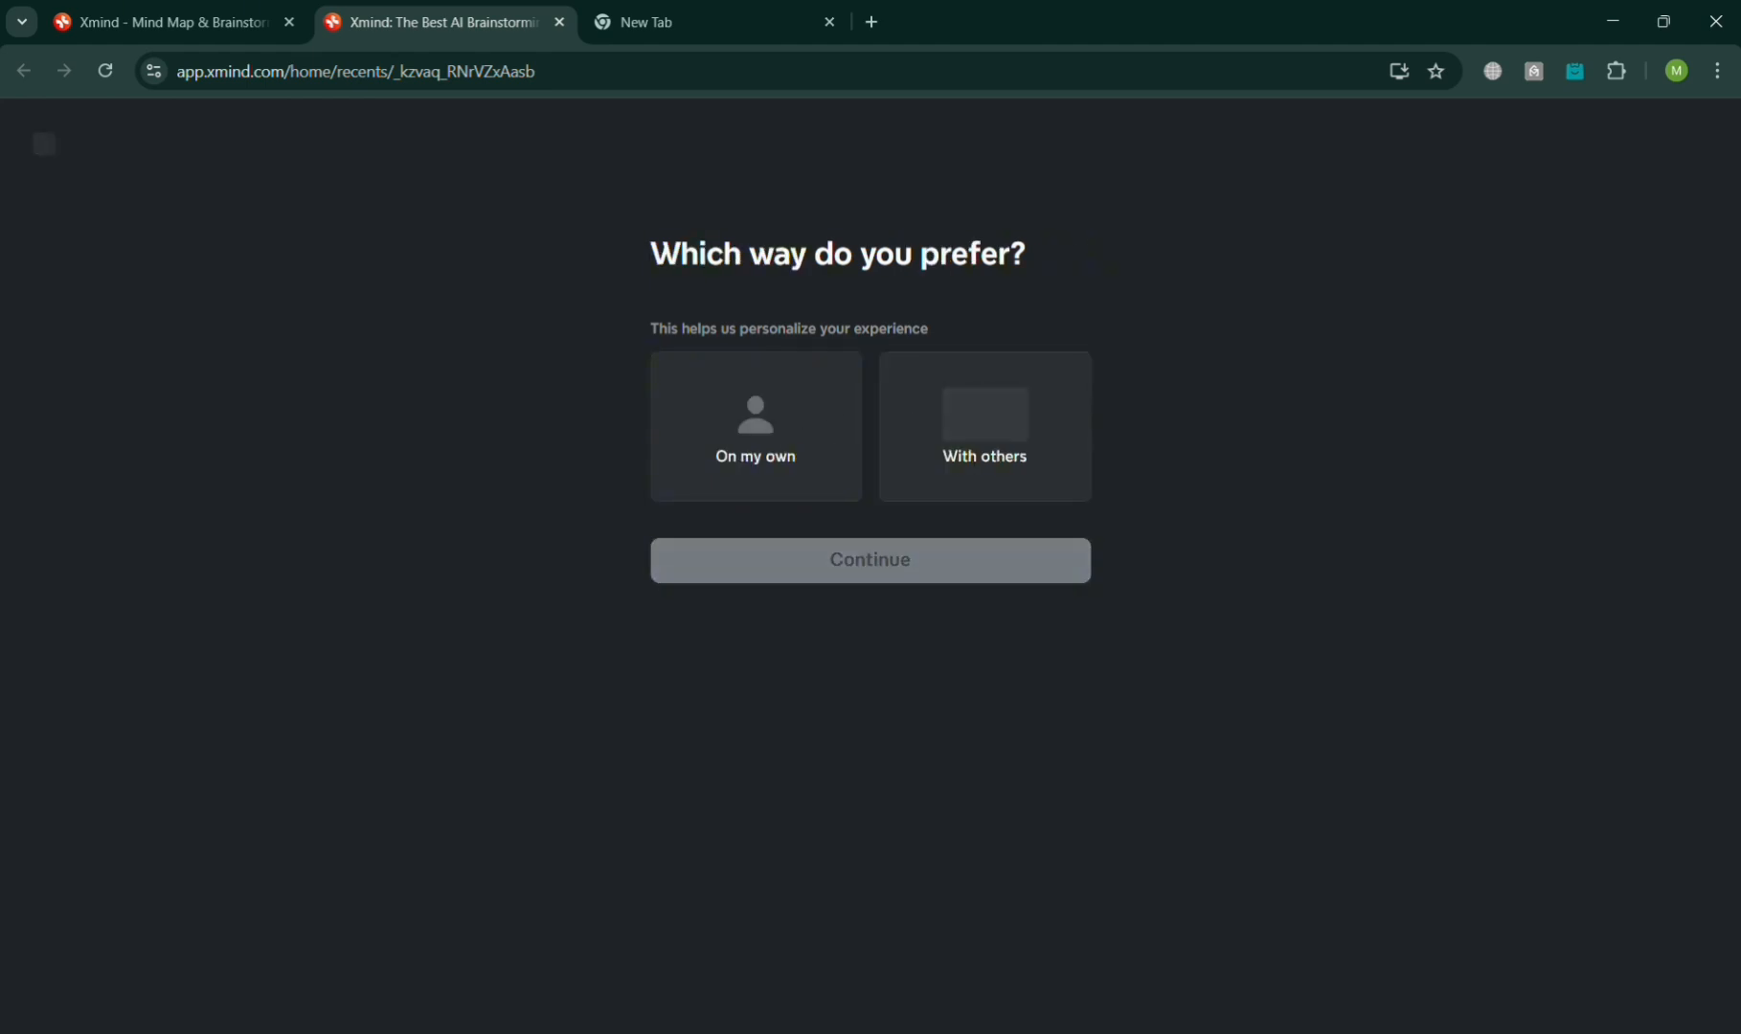
left_click(787, 433)
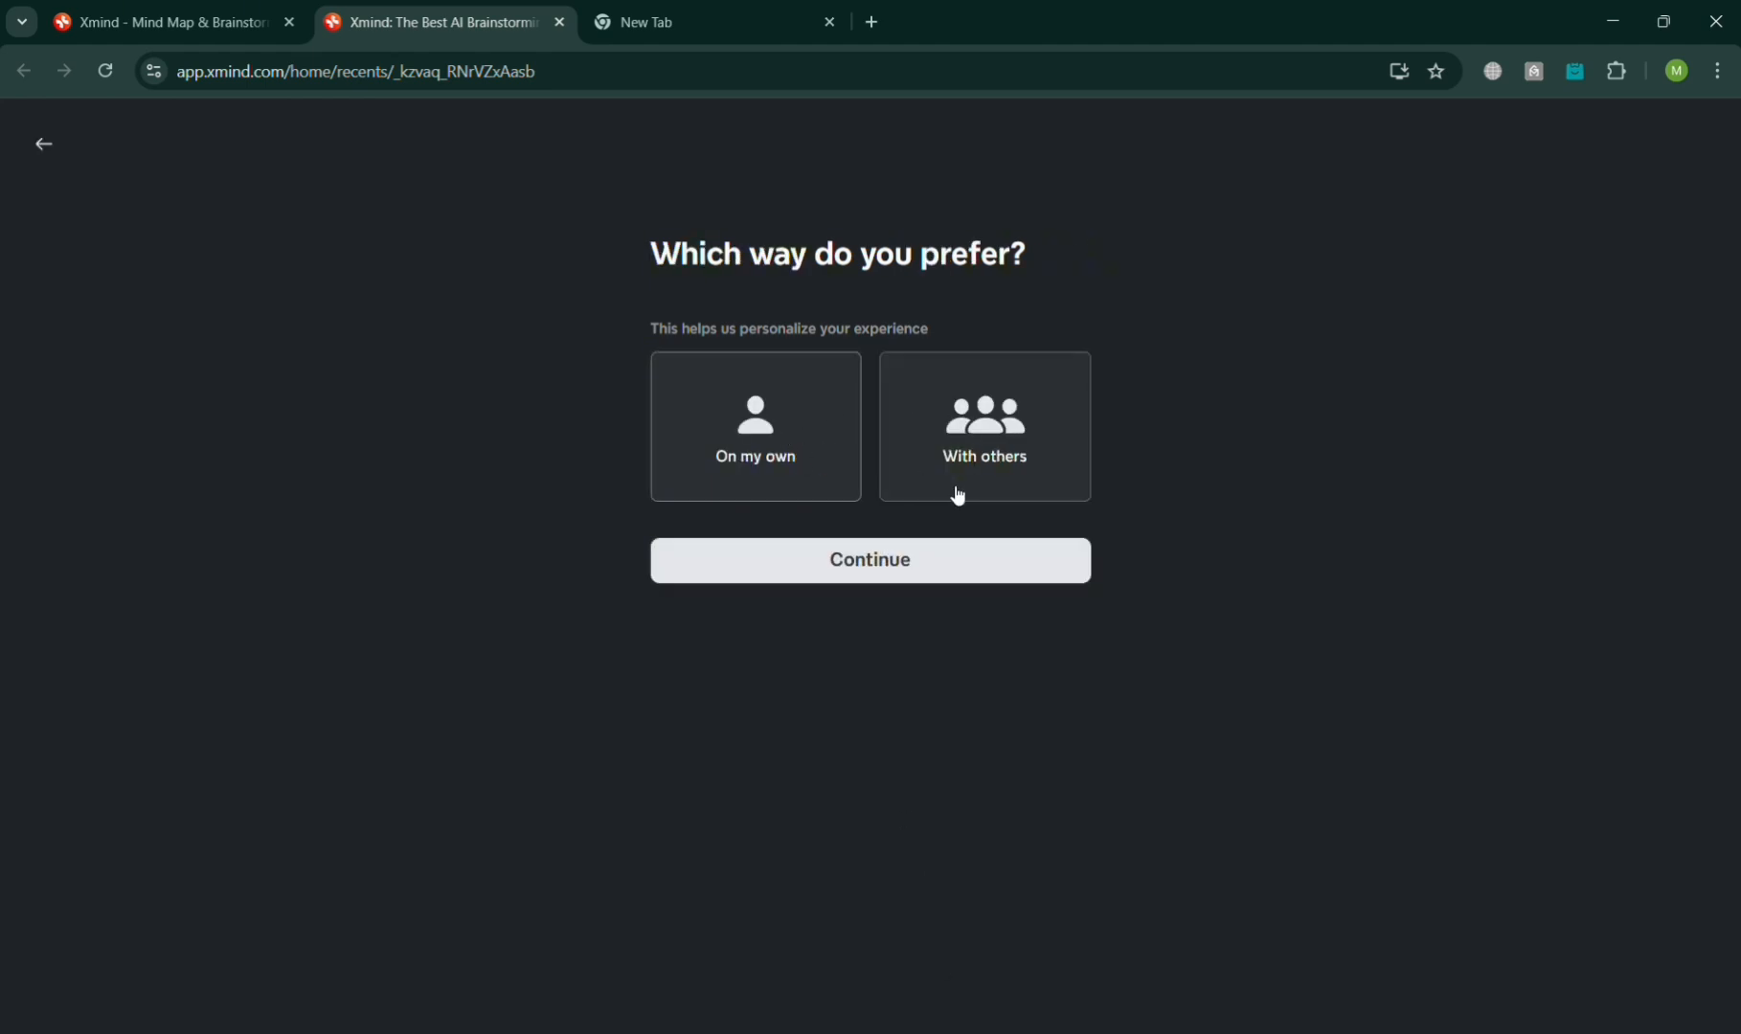
left_click(1013, 561)
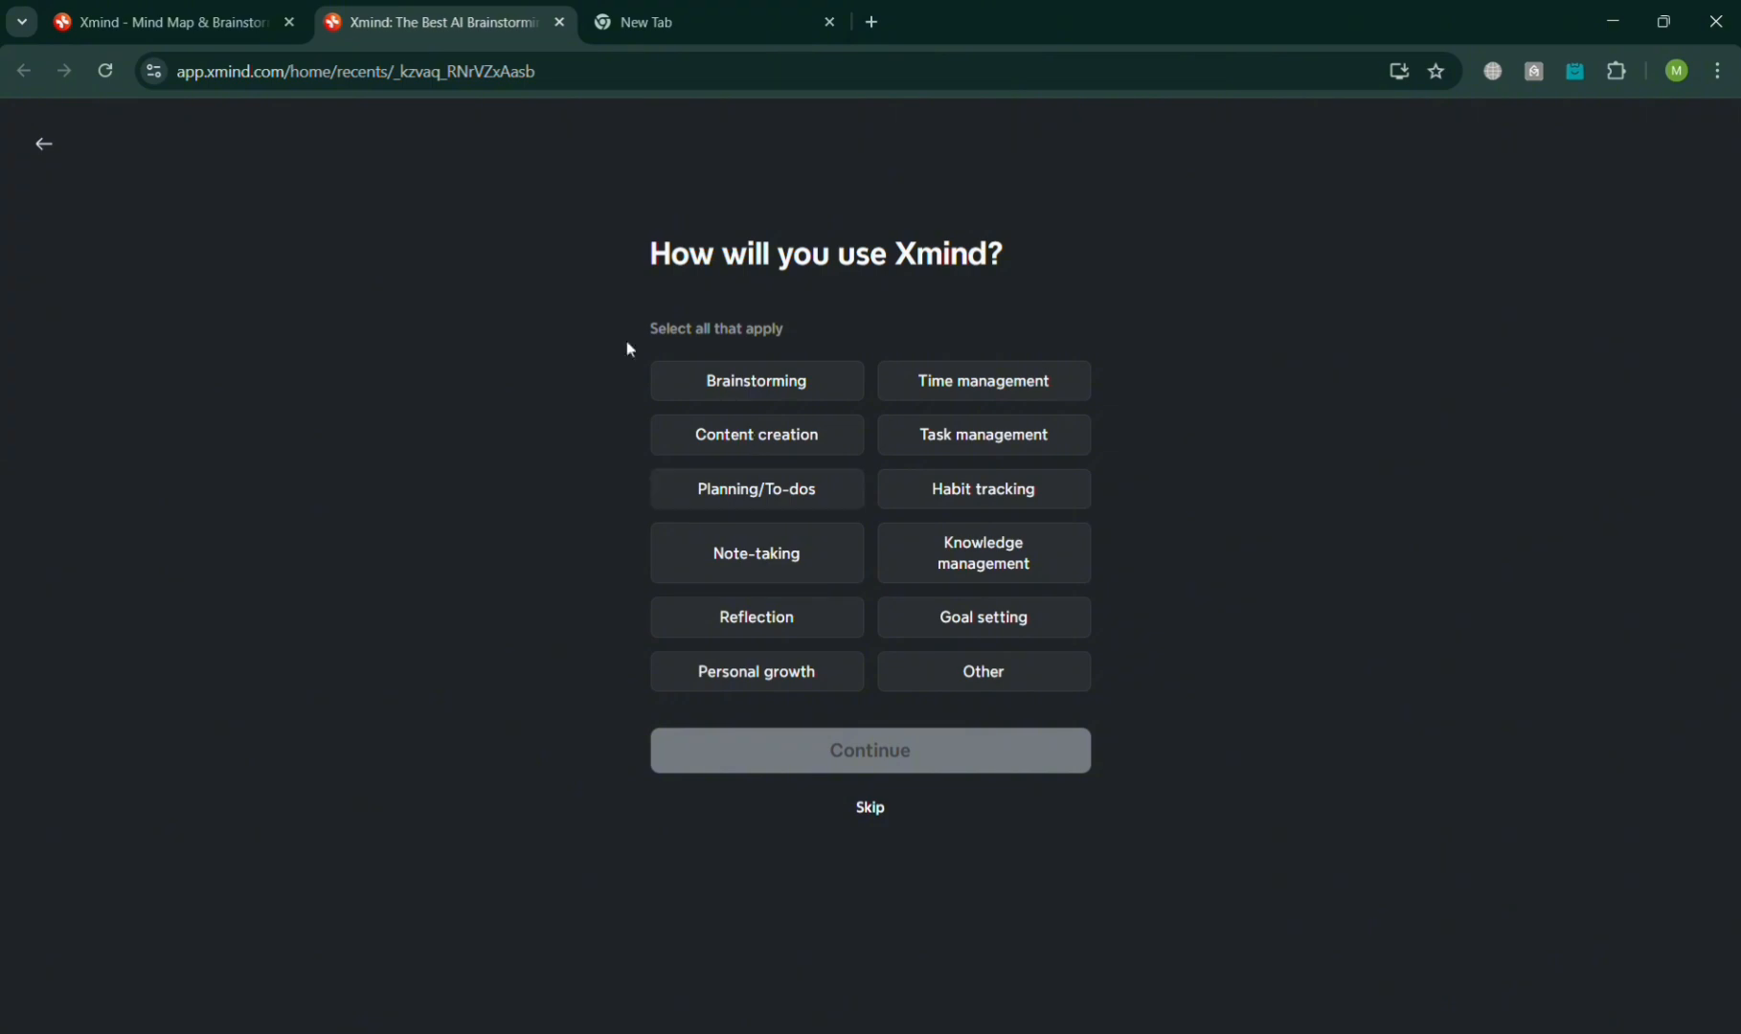
Choose Brainstorming, Time management, Task management and Planning/To-dos as uses, and skip the question about where Xmind was heard of
left_click(816, 385)
left_click(1017, 398)
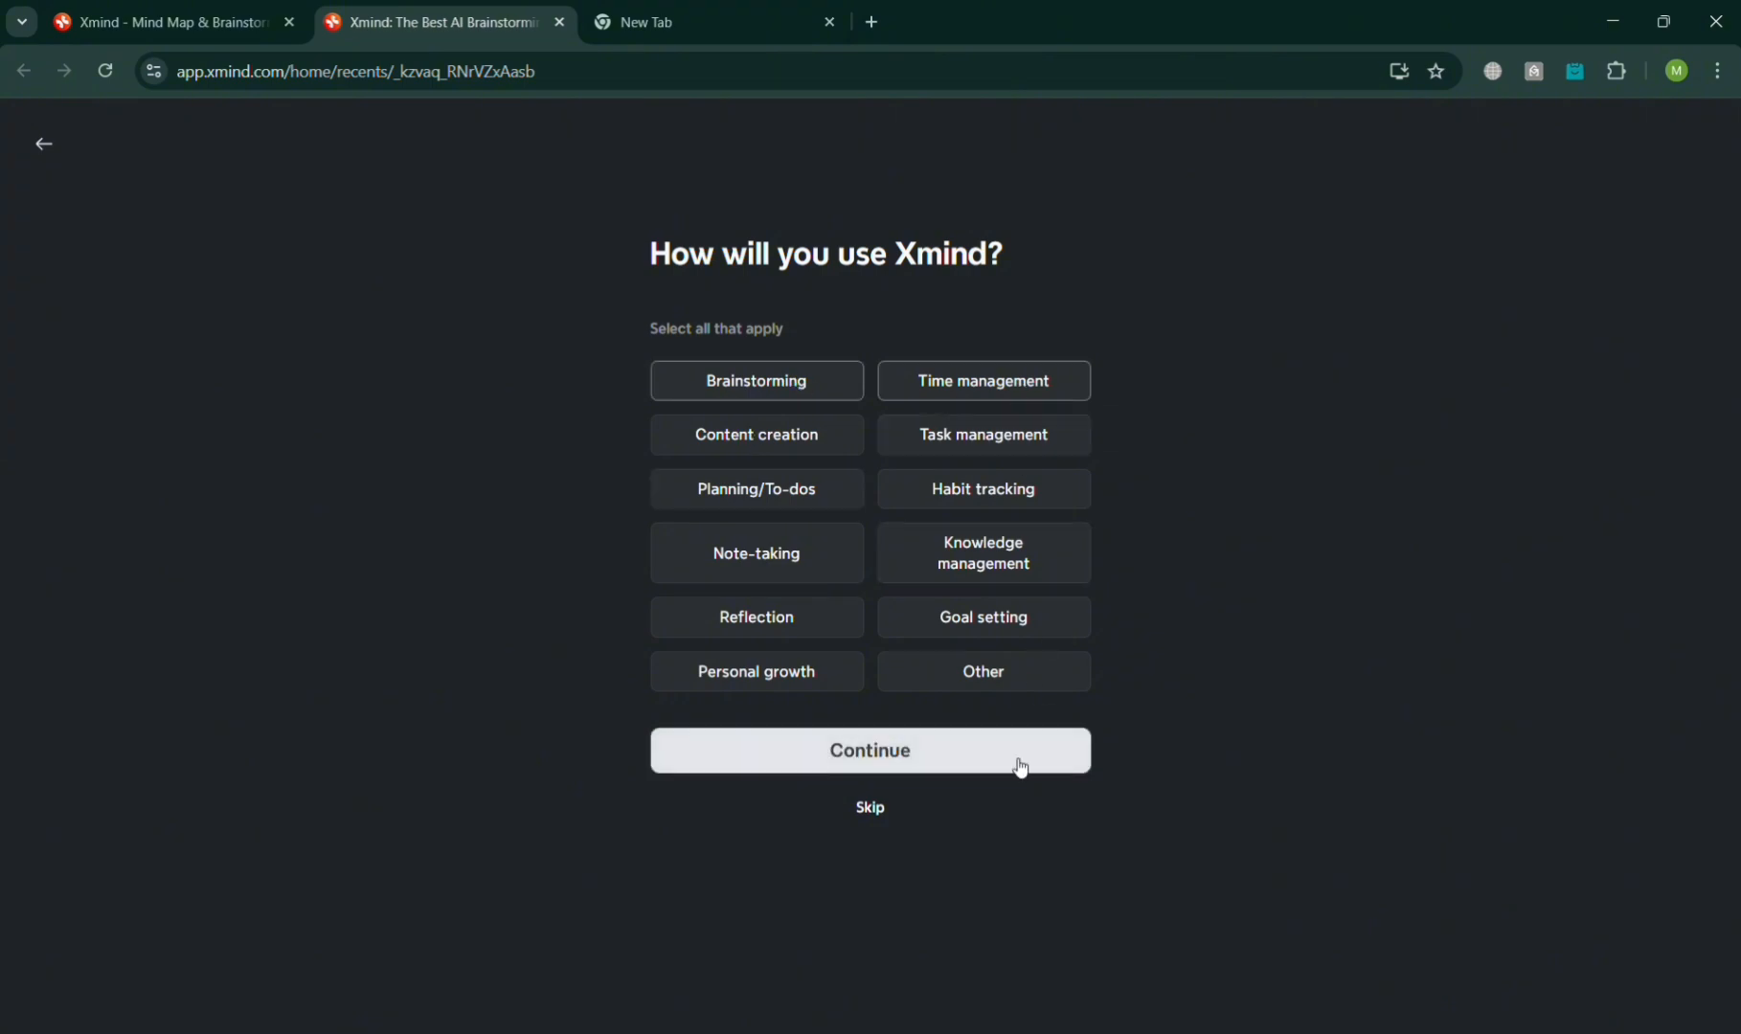
left_click(1010, 452)
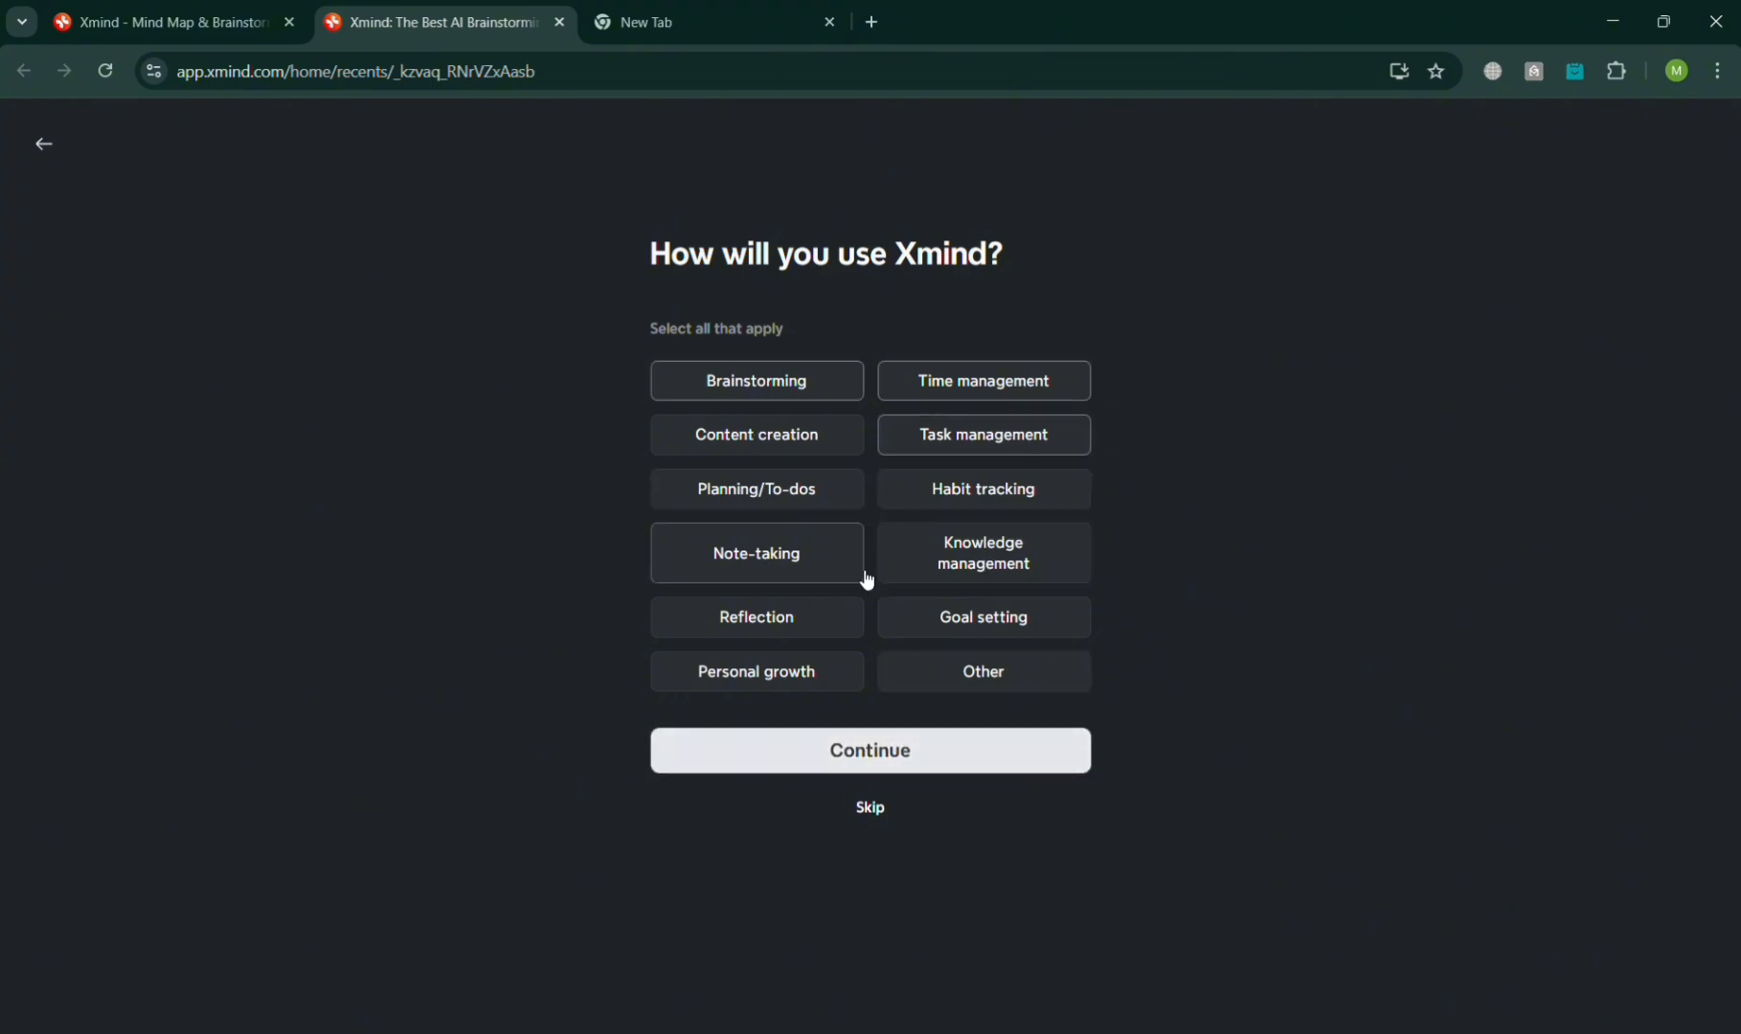
left_click(757, 498)
left_click(898, 772)
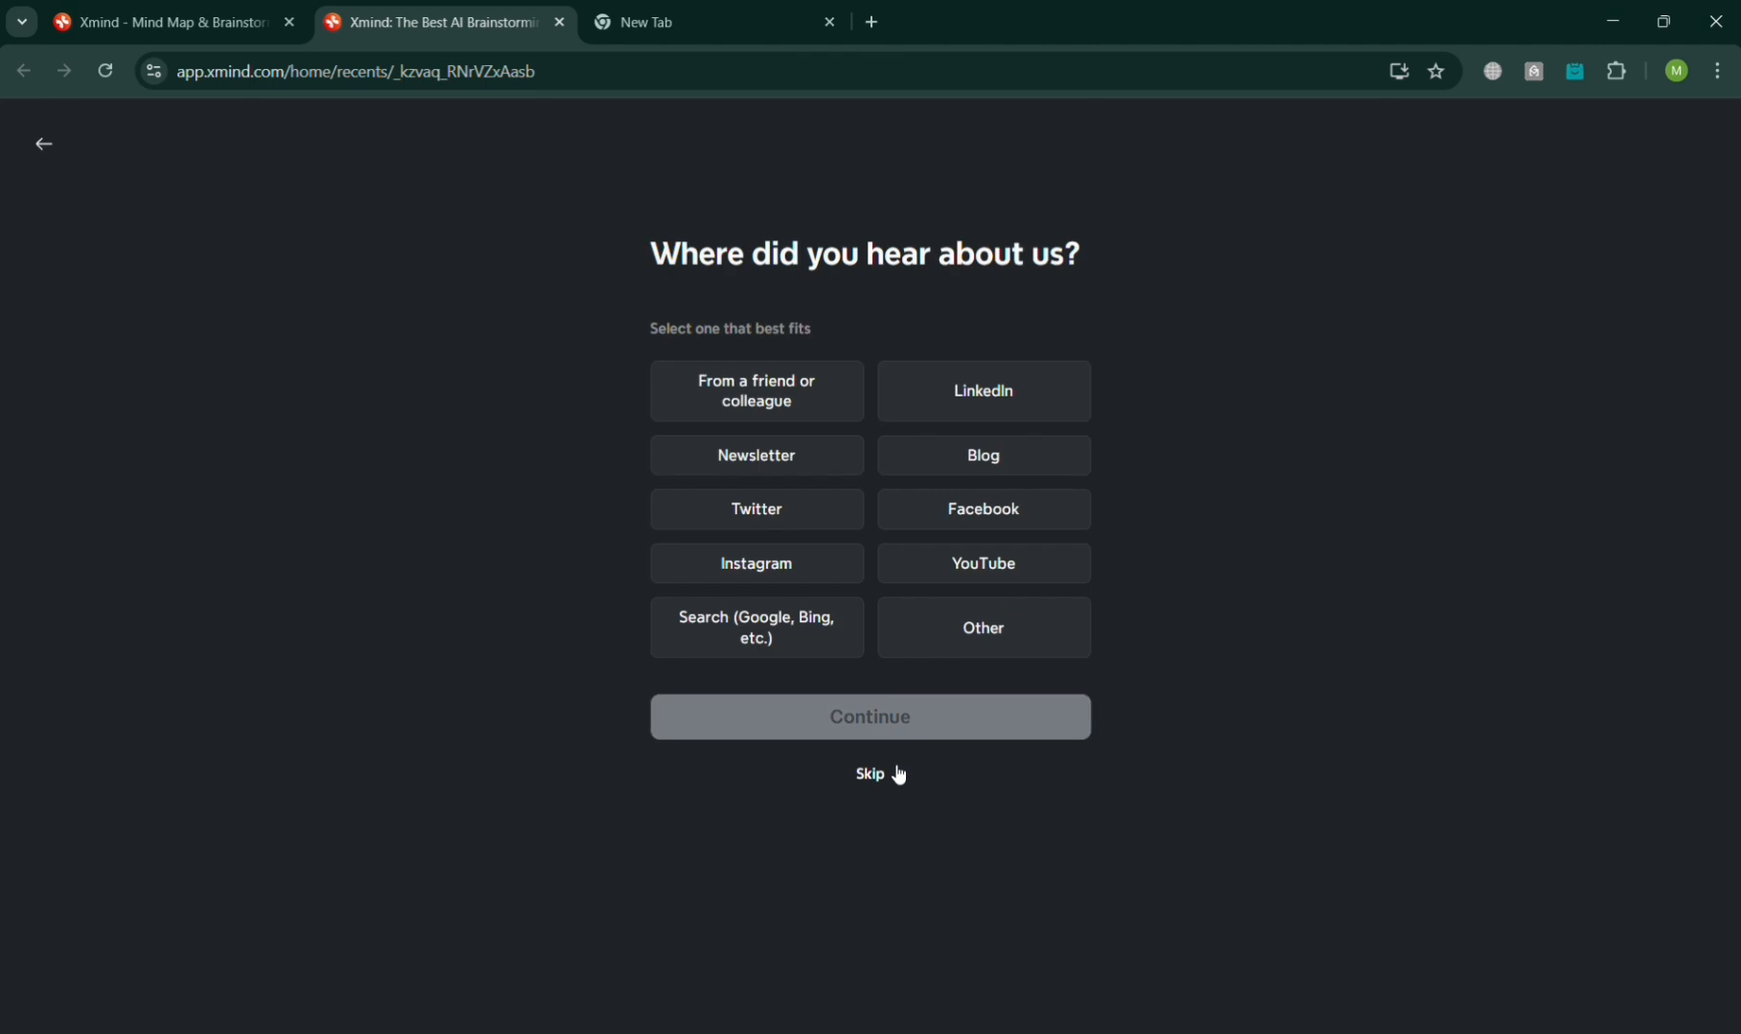
left_click(871, 773)
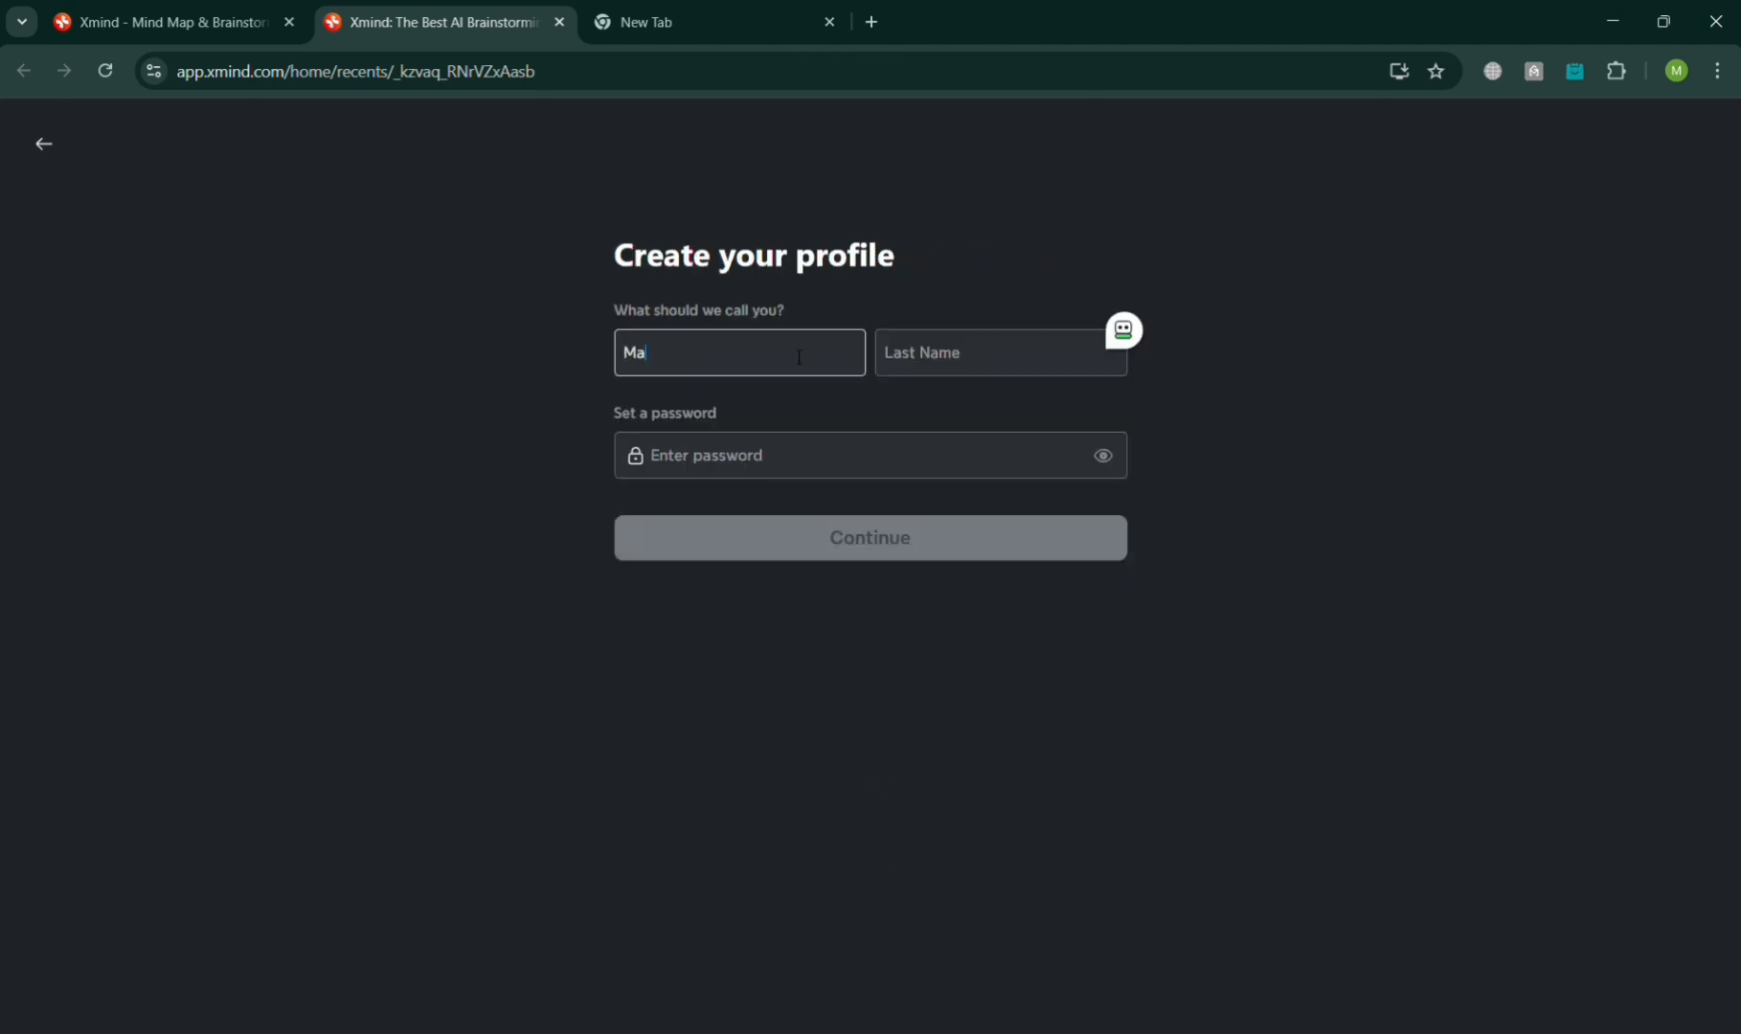
Create the profile by entering the first name, last name and account password
left_click(937, 351)
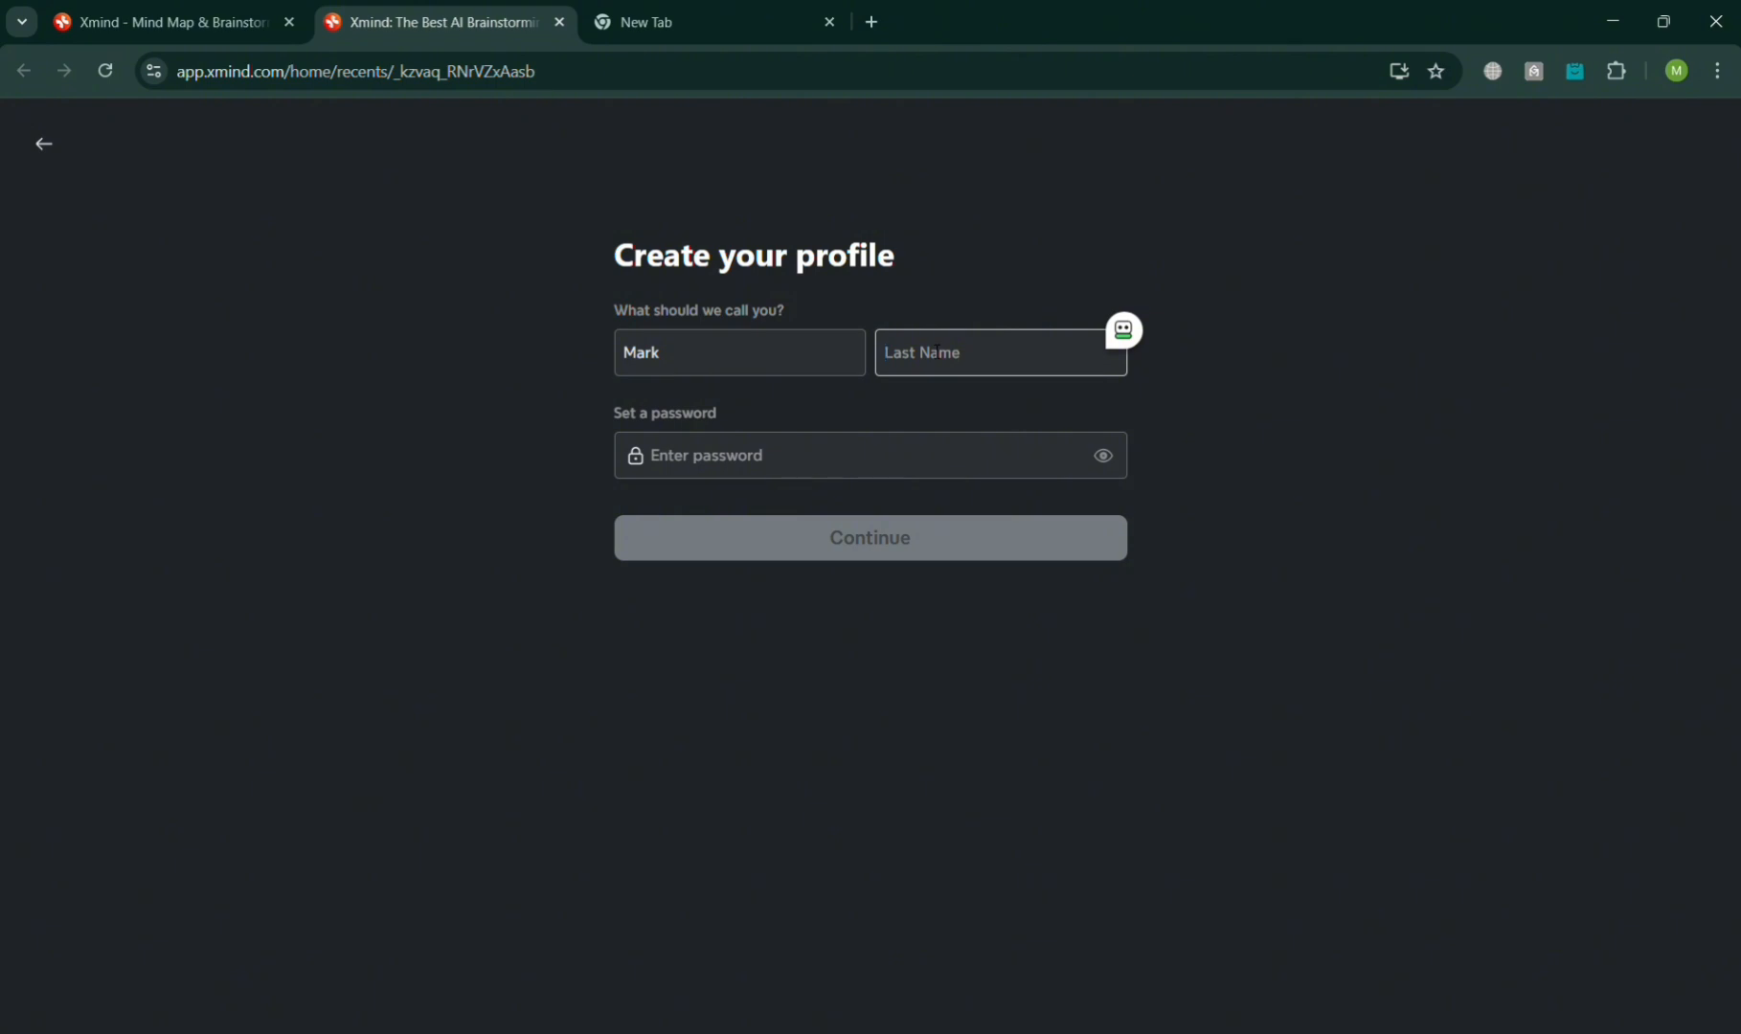
left_click(830, 470)
type("••")
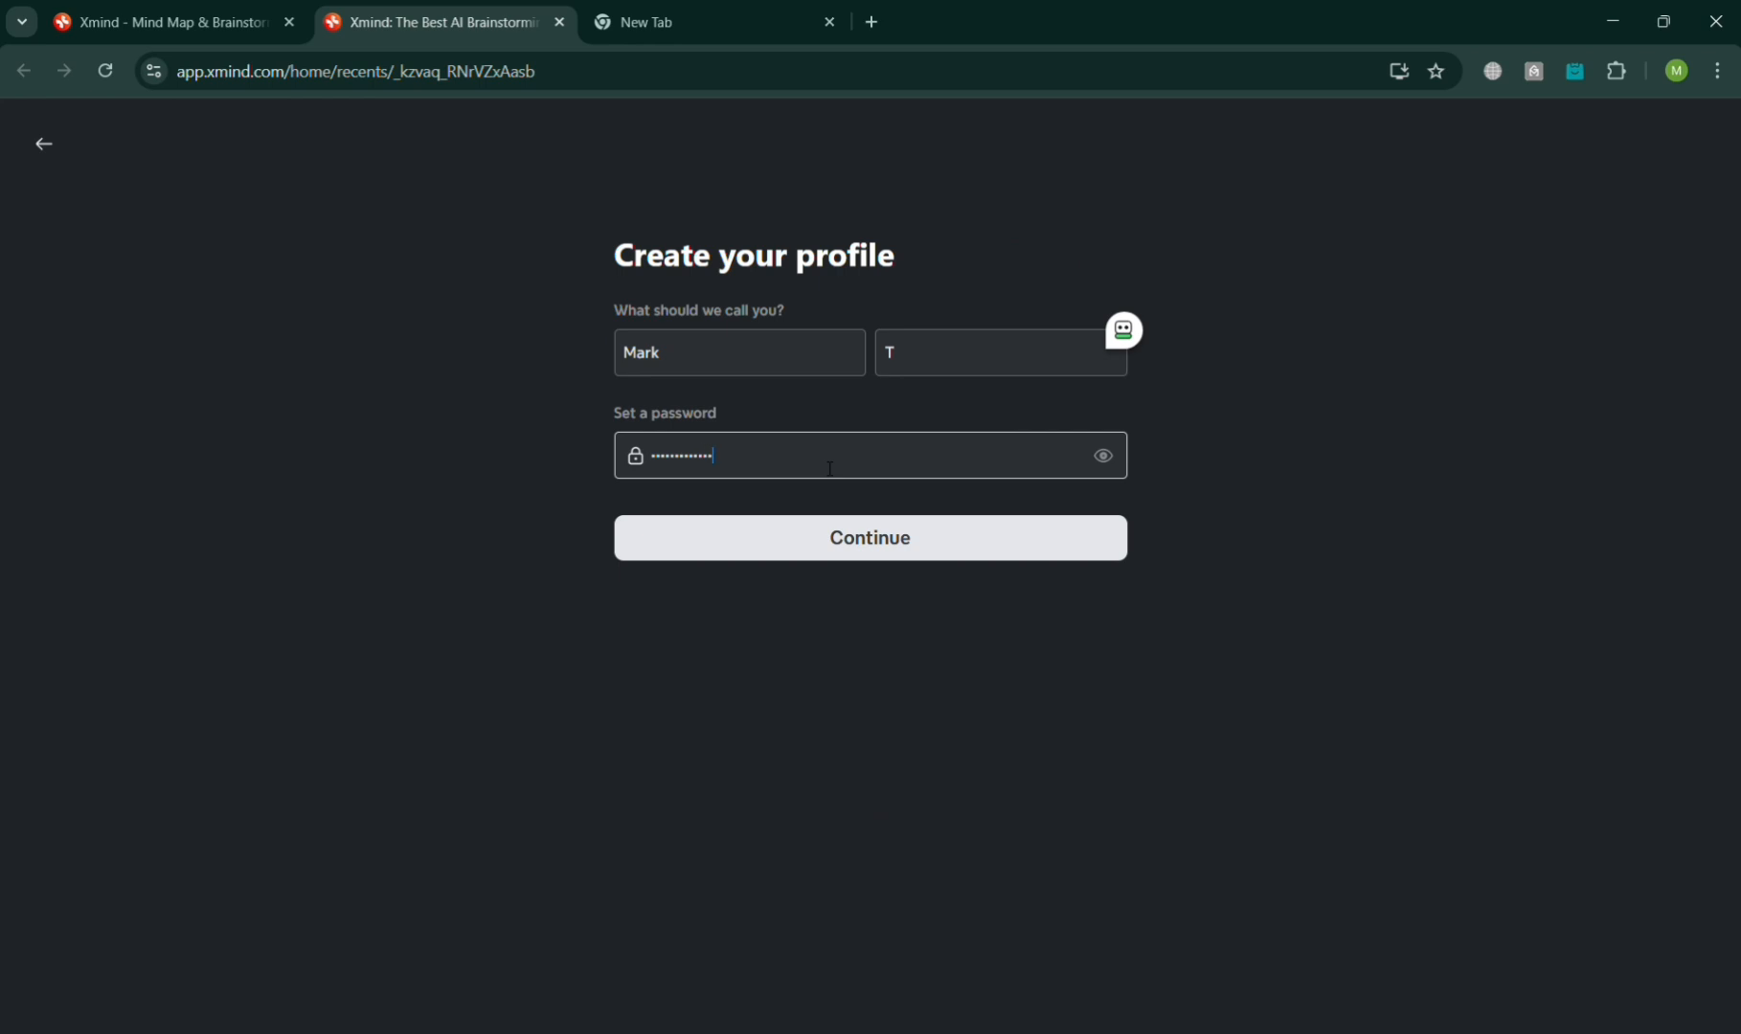
left_click(905, 534)
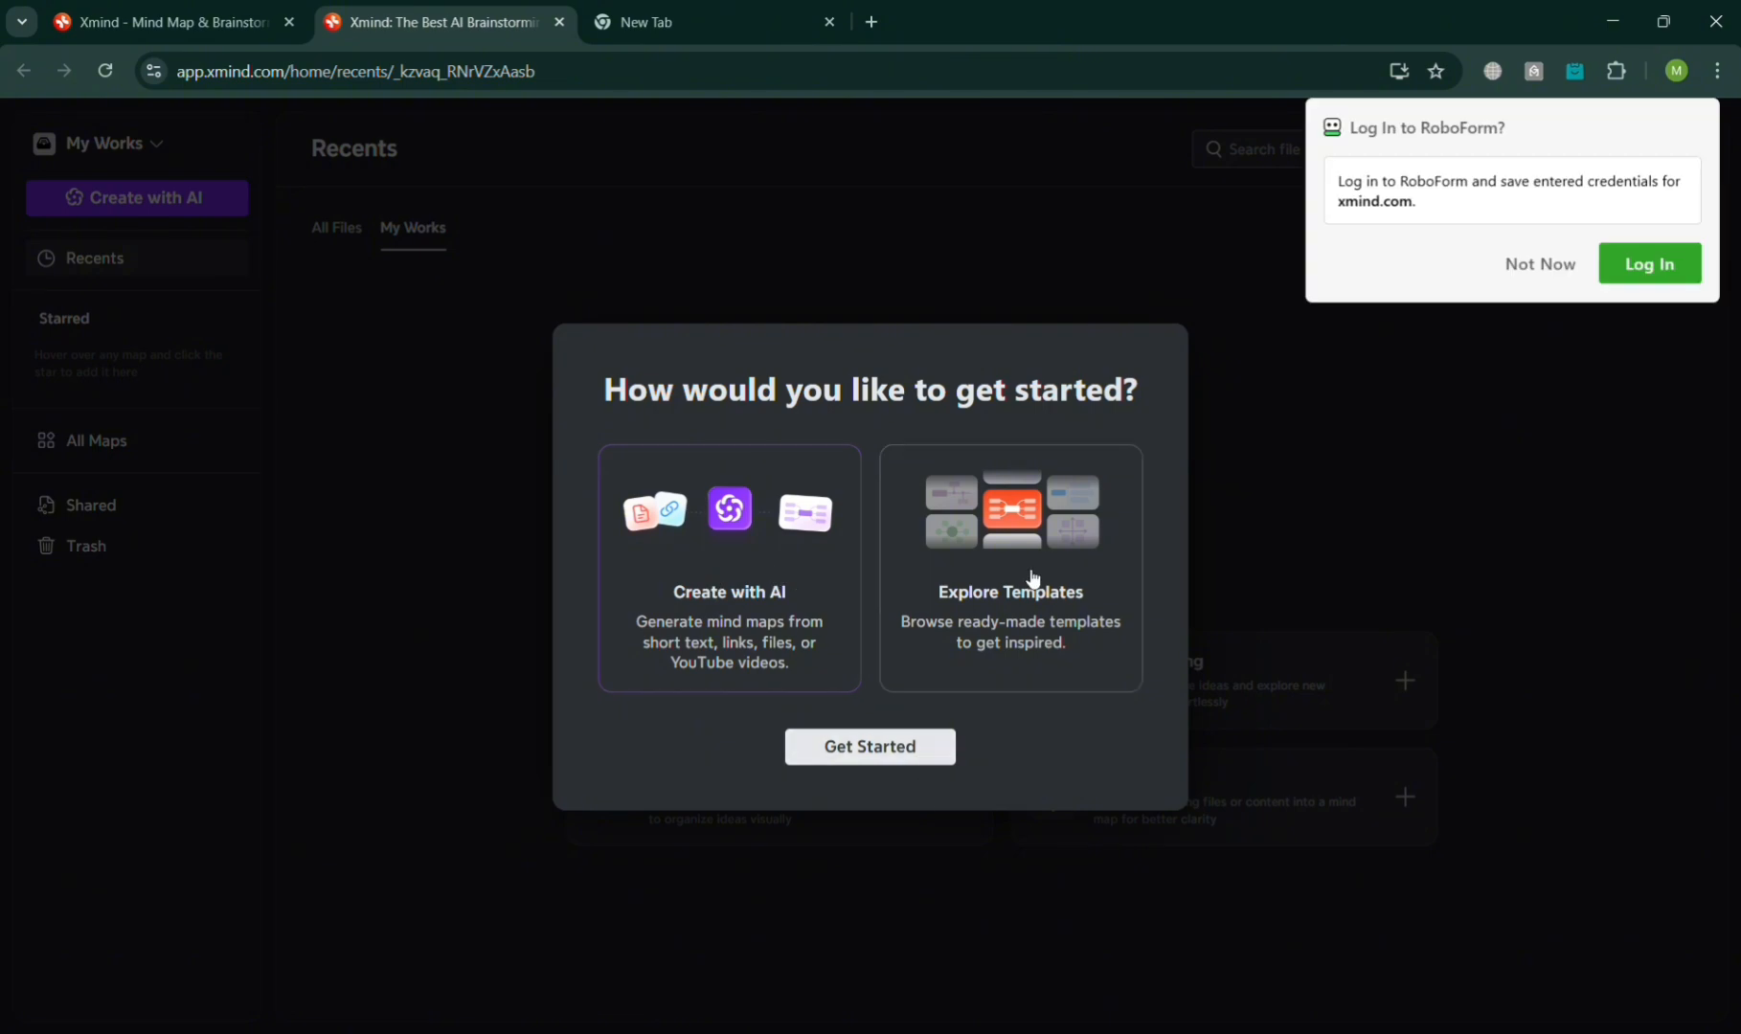
Decline the RoboForm login, preview the starter templates and create a map from the How to Take Note Efficiently template
left_click(888, 749)
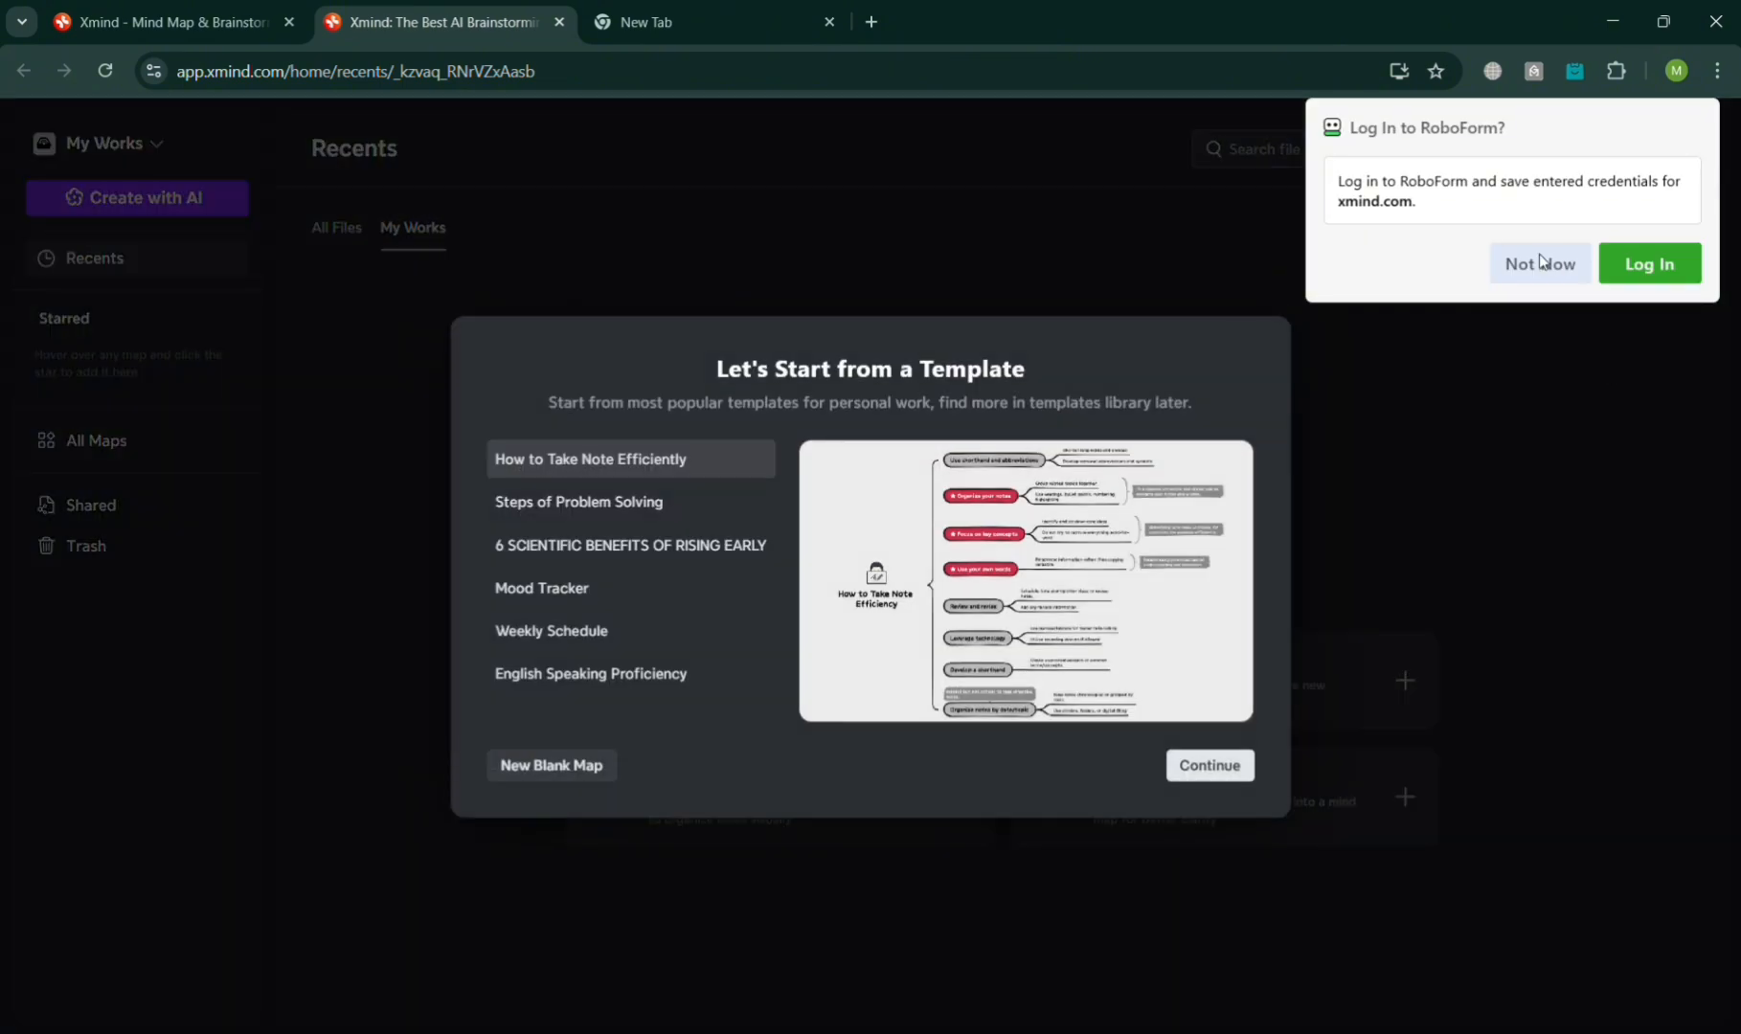
left_click(1541, 262)
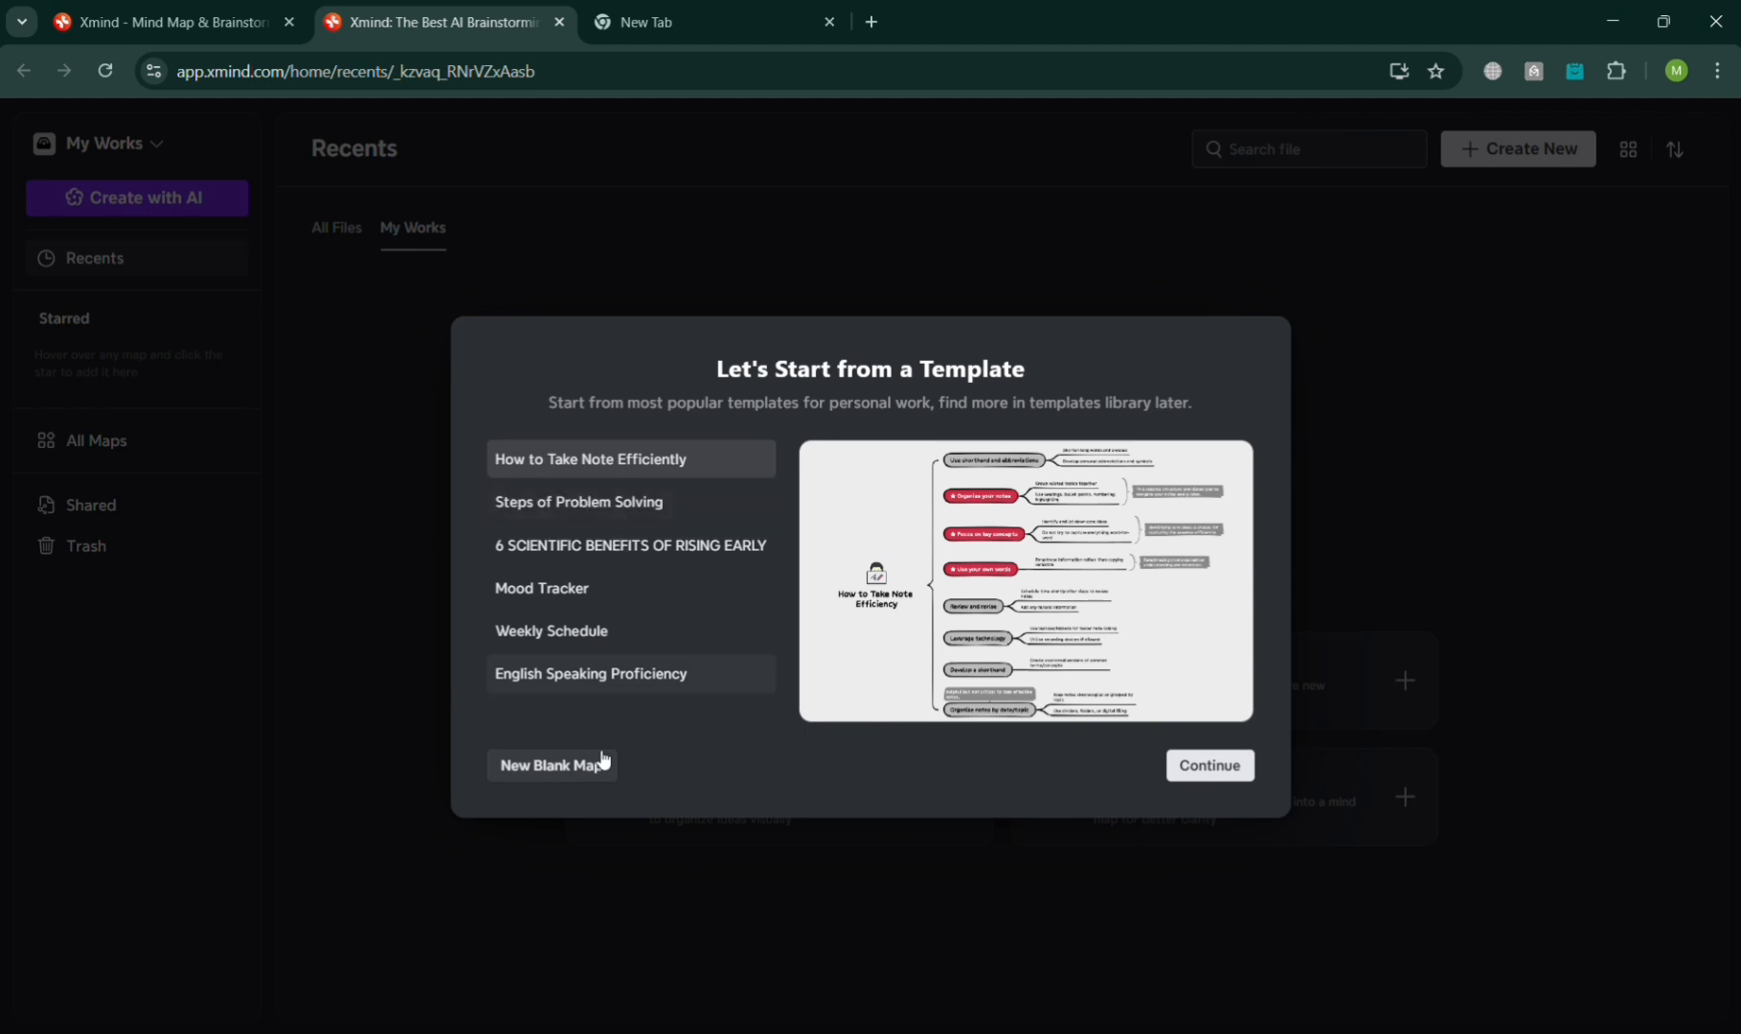
left_click(630, 547)
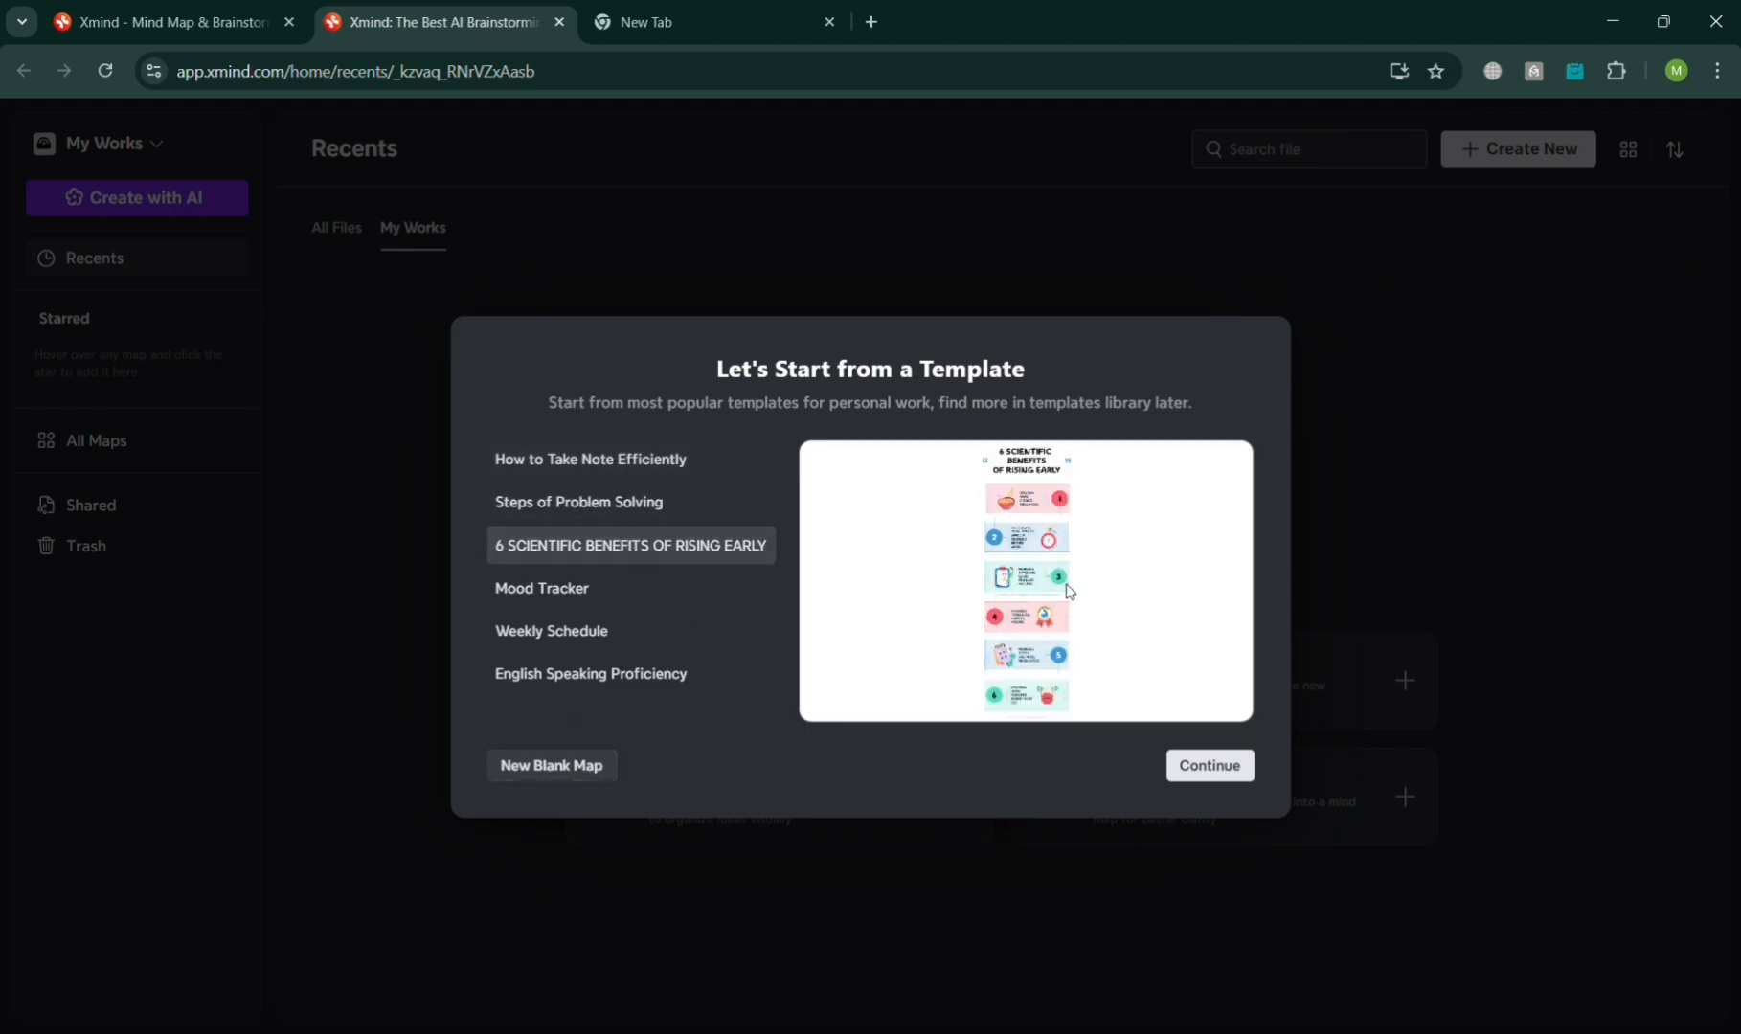
left_click(632, 592)
left_click(651, 634)
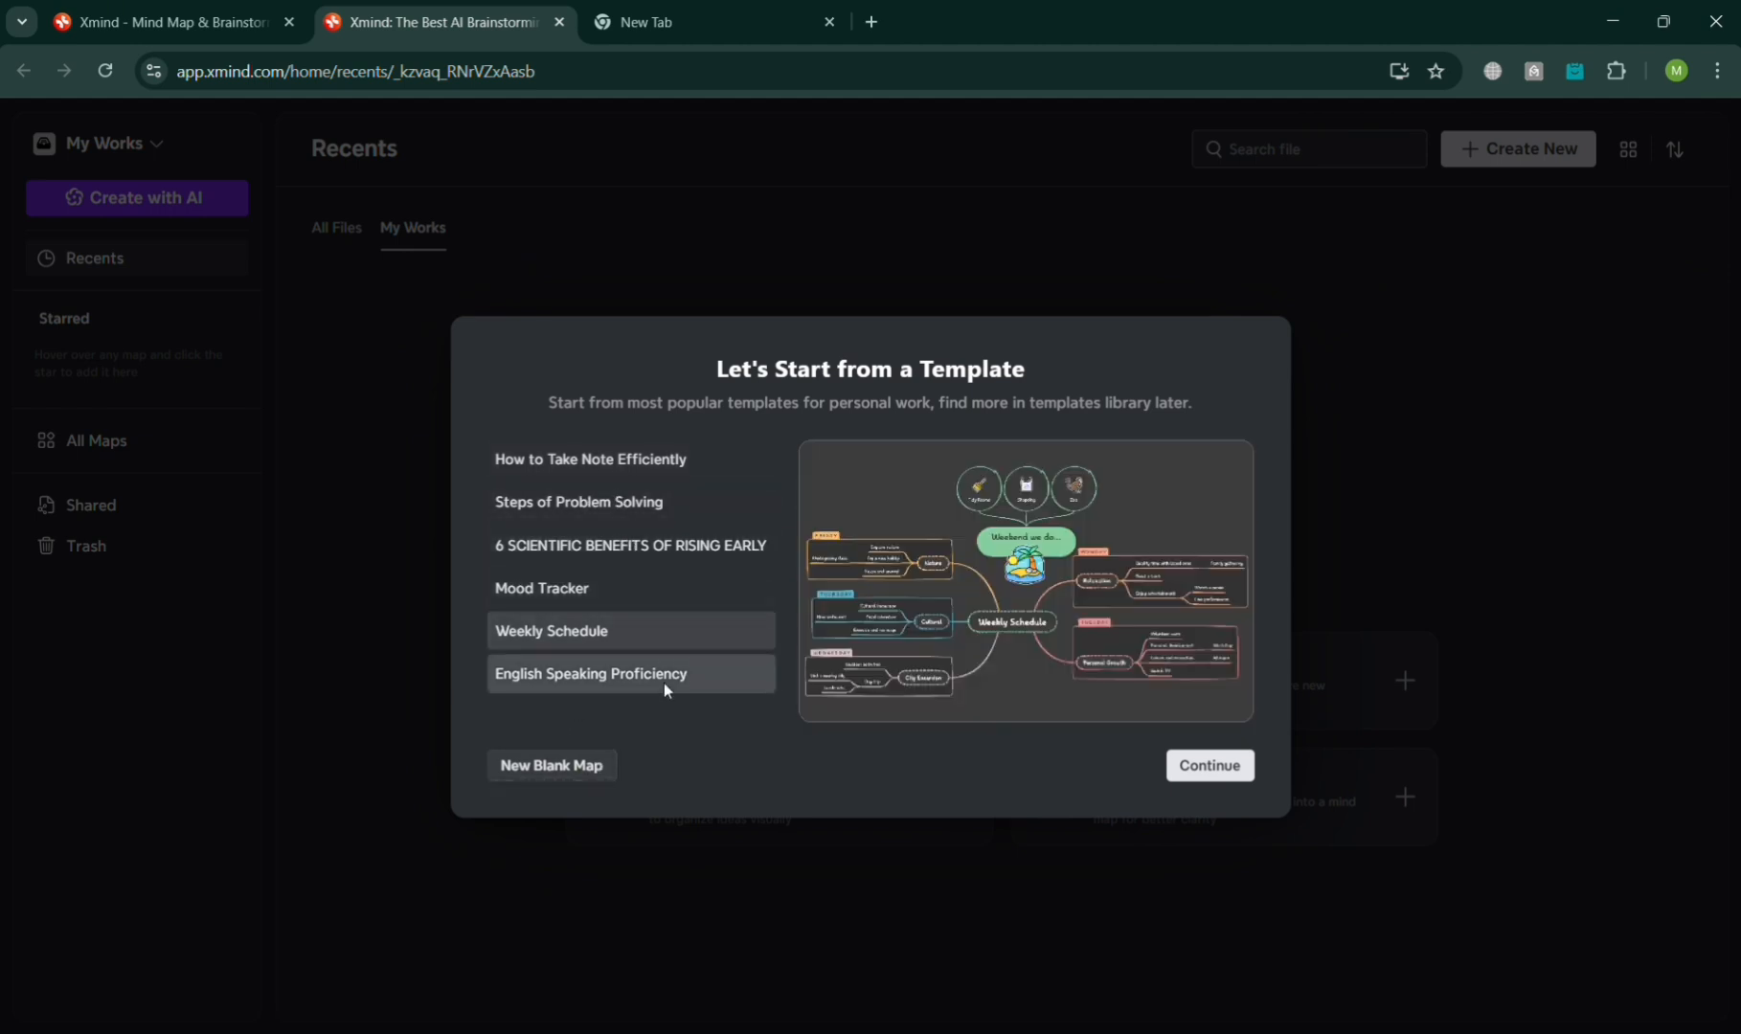
left_click(663, 683)
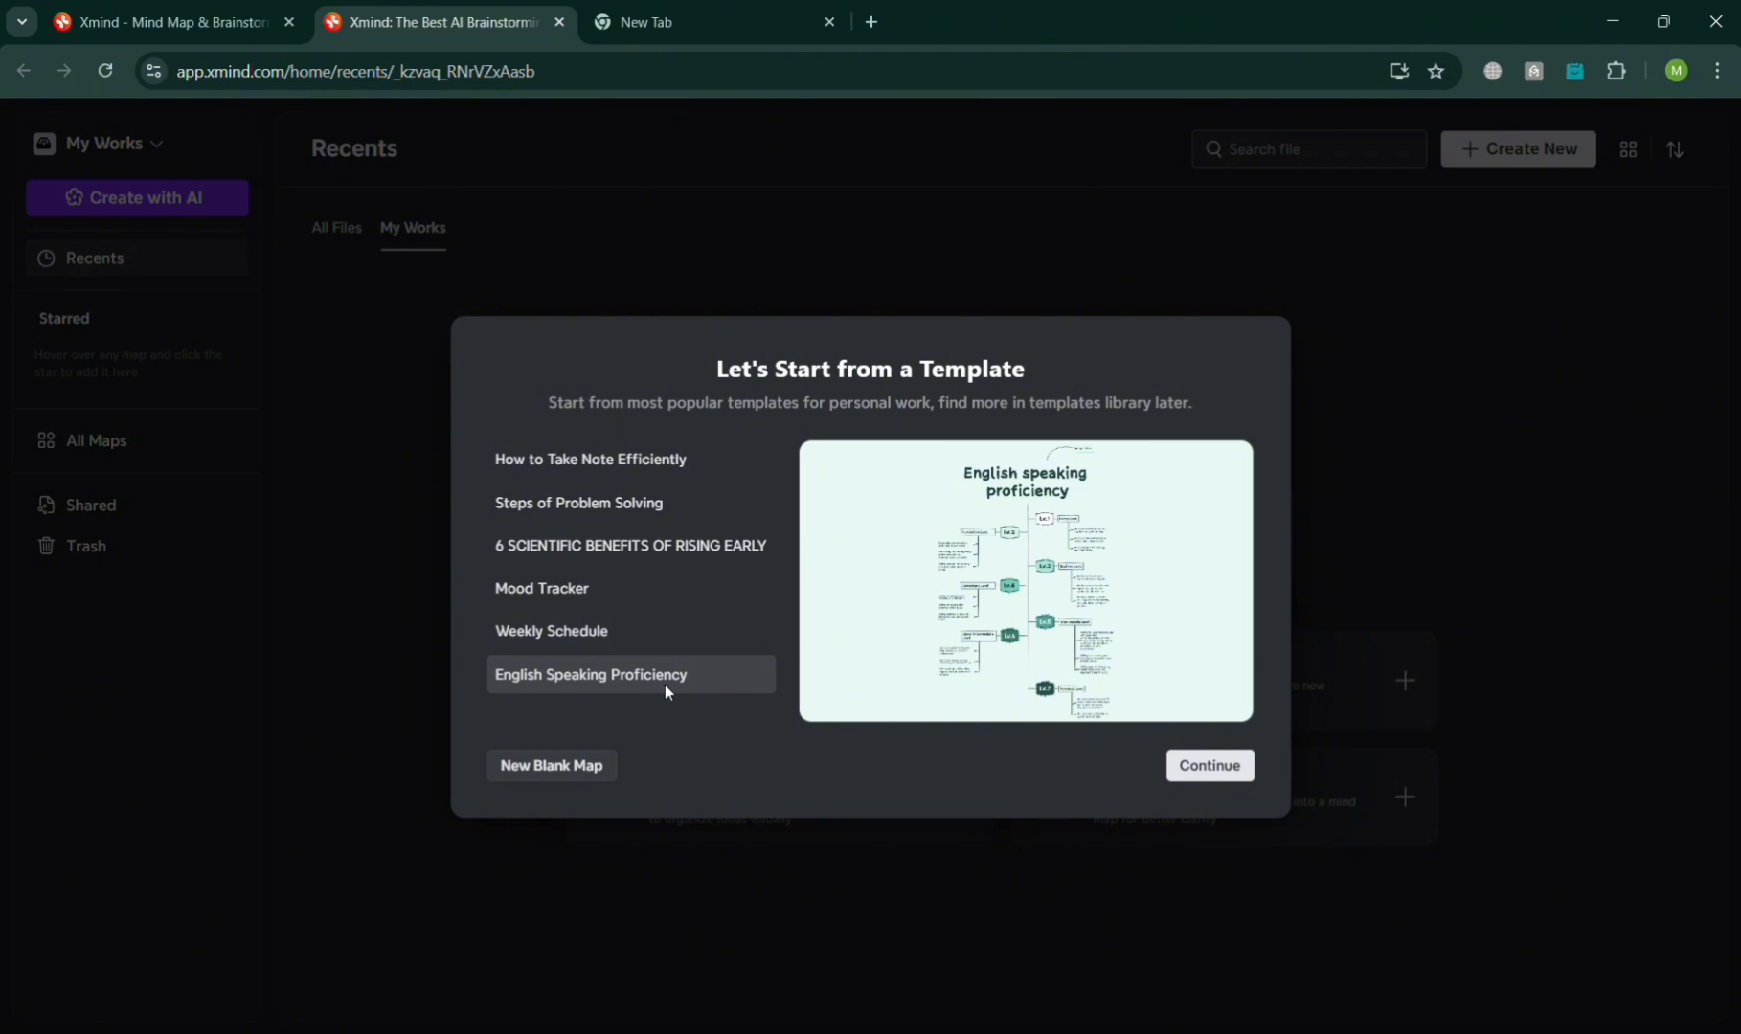
left_click(538, 469)
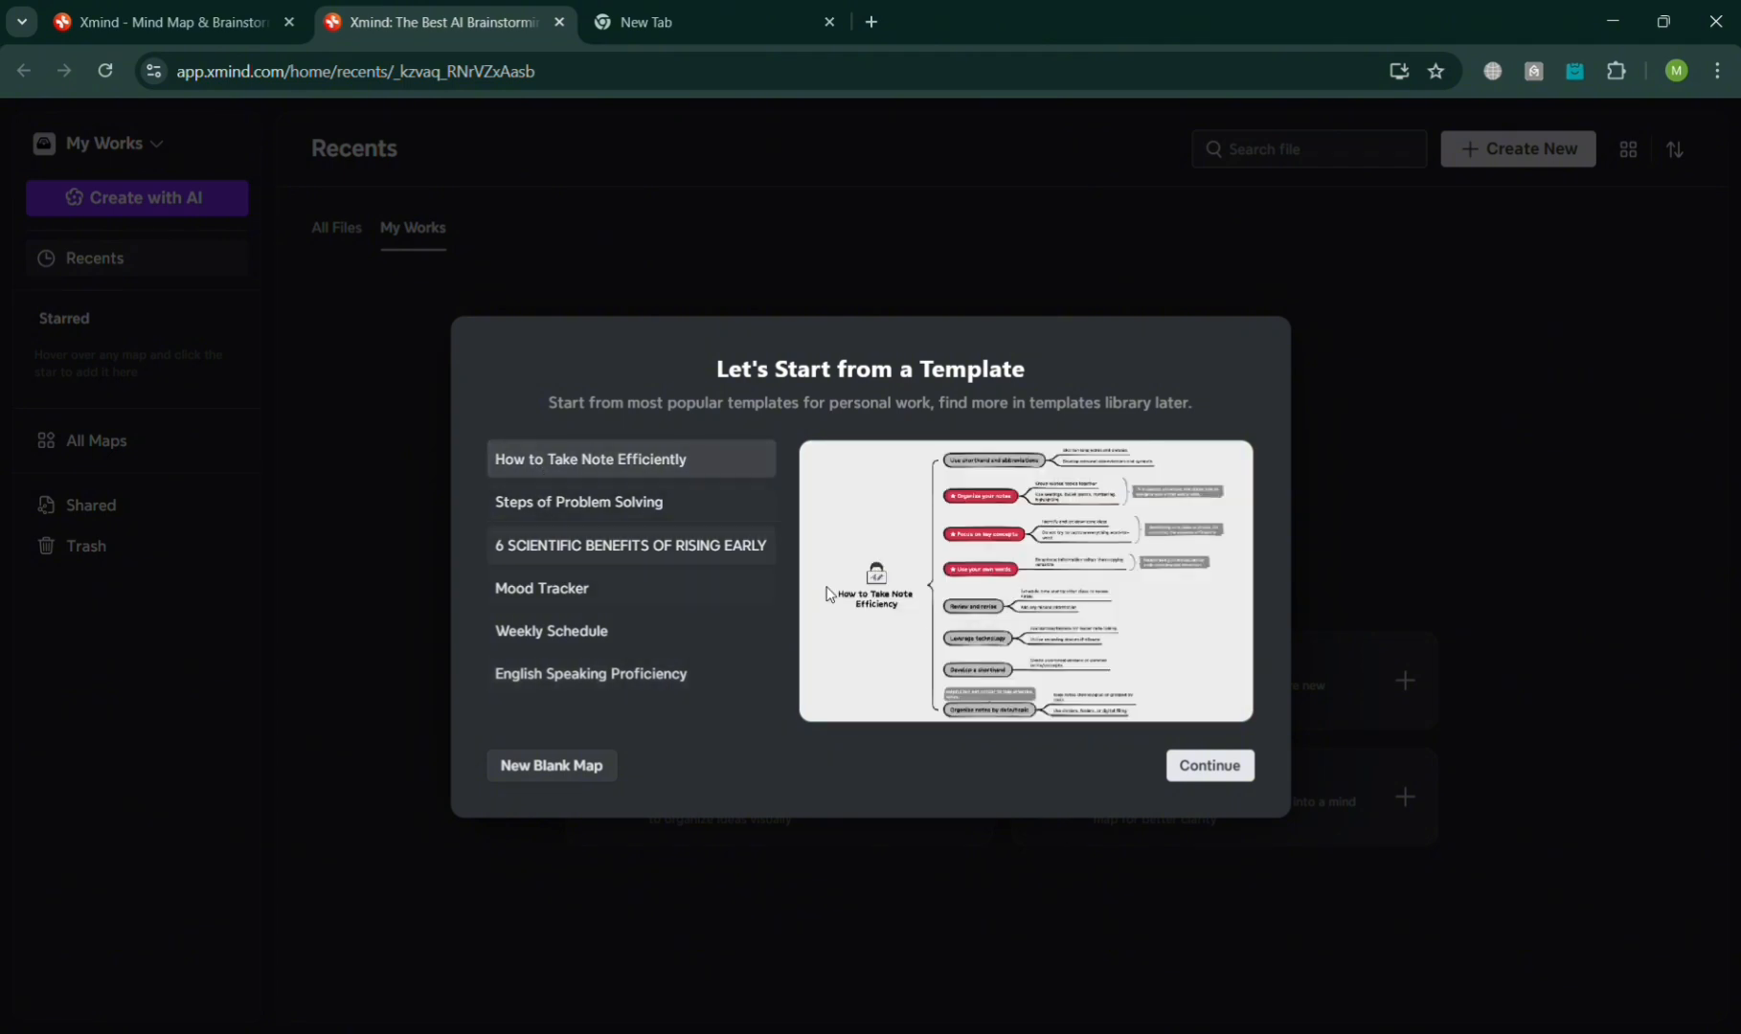
left_click(1210, 766)
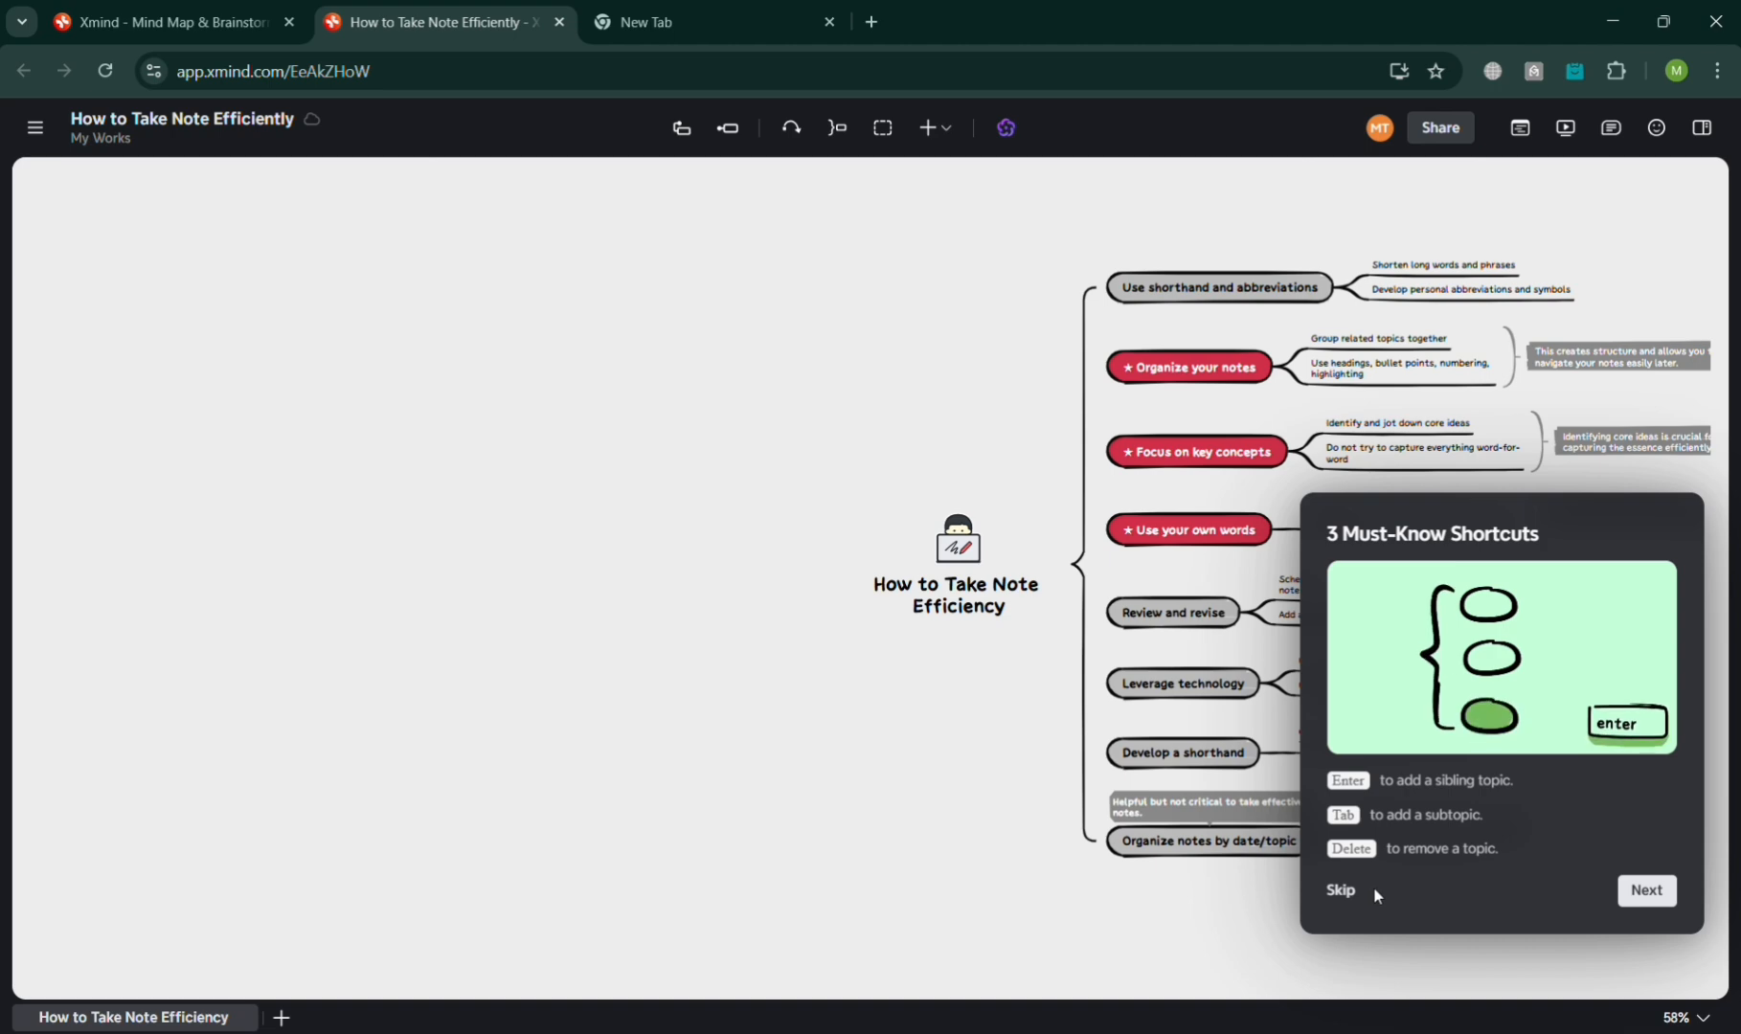
Skip the shortcuts introduction and look over the note-taking map around the Use shorthand and abbreviations topic
left_click(1341, 891)
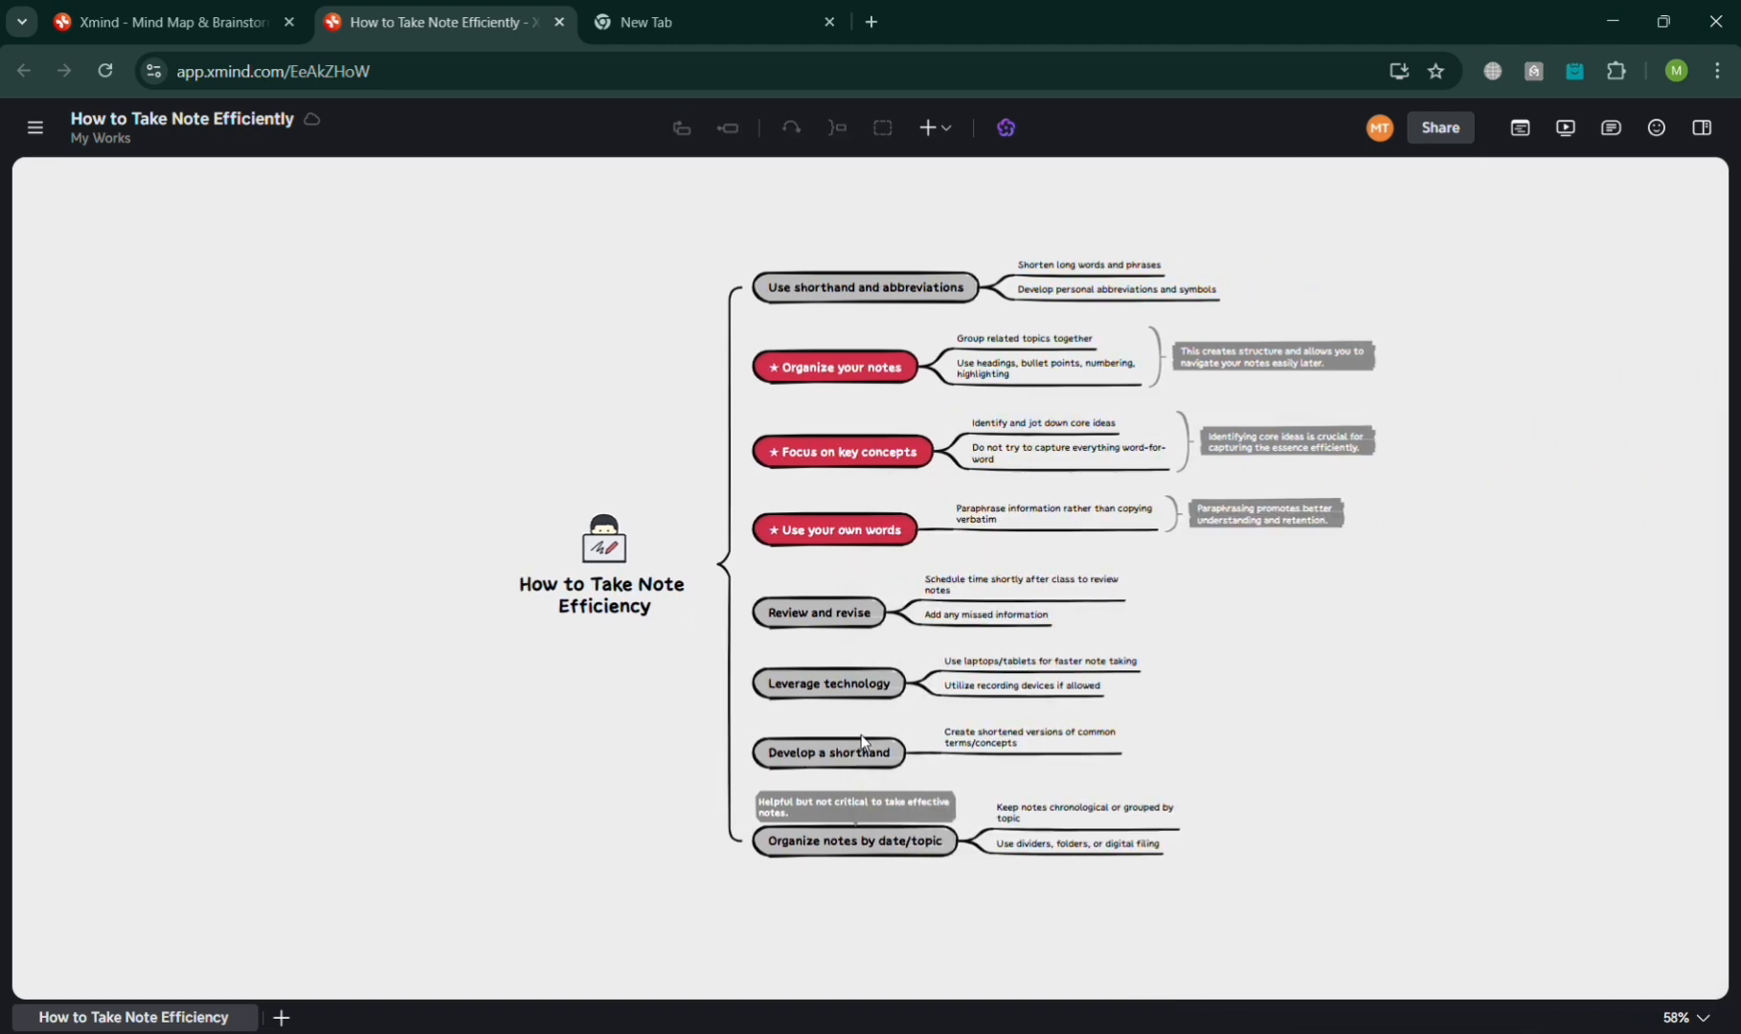
scroll(1070, 680, "up", 2)
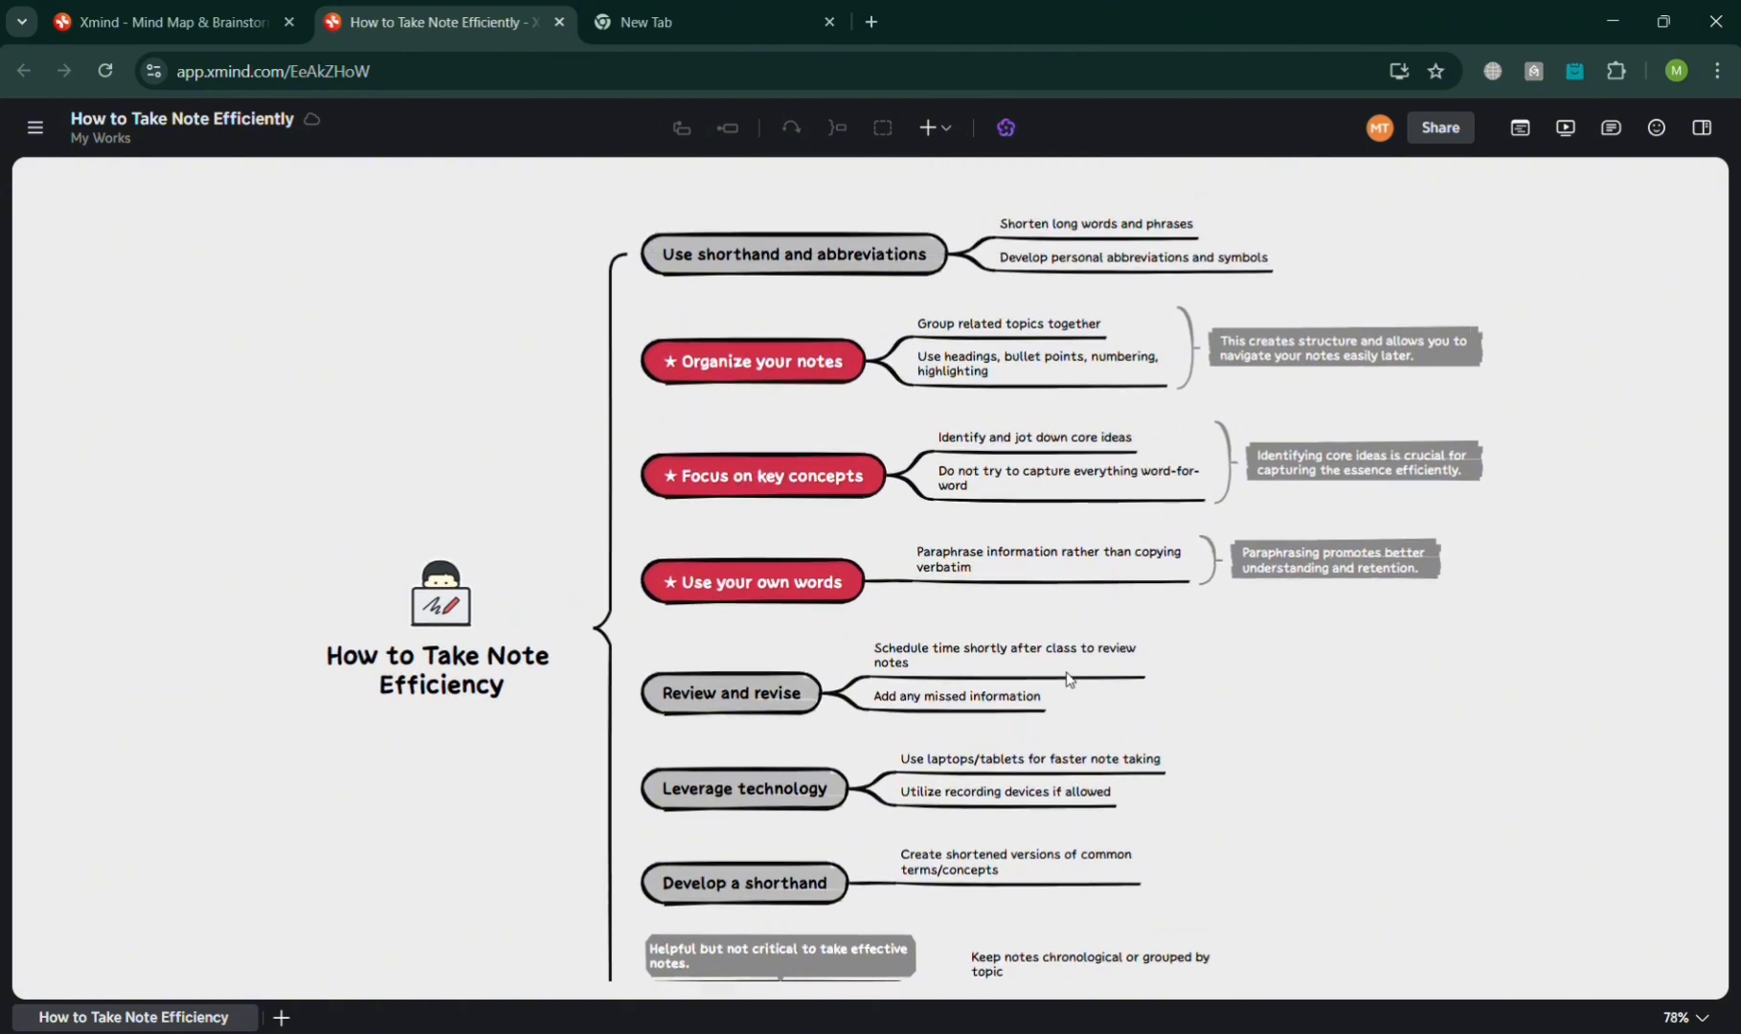
scroll(1069, 680, "up", 1)
left_click(858, 298)
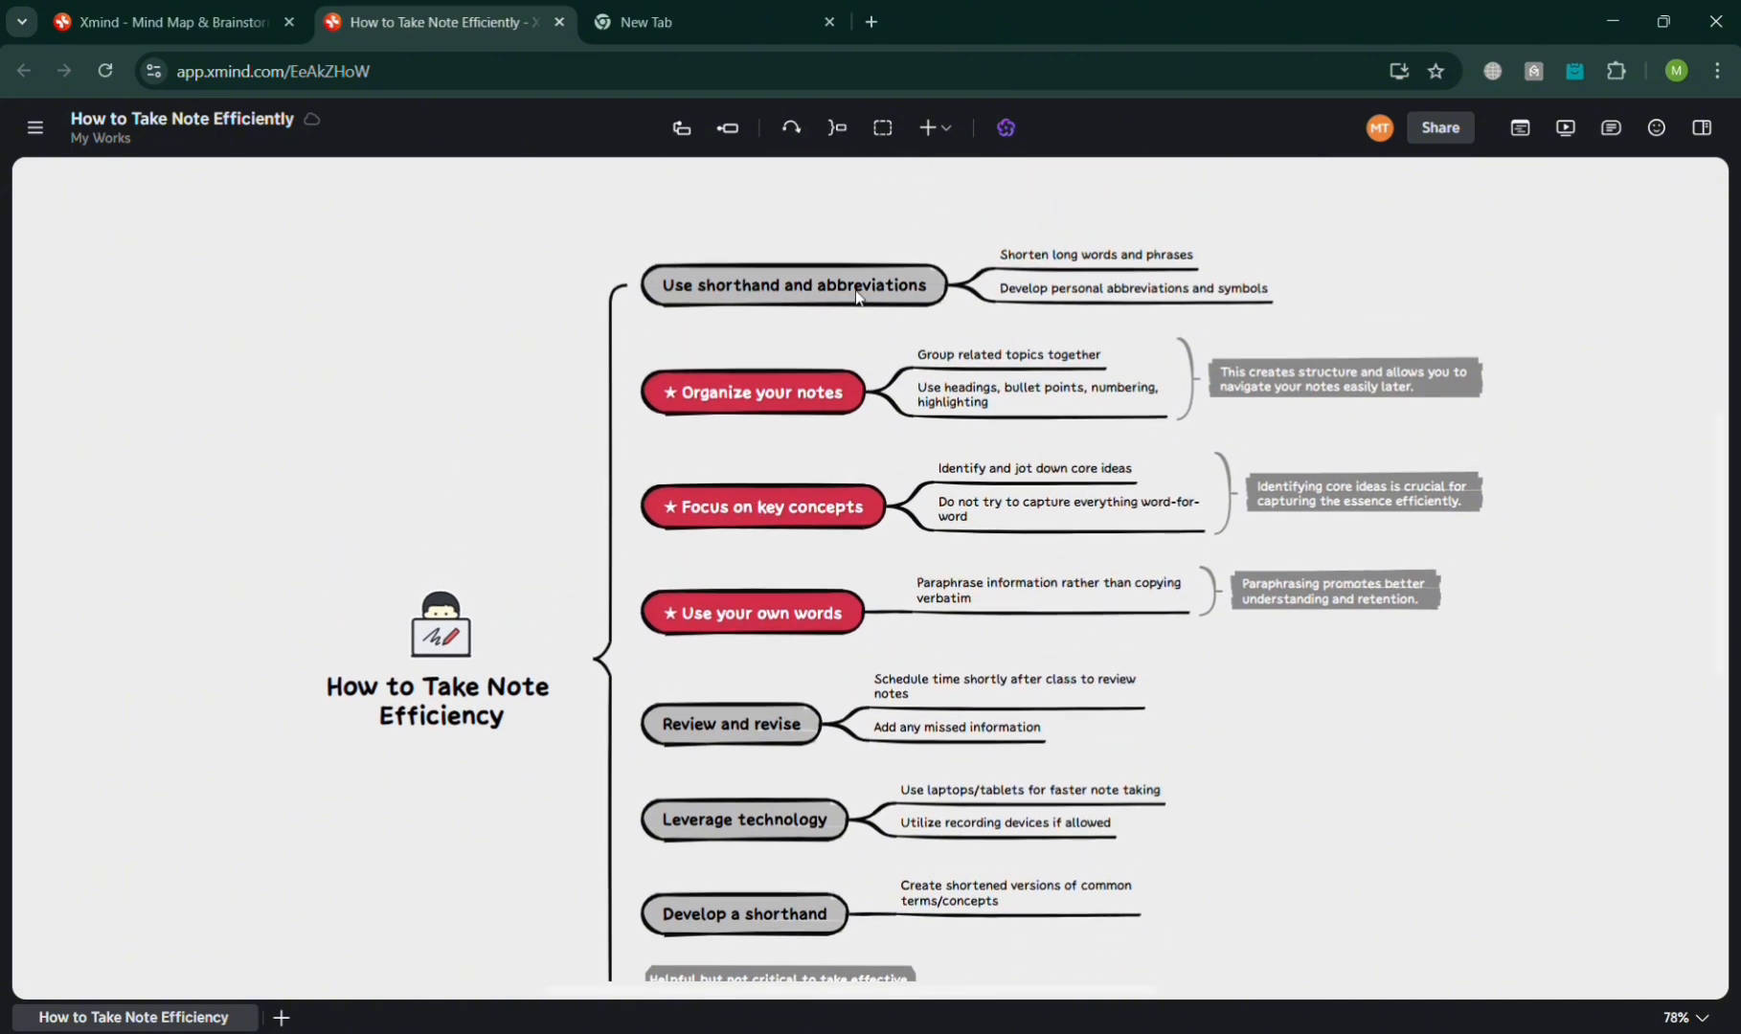
Leave the note-taking map for the All Maps file list and look over the My Works account options
left_click(35, 128)
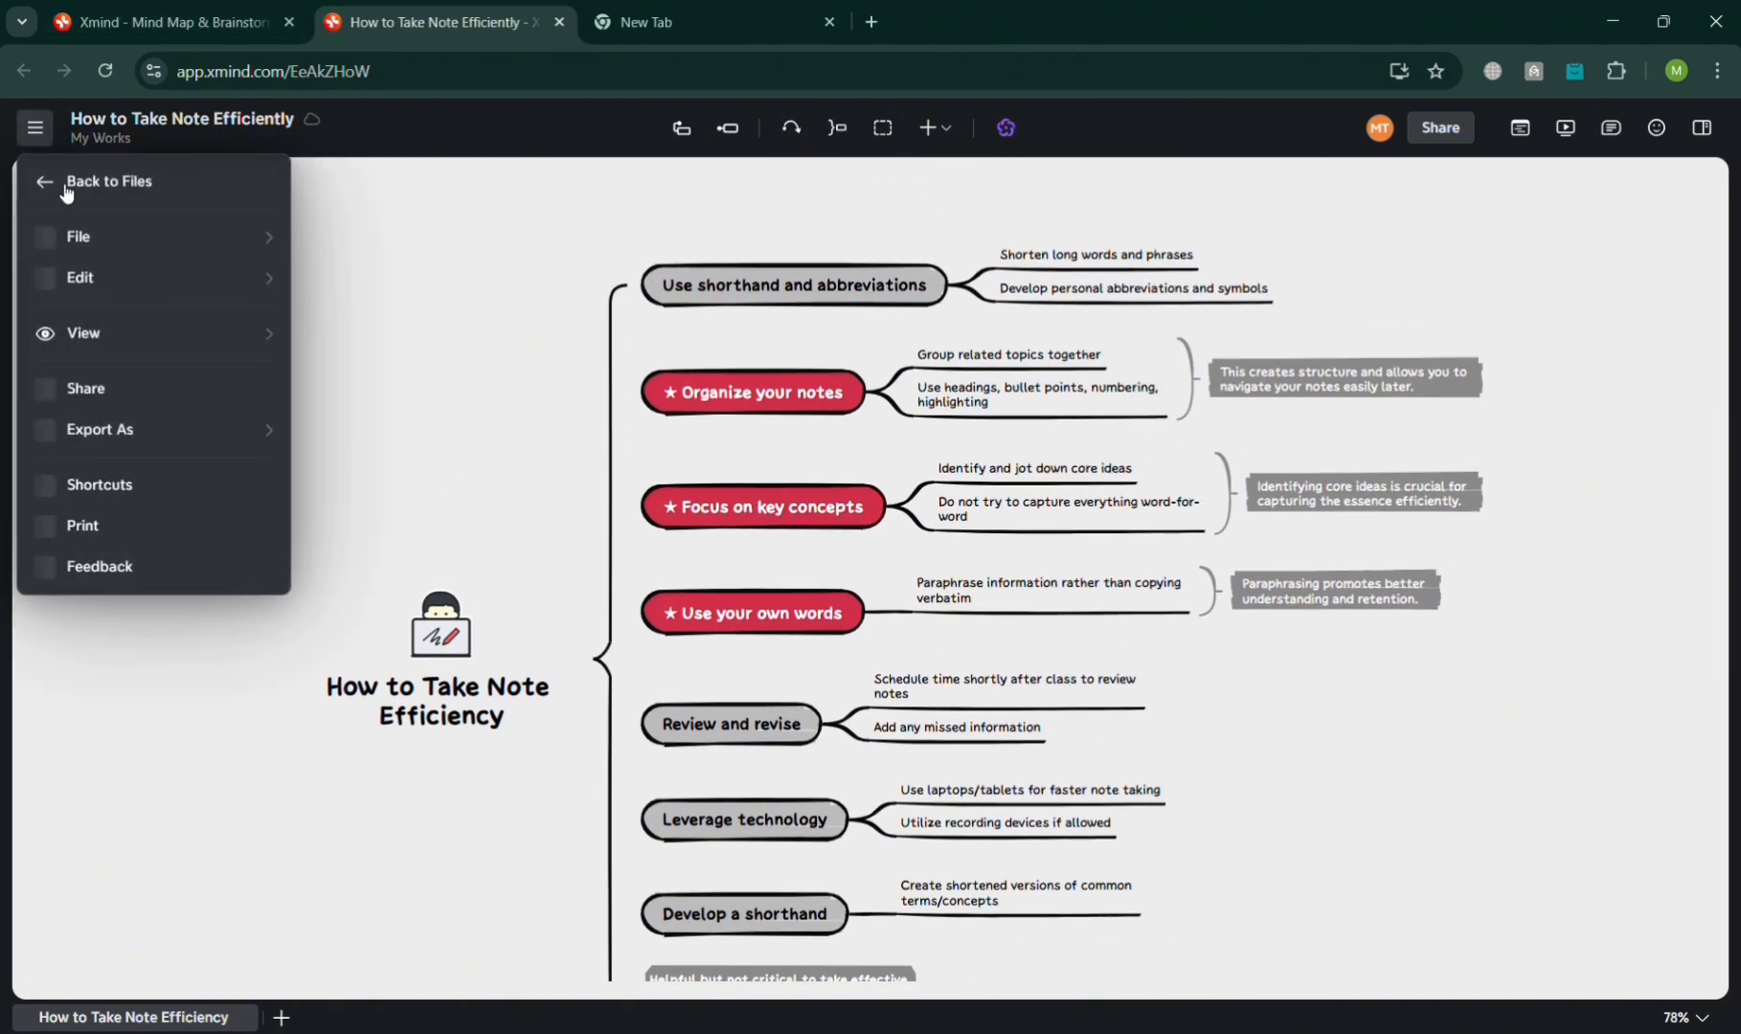
left_click(66, 186)
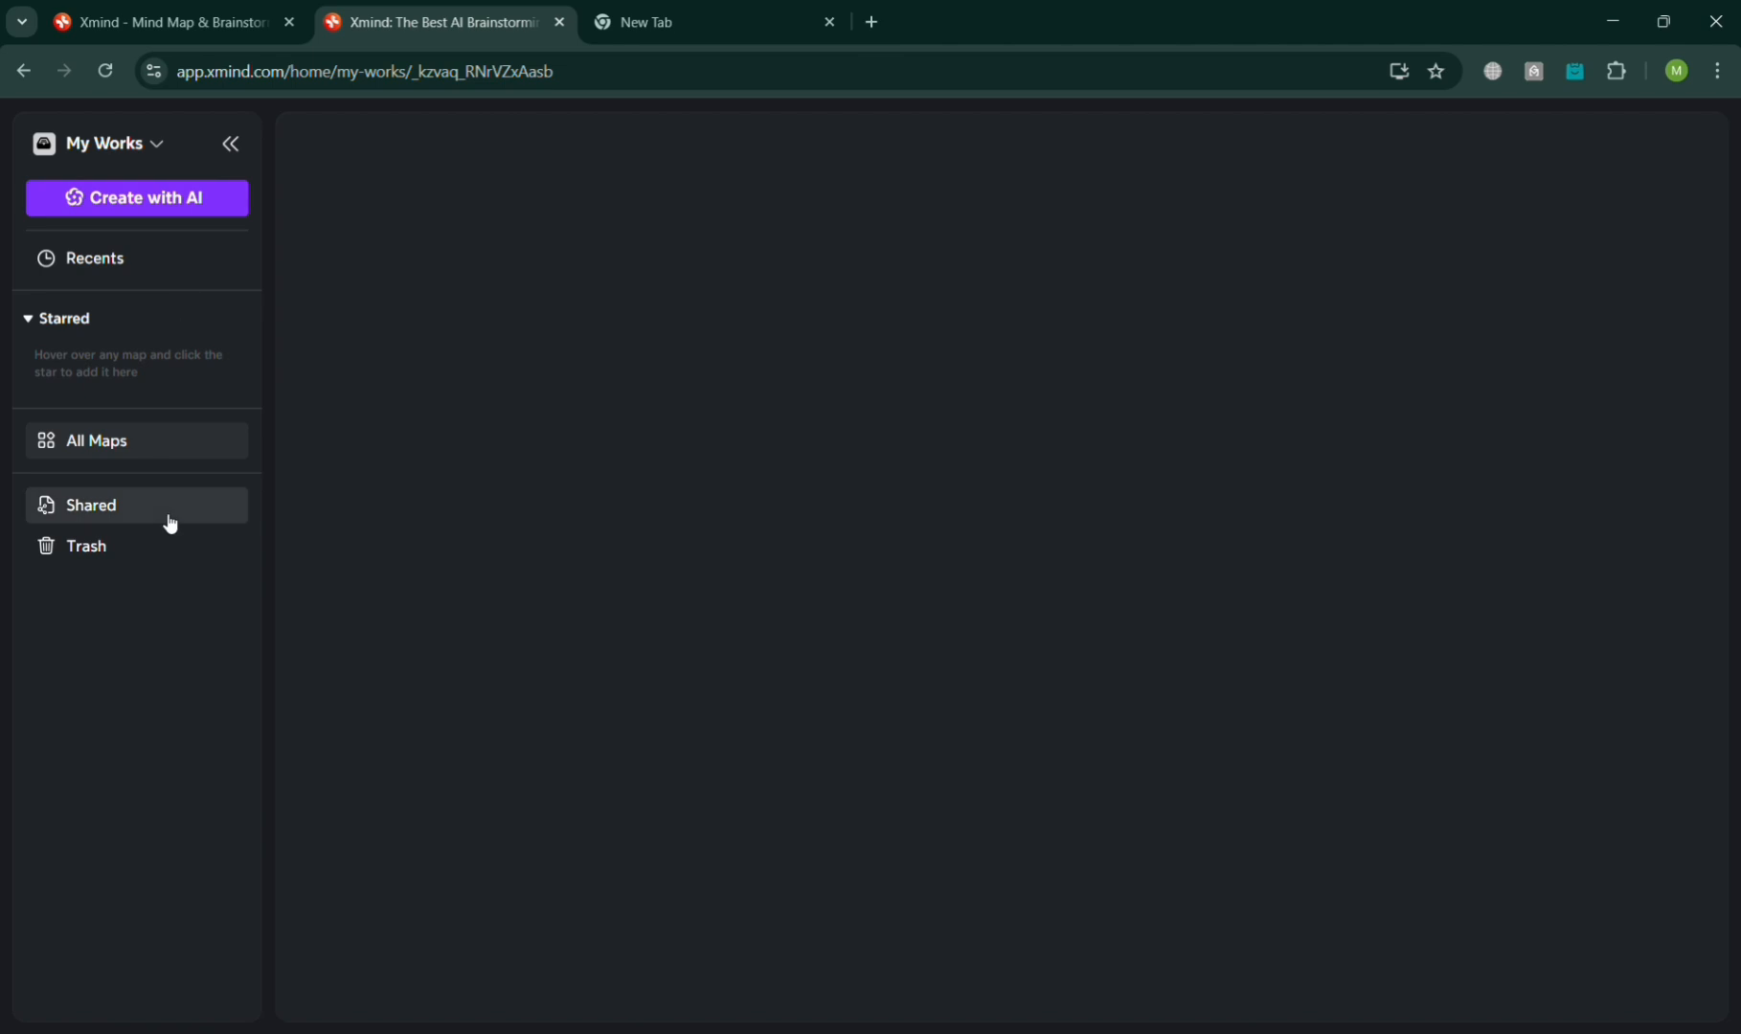
left_click(93, 146)
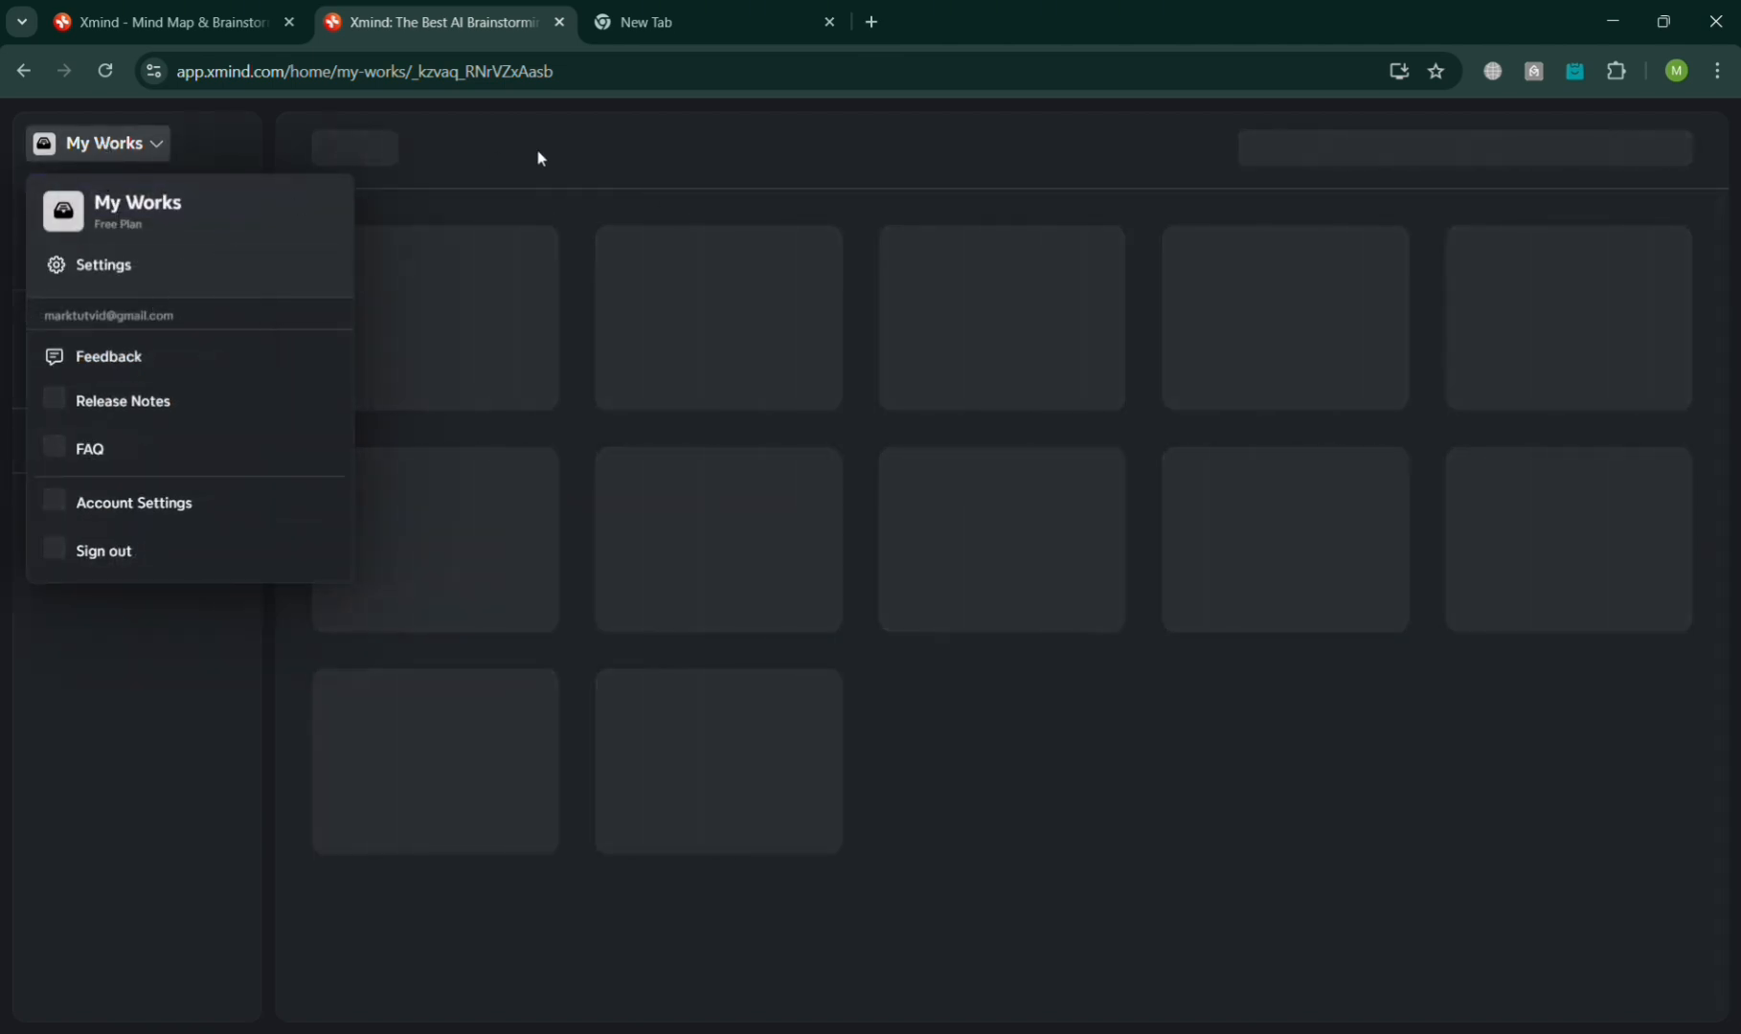
left_click(534, 148)
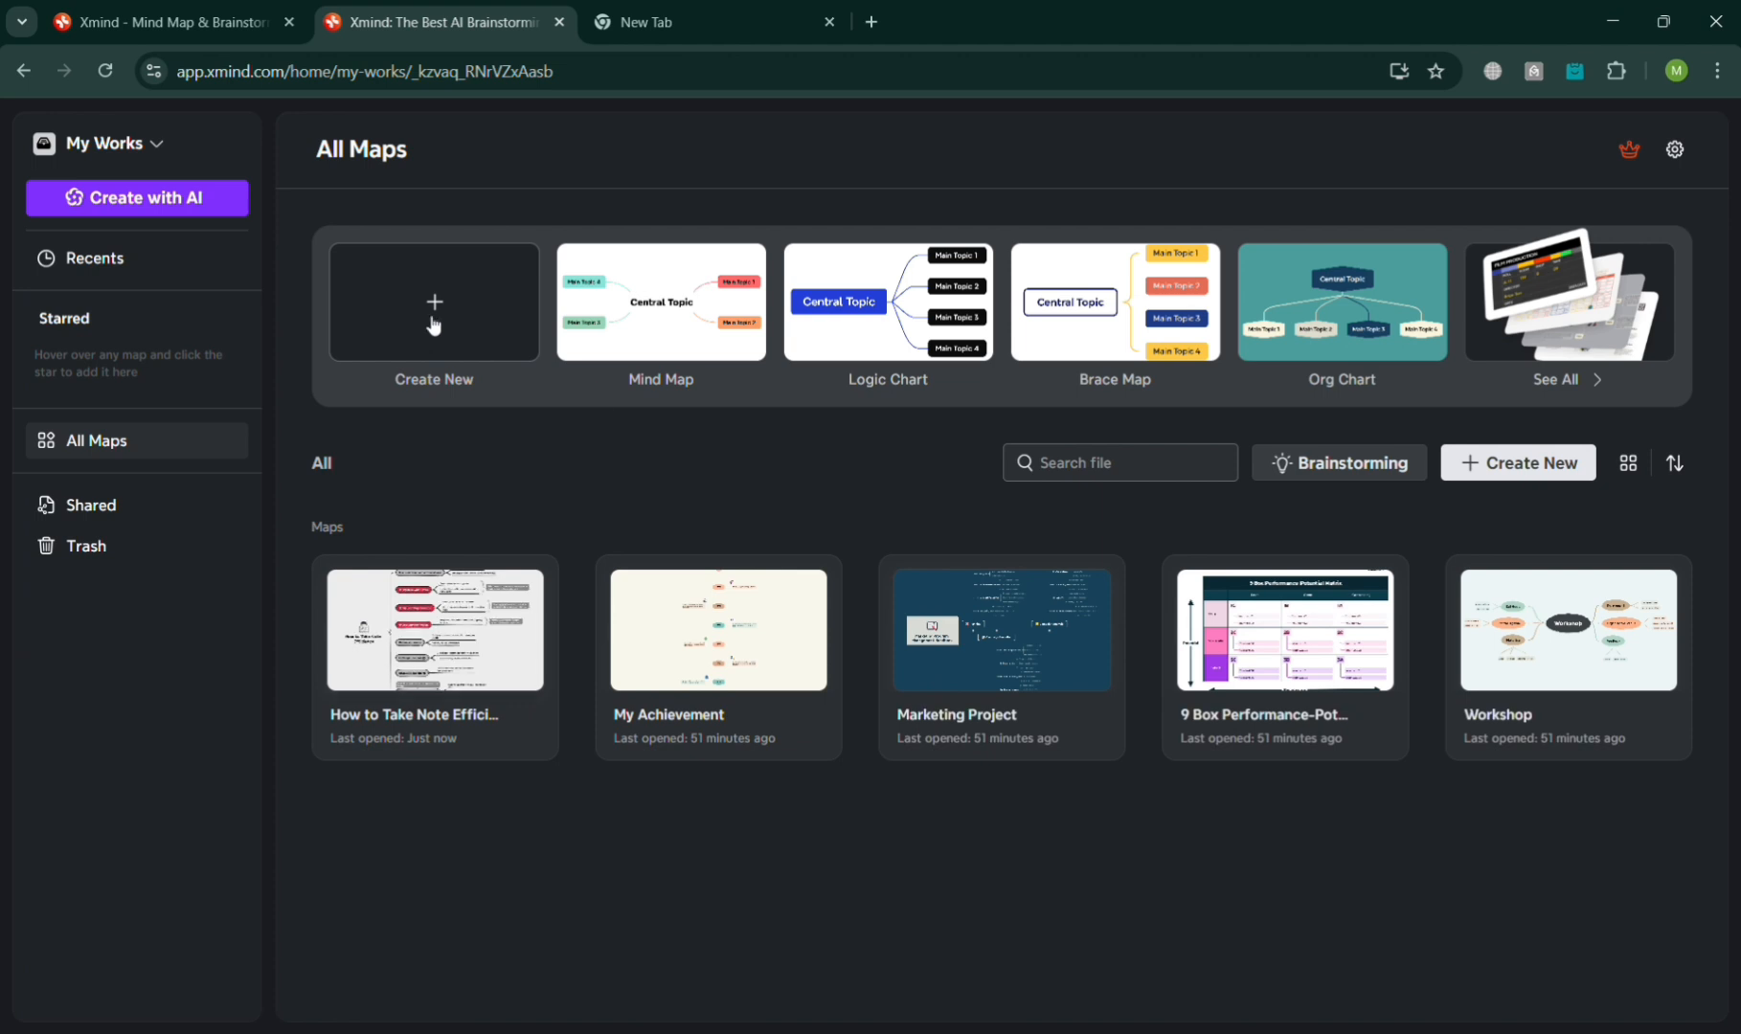
left_click(1153, 468)
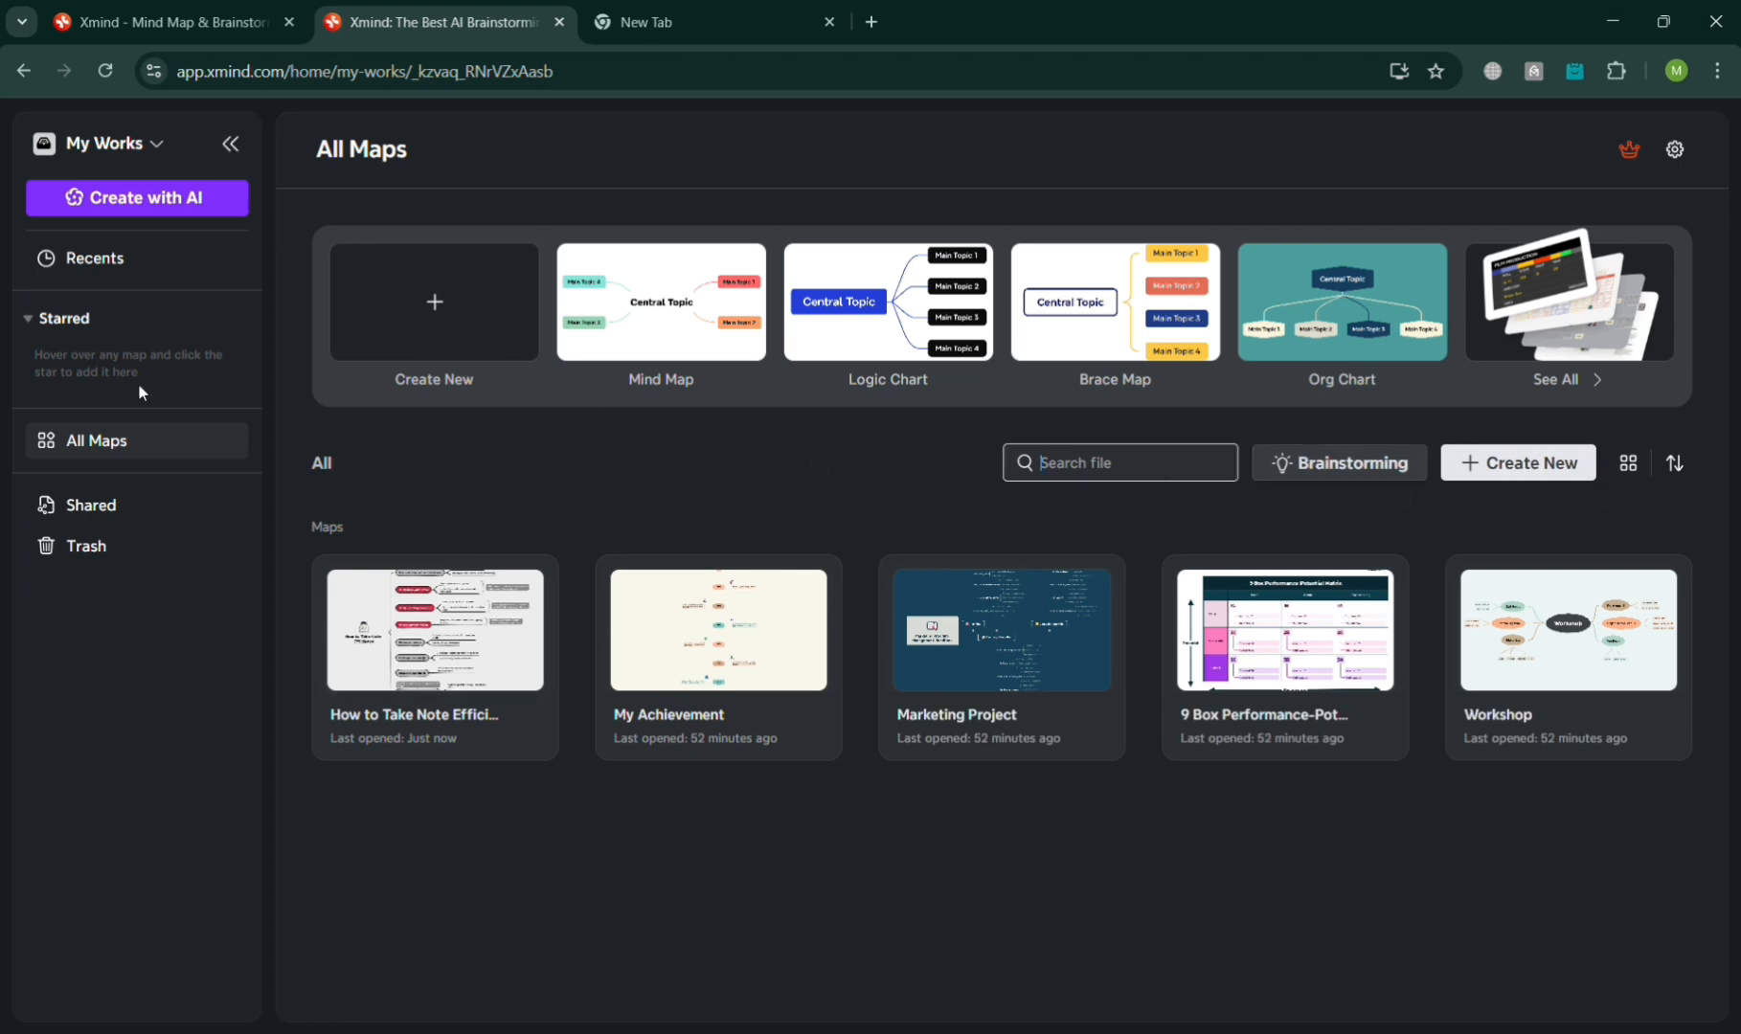
Browse the full template library from the Basic to the Creativity category, and close it without choosing a template
left_click(1589, 381)
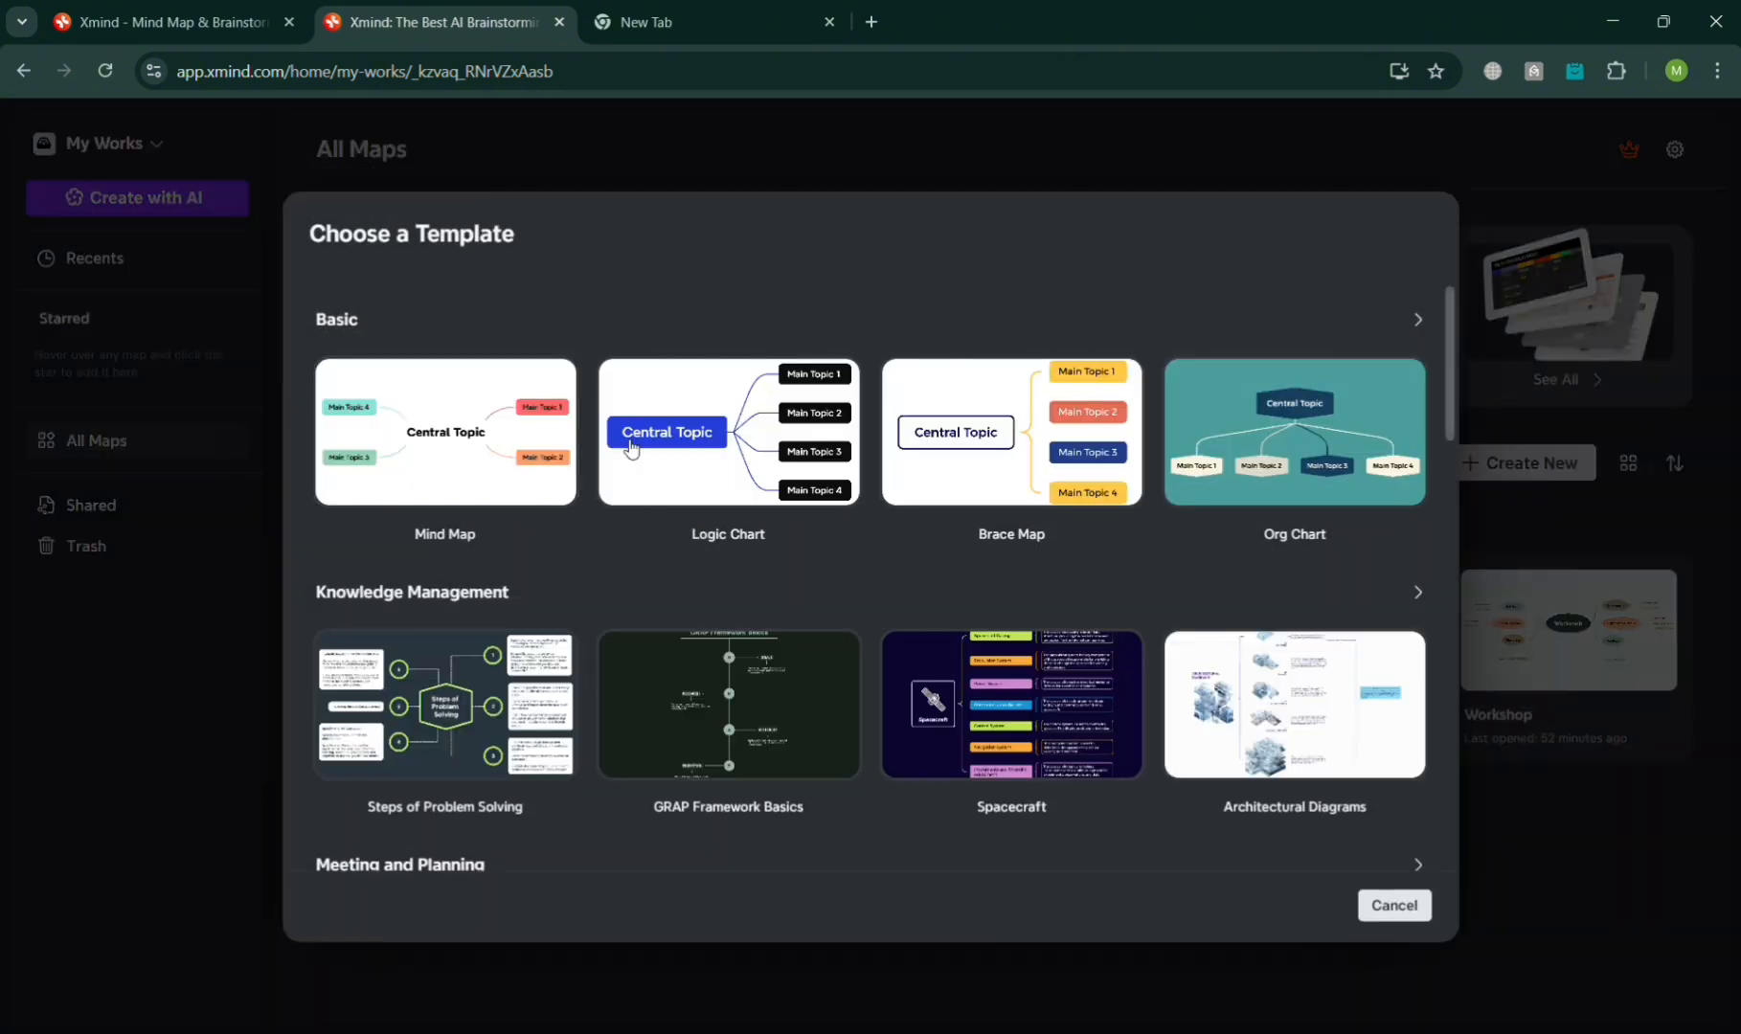
mouse_move(1241, 772)
scroll(1161, 749, "down", 2)
scroll(1159, 747, "down", 3)
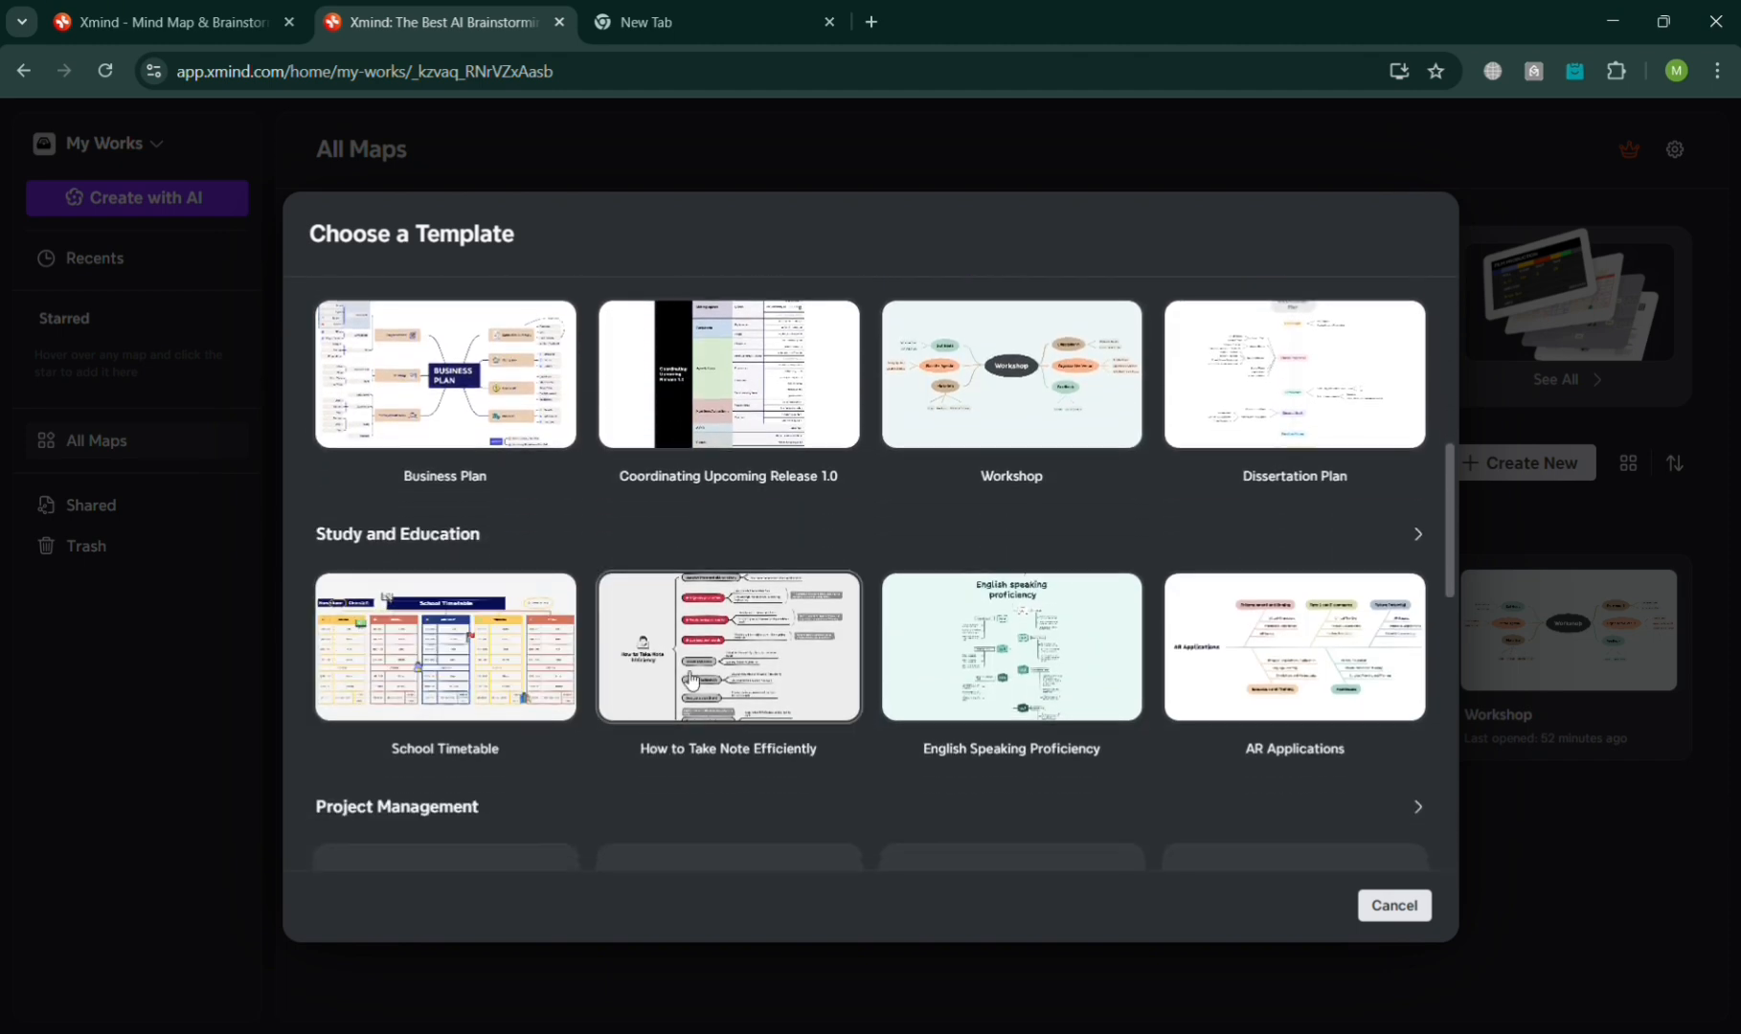
mouse_move(787, 683)
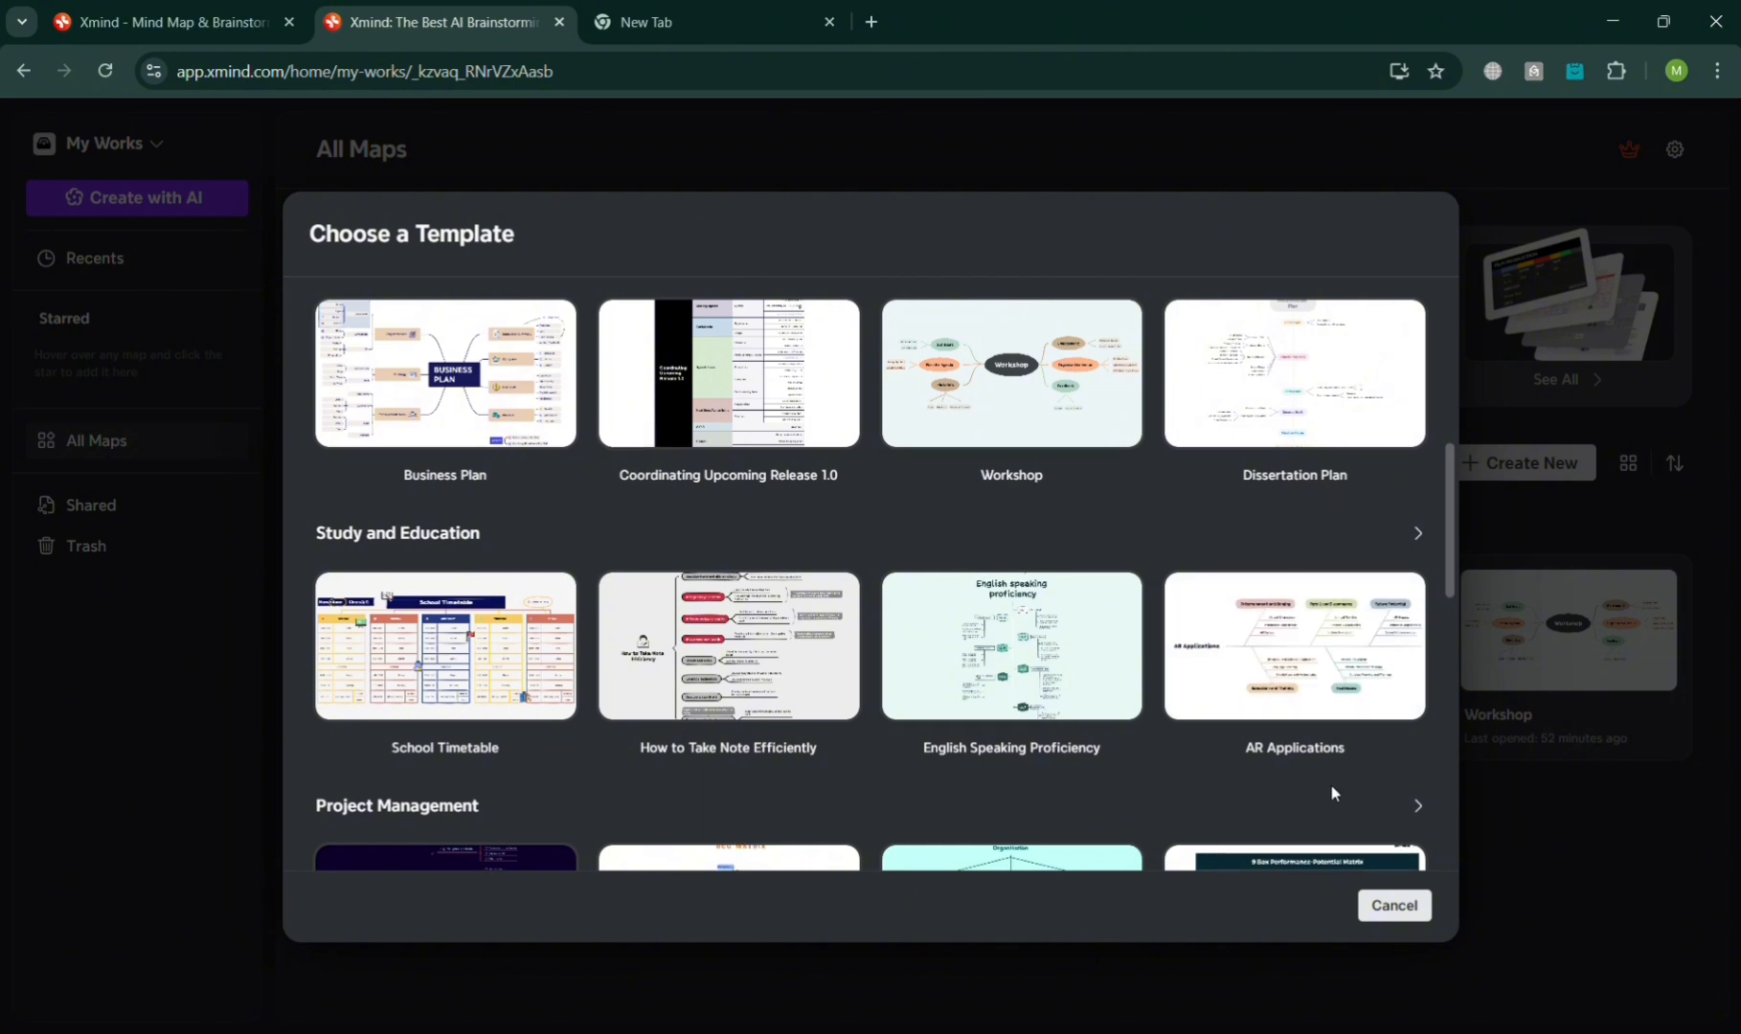
scroll(1330, 783, "down", 5)
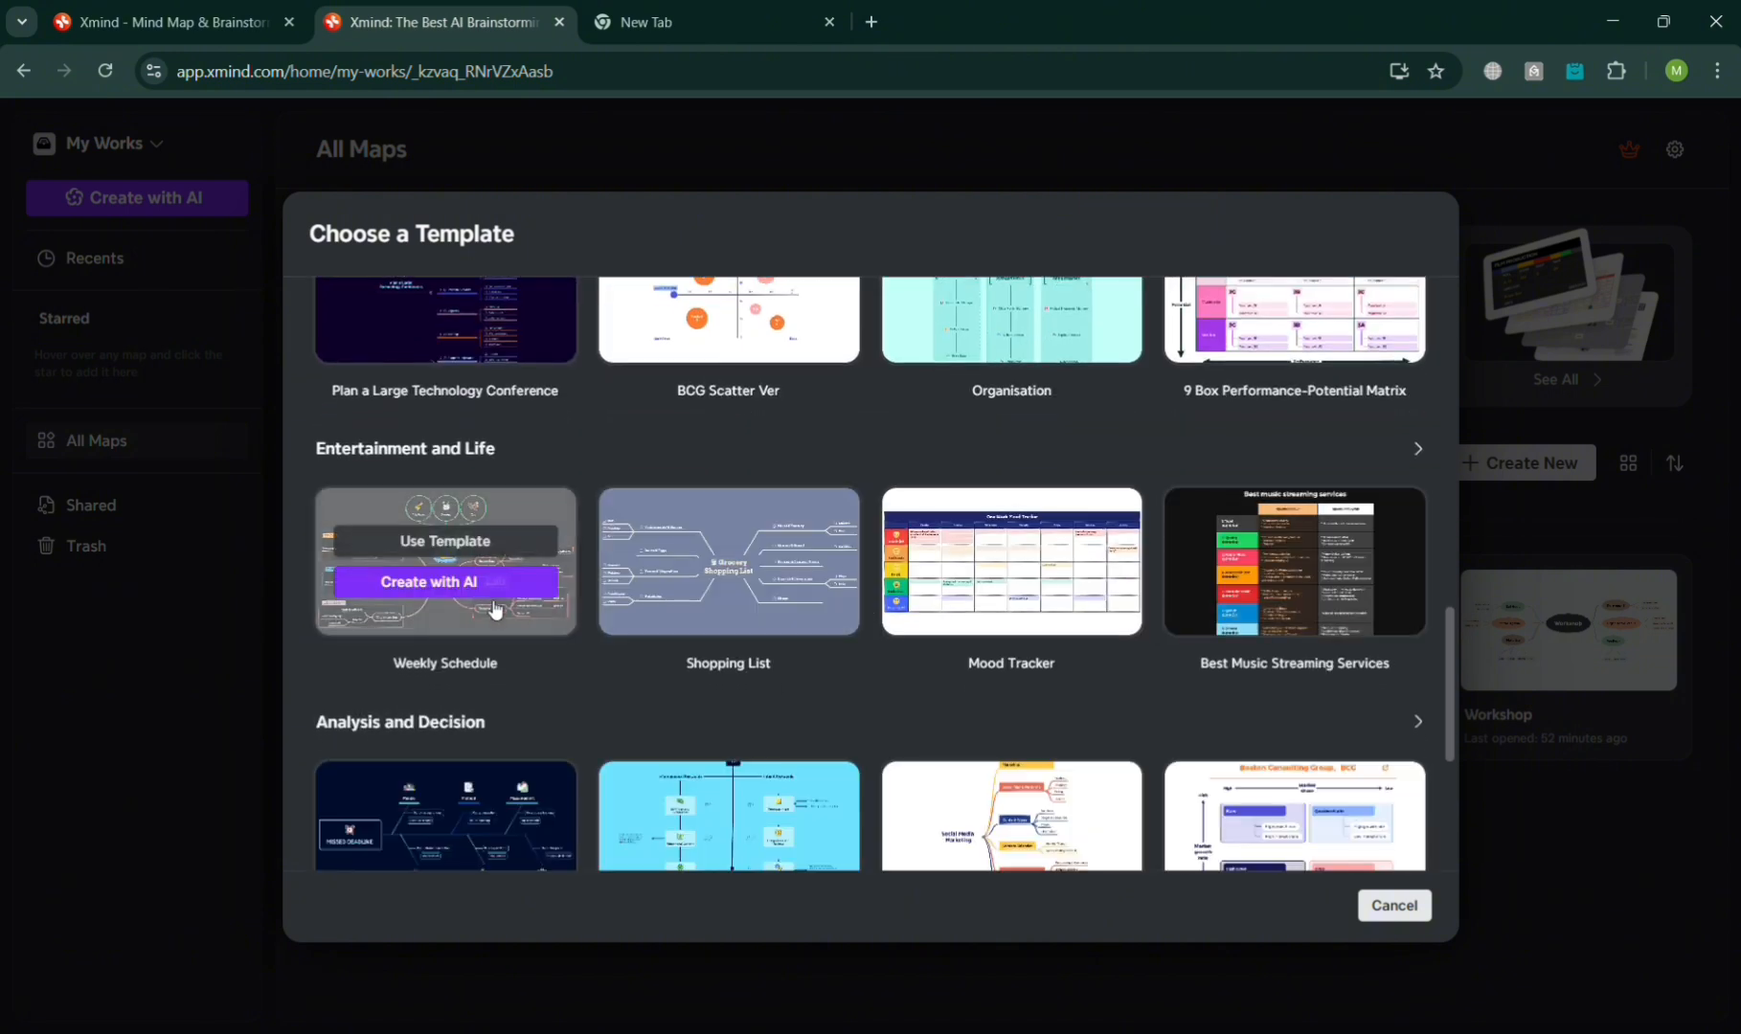
mouse_move(1039, 325)
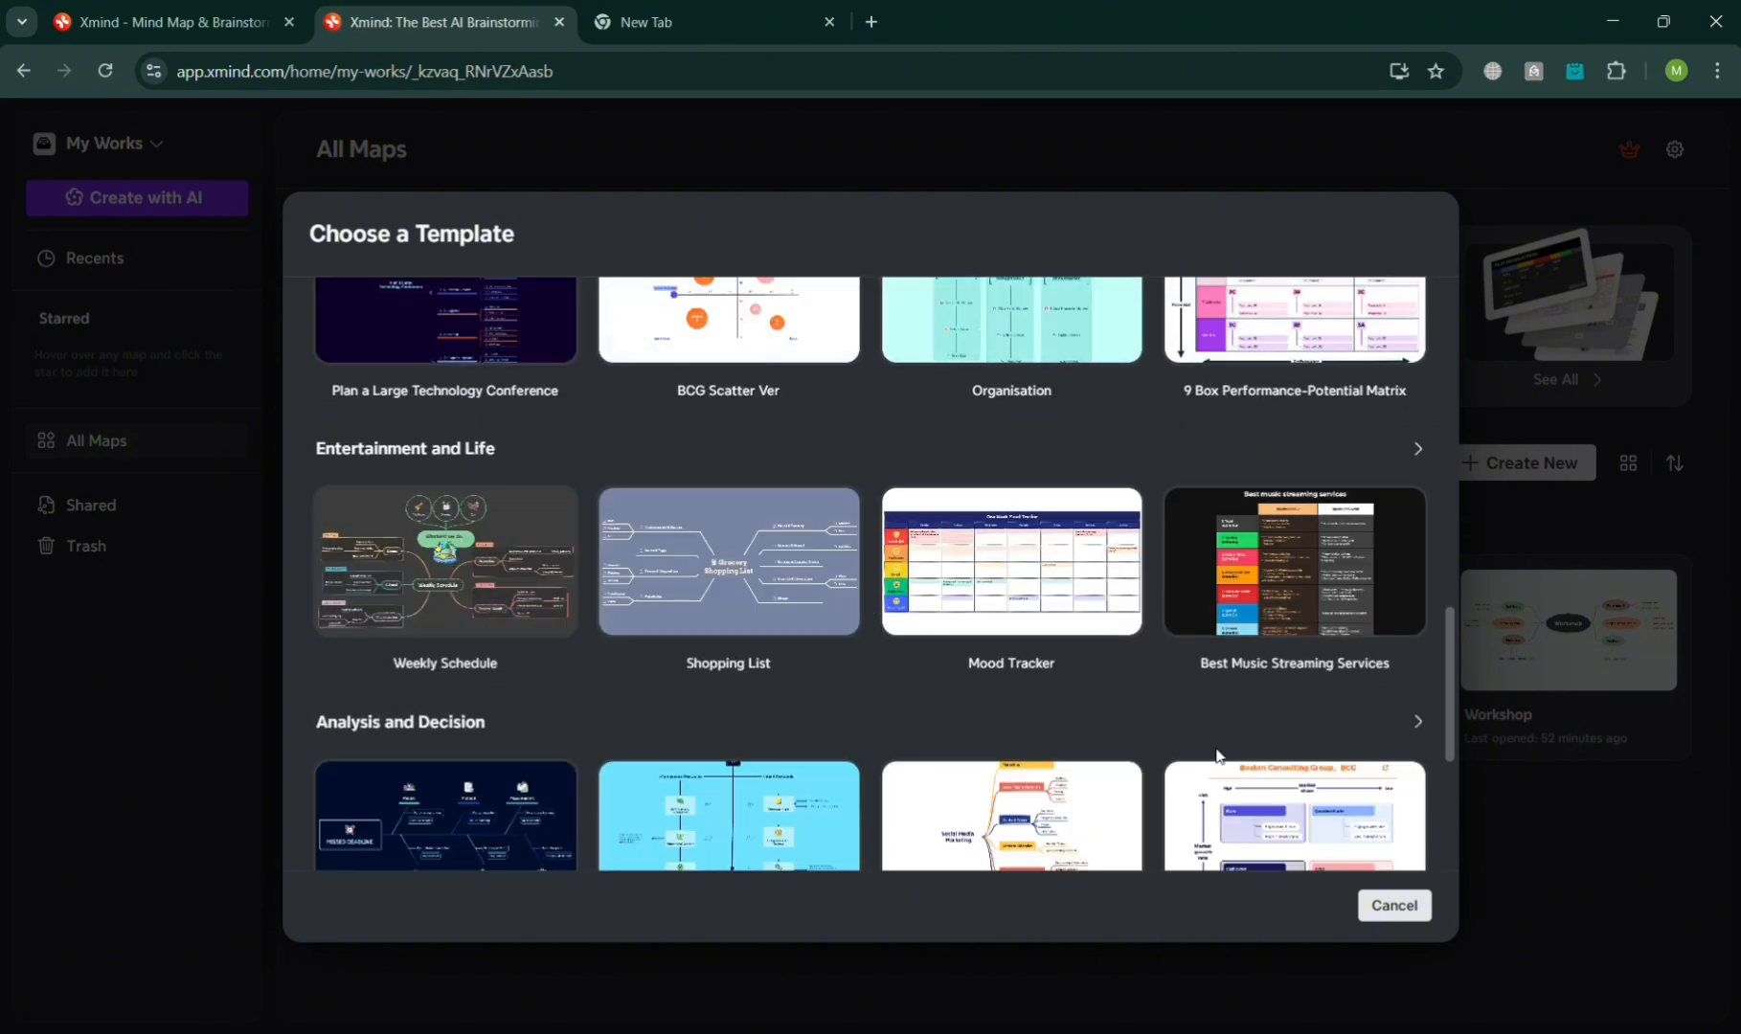
scroll(1006, 548, "down", 3)
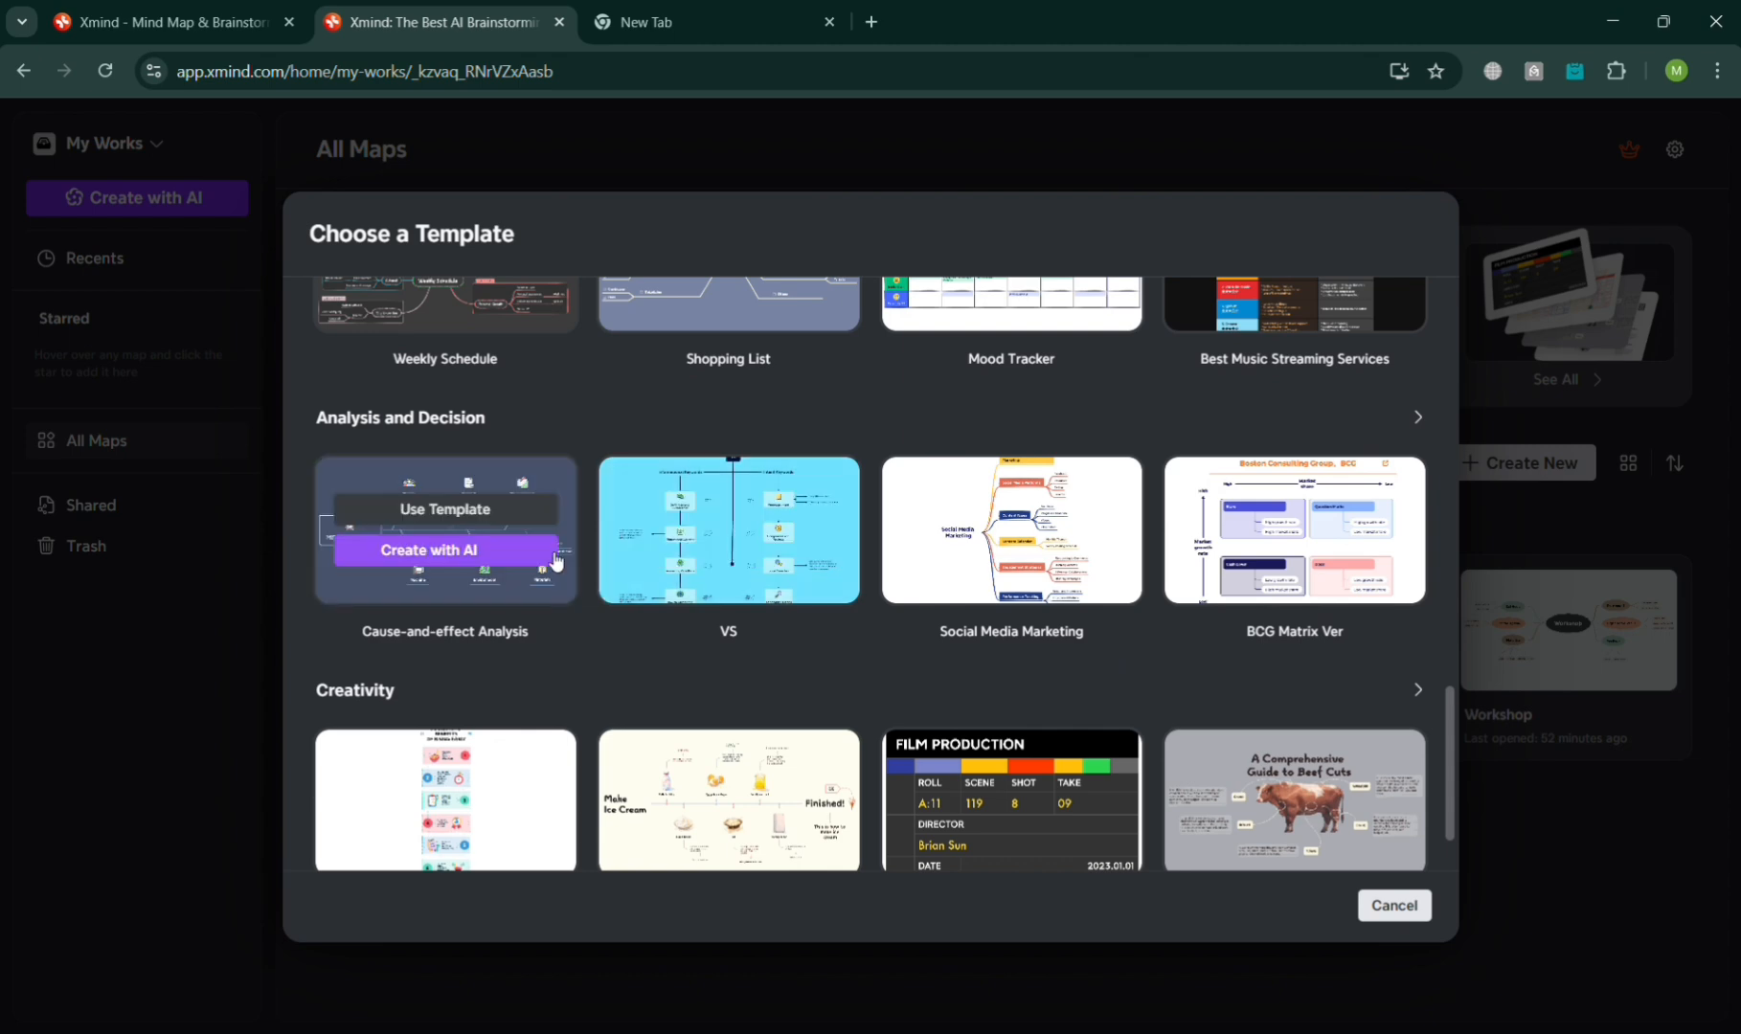
mouse_move(725, 807)
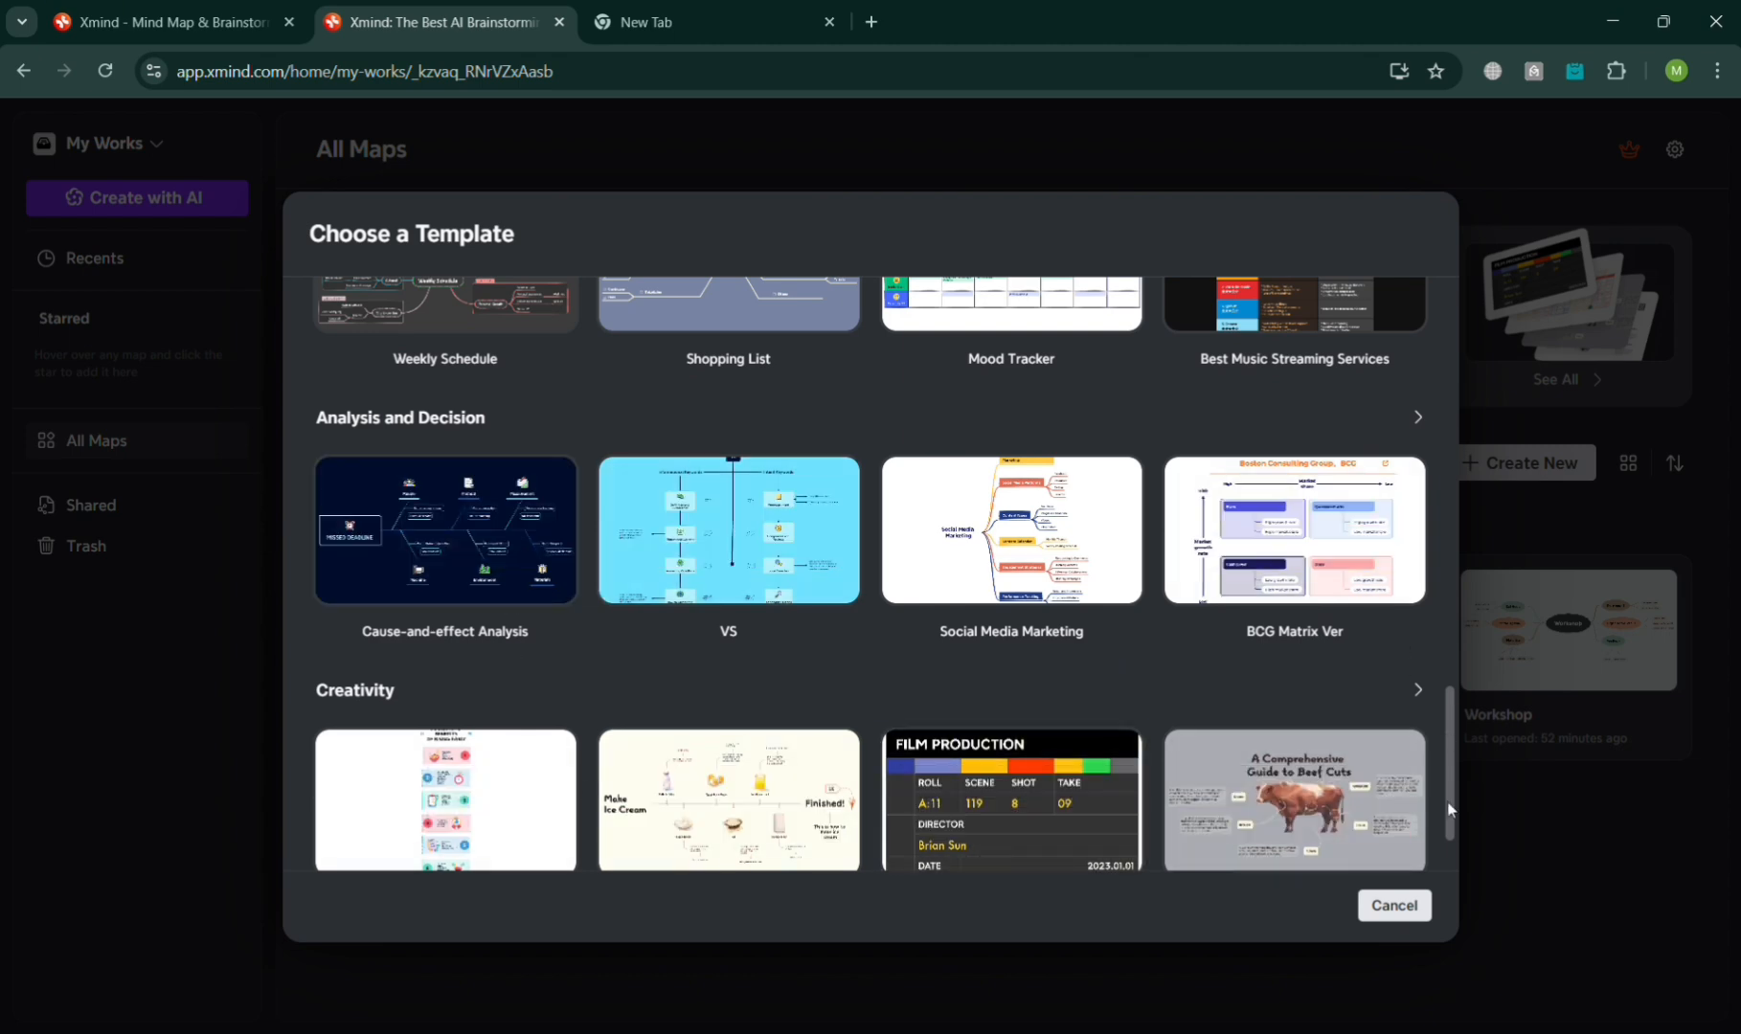
left_click_drag(1459, 810, 1451, 871)
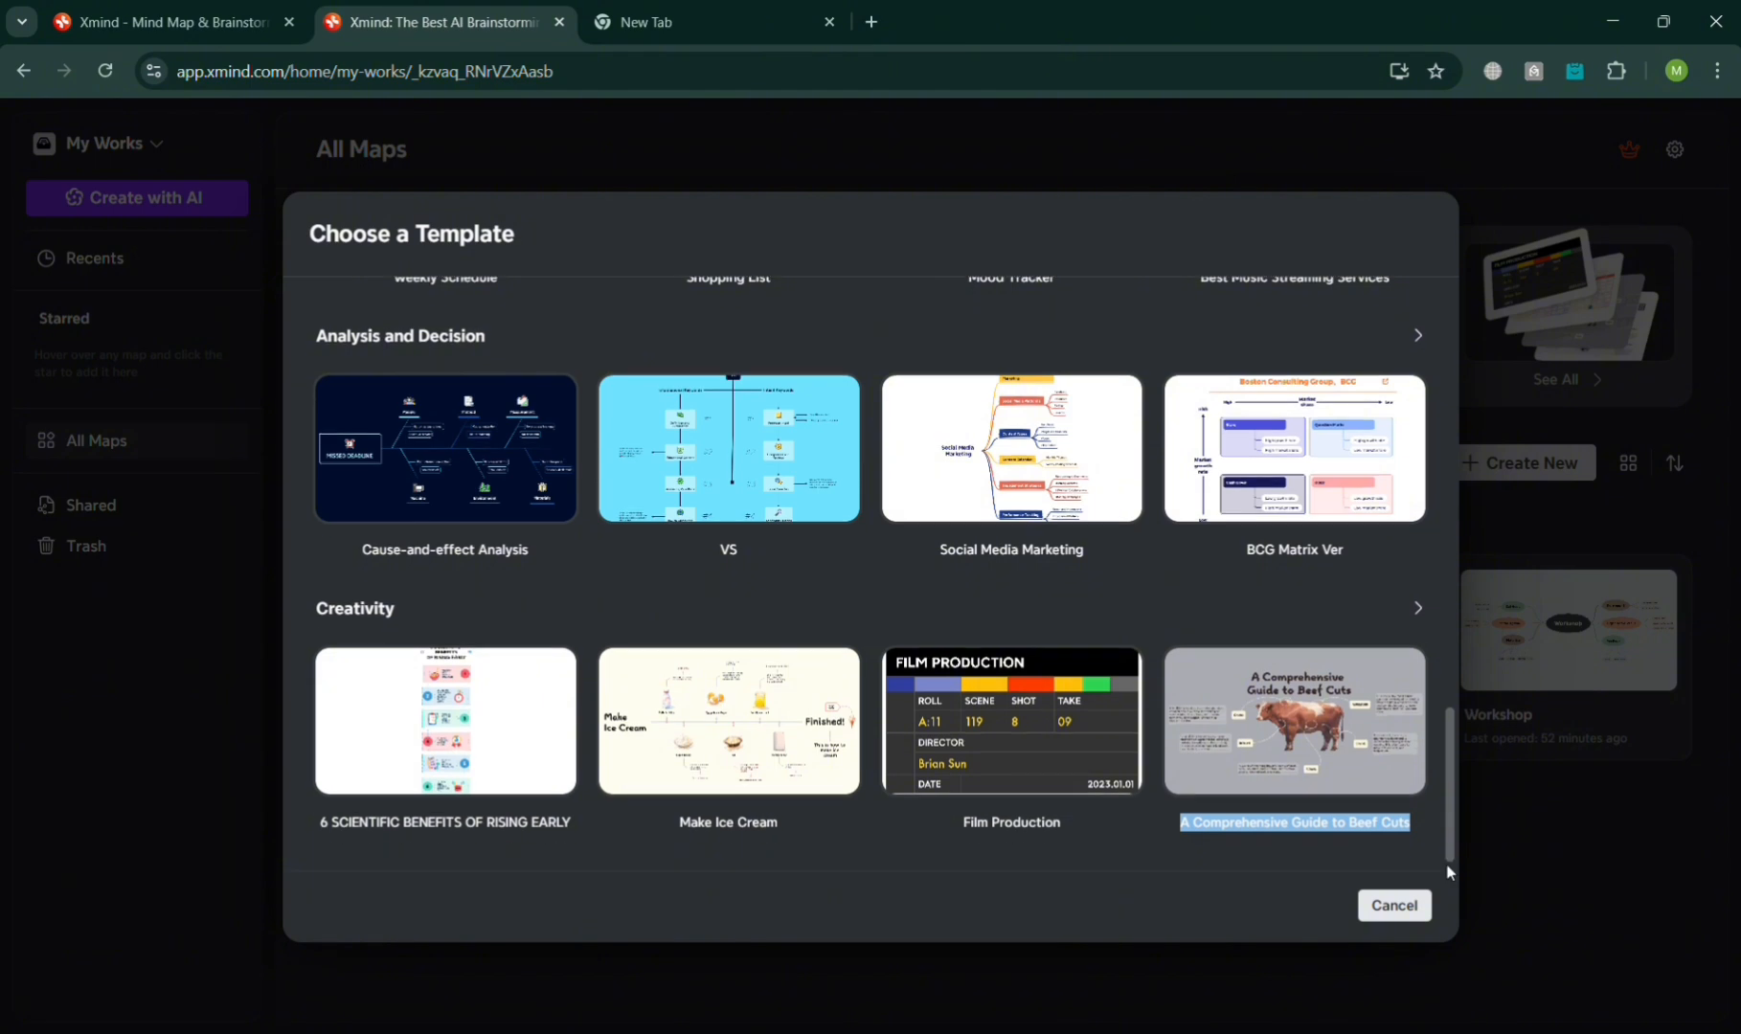
scroll(1344, 809, "up", 20)
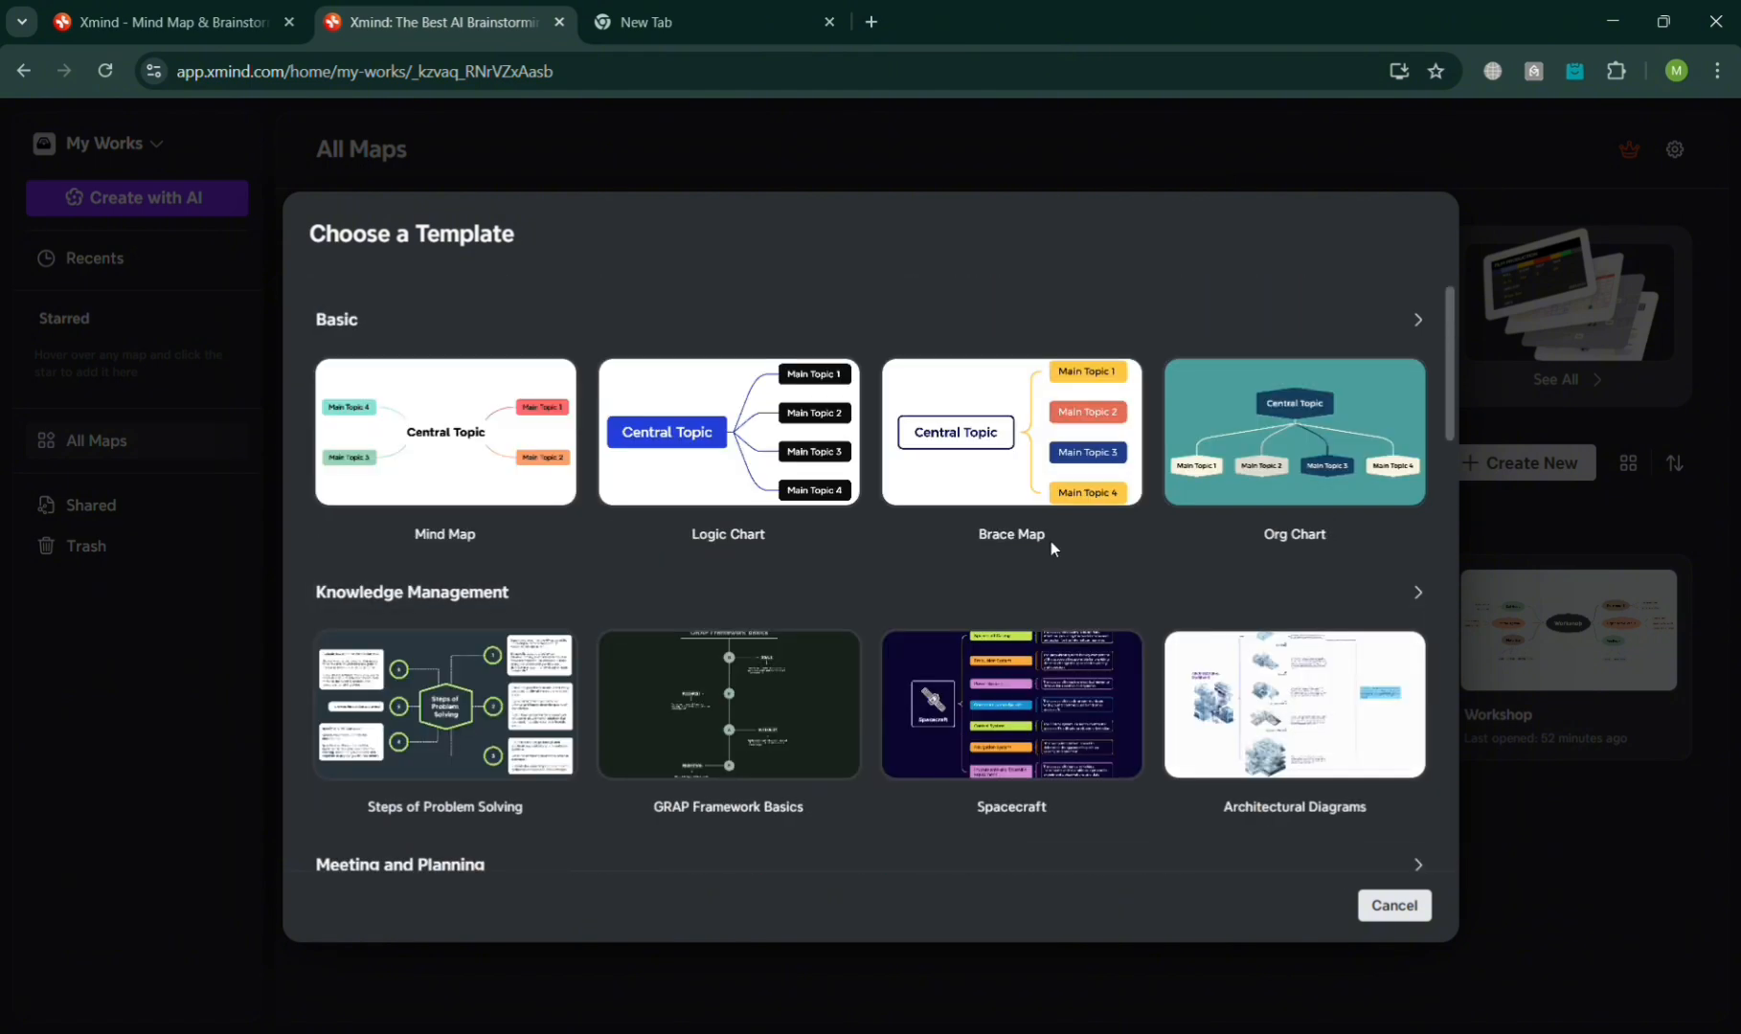
left_click(1582, 802)
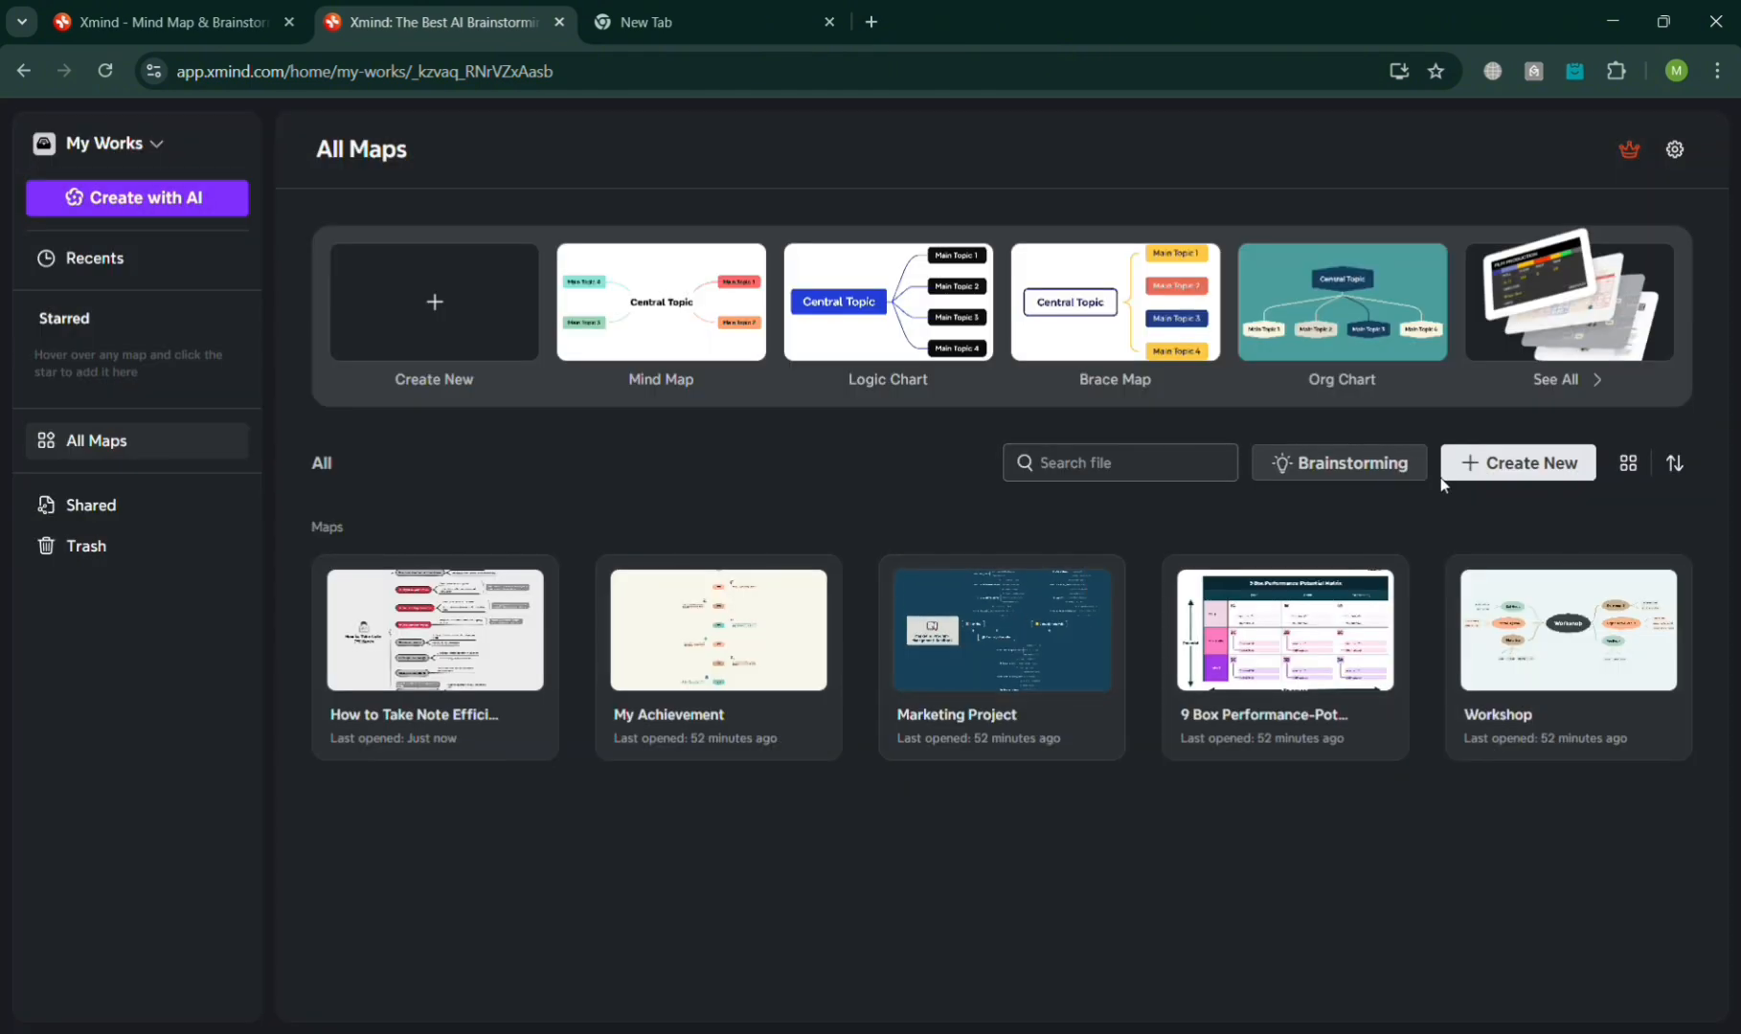
Review the options for creating new content and create a map from the basic Mind Map template
left_click(1493, 465)
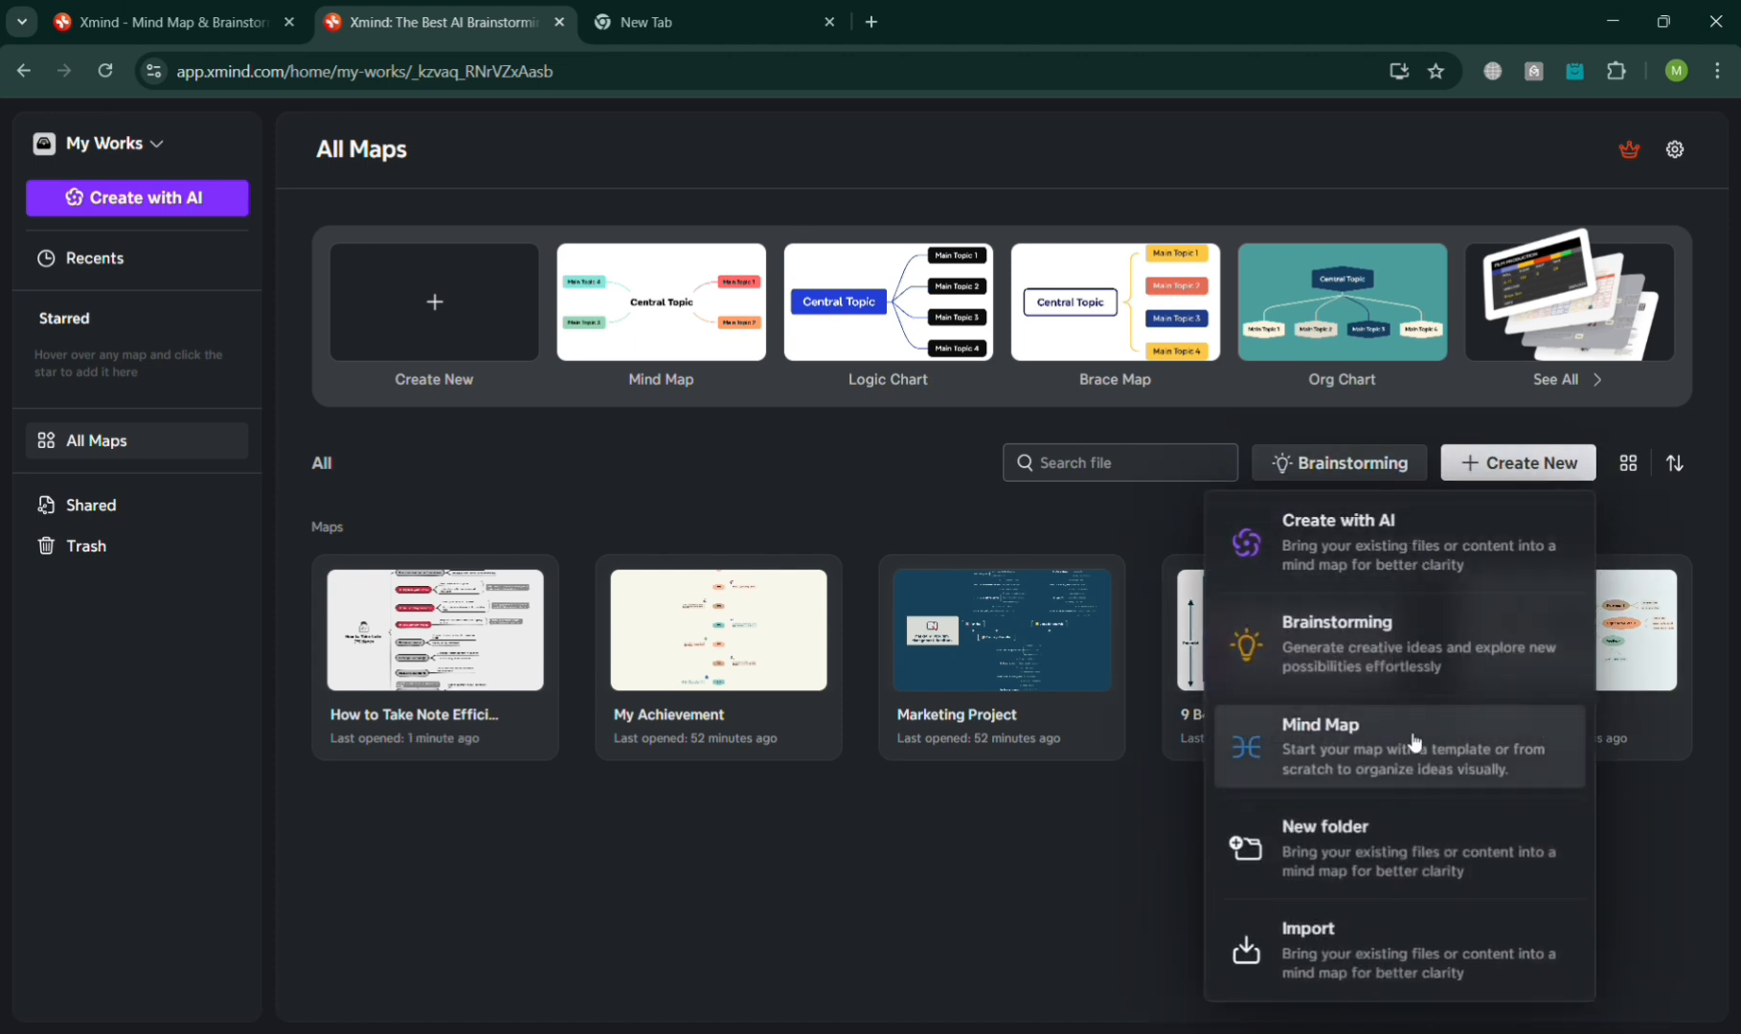
left_click(778, 876)
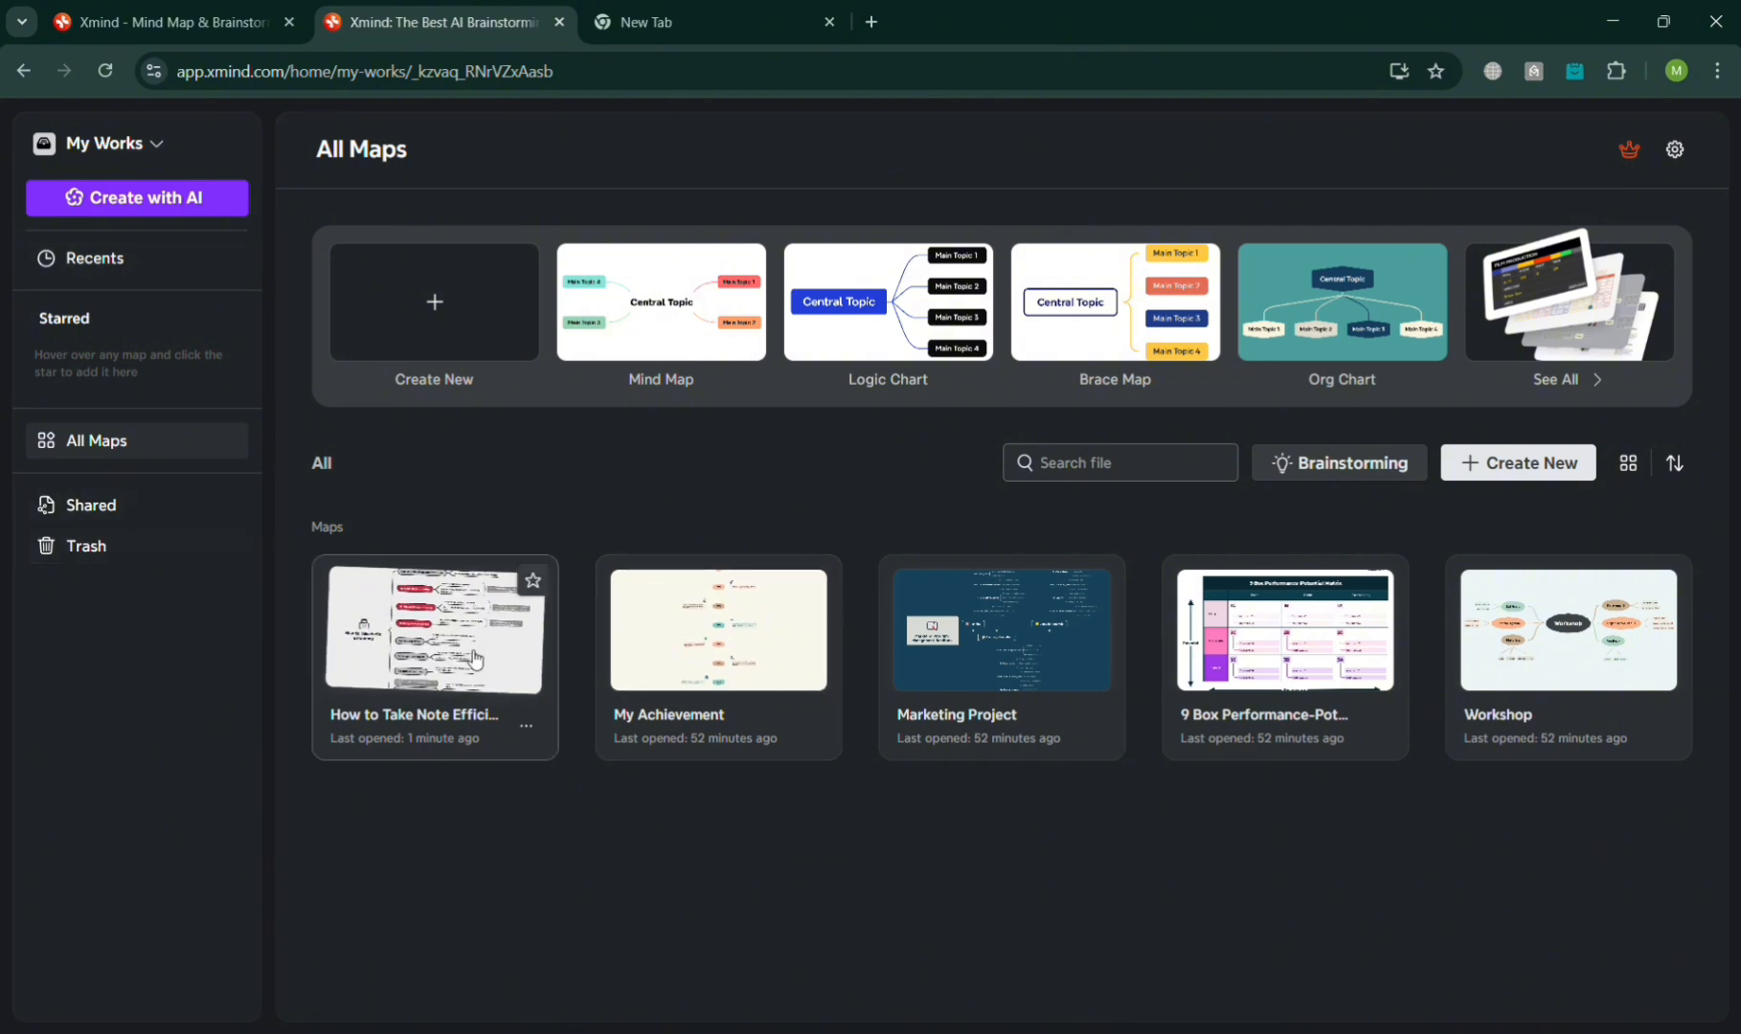
left_click(1540, 468)
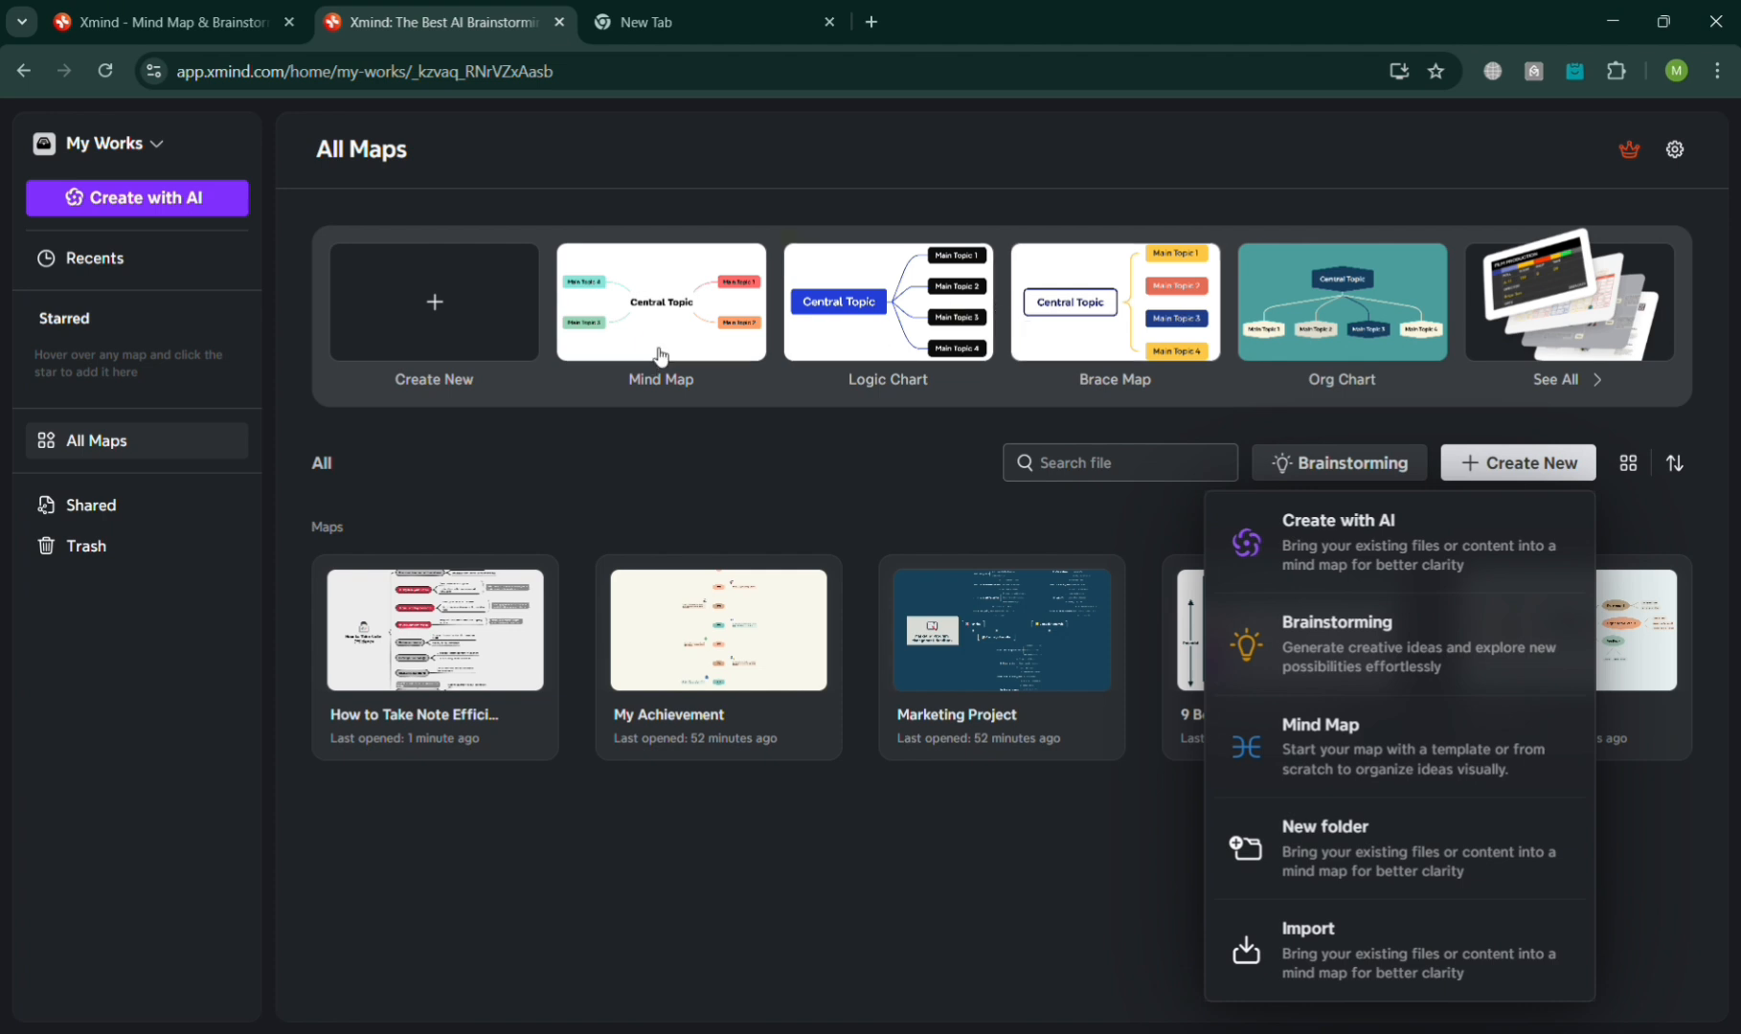
left_click(677, 319)
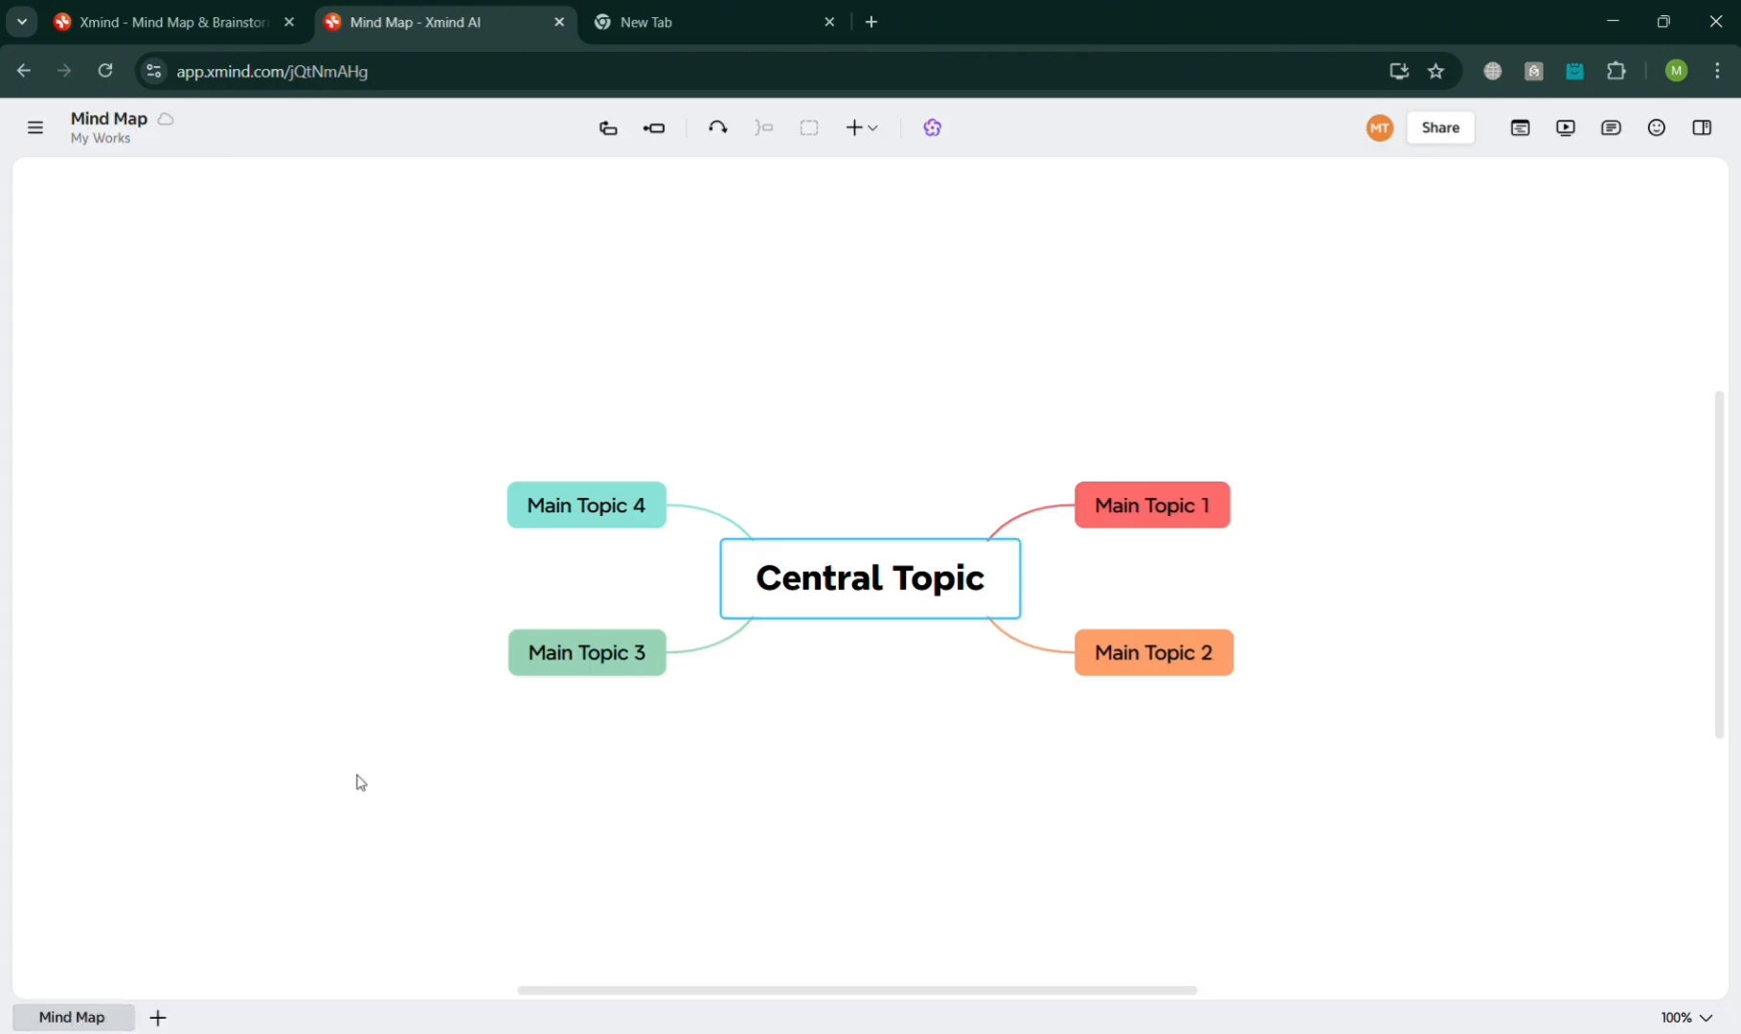
Look over the elements that can be inserted while the Main Topic 4 text is being edited
left_click(627, 504)
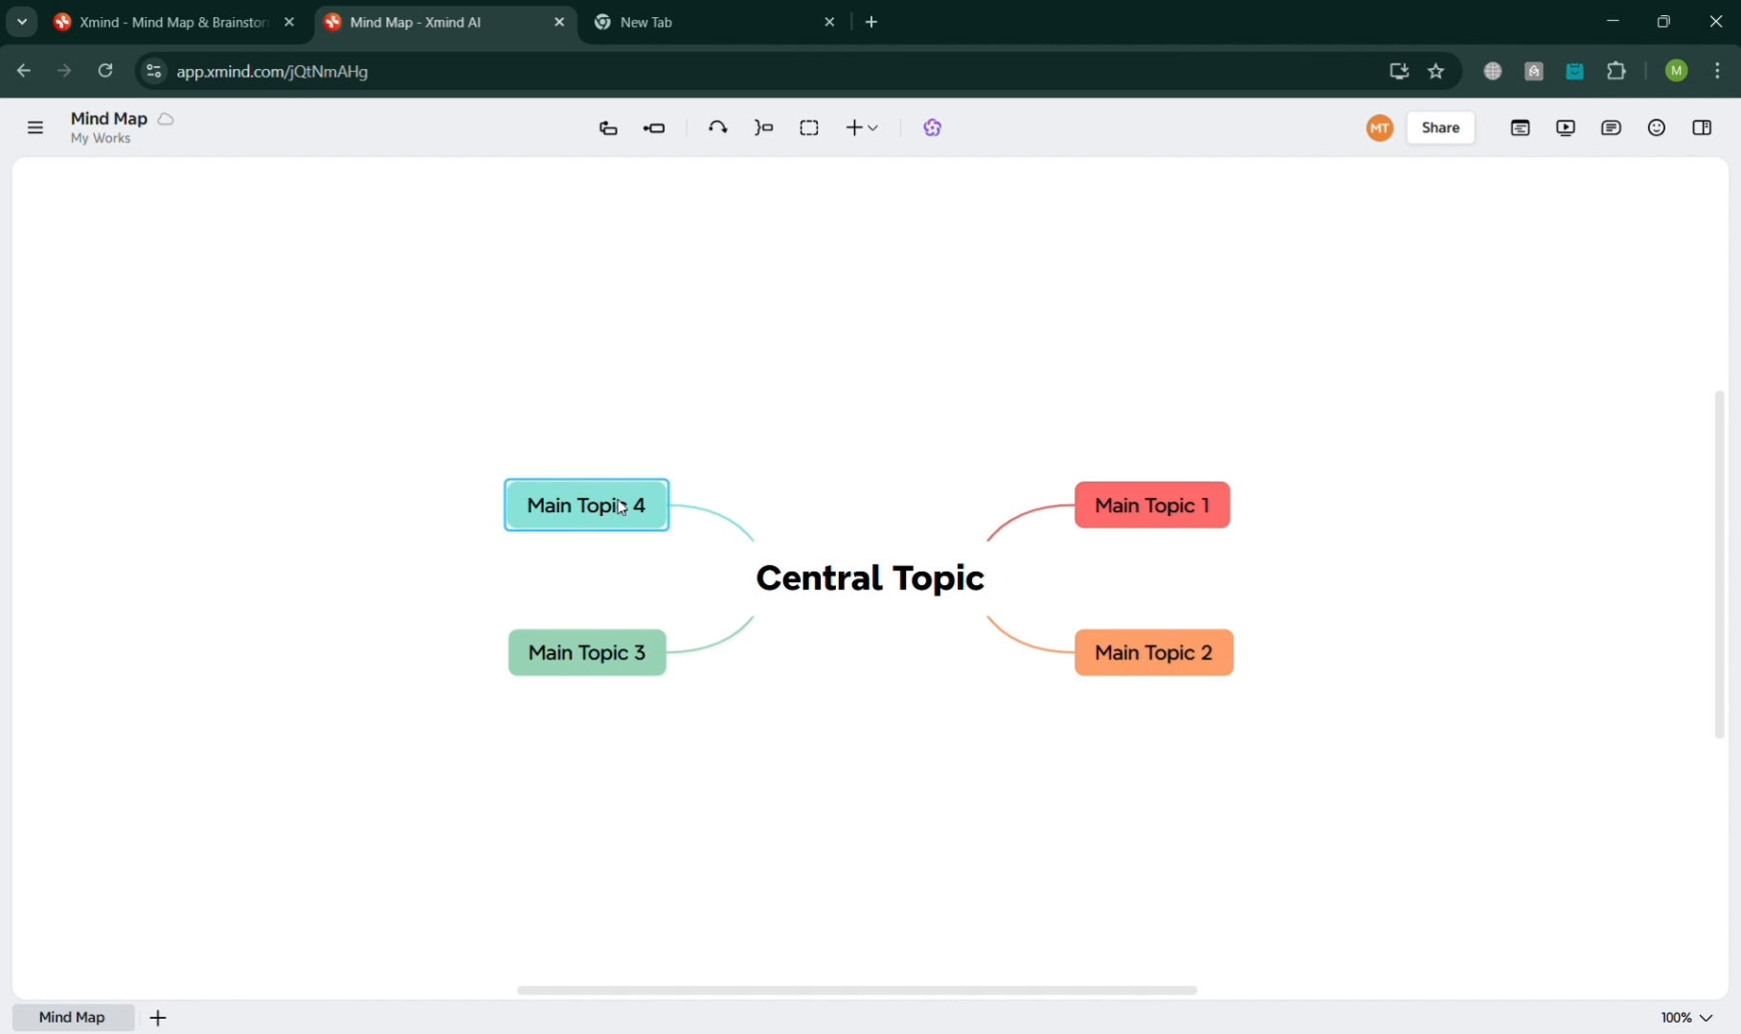
double_click(622, 506)
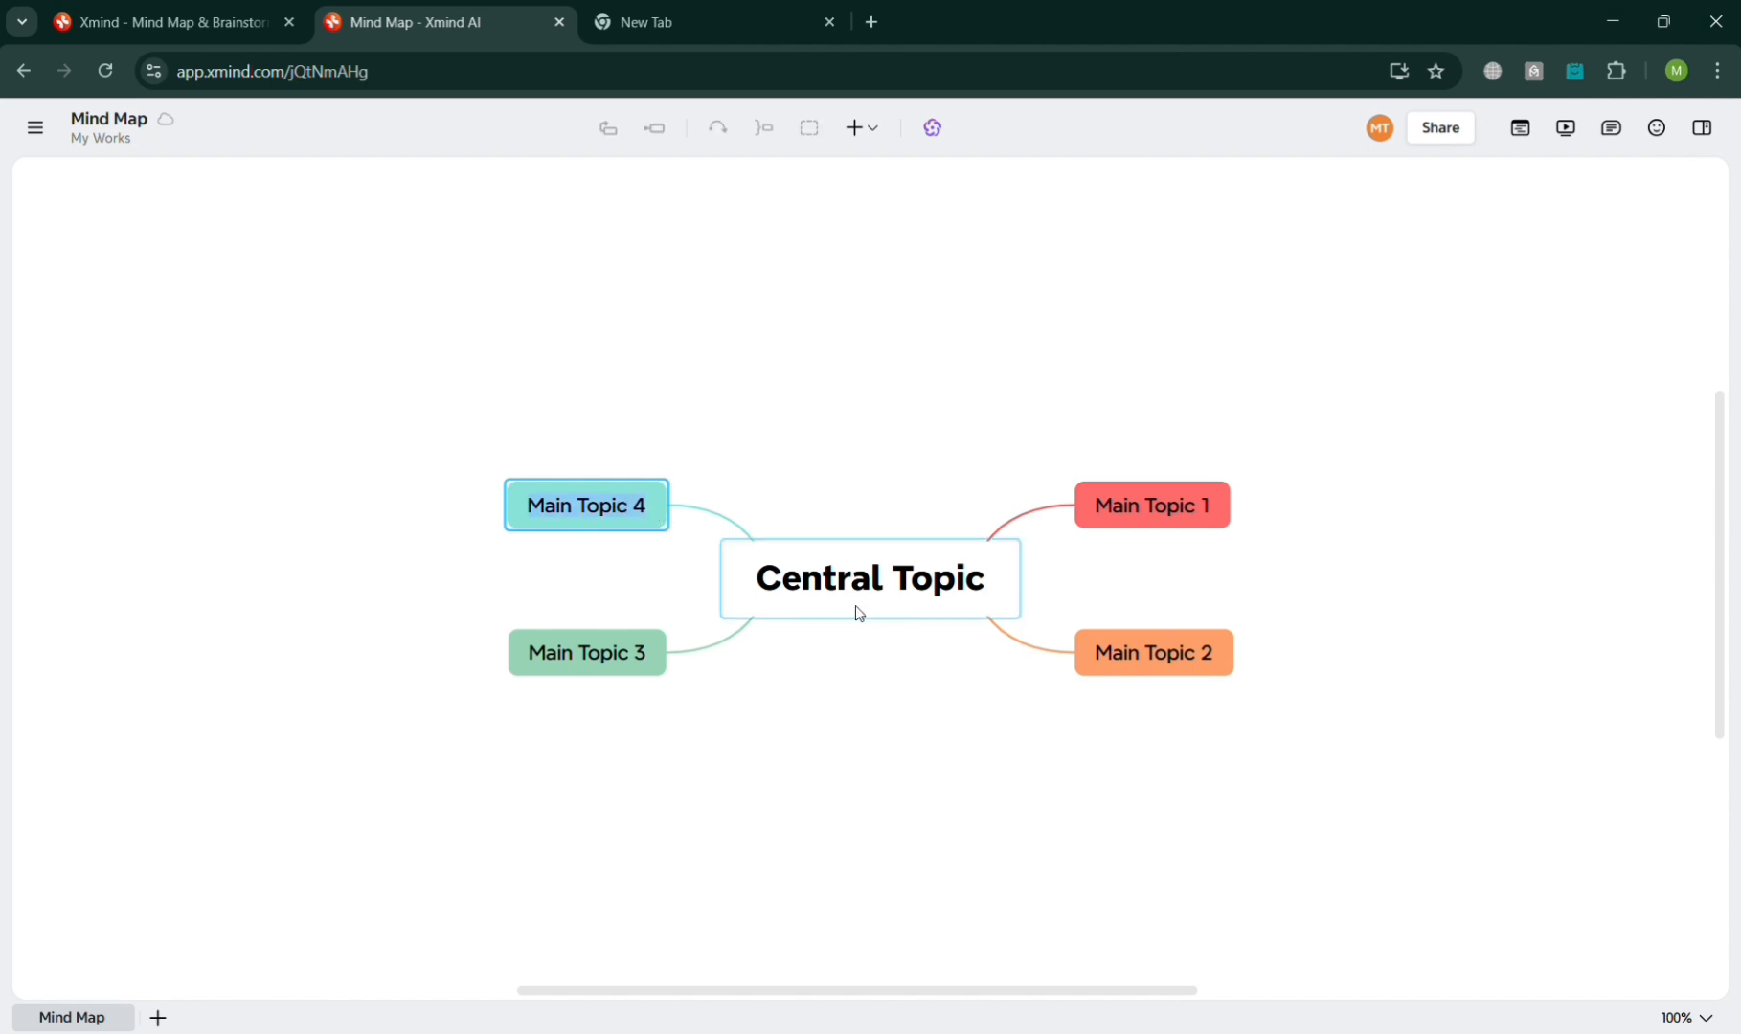
left_click(870, 139)
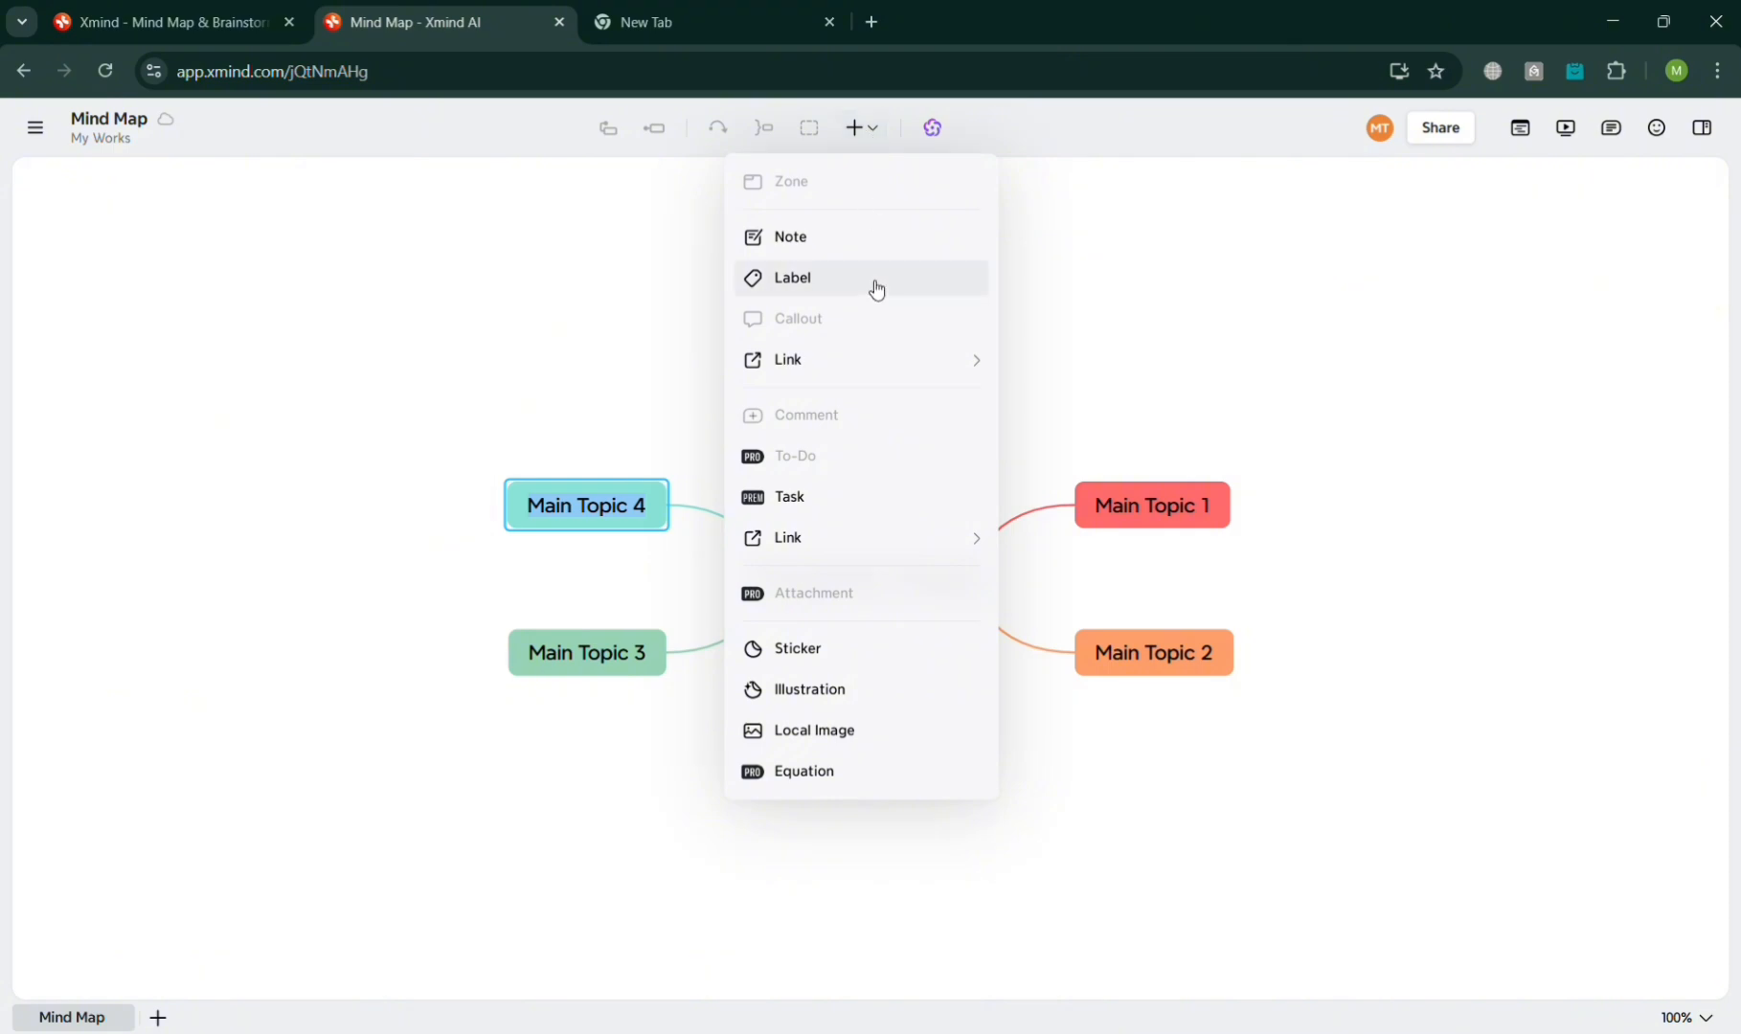
left_click(1130, 885)
Rename the central topic as DEAL 1
double_click(829, 585)
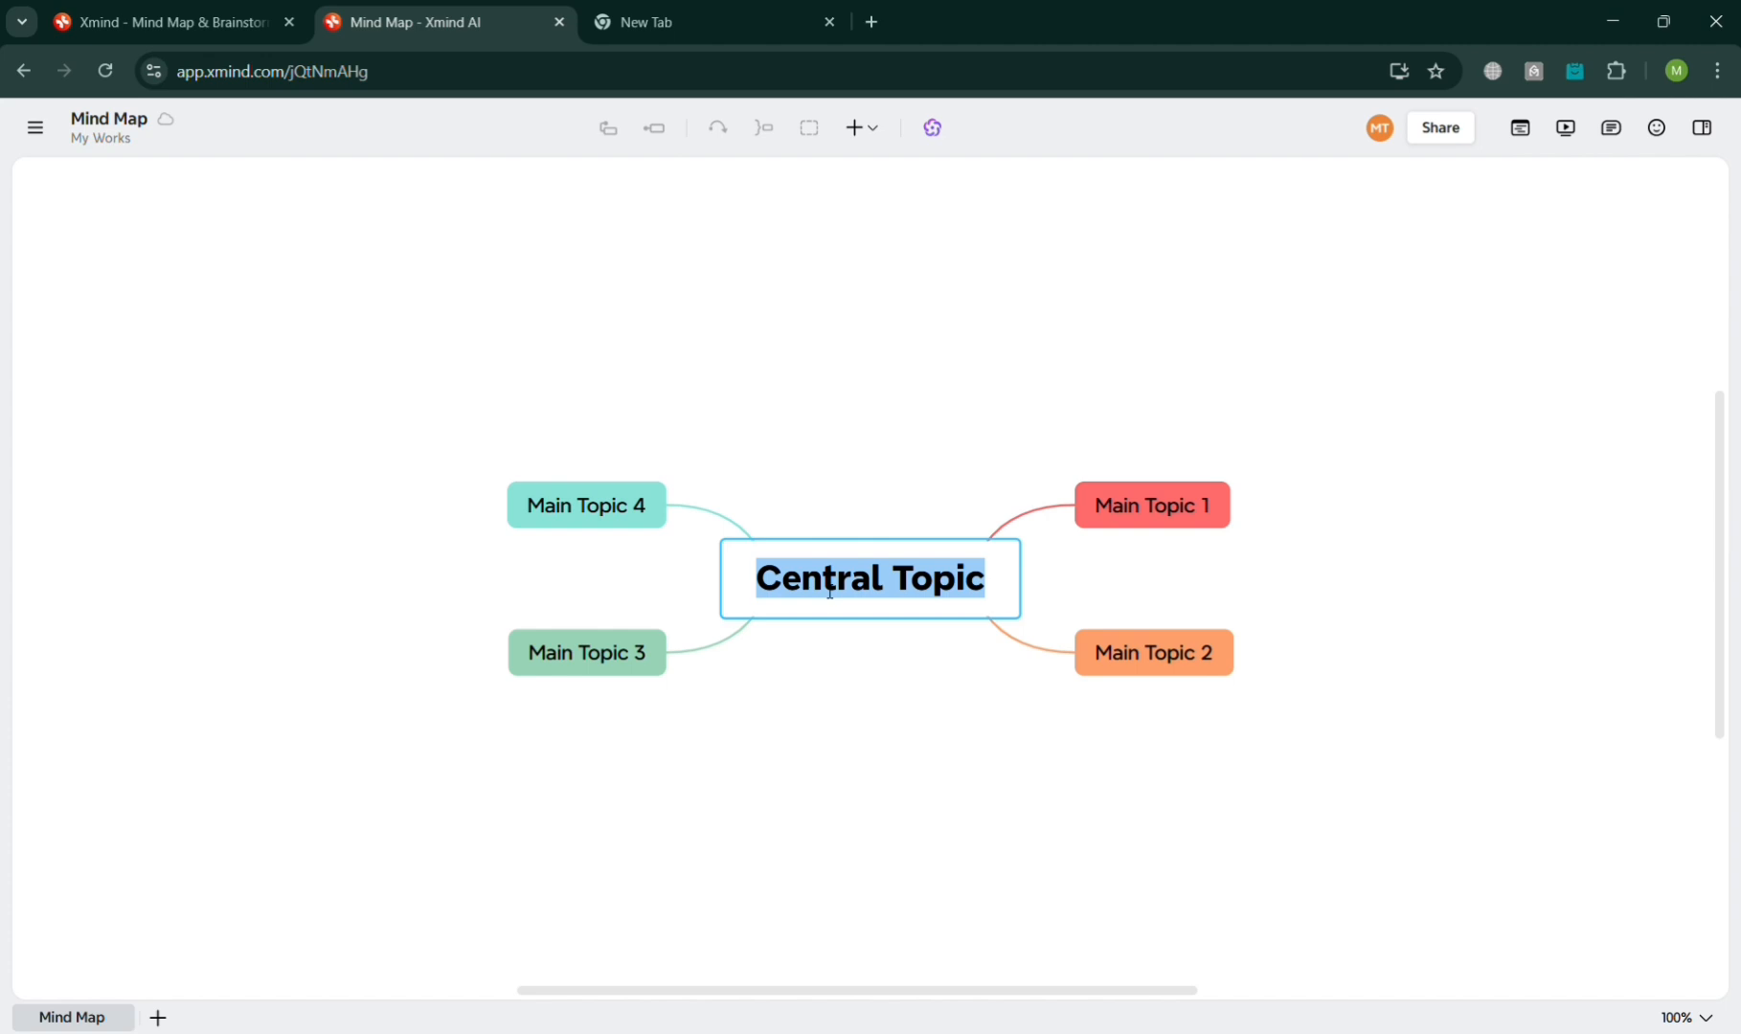
type("DEAL ")
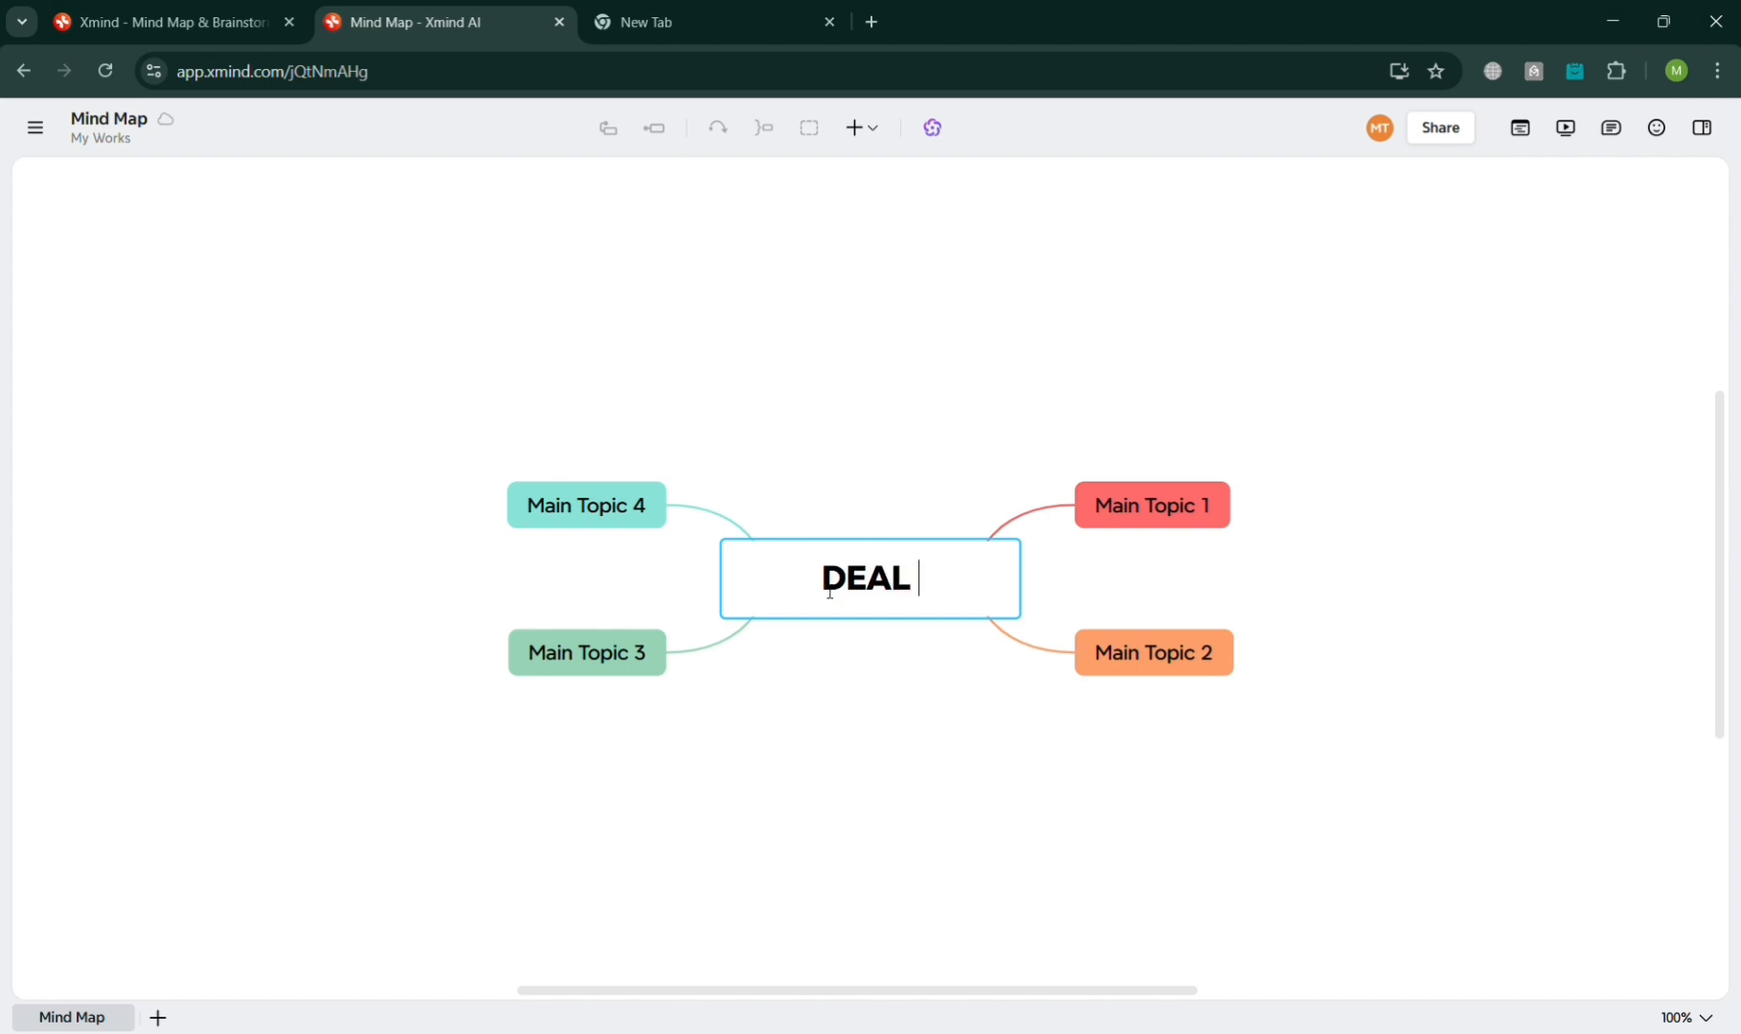
type("1")
left_click(989, 889)
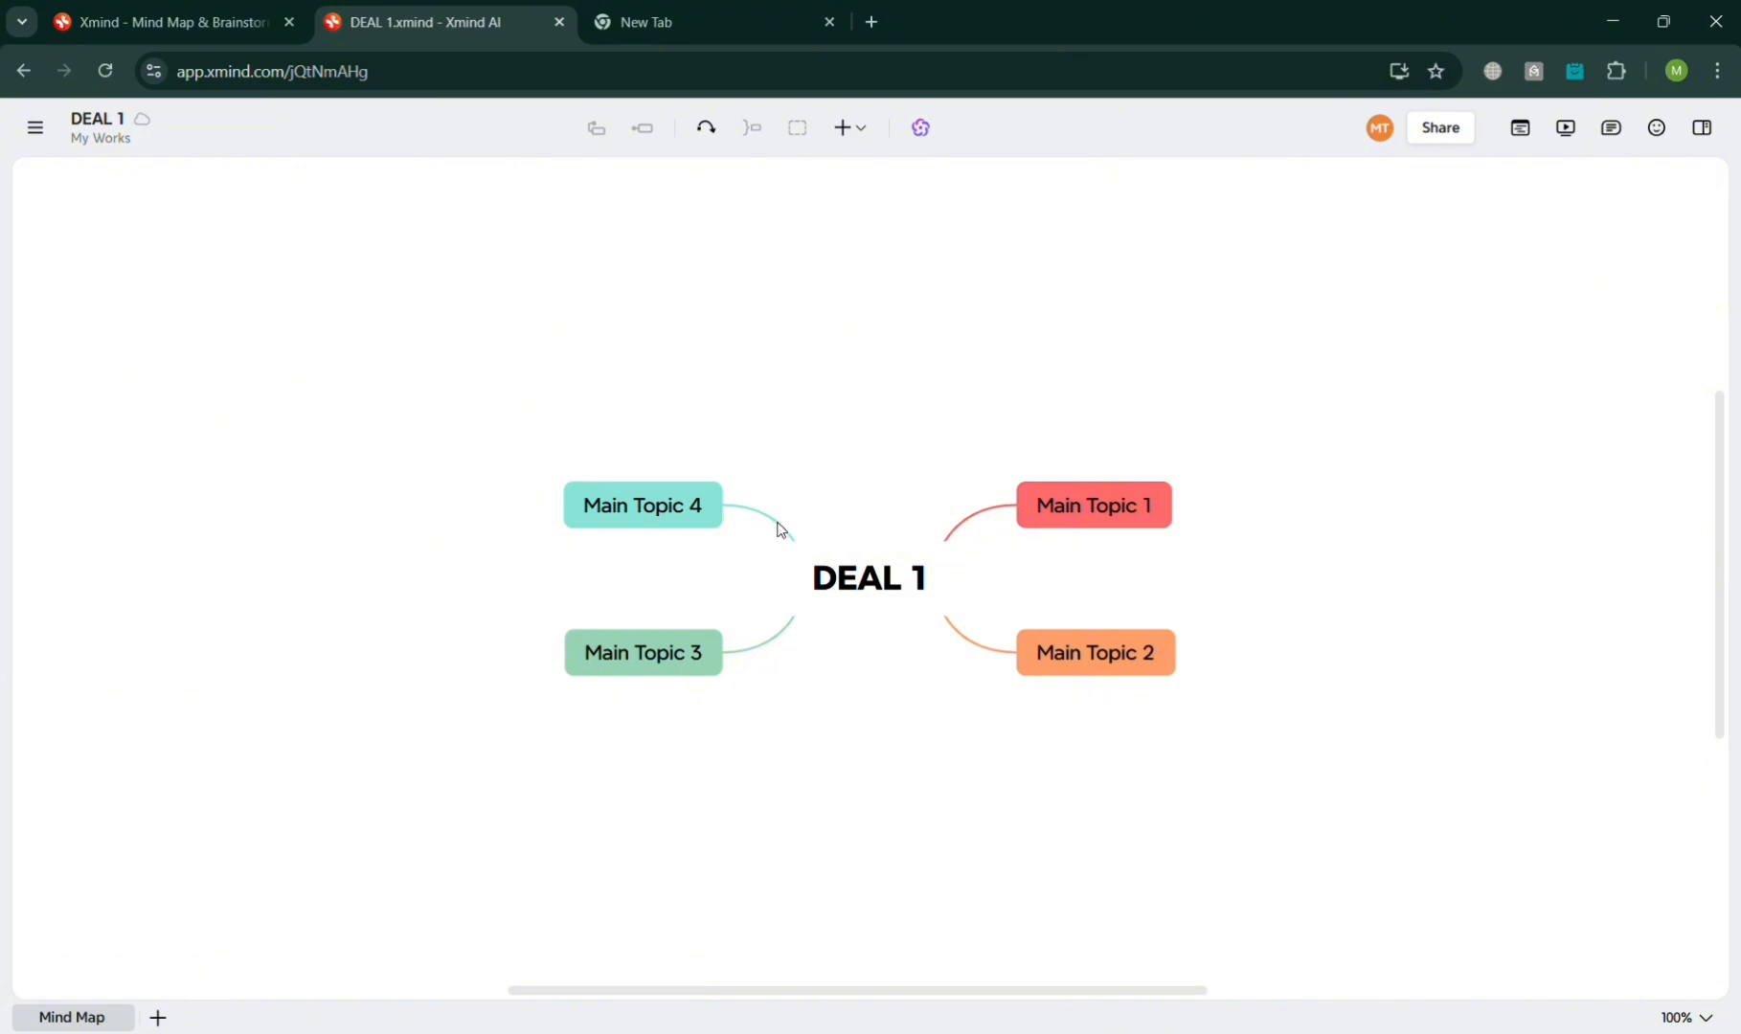
Add a note reading CLIENT to the DEAL 1 central topic and make its text bold
left_click(830, 594)
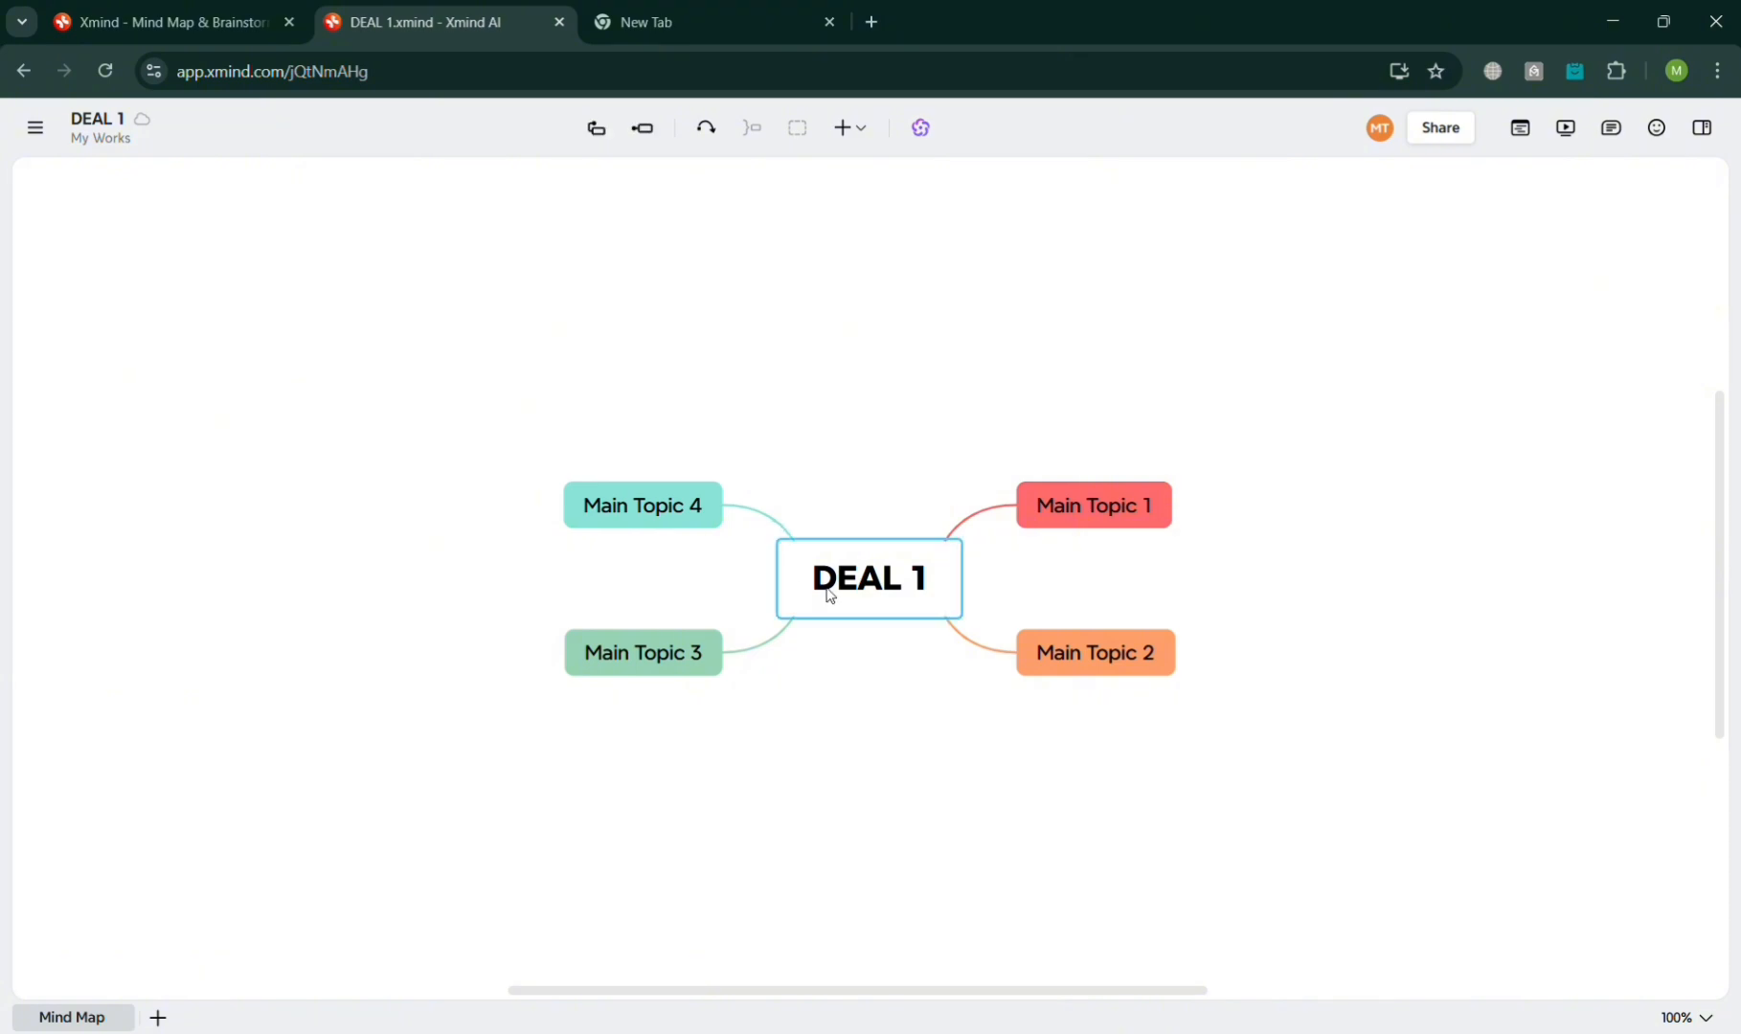
left_click(855, 134)
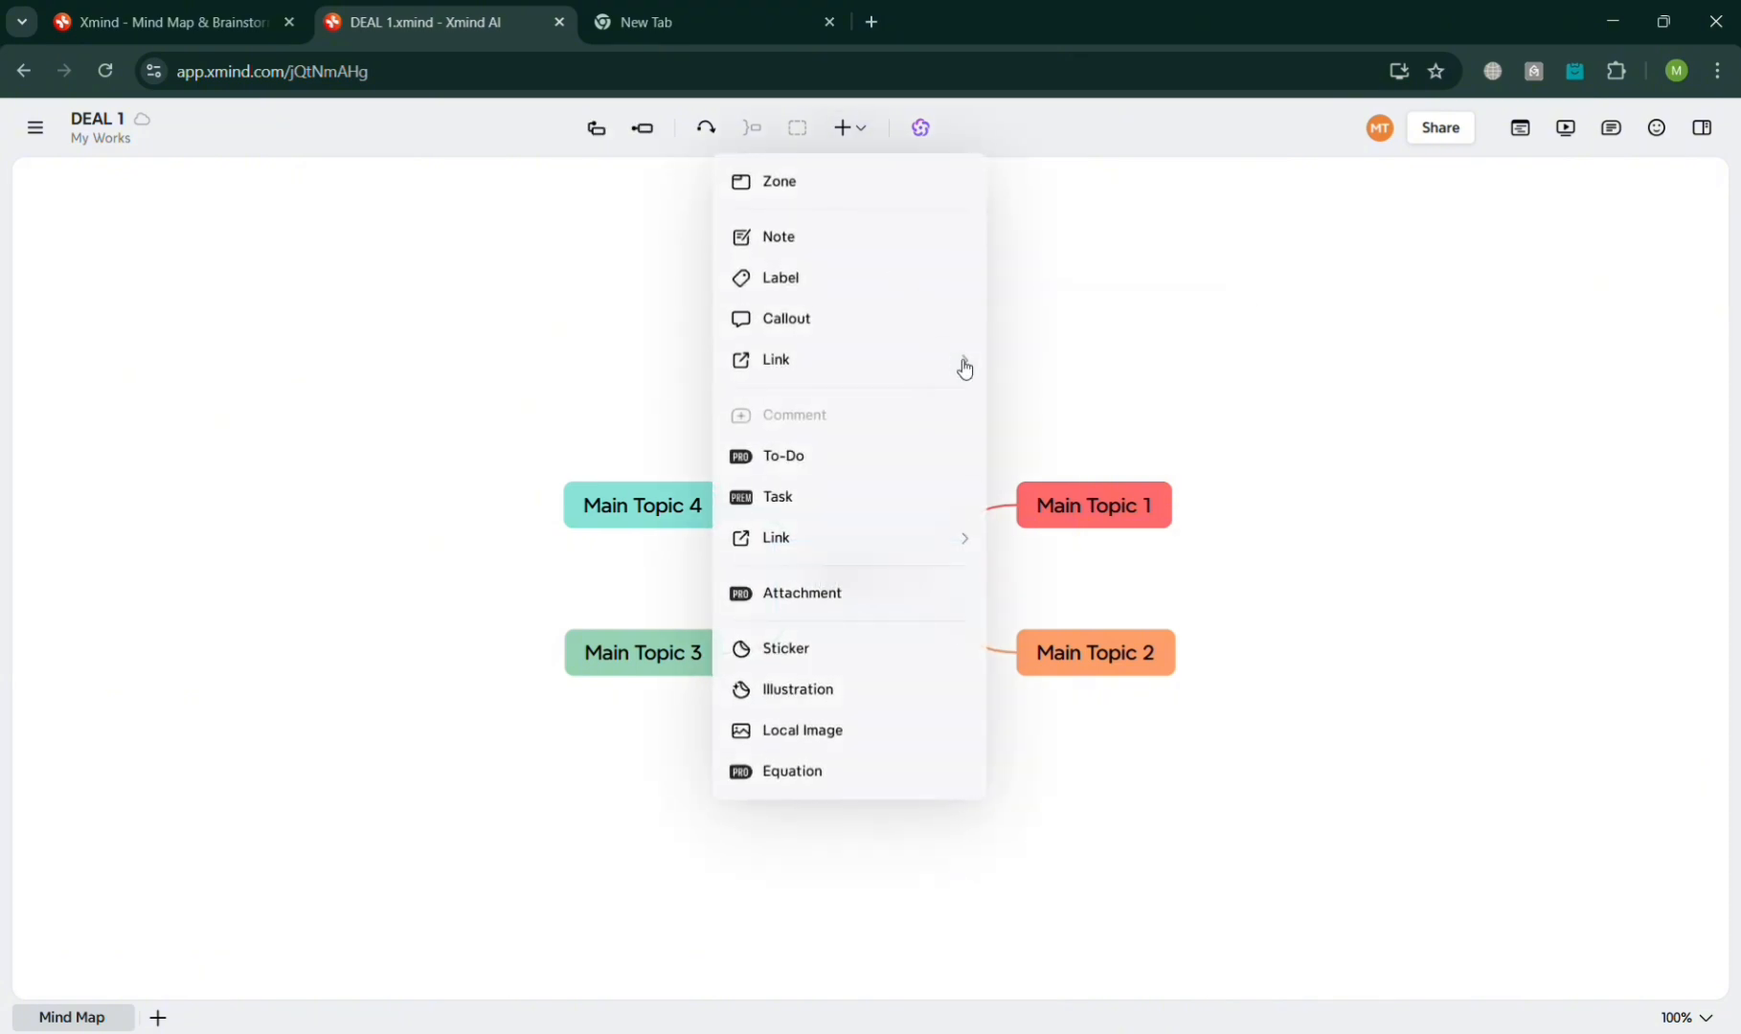
left_click(896, 250)
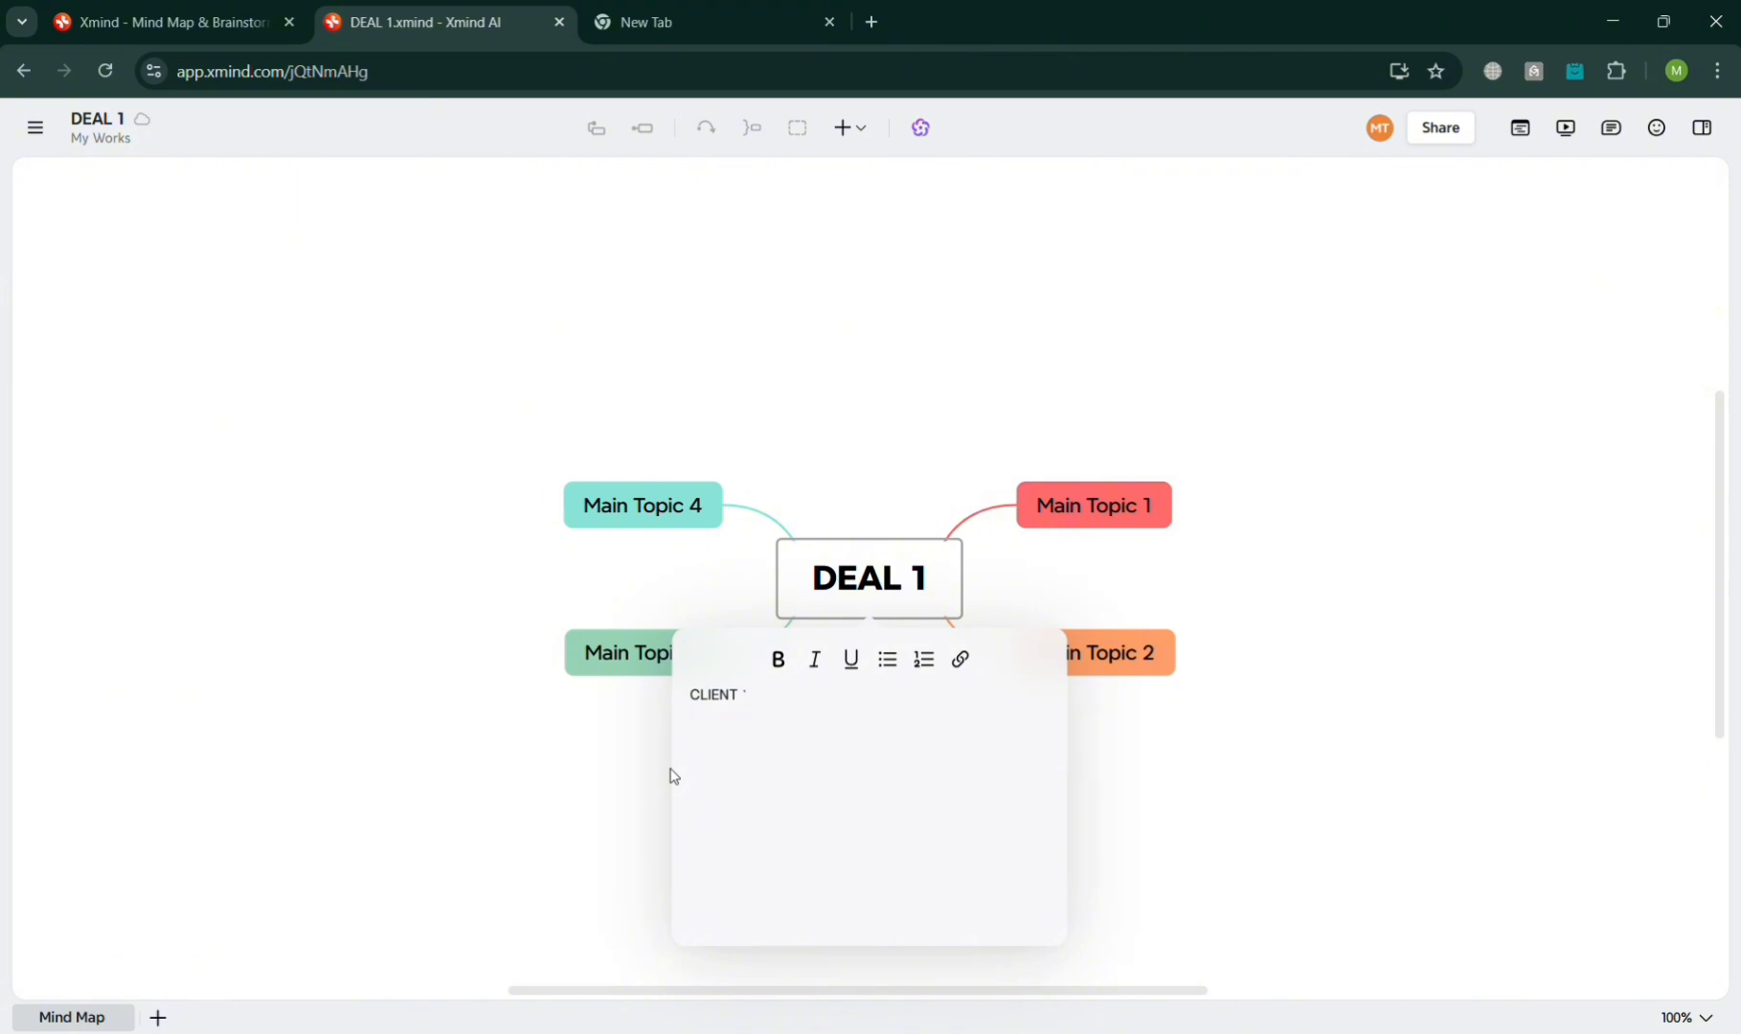
left_click(778, 659)
left_click_drag(749, 702, 689, 696)
left_click(778, 658)
left_click(1194, 854)
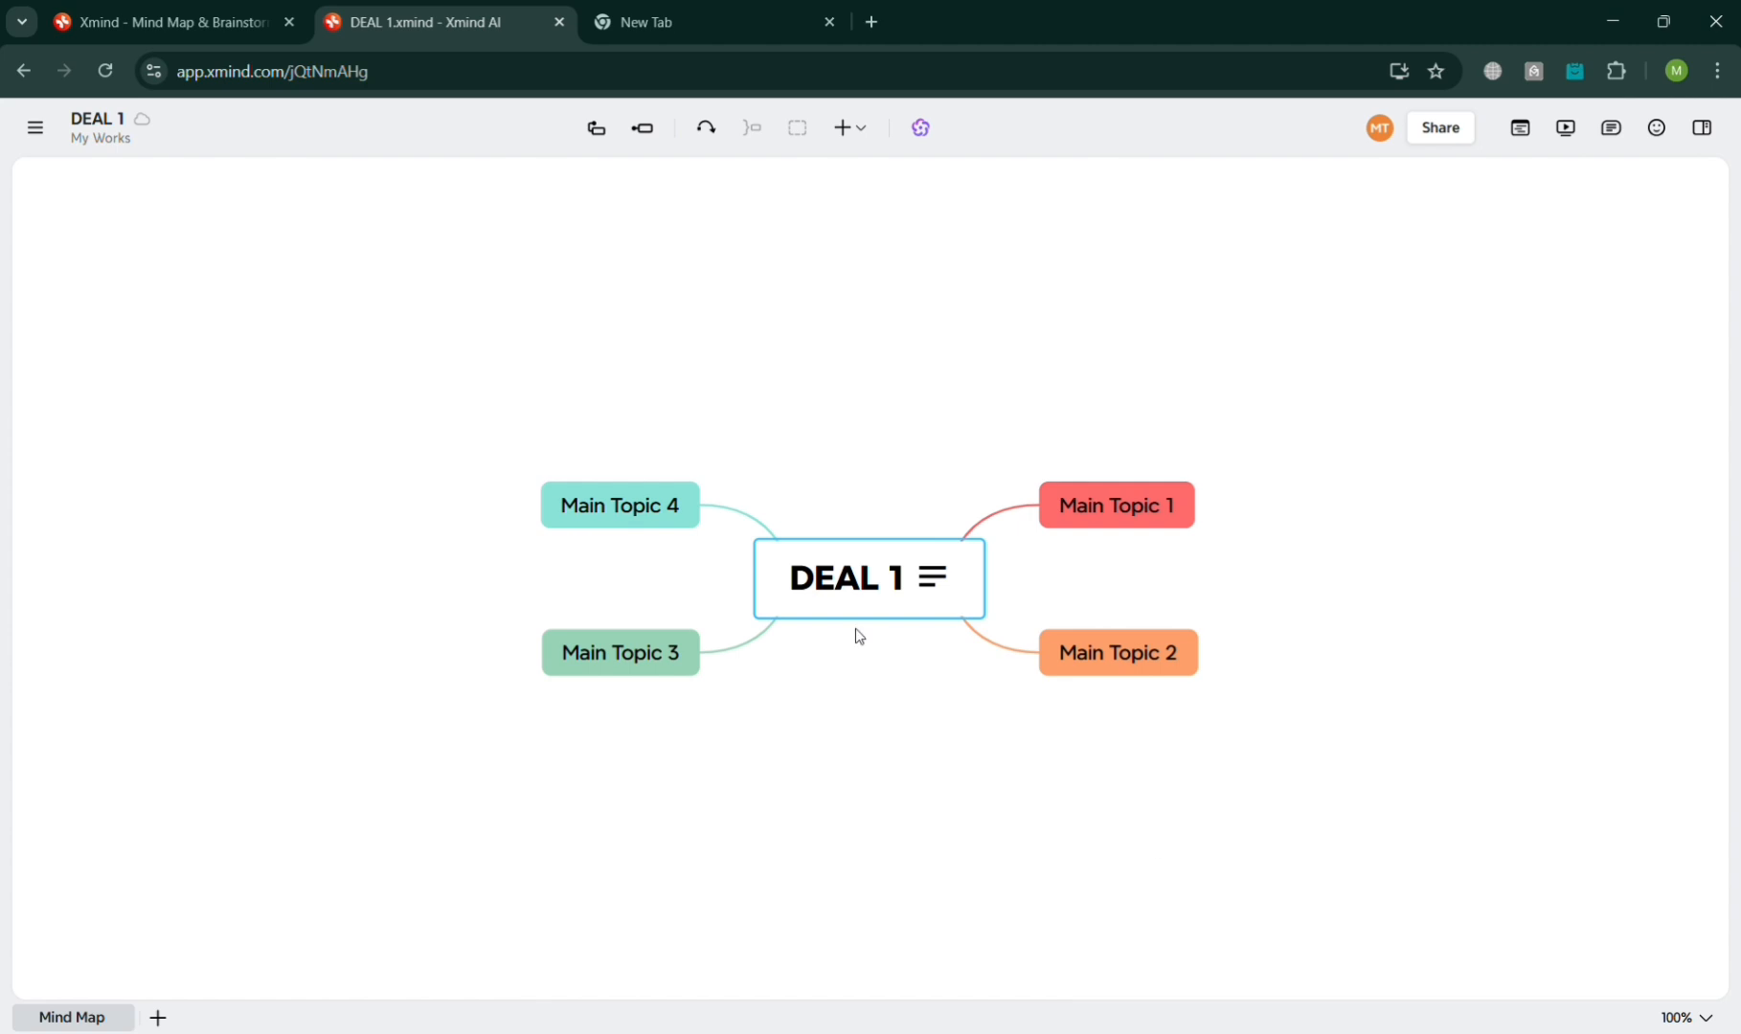
Rename Main Topic 4 as Proposal and Main Topic 3 as Deliverables
left_click(658, 508)
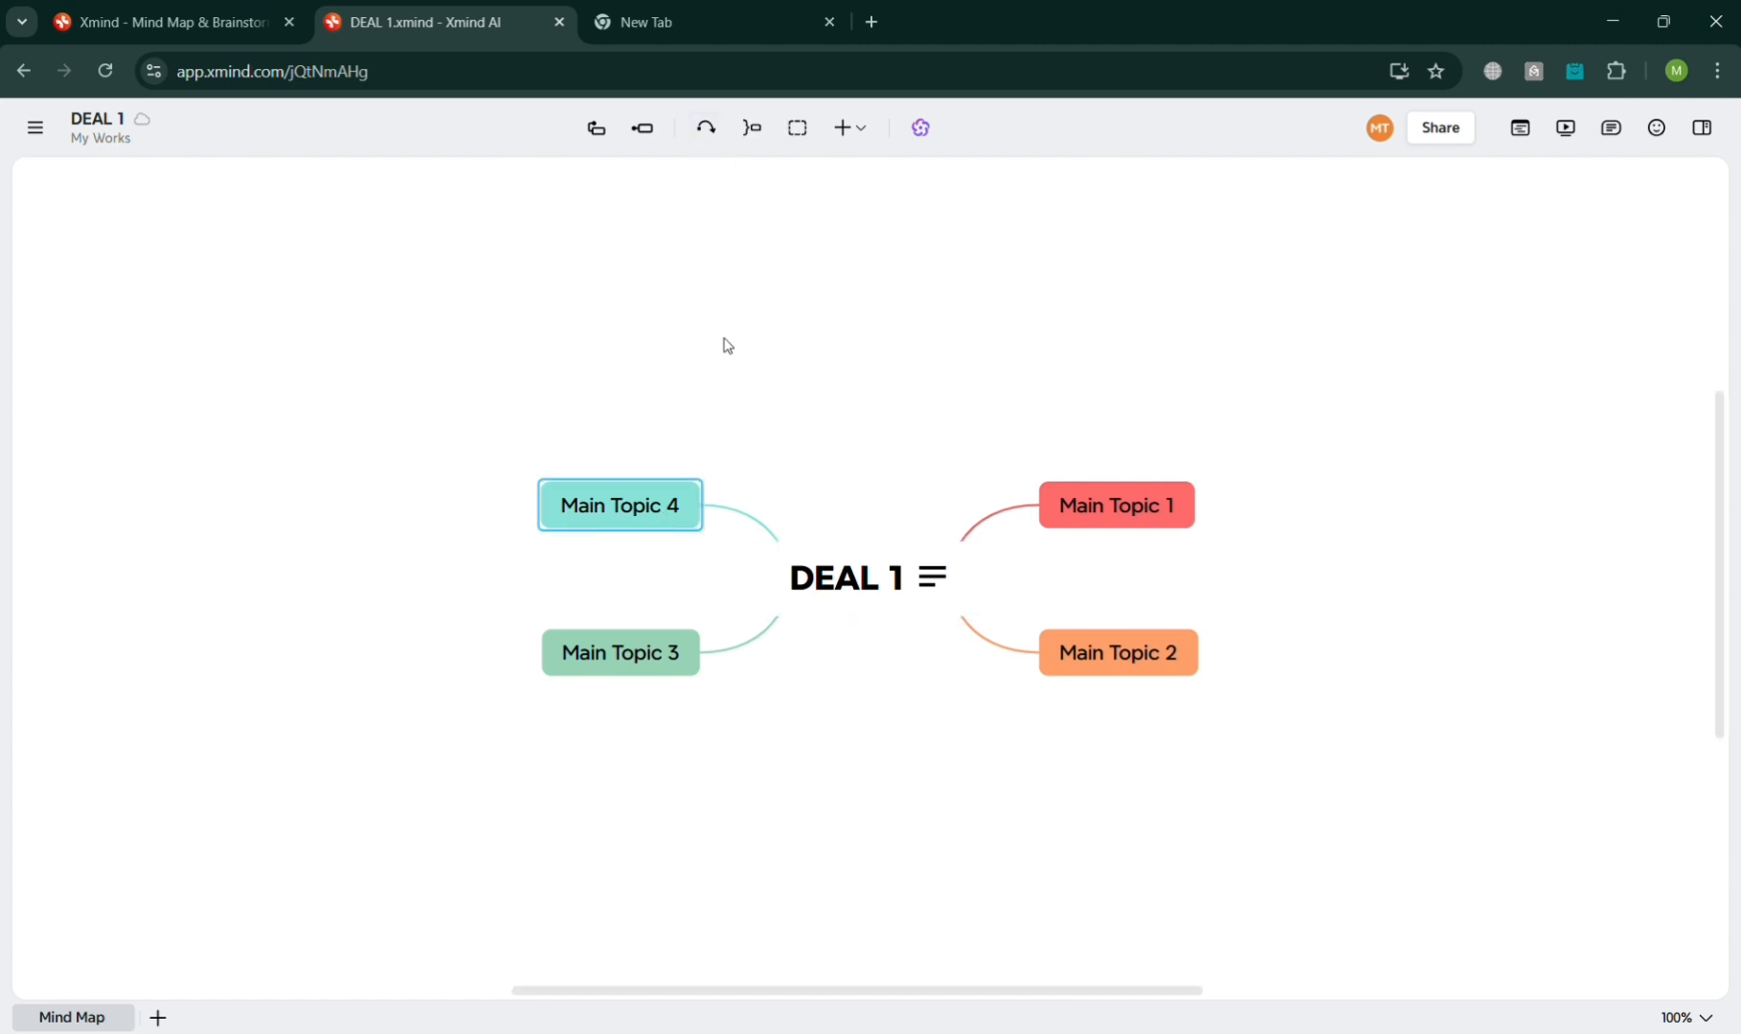
double_click(589, 500)
type("Pro")
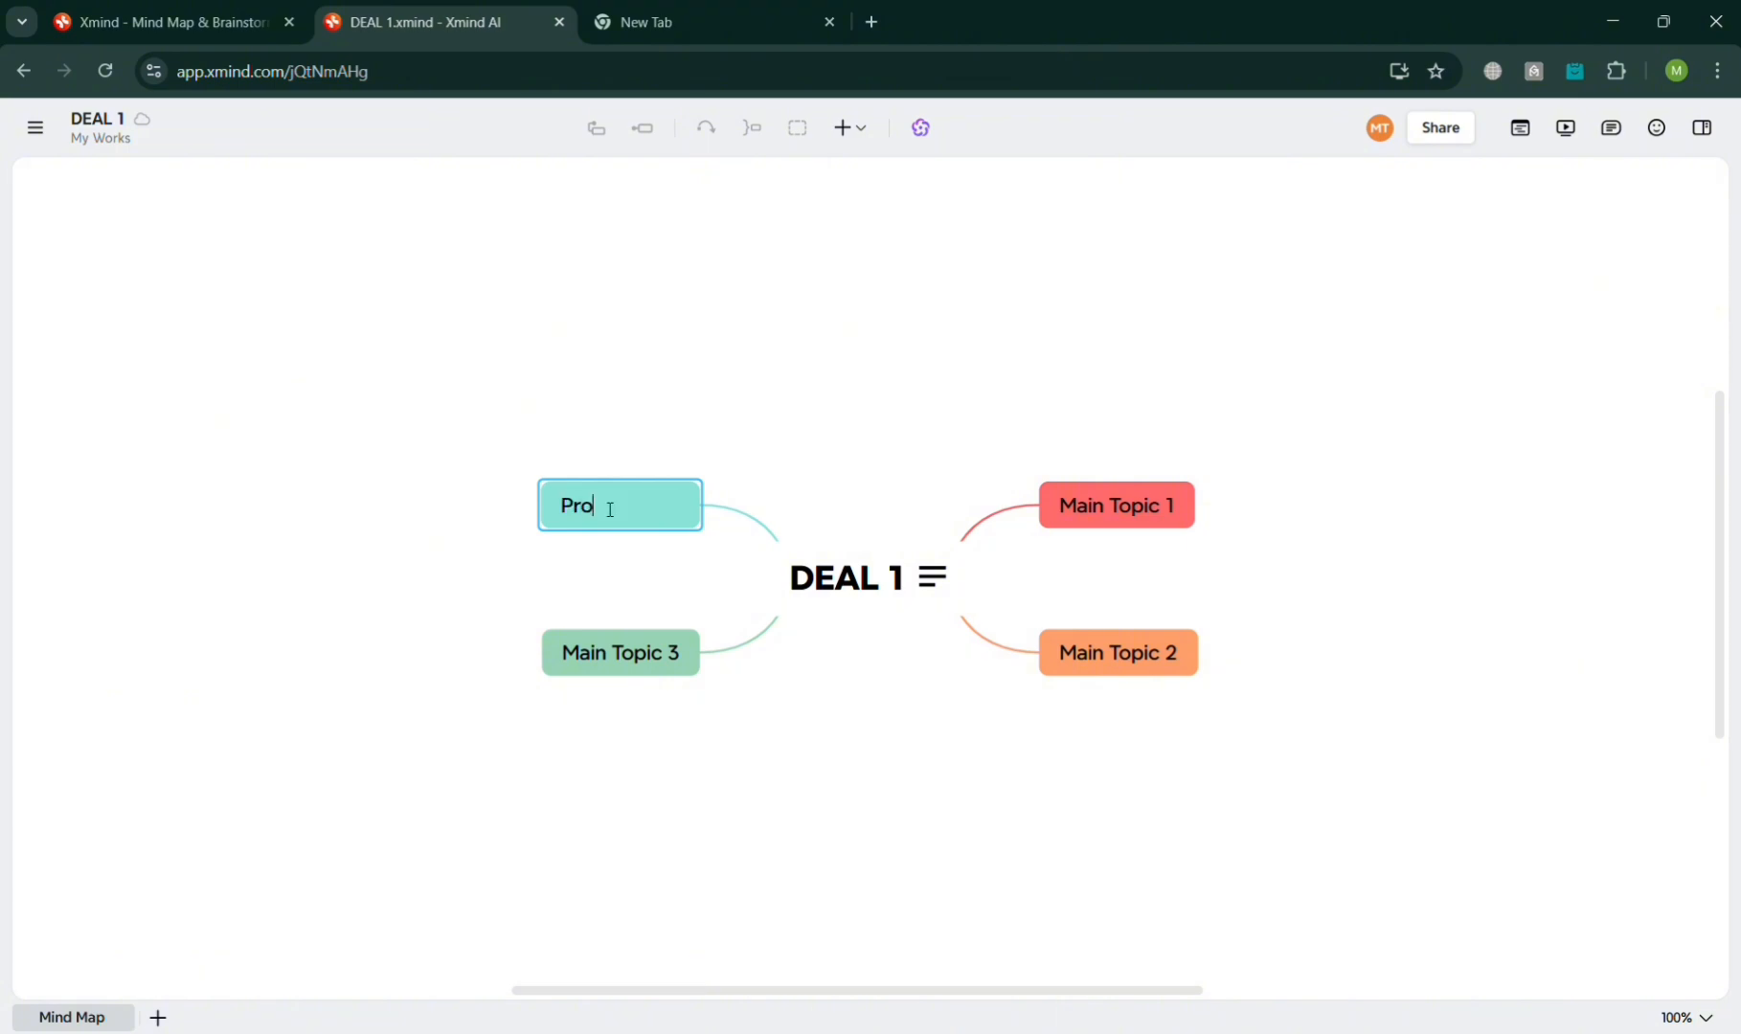
type("posal")
double_click(657, 659)
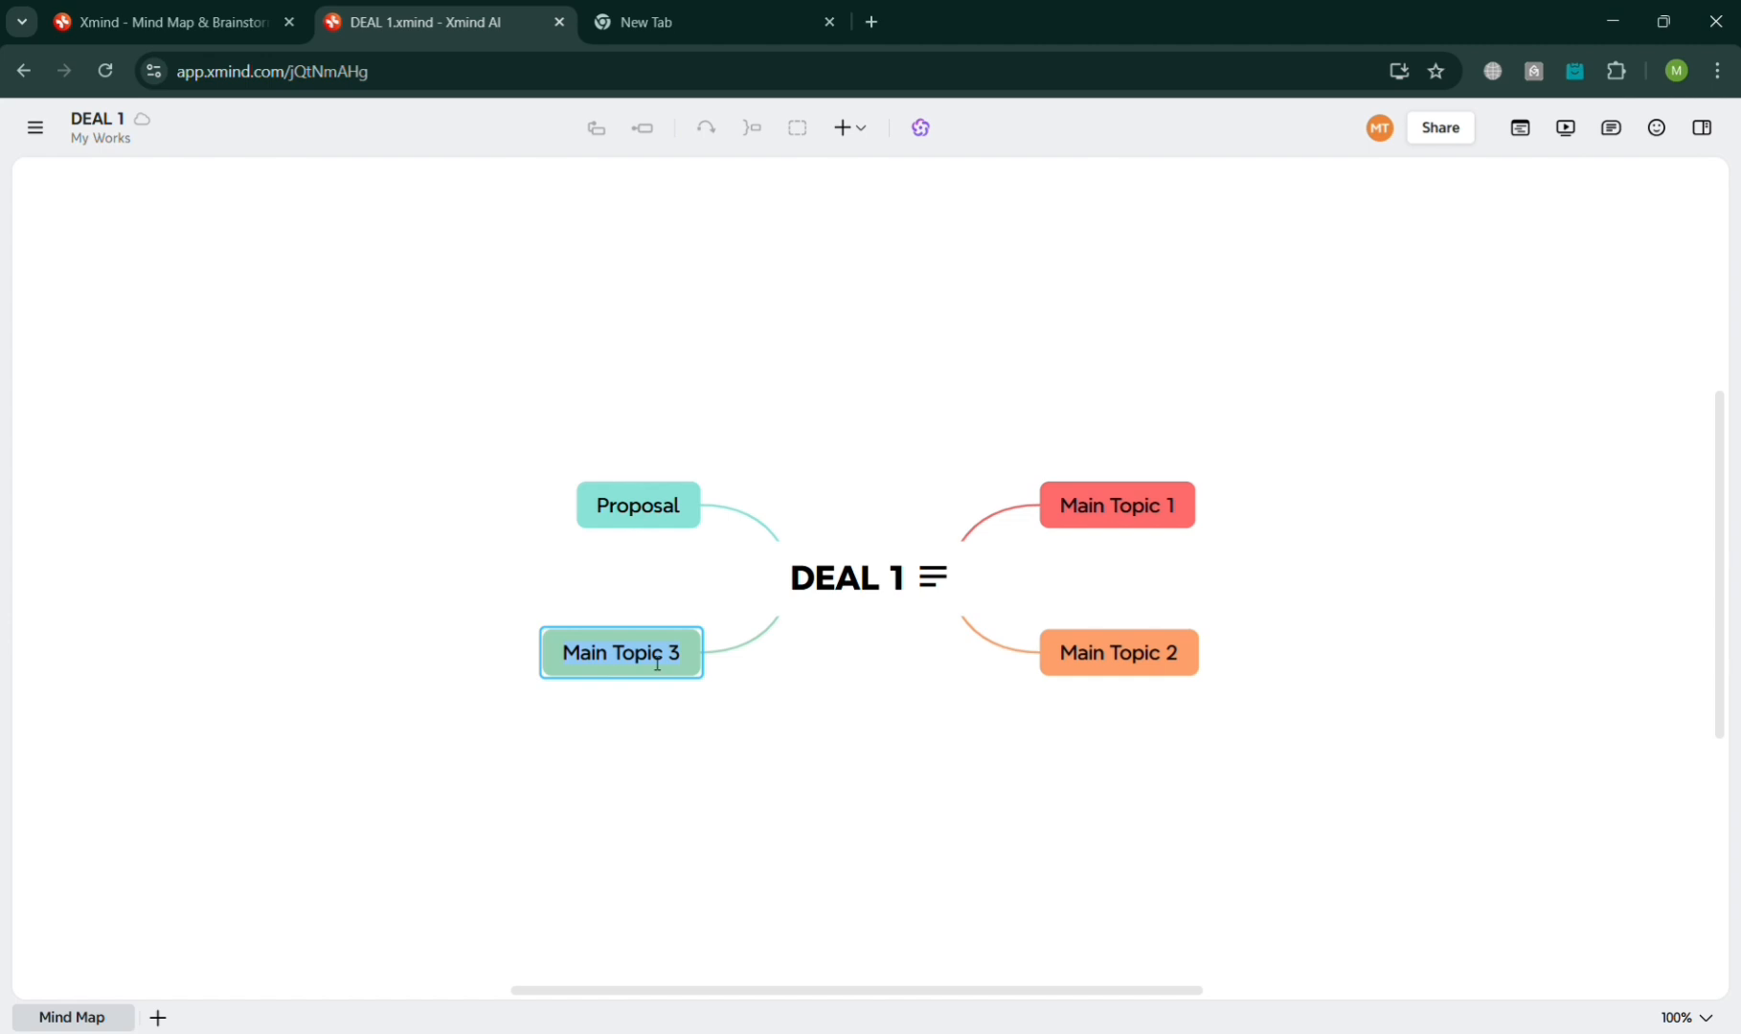
type("Deliverables")
left_click(773, 773)
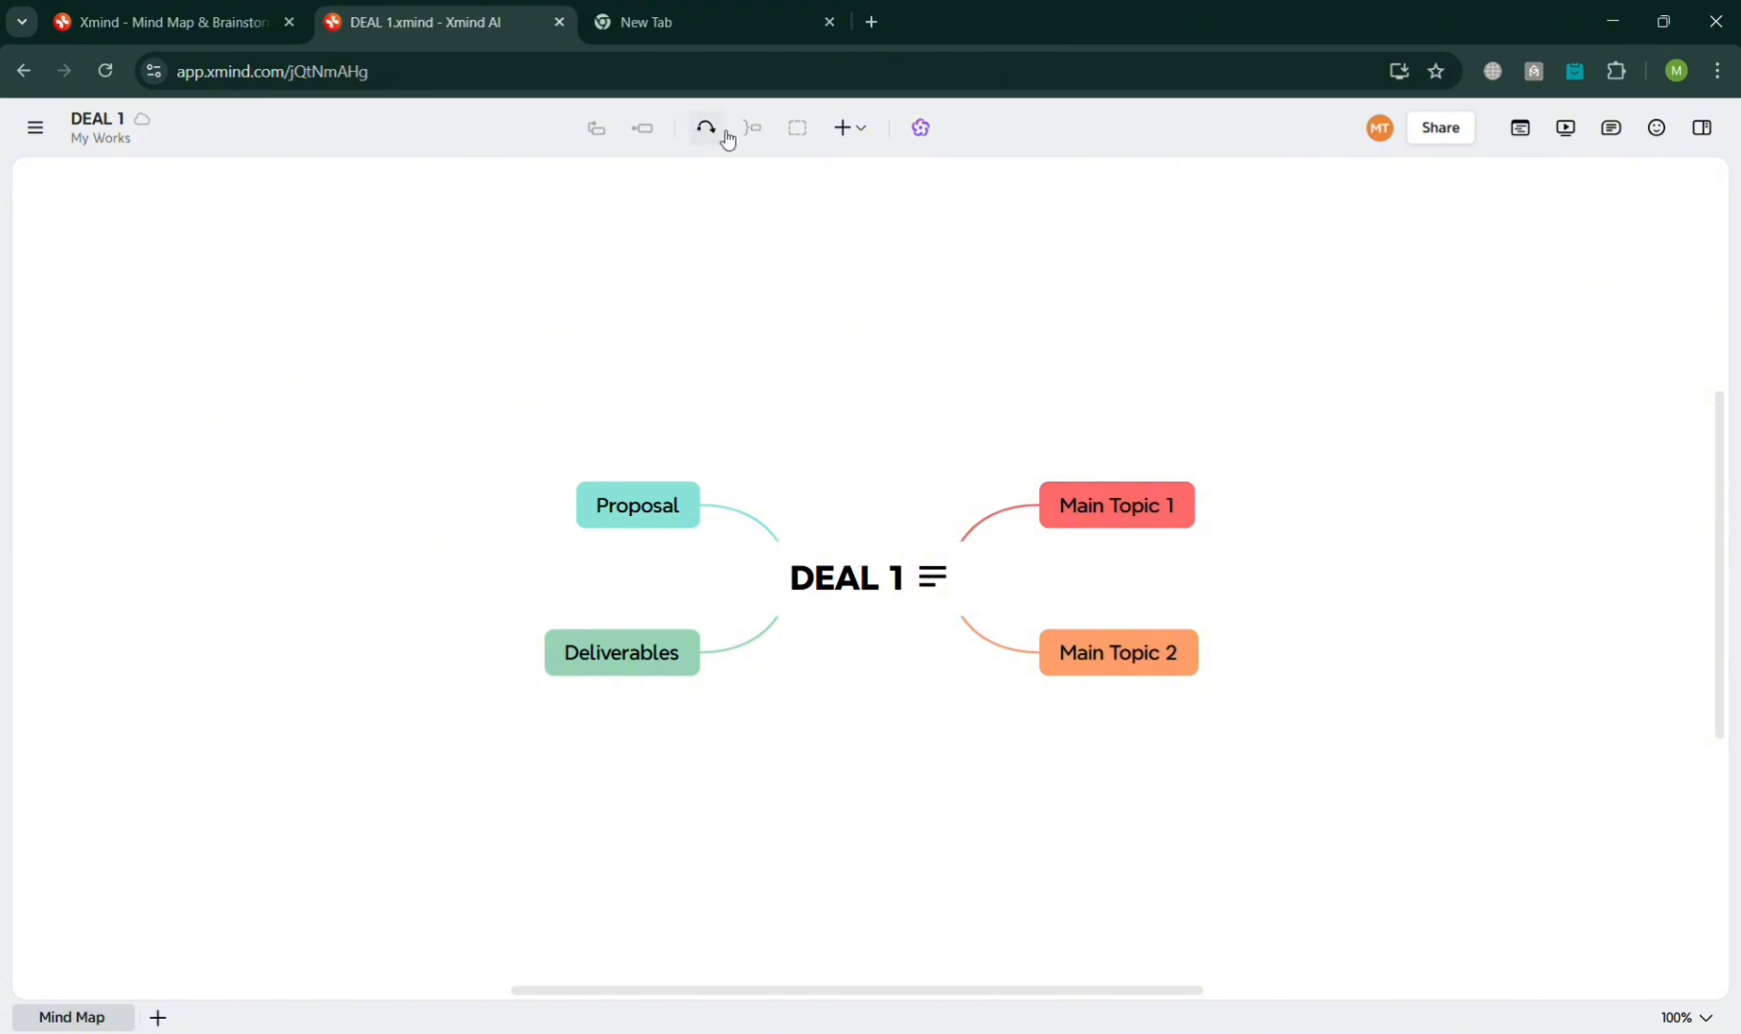
Draw a relationship from the DEAL 1 central topic to a new floating topic in the empty area above it
left_click(820, 556)
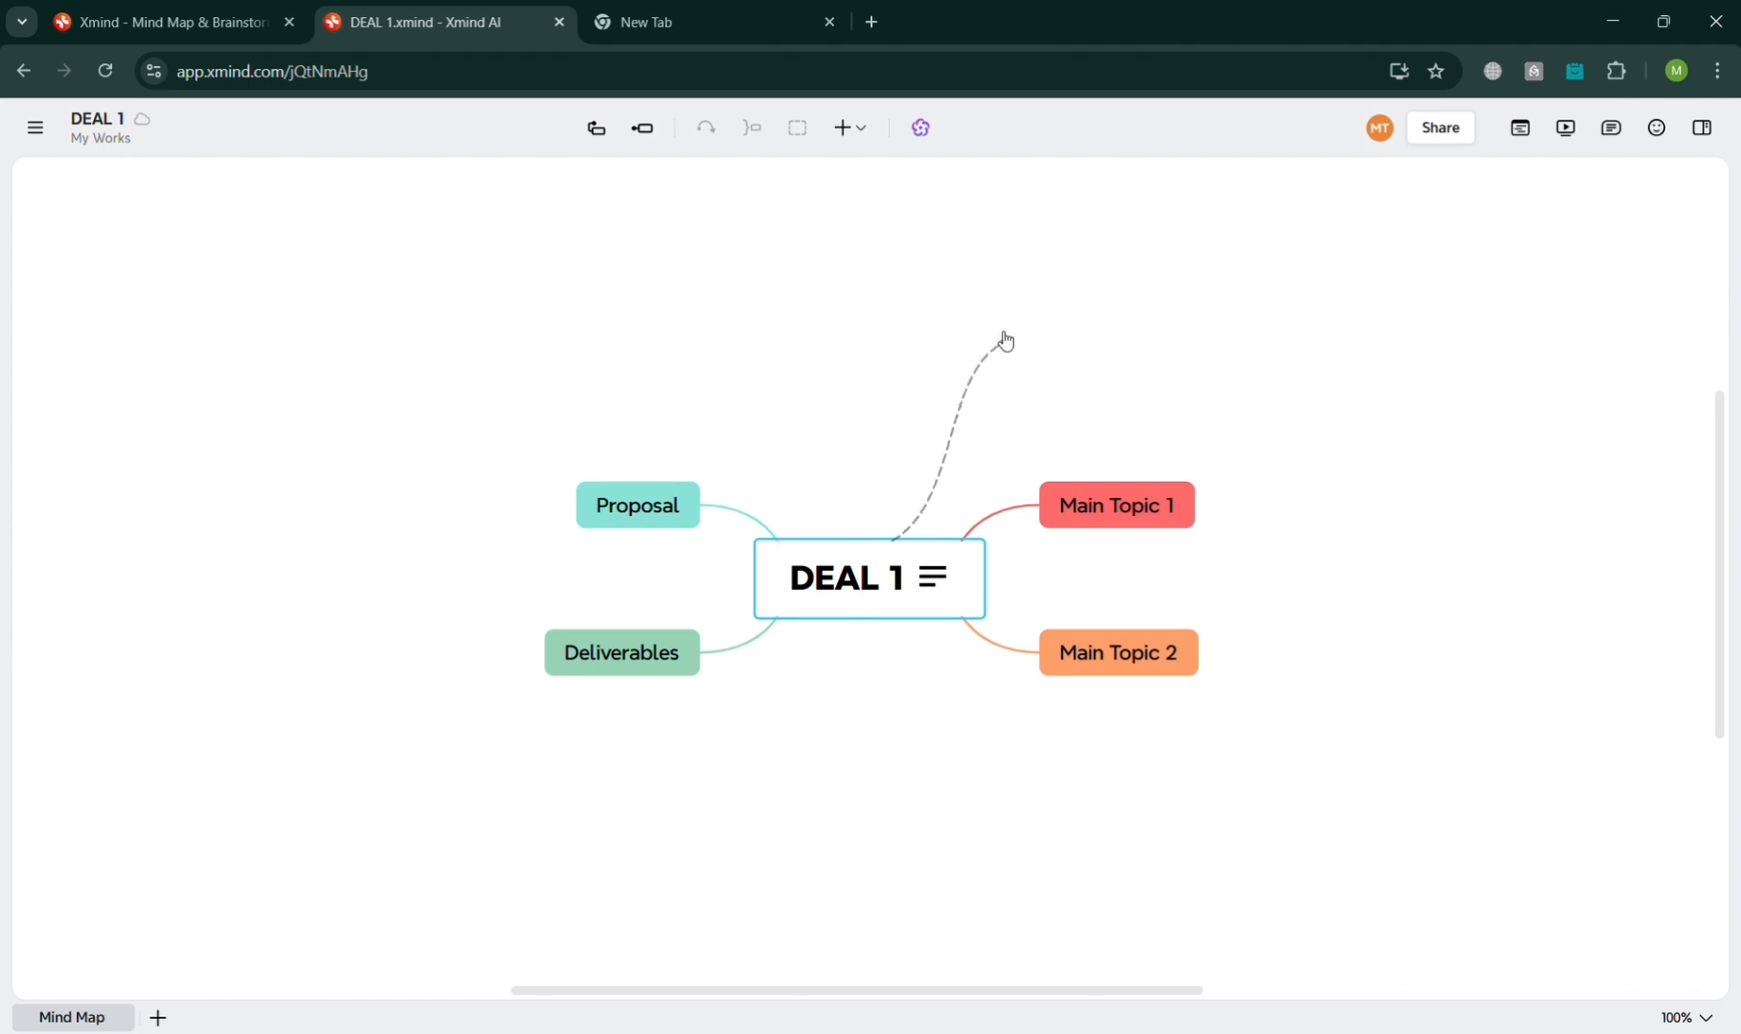
left_click(902, 339)
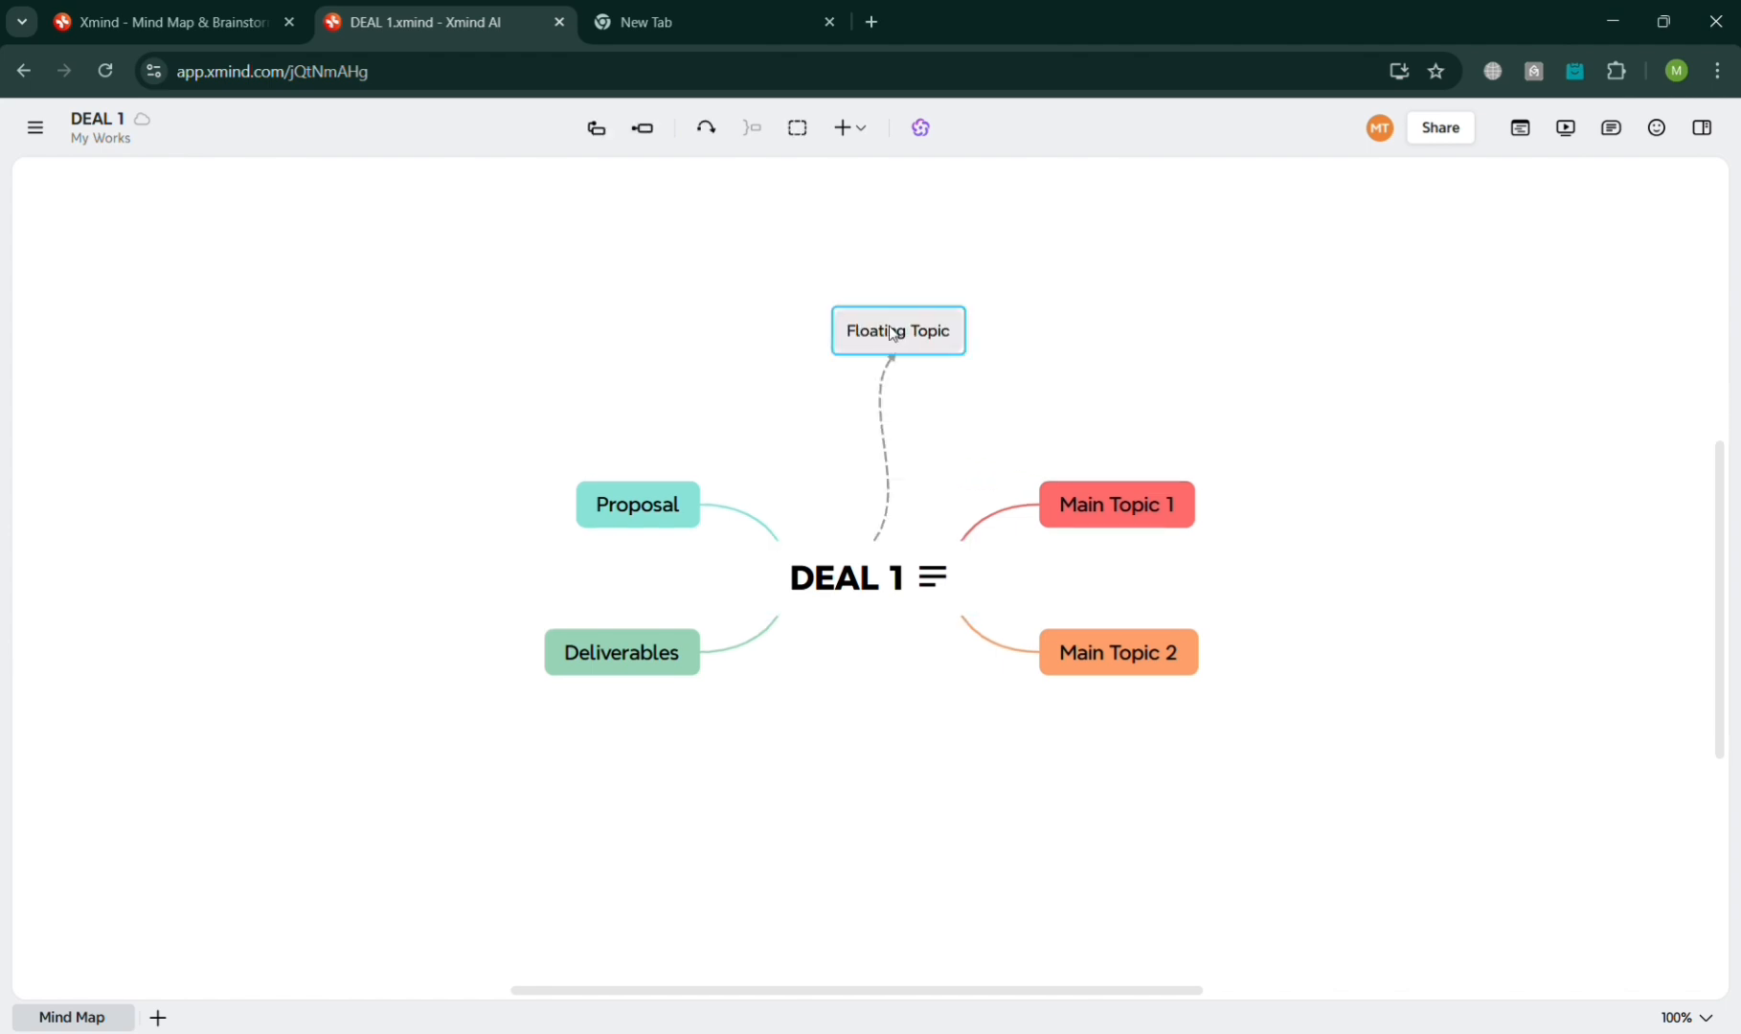
Rename the floating topic above DEAL 1 as CLIENT 2
double_click(891, 333)
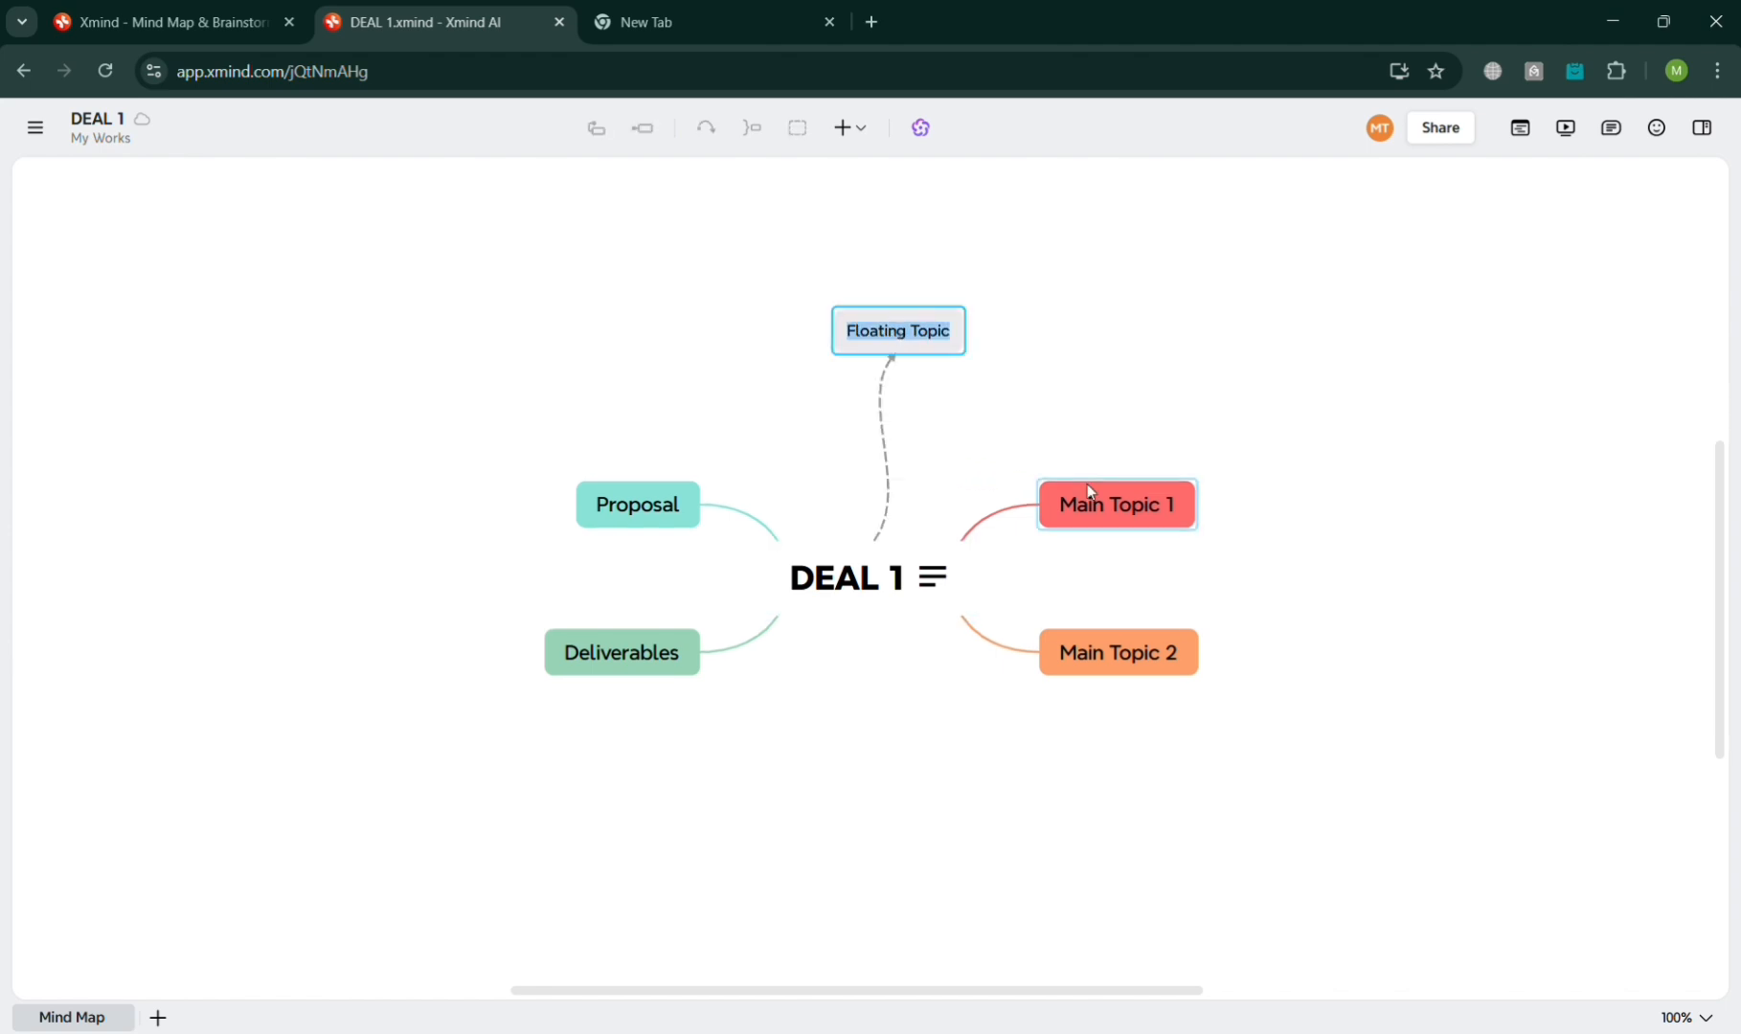
type("C")
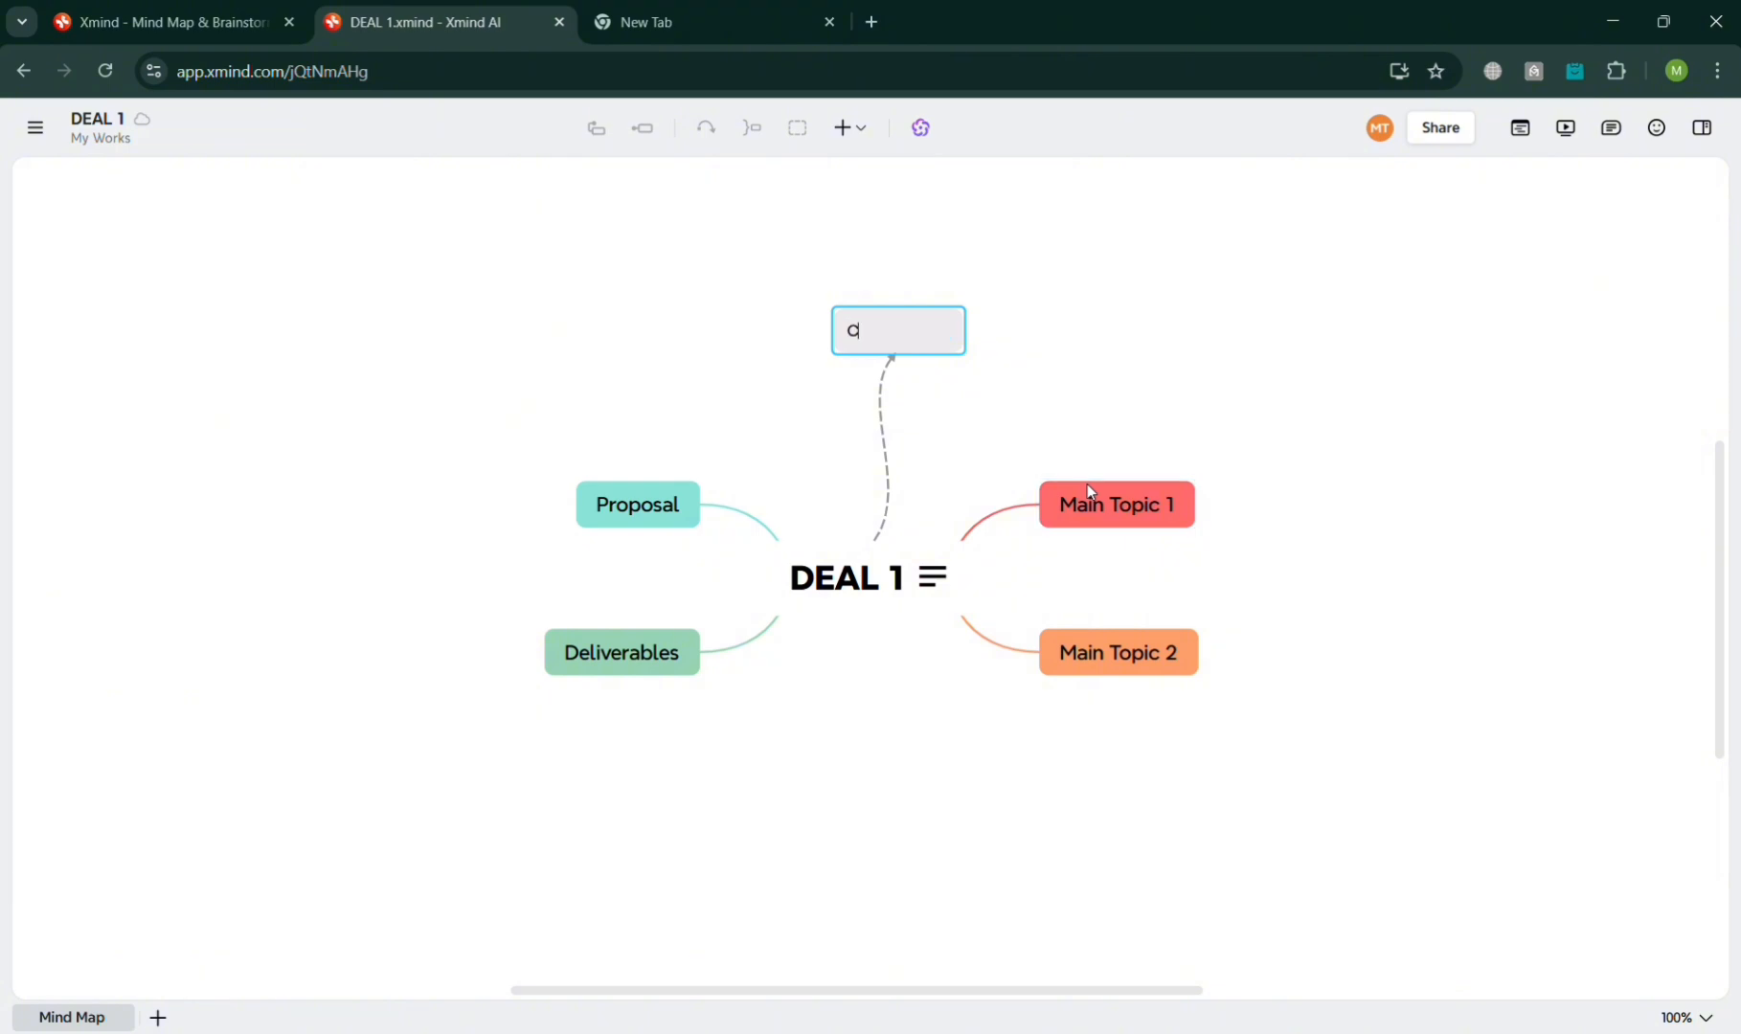
type("LIENT 2")
Reshape the relationship line between DEAL 1 and CLIENT 2 by moving its lower curve handle slightly up and outward
left_click(890, 450)
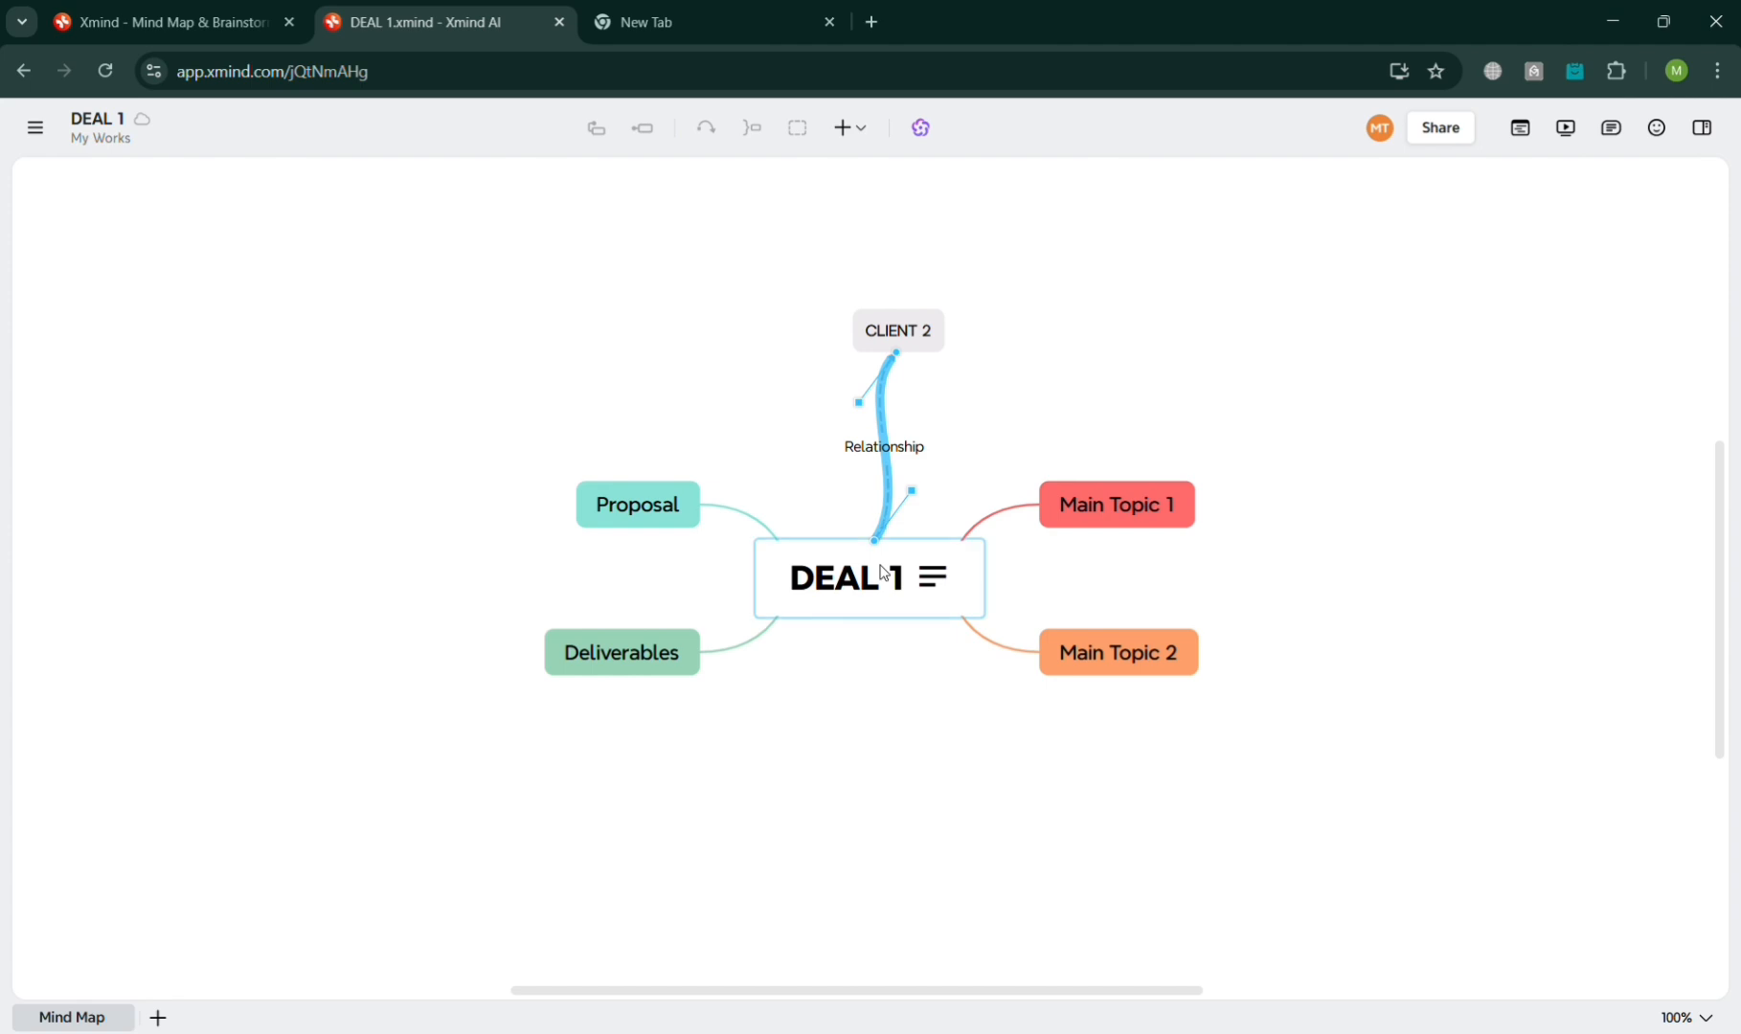
left_click(1059, 368)
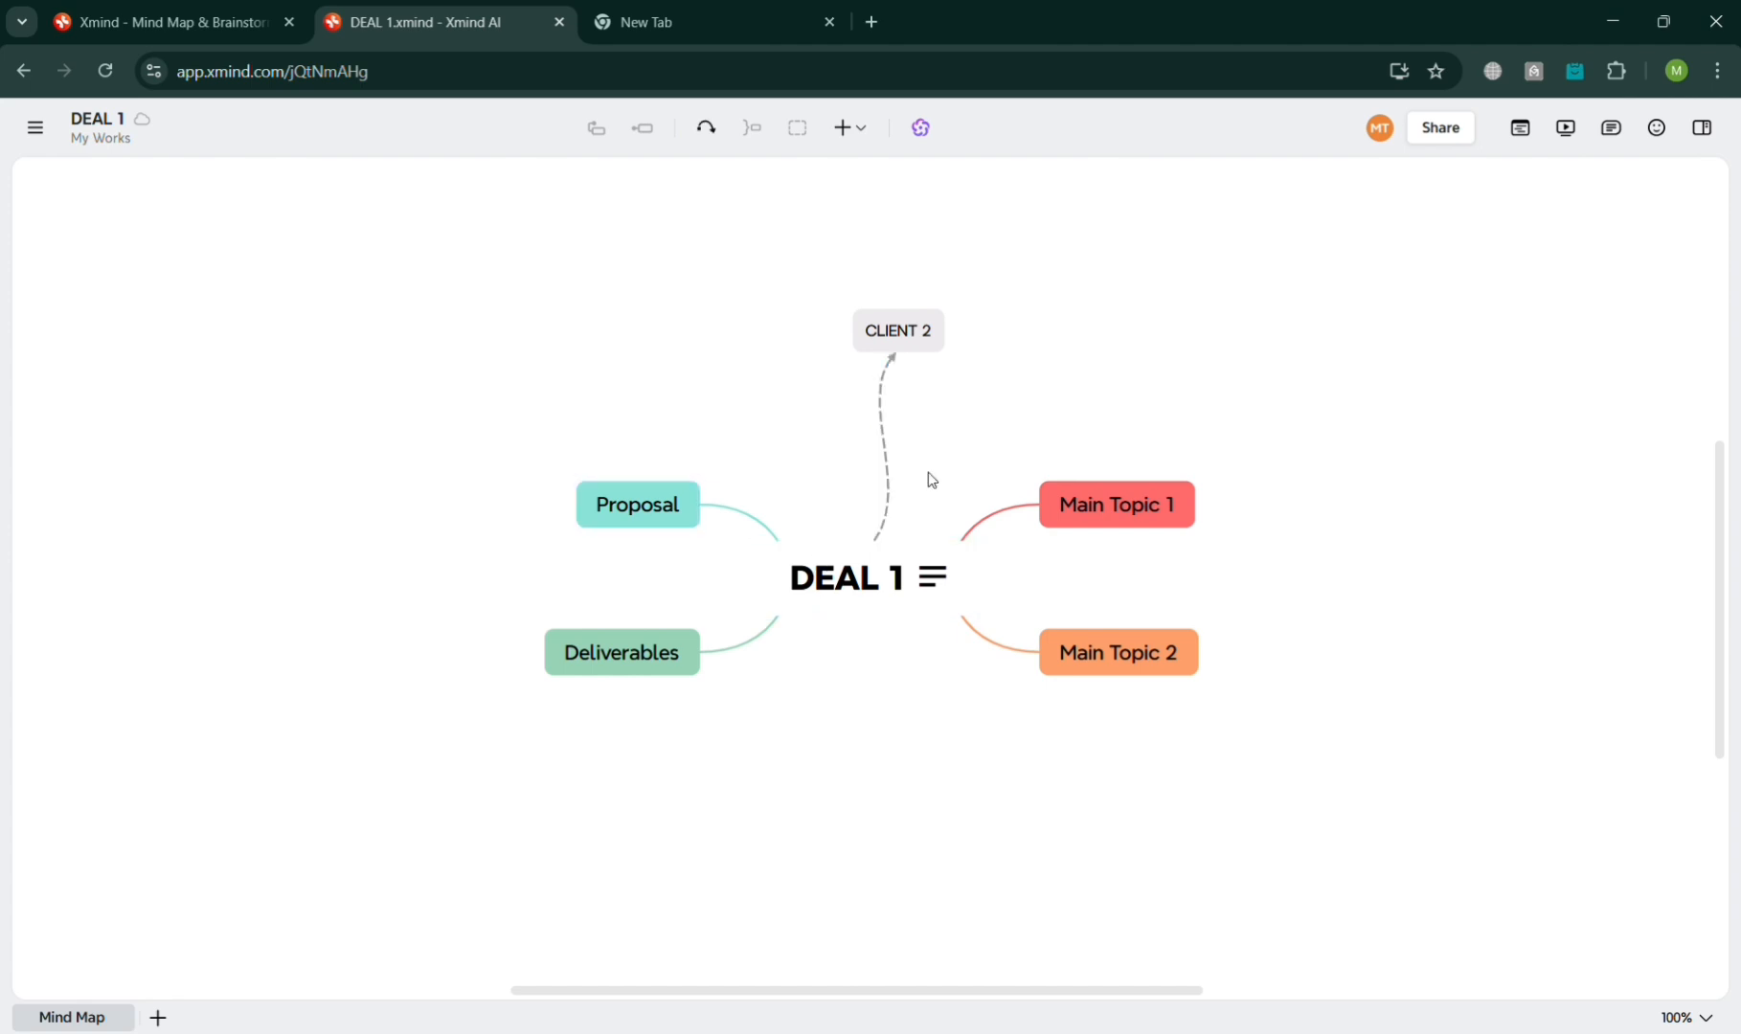
left_click(883, 469)
left_click_drag(910, 494, 927, 452)
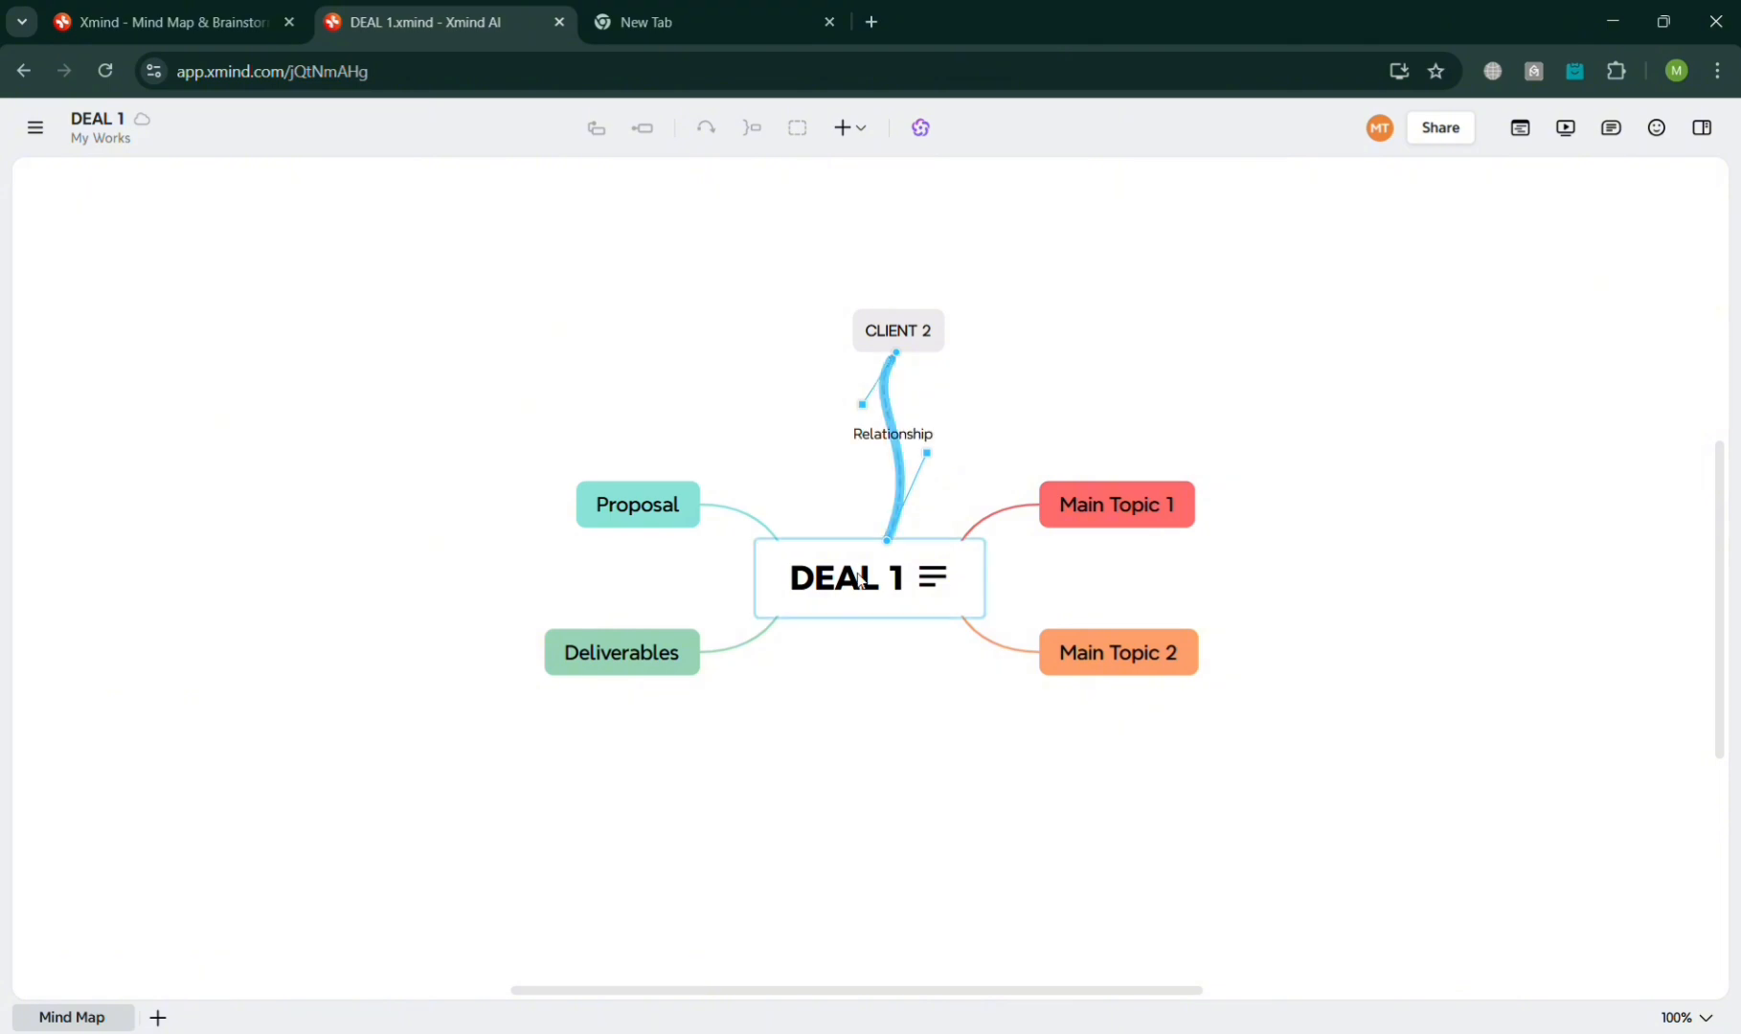
left_click(881, 682)
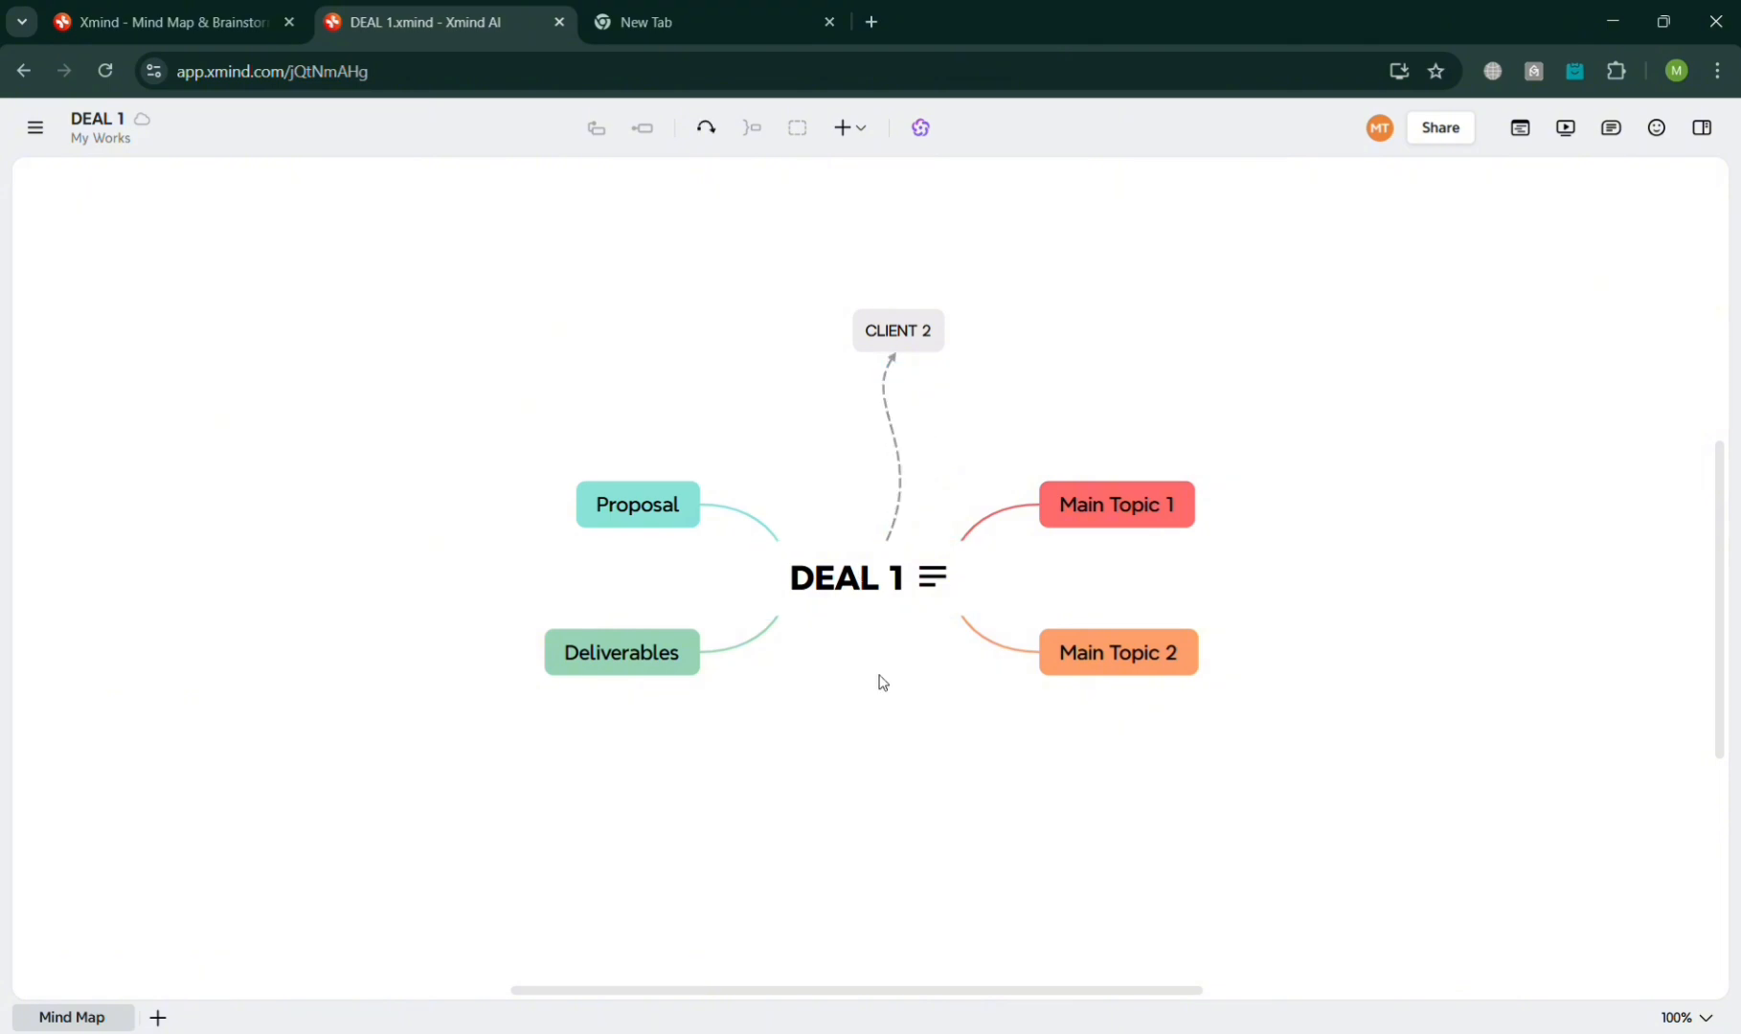
Add another main topic to the DEAL 1 central topic
left_click(843, 128)
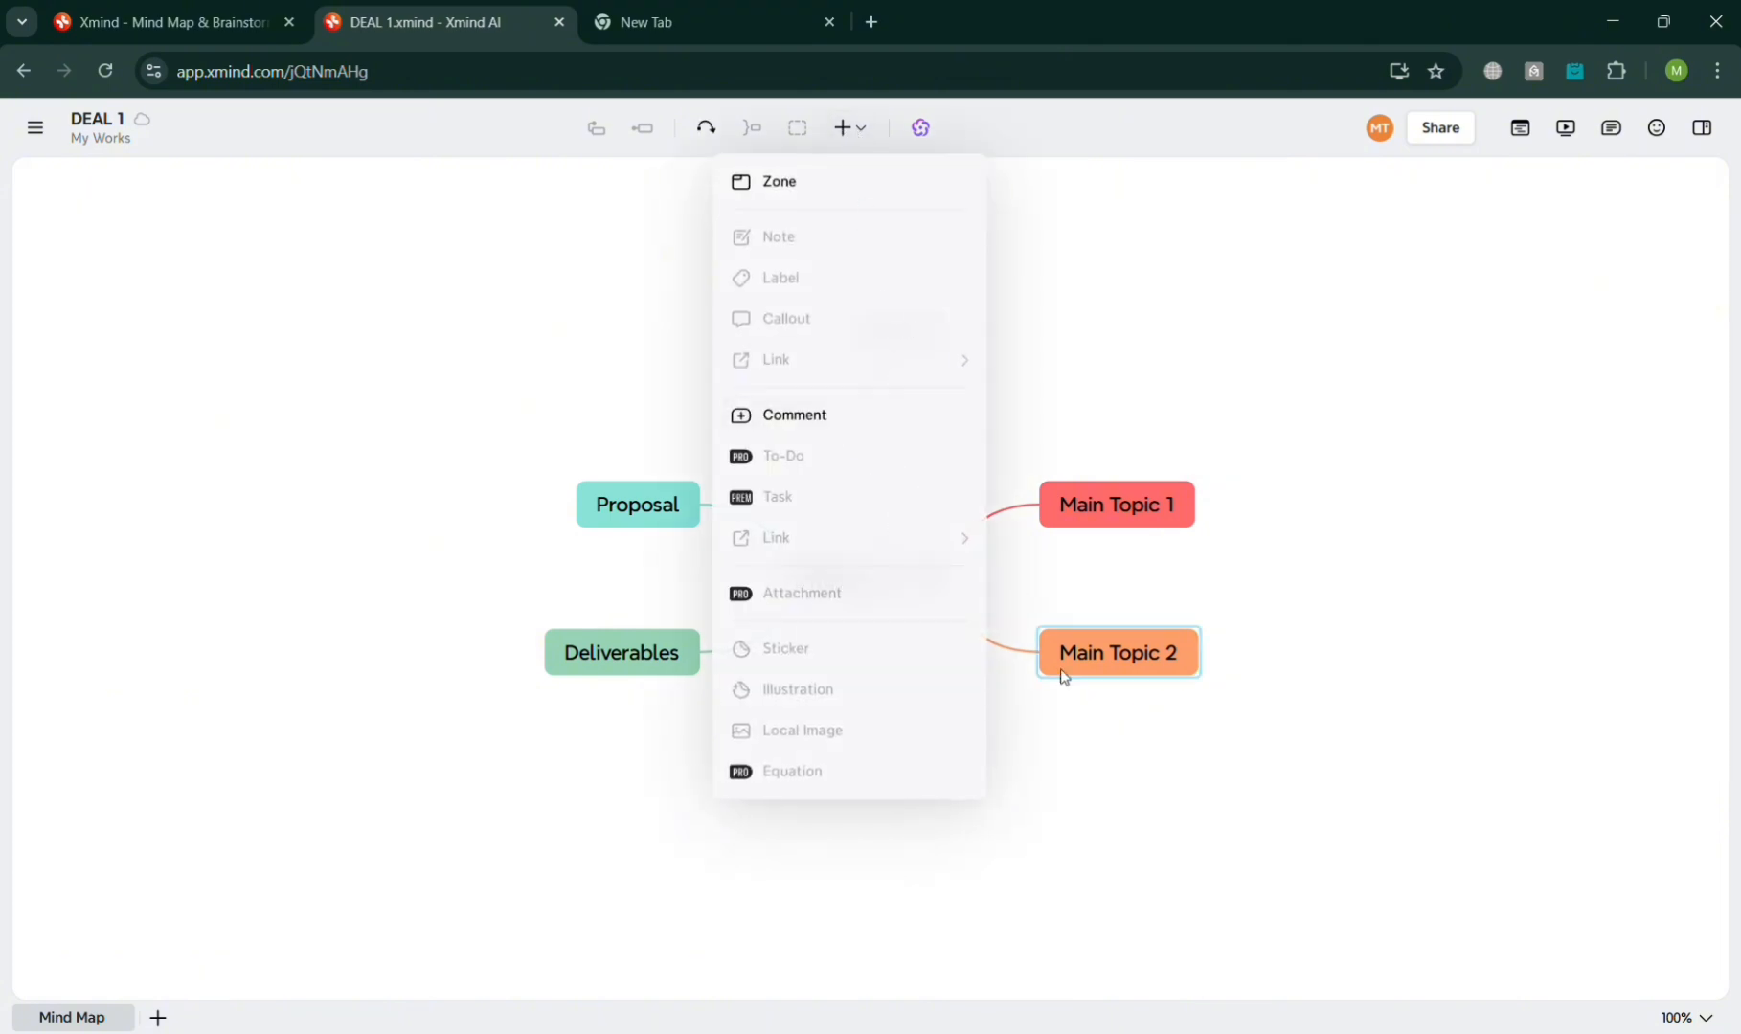
left_click(1193, 318)
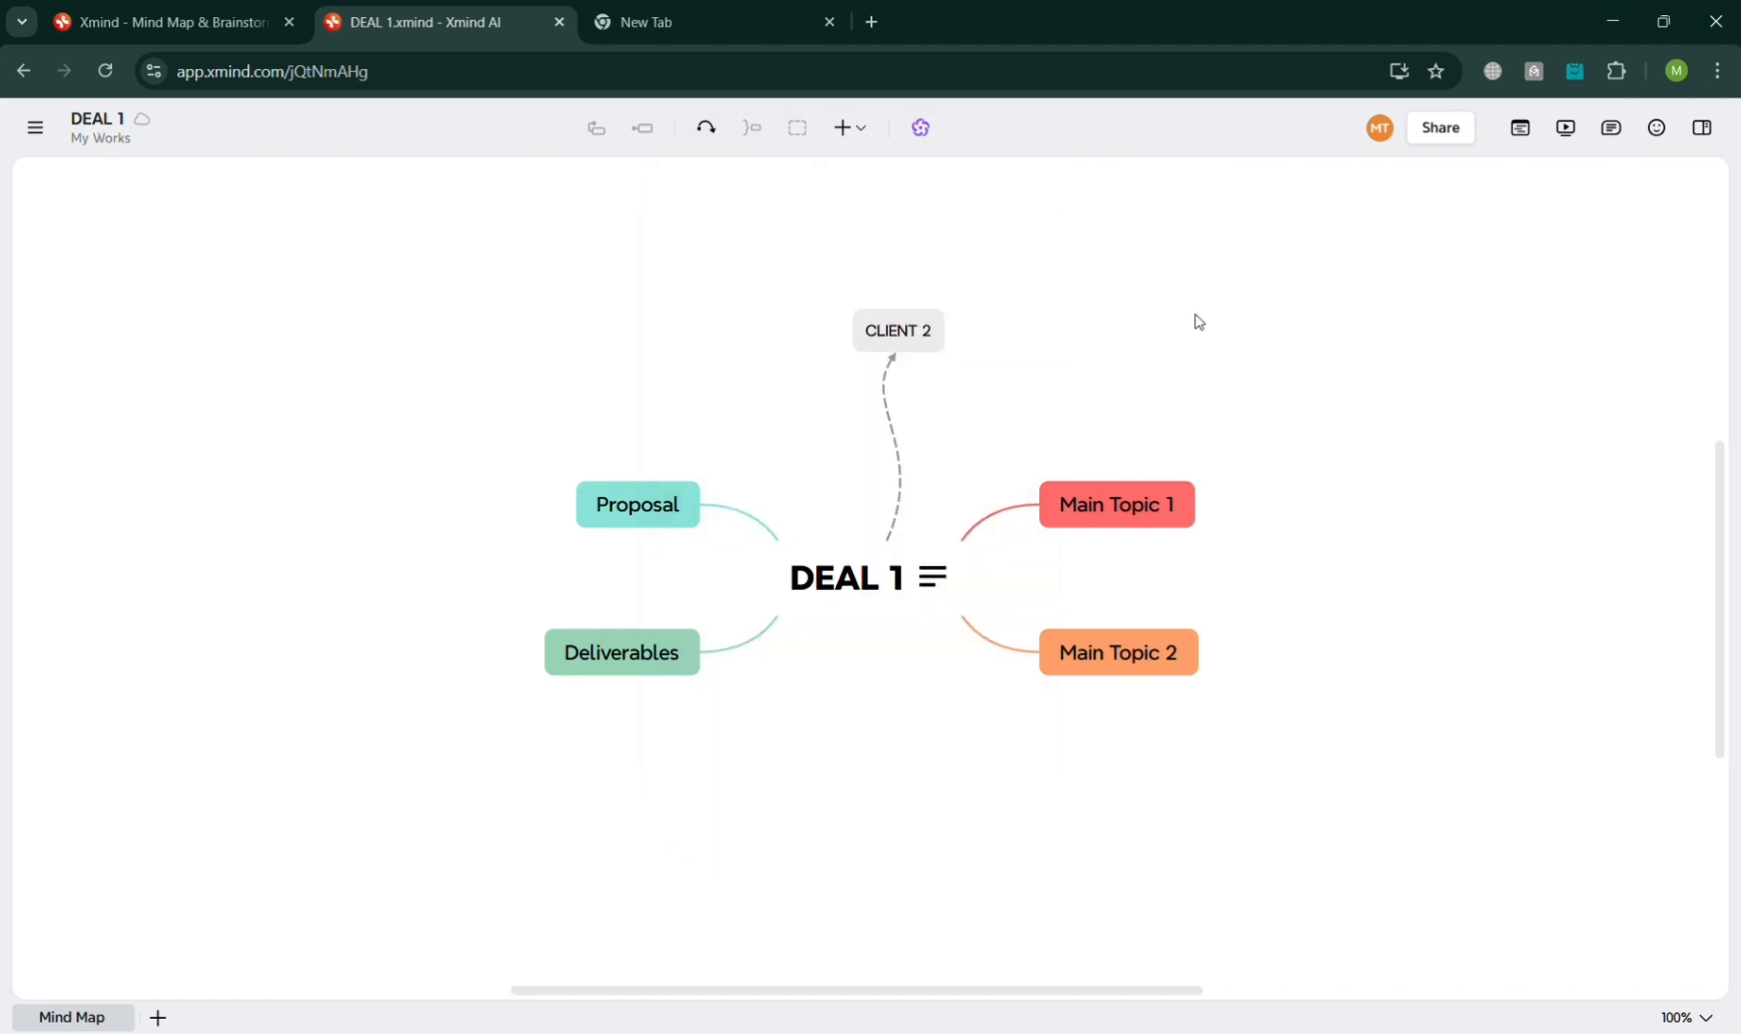
left_click(822, 603)
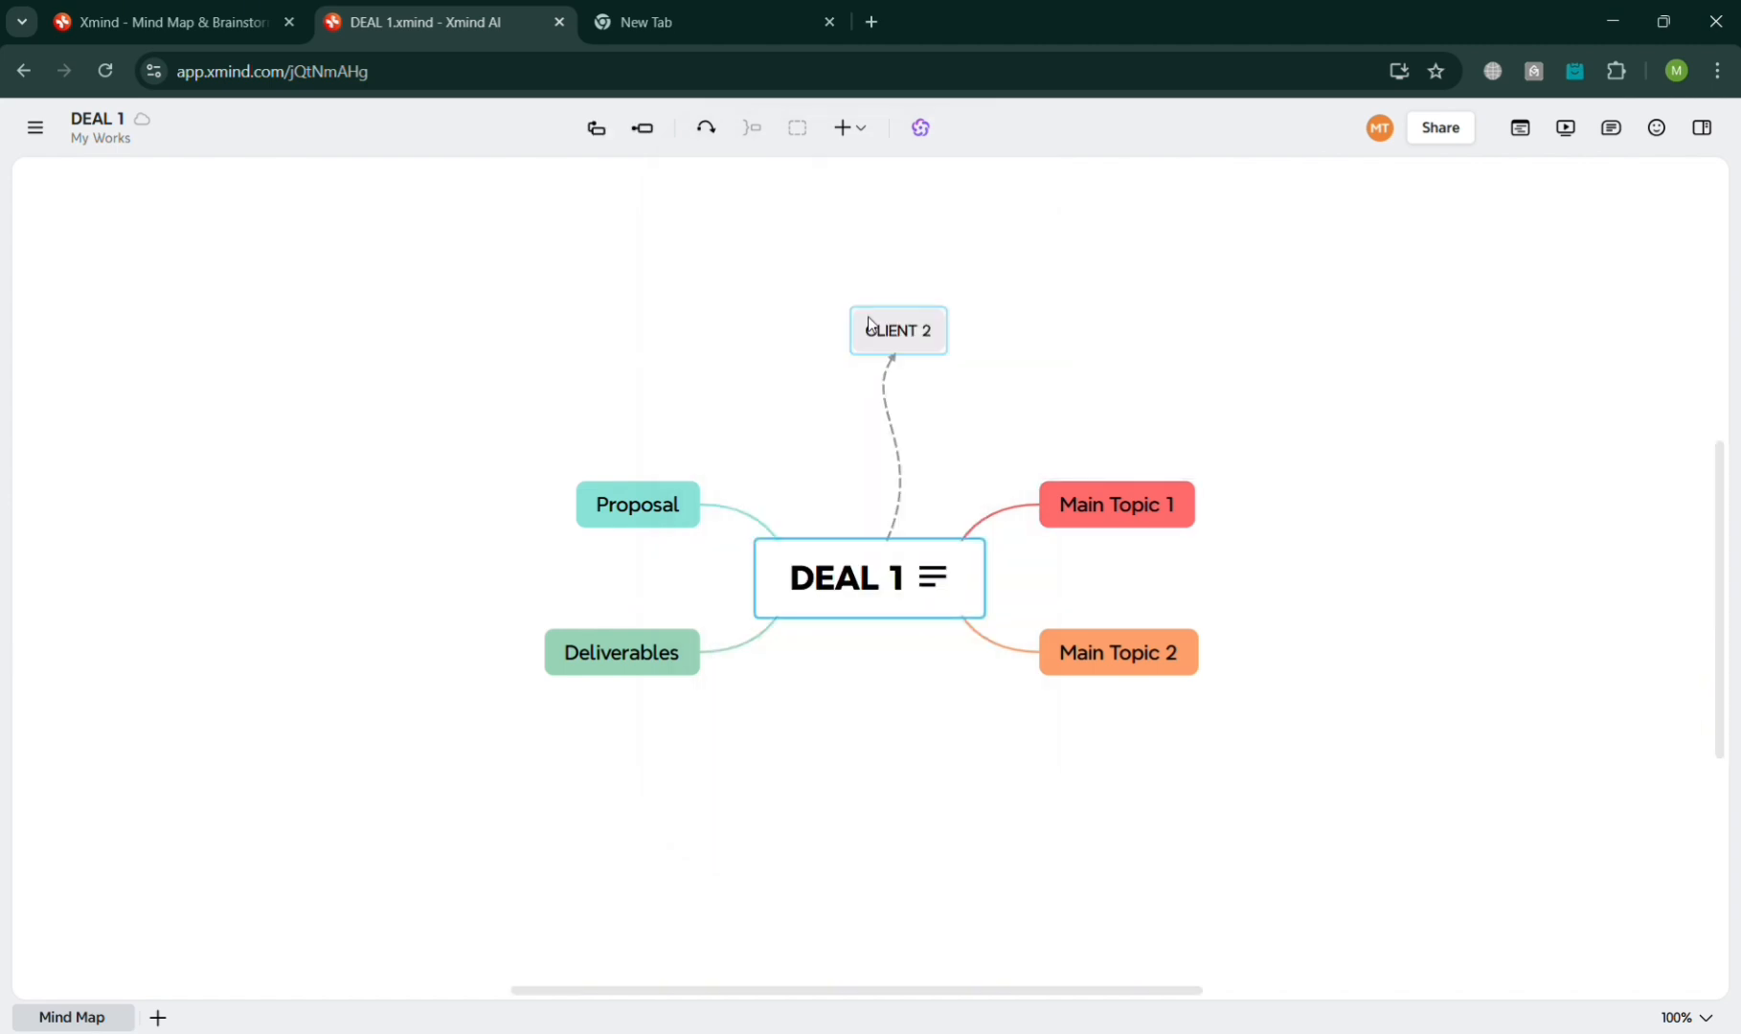
left_click(857, 134)
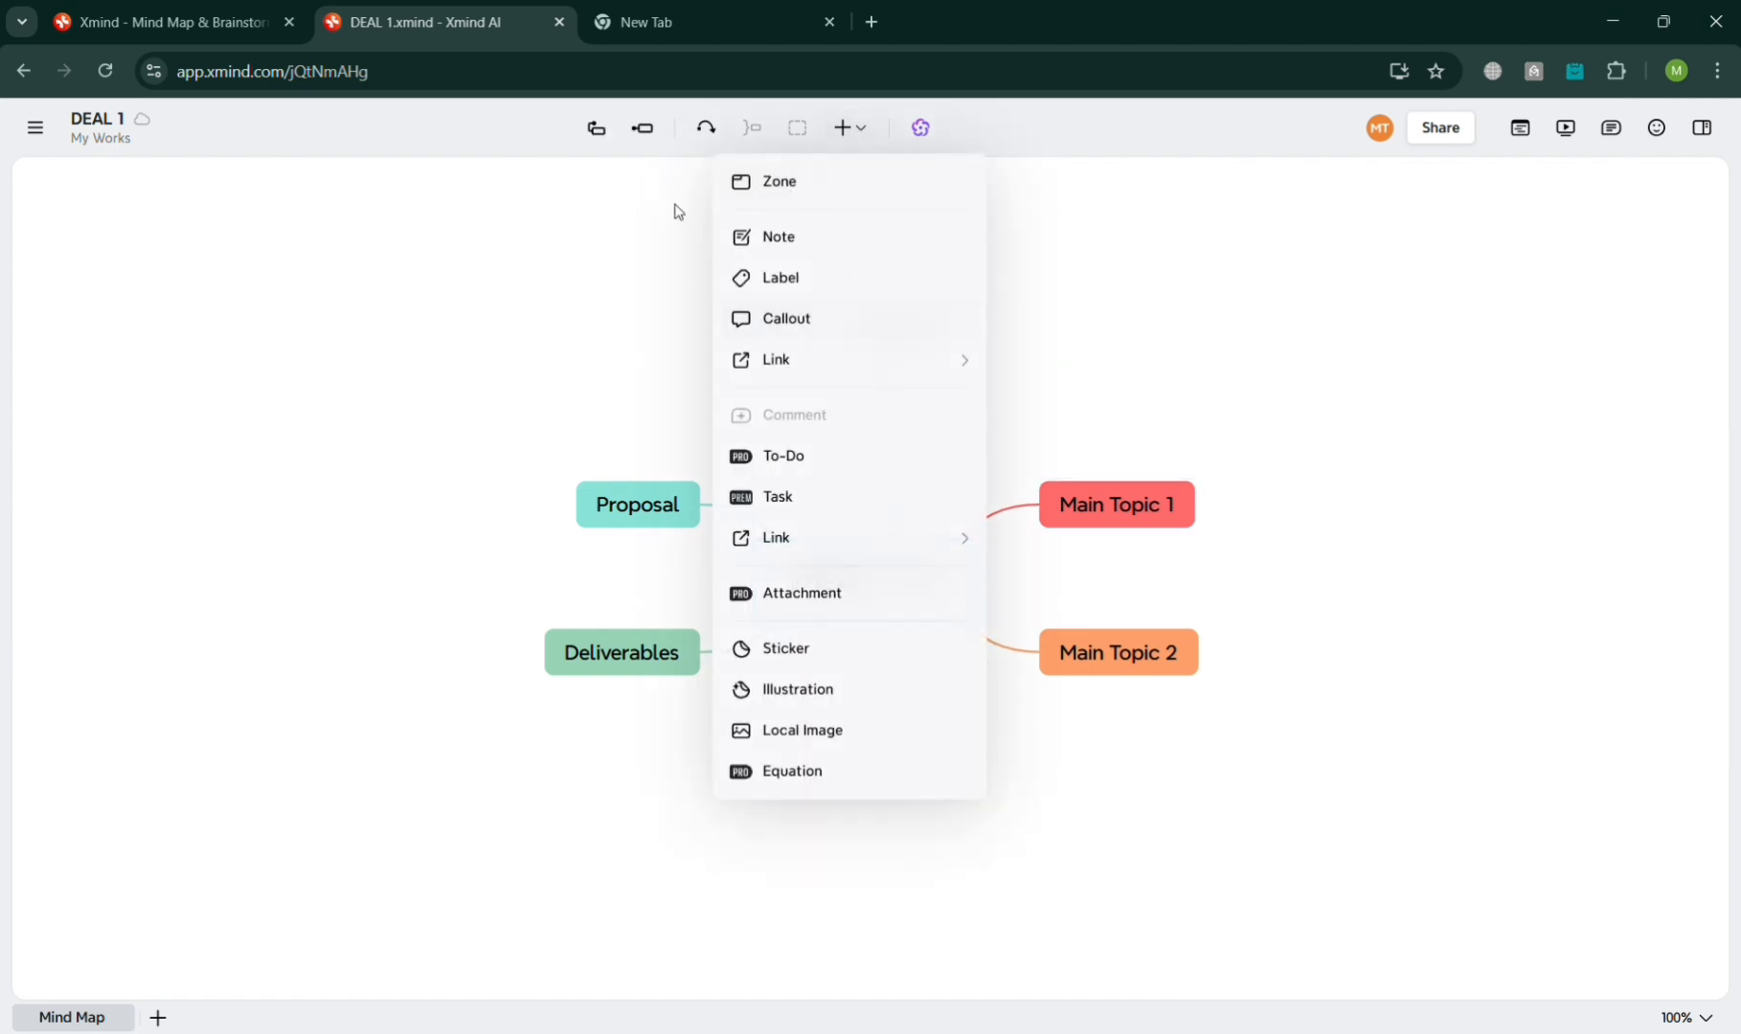
left_click(606, 132)
left_click(700, 348)
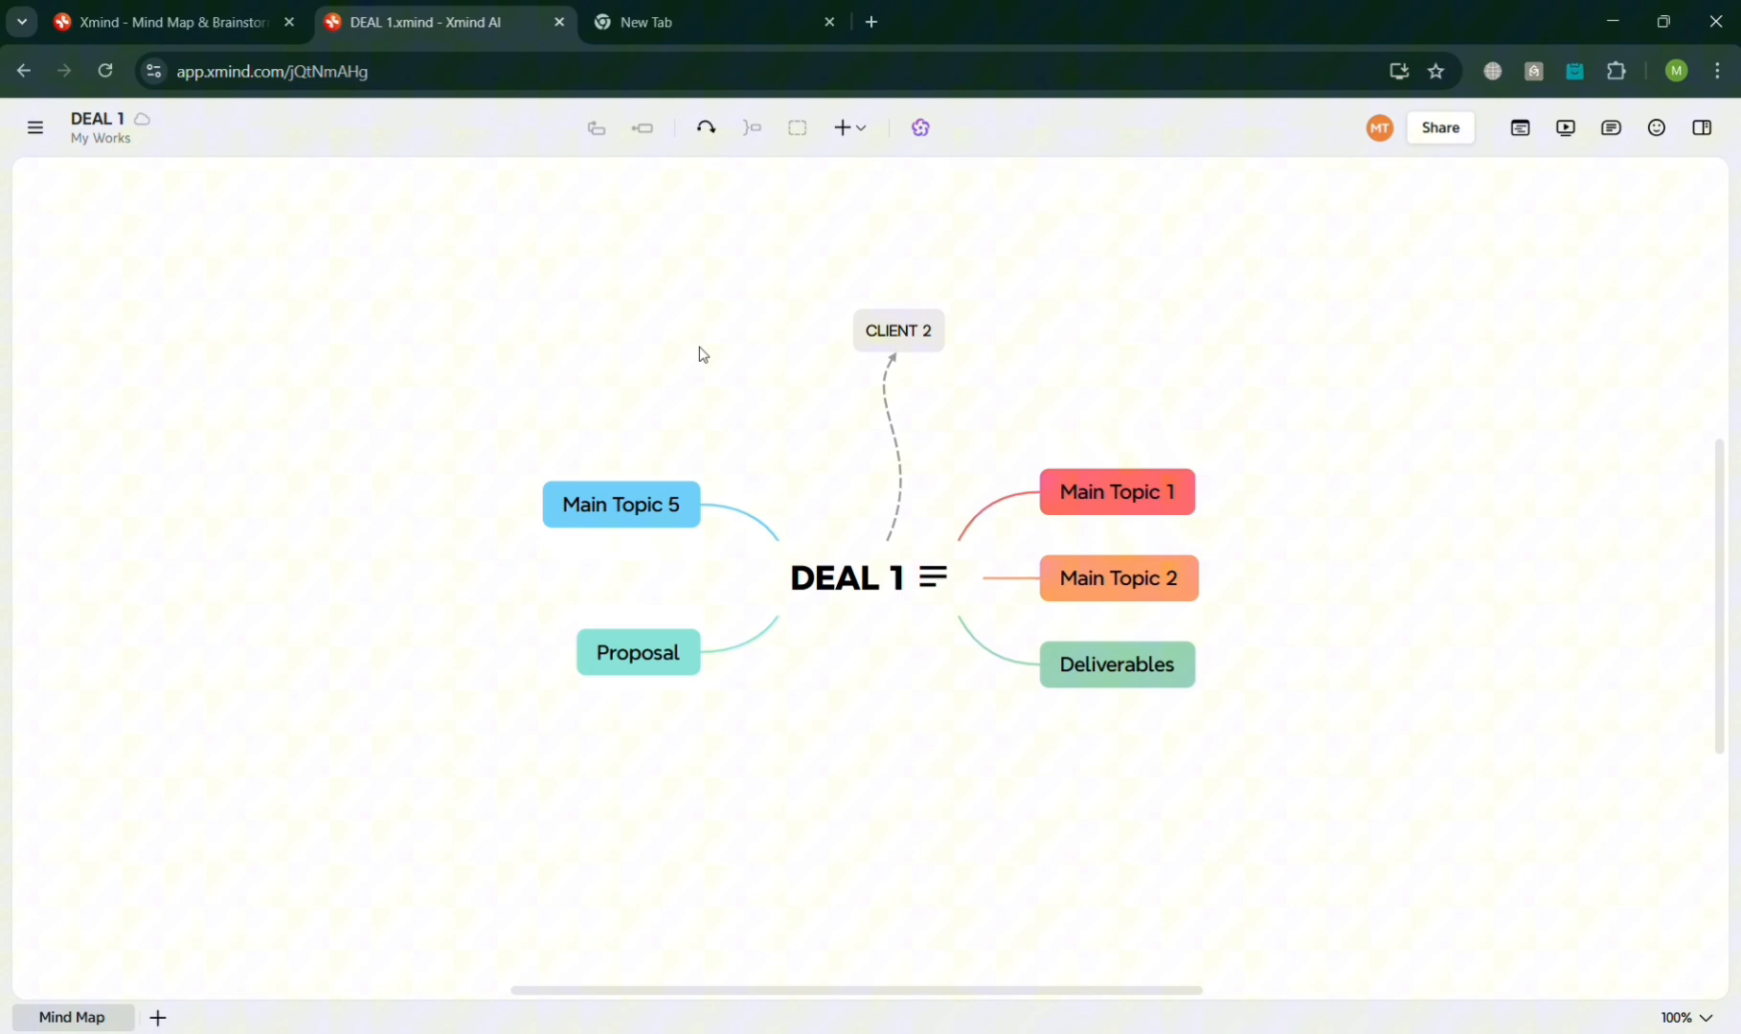
Add a subtopic to Deliverables and rename it as CHAPTER 1
left_click(869, 601)
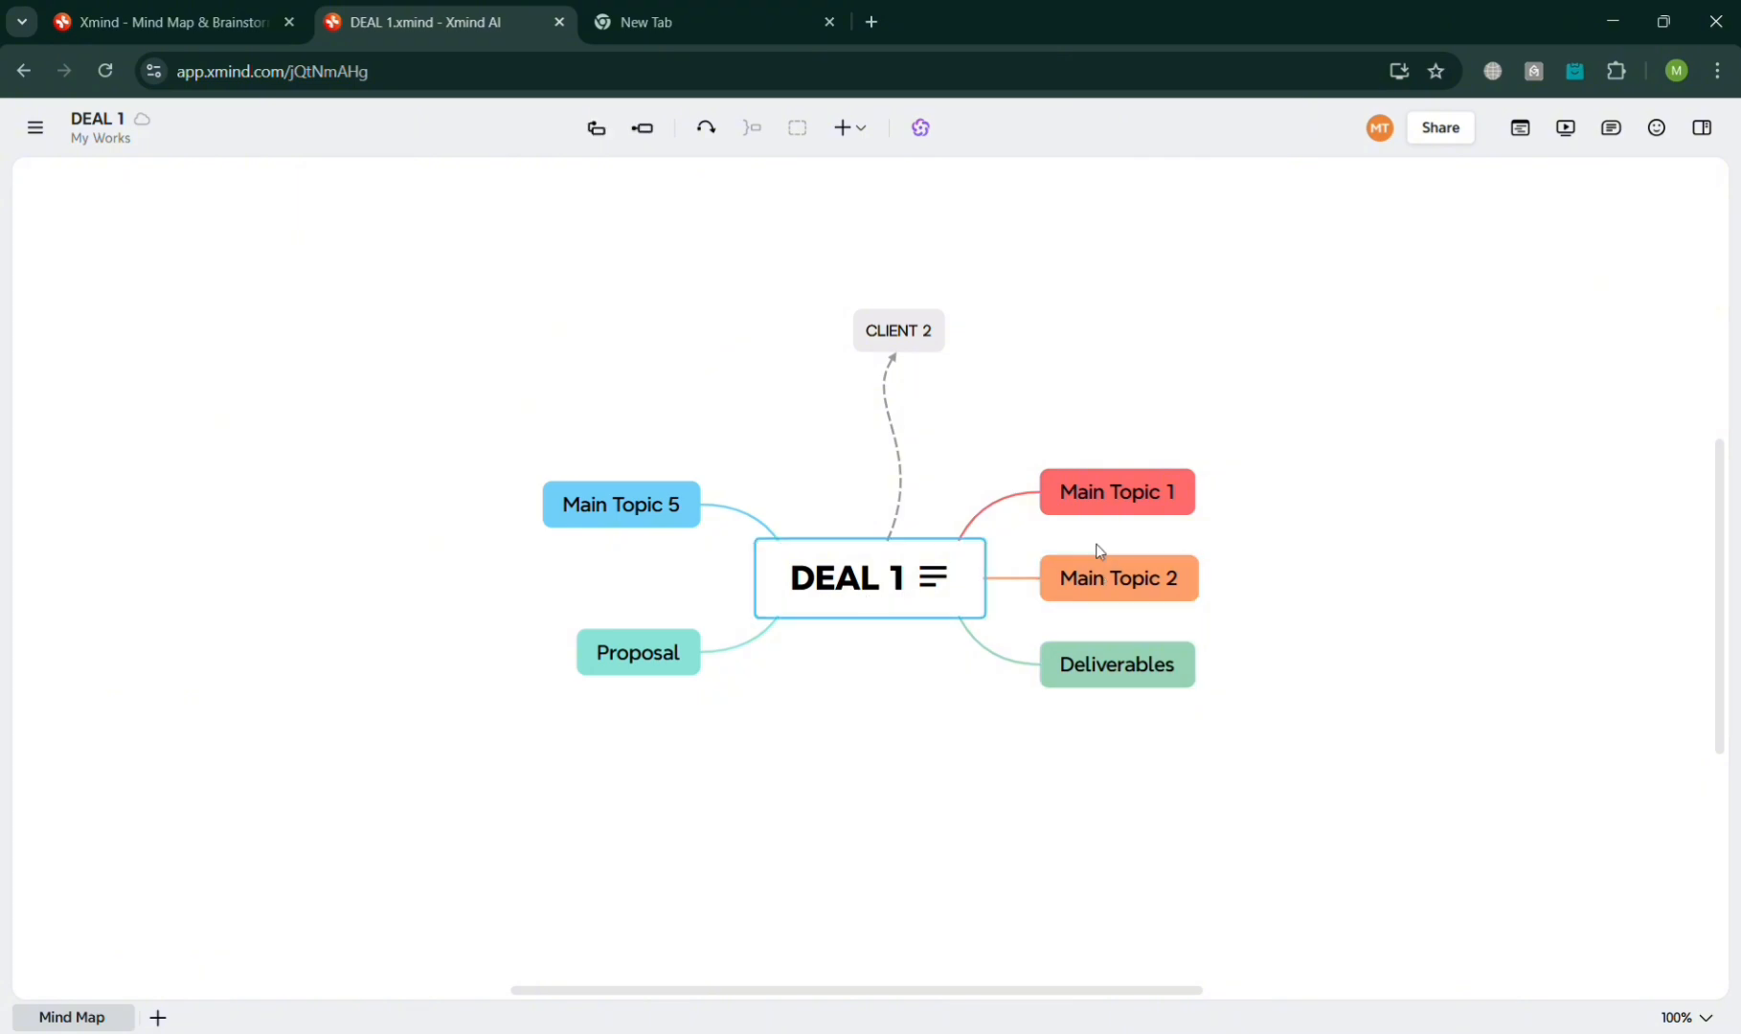
left_click(1176, 695)
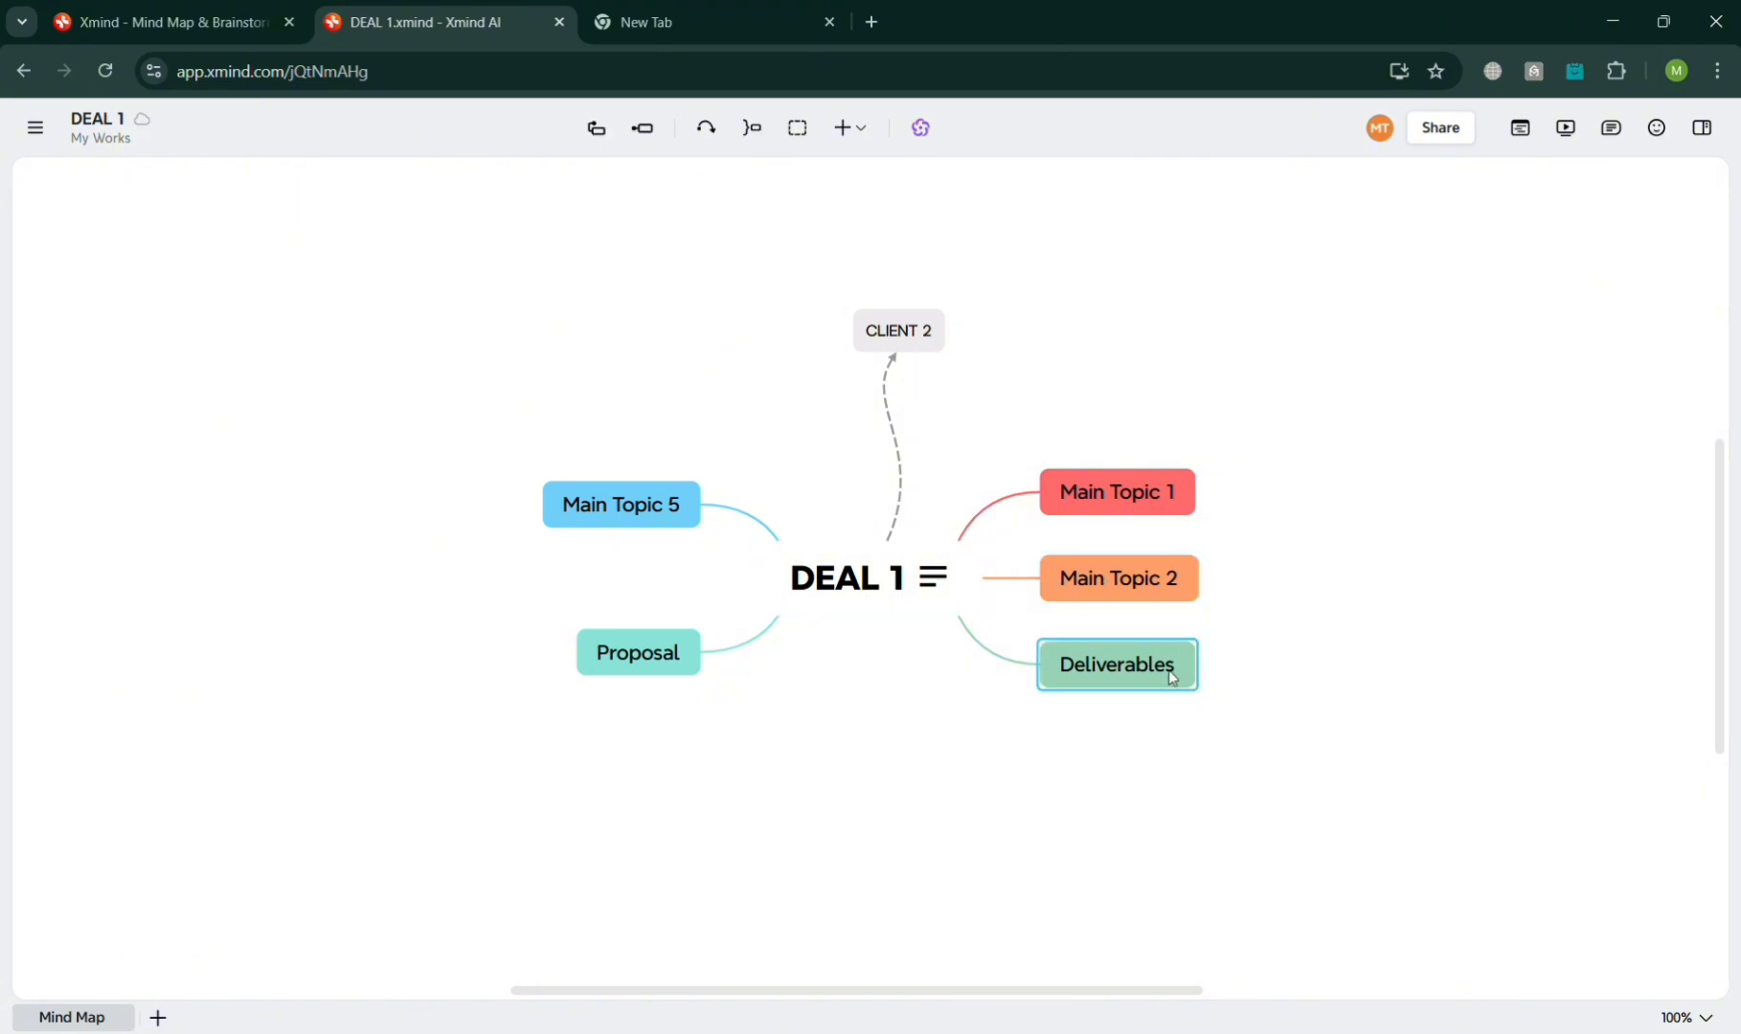
left_click(641, 132)
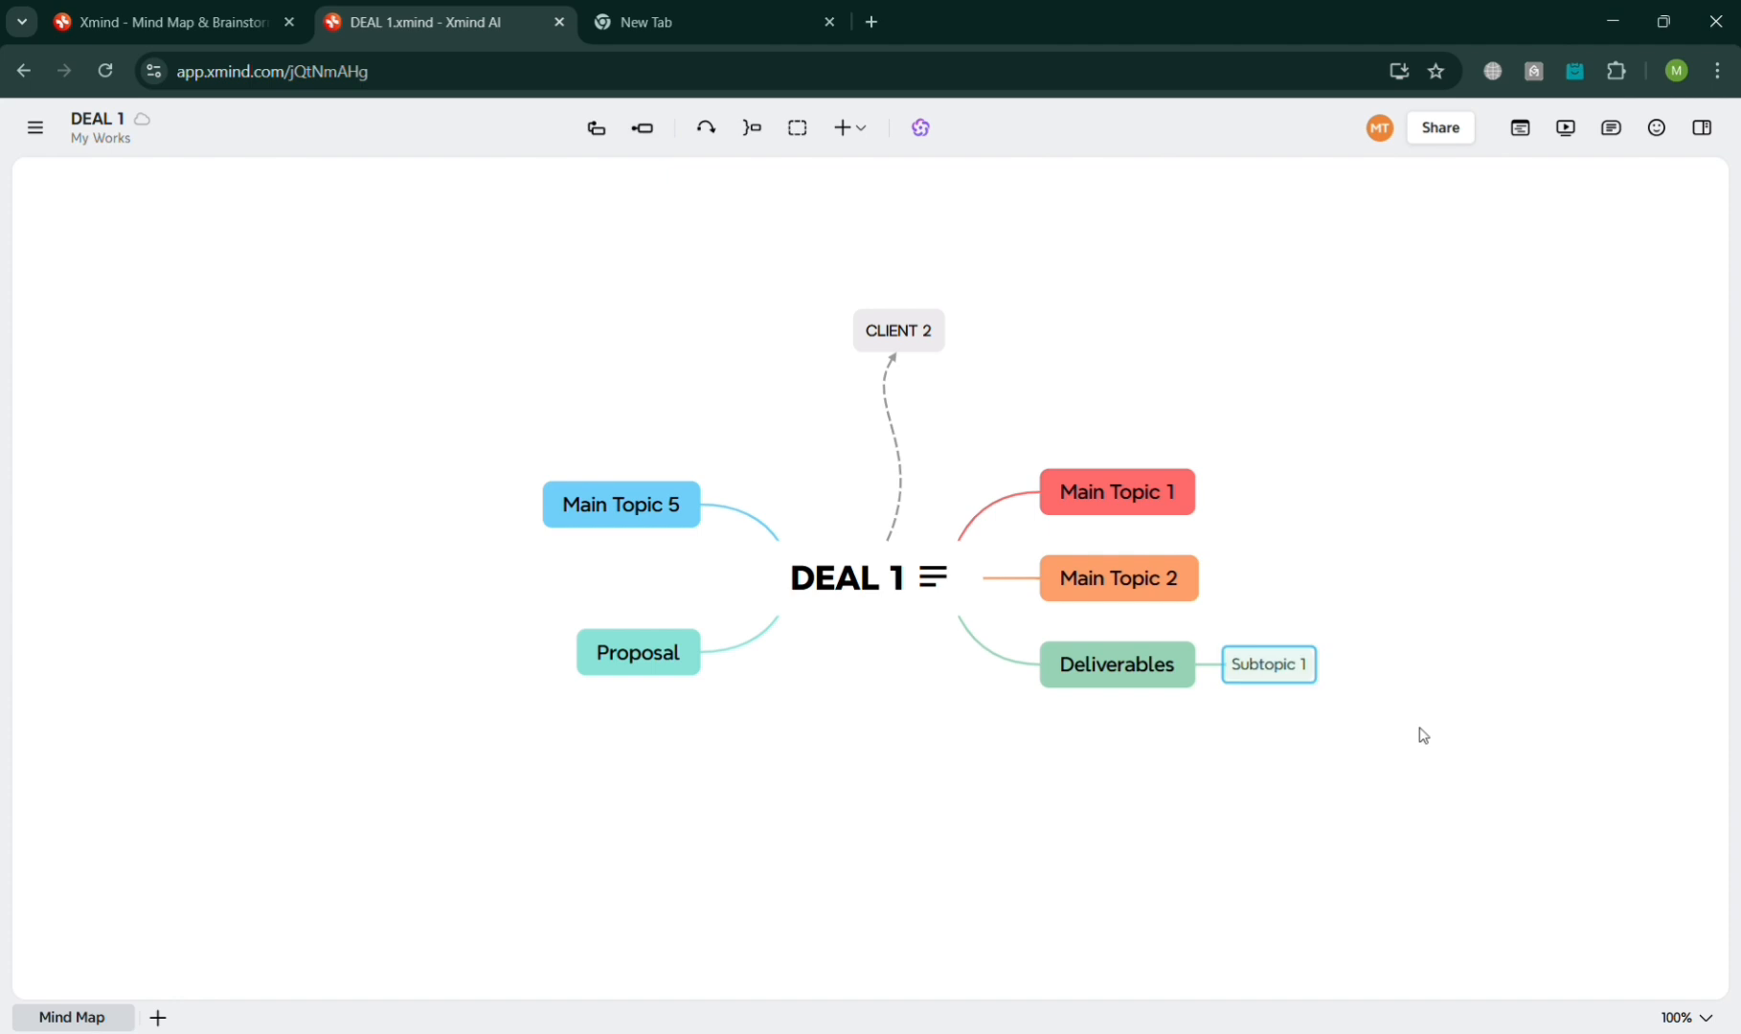
double_click(1283, 673)
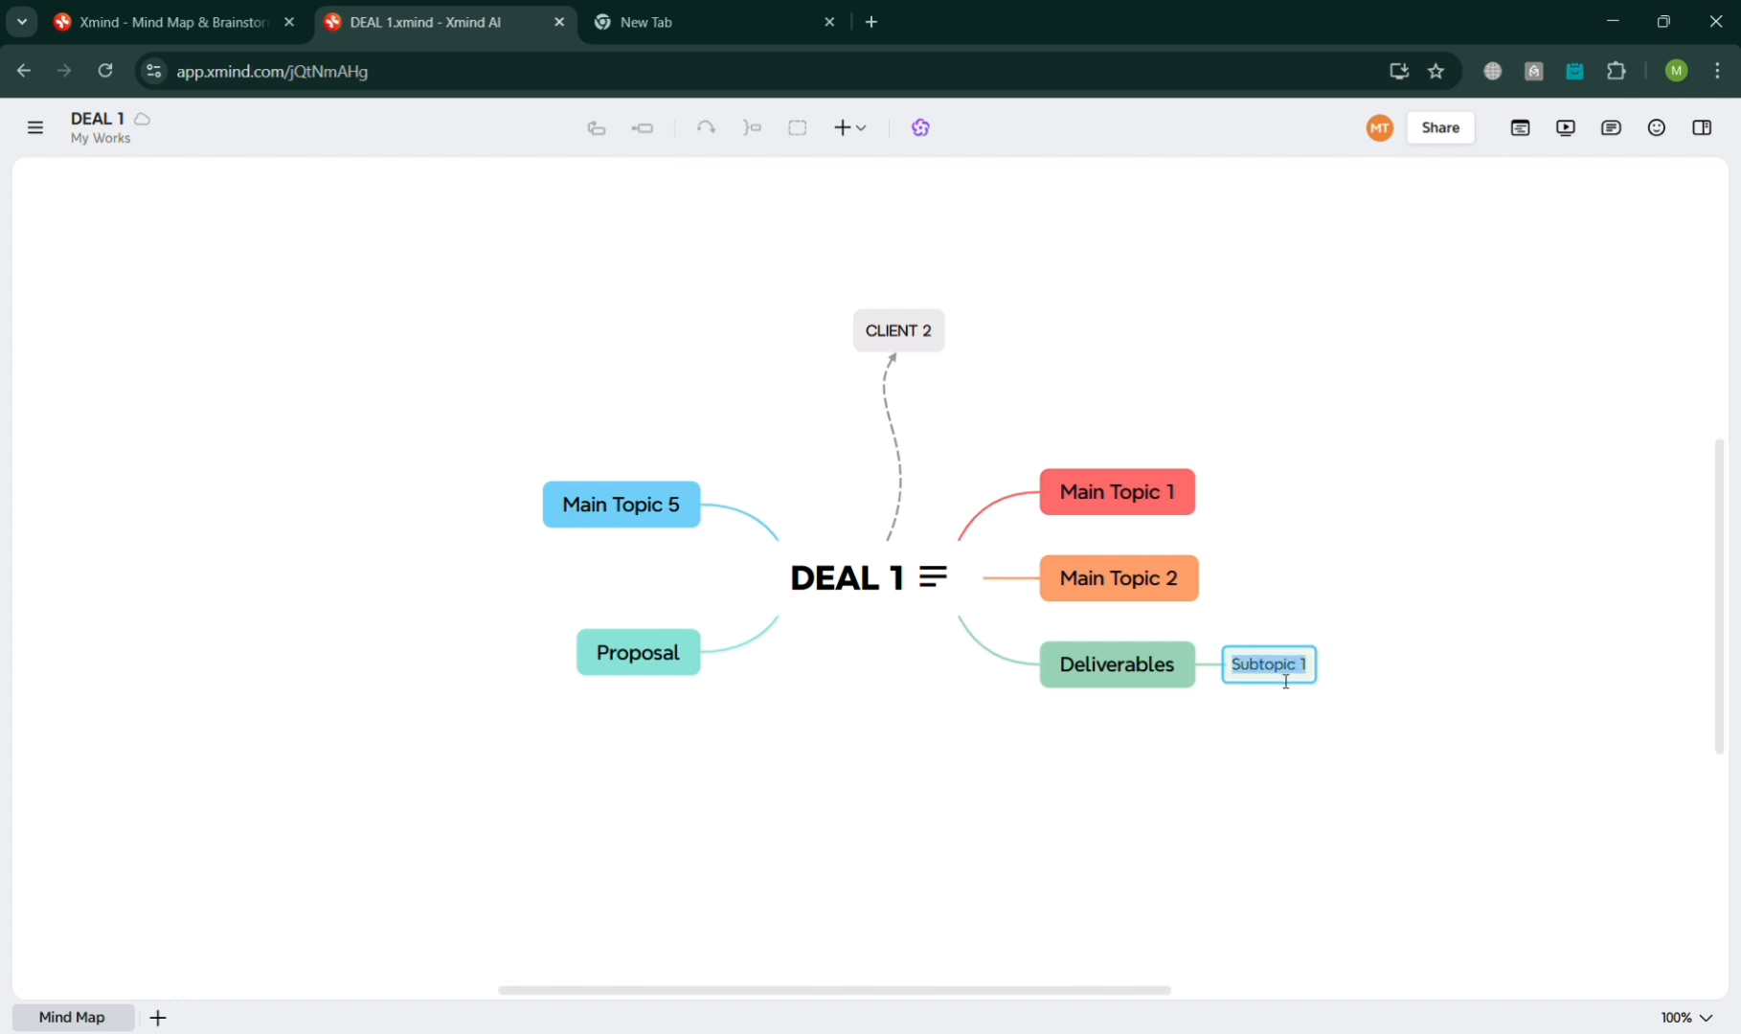
type("CHAPTER 1")
left_click(1348, 706)
Collapse the Deliverables branch and expand it again
left_click(1154, 682)
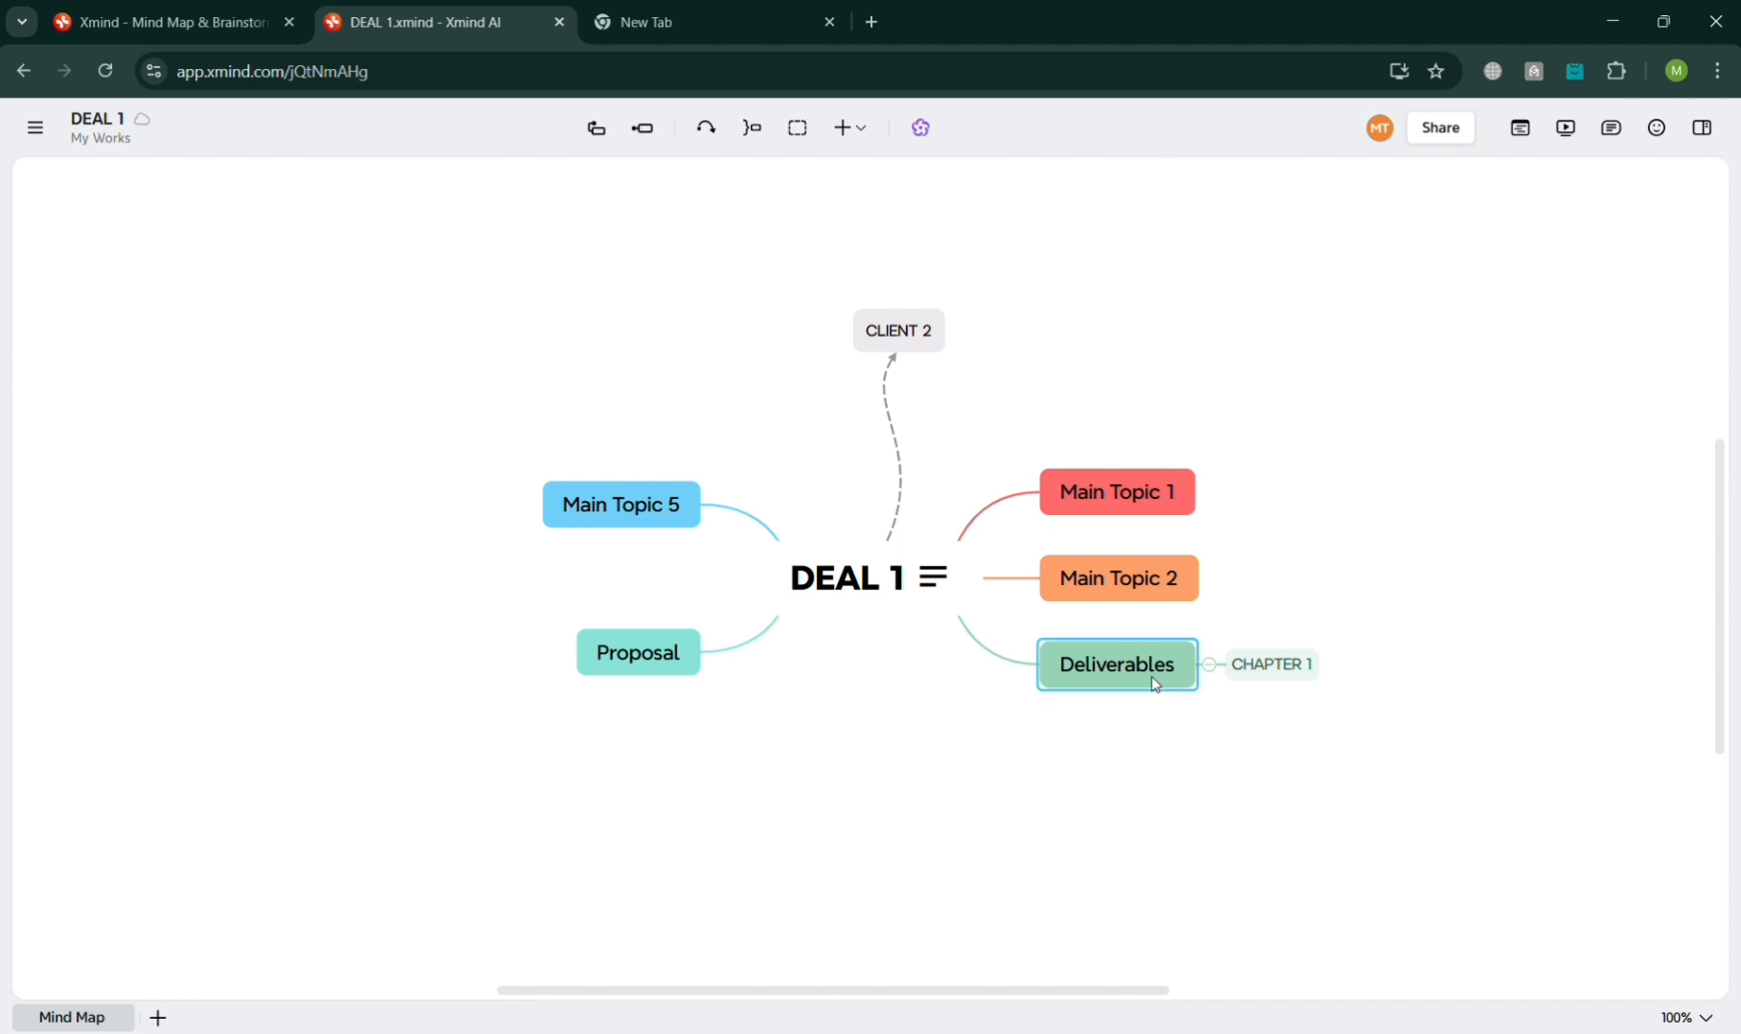
left_click(1210, 665)
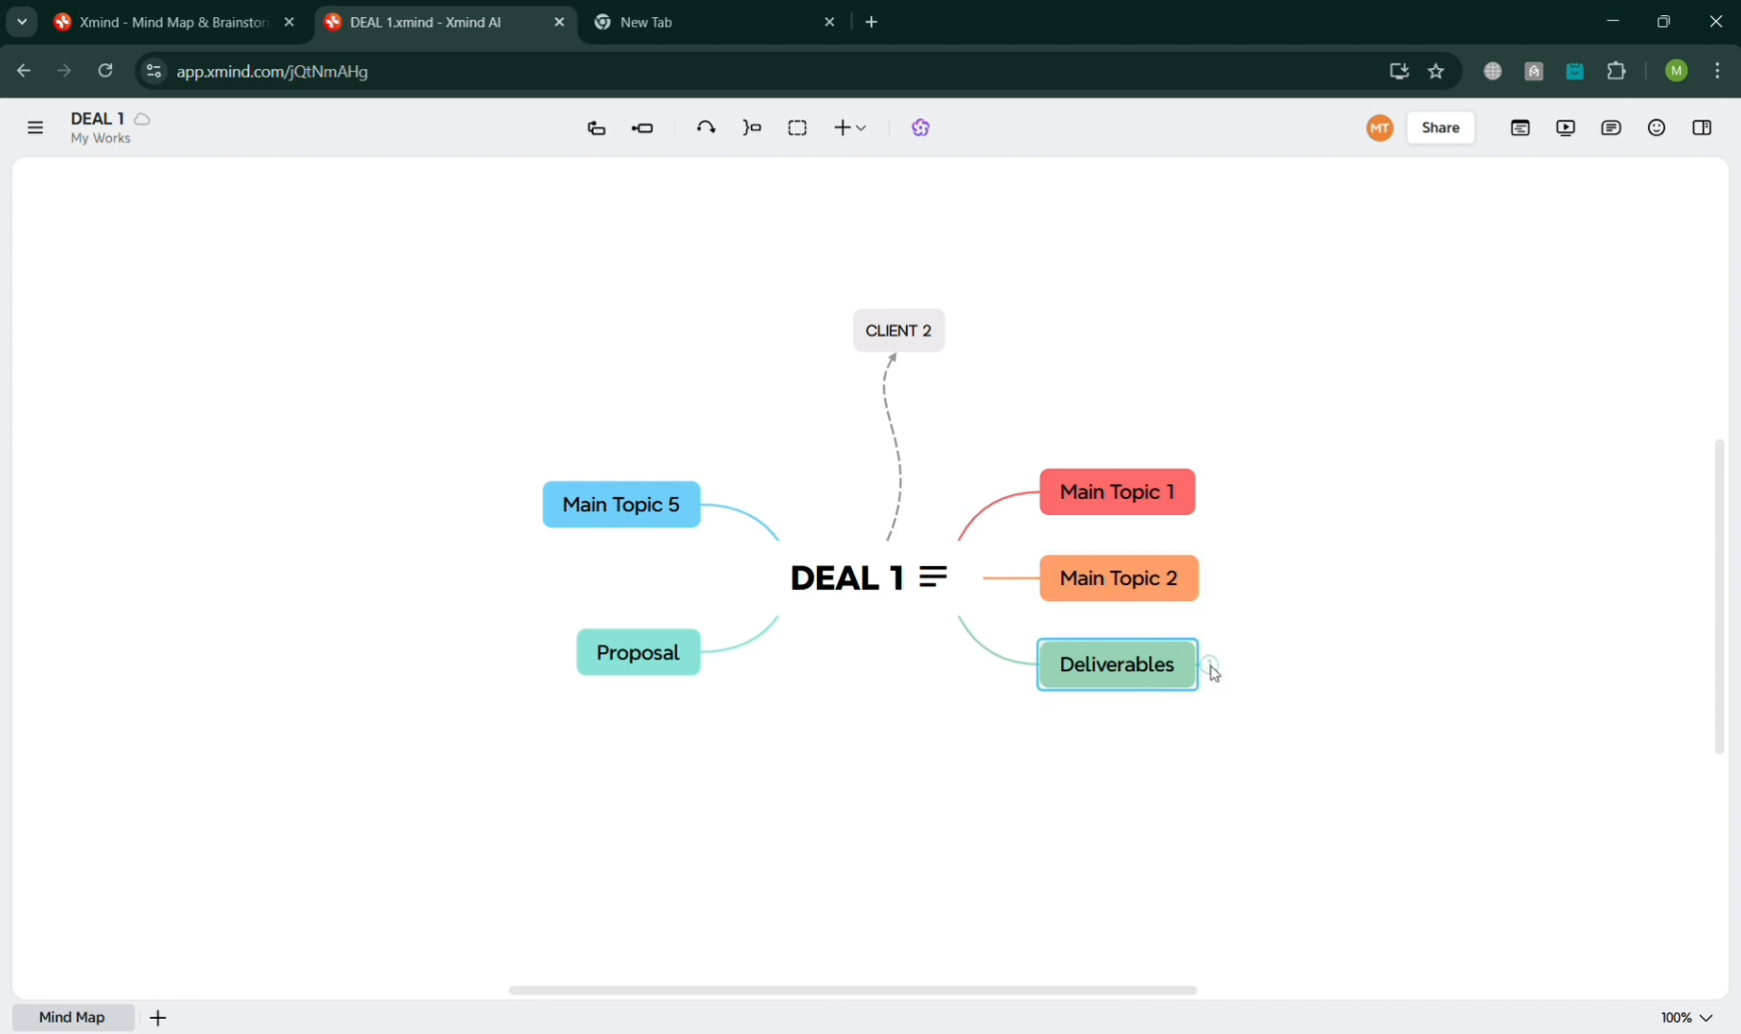
left_click(1210, 666)
Select DEAL 1, CLIENT 2 and all the main topics together and move the map slightly left and down on the canvas
left_click(904, 584)
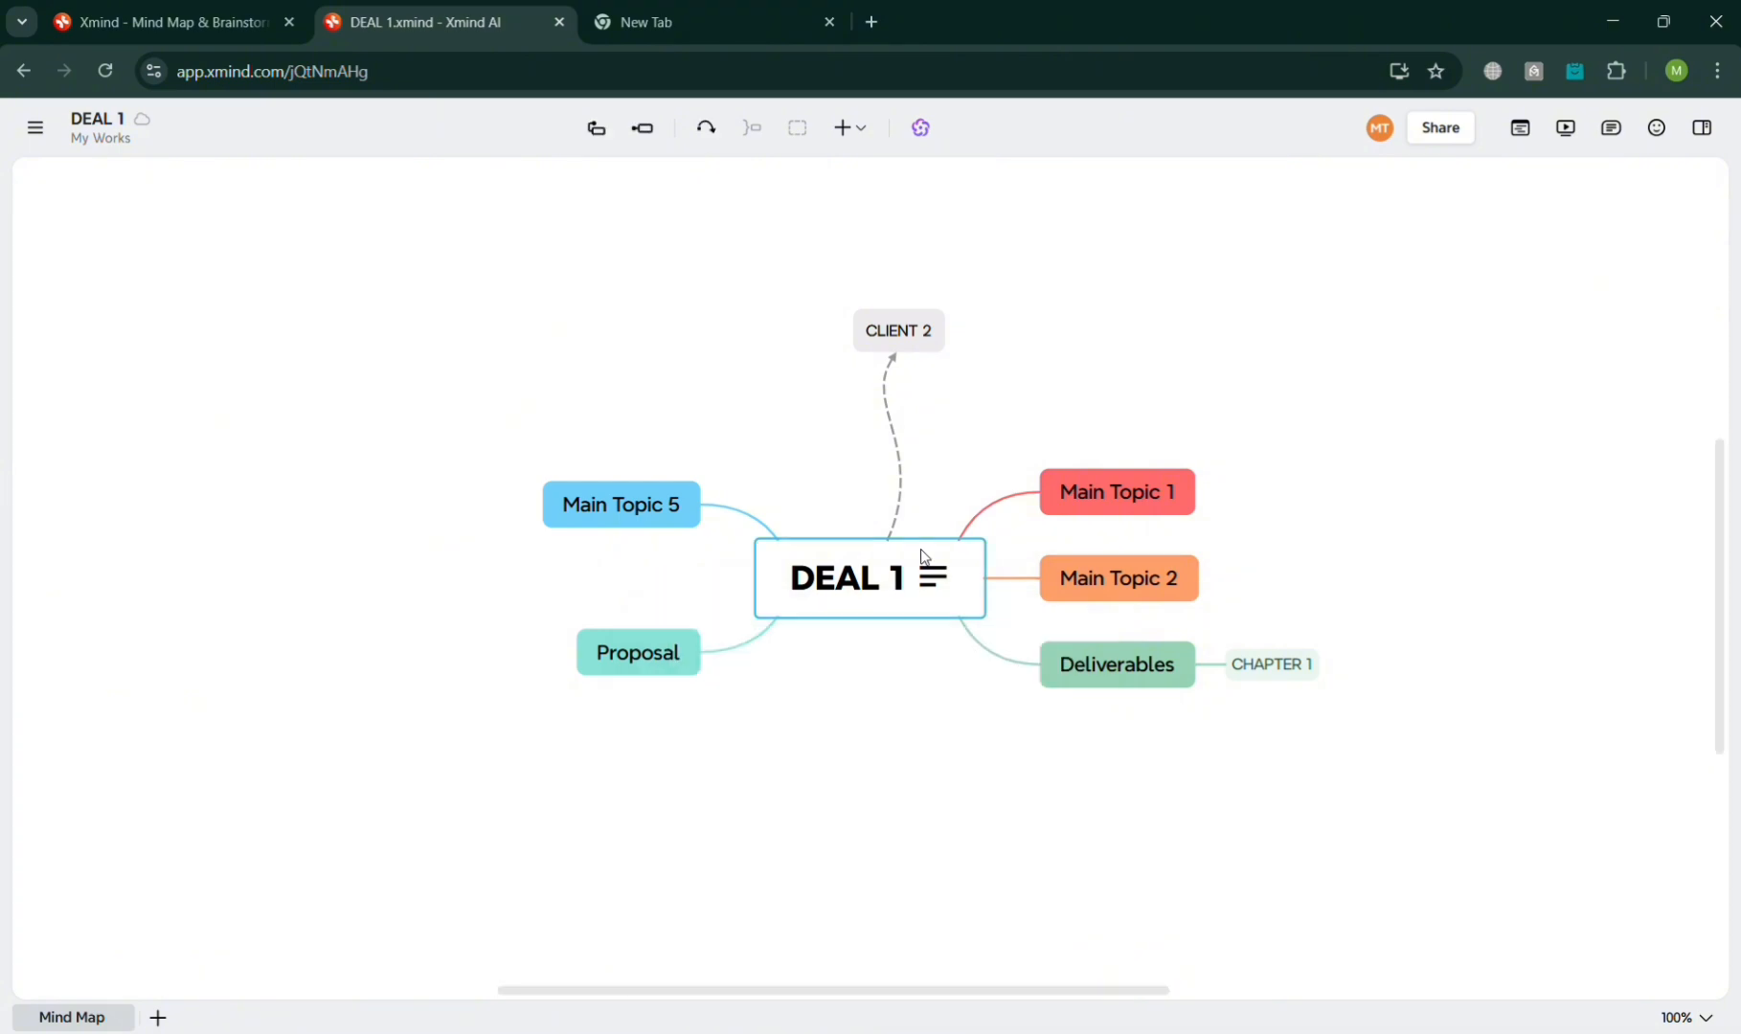
left_click(924, 558)
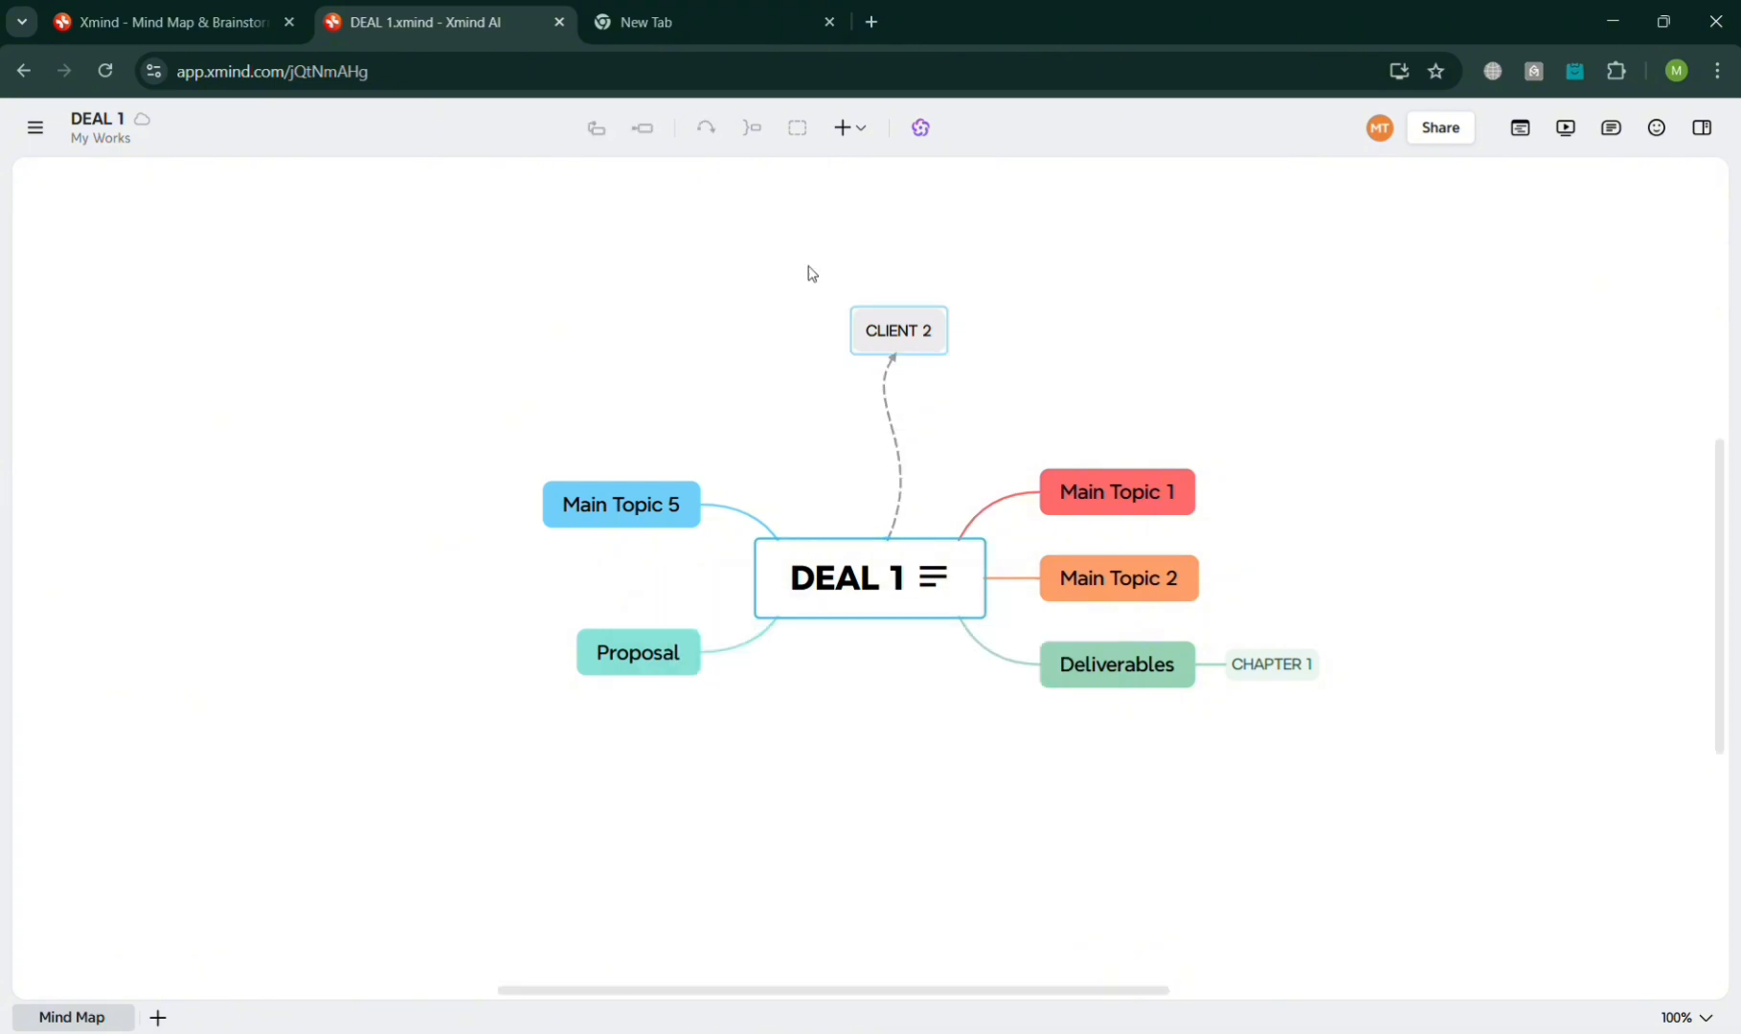
left_click_drag(622, 269, 1219, 760)
left_click_drag(959, 551, 861, 580)
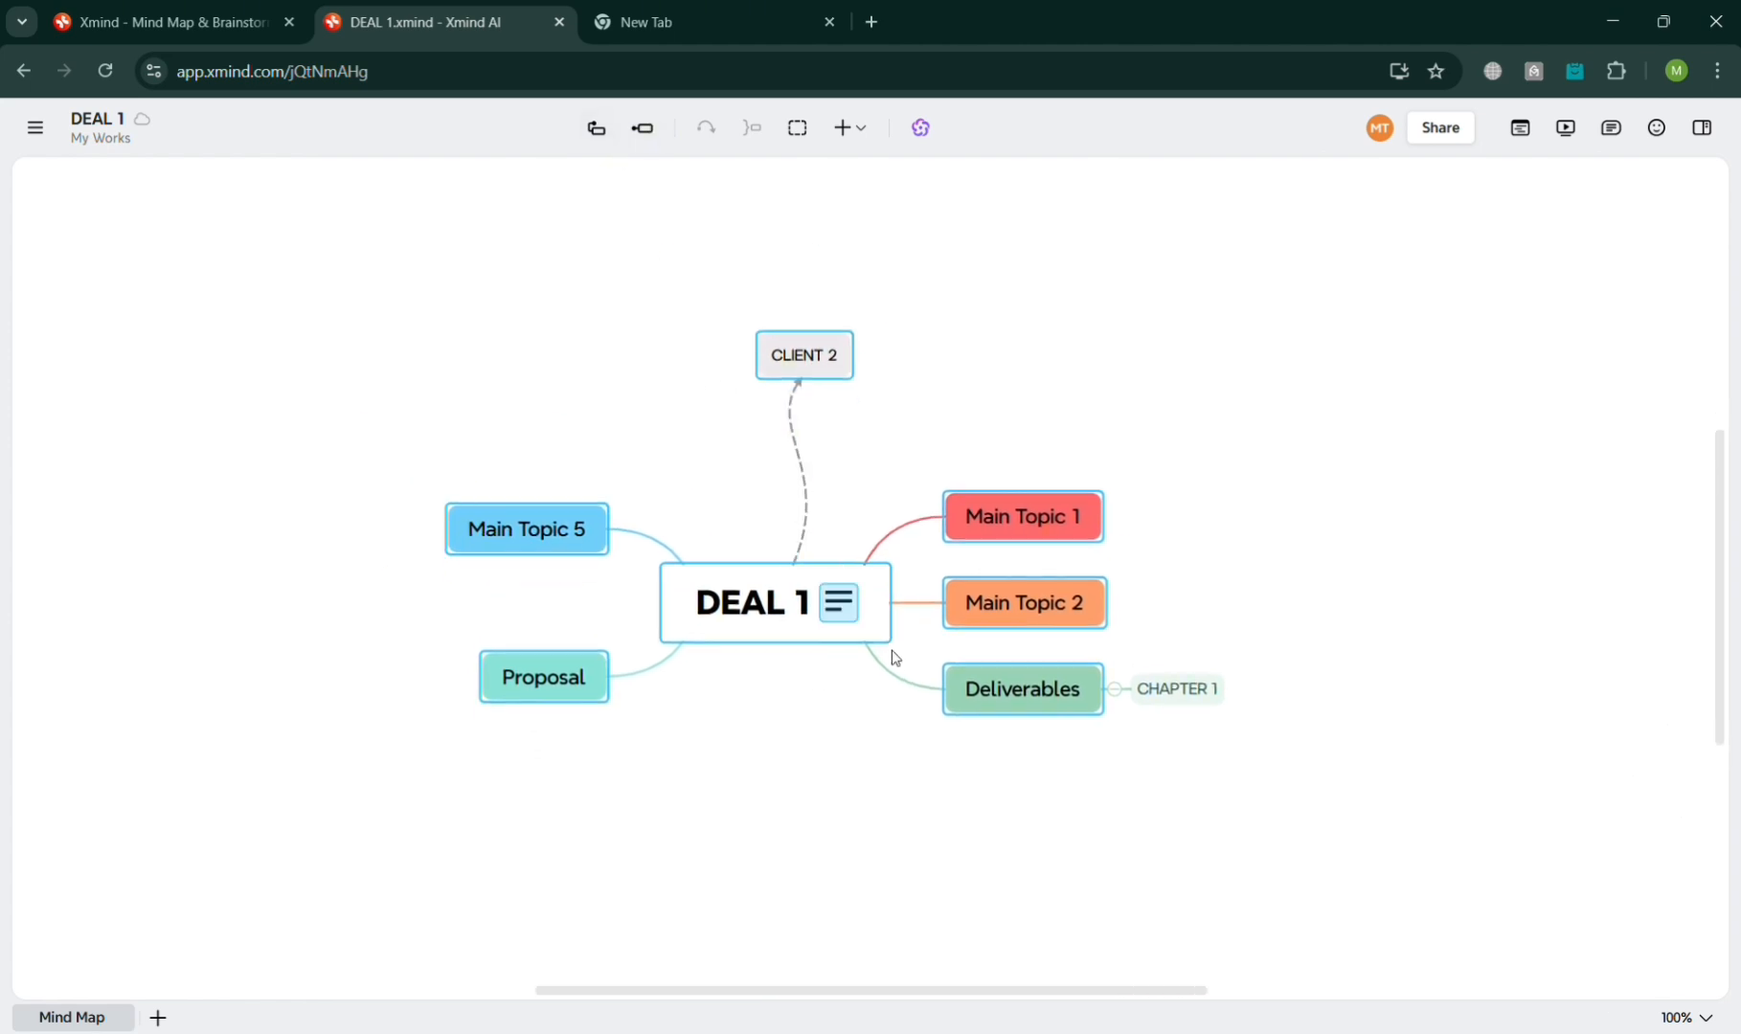
Add three more subtopics under Deliverables below CHAPTER 1
left_click(1057, 715)
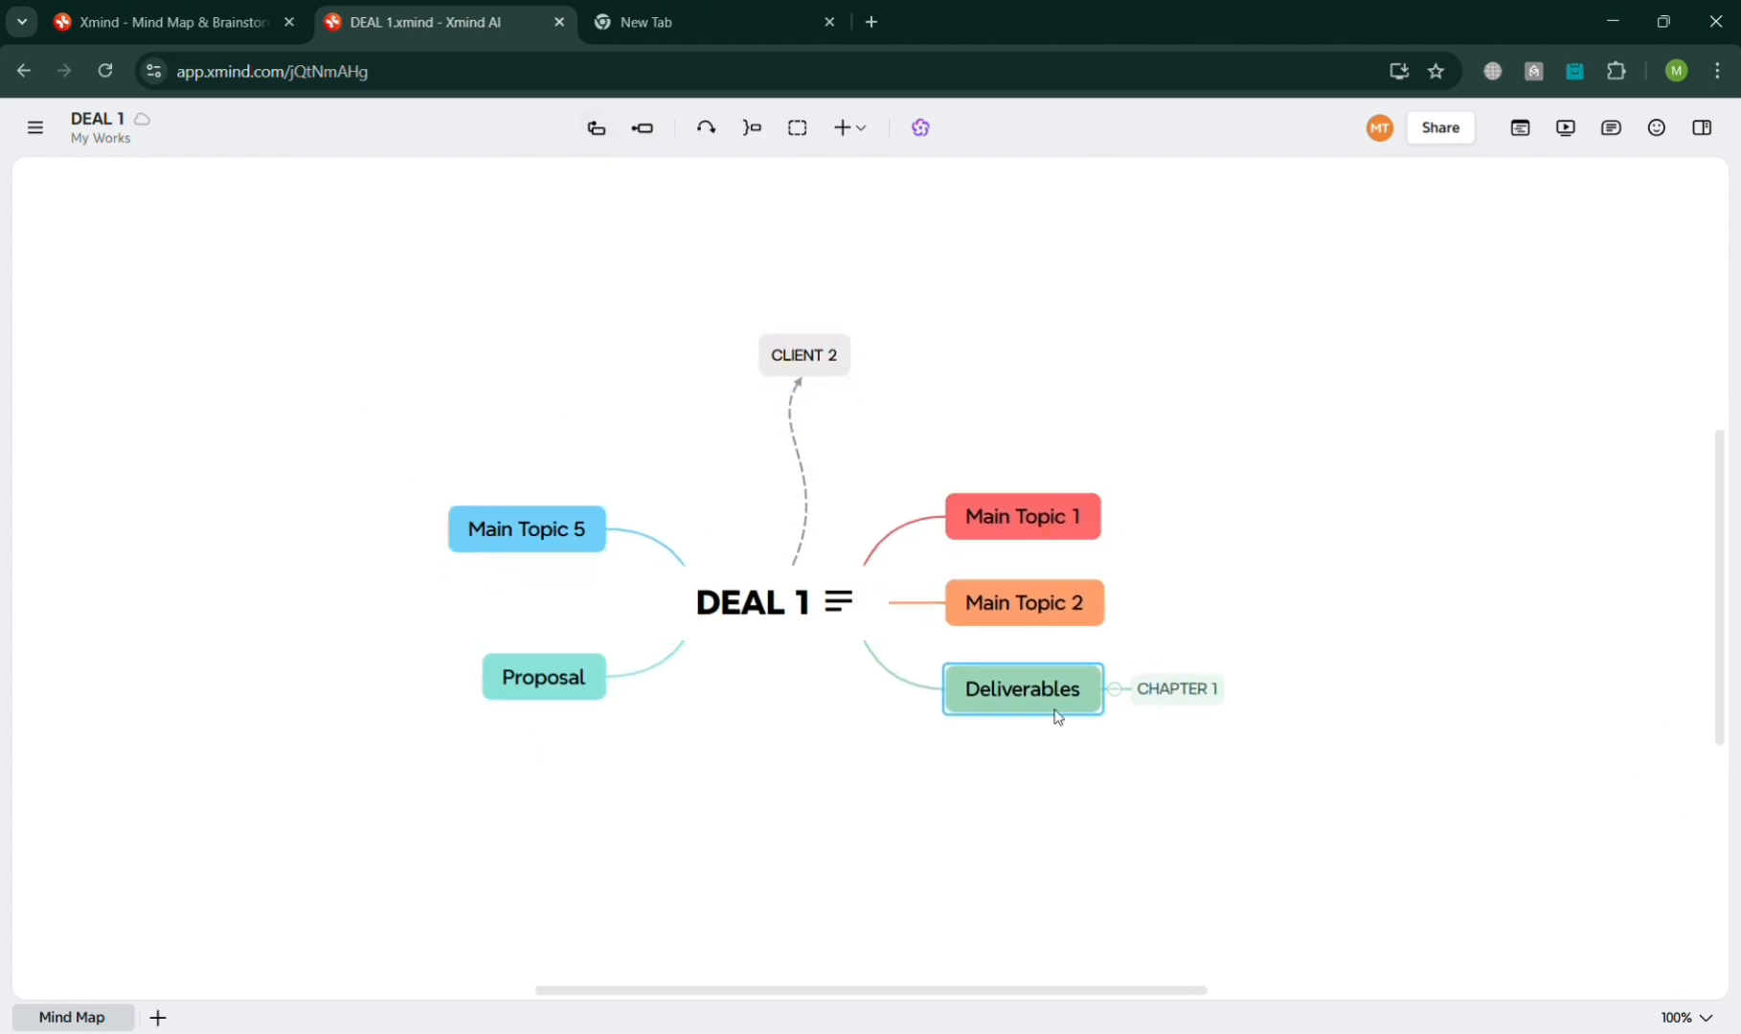
left_click(640, 130)
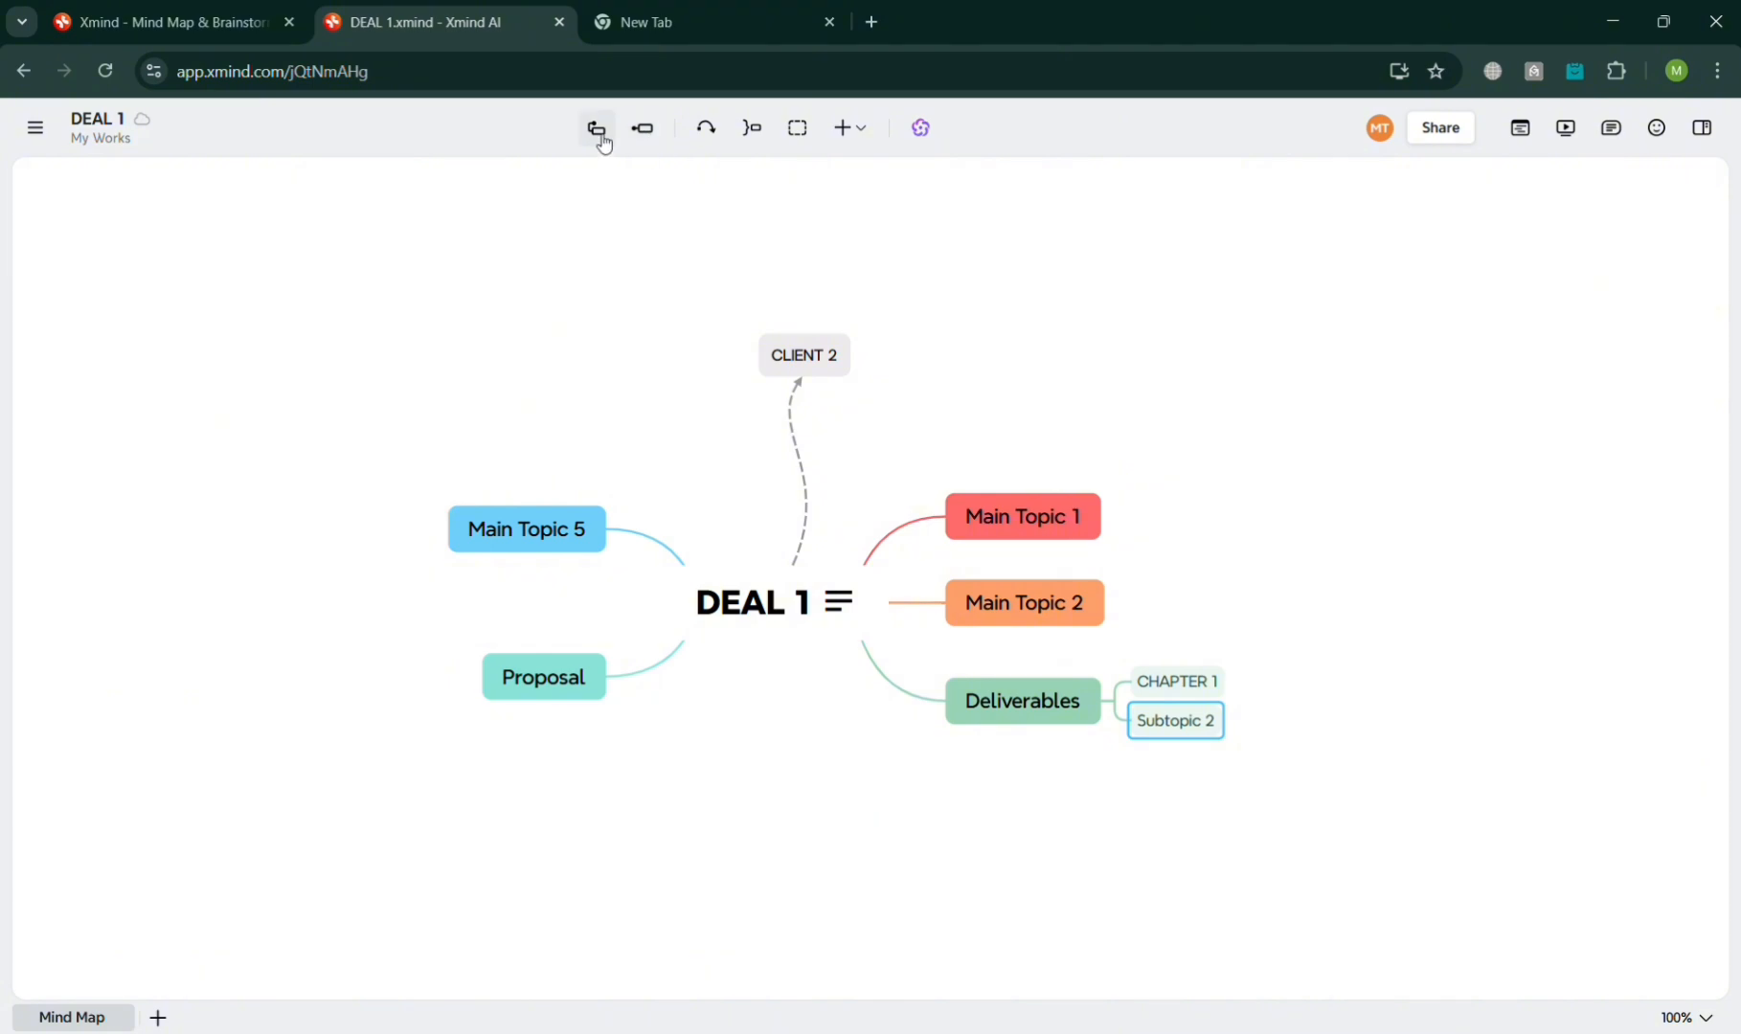
left_click(598, 131)
left_click(601, 137)
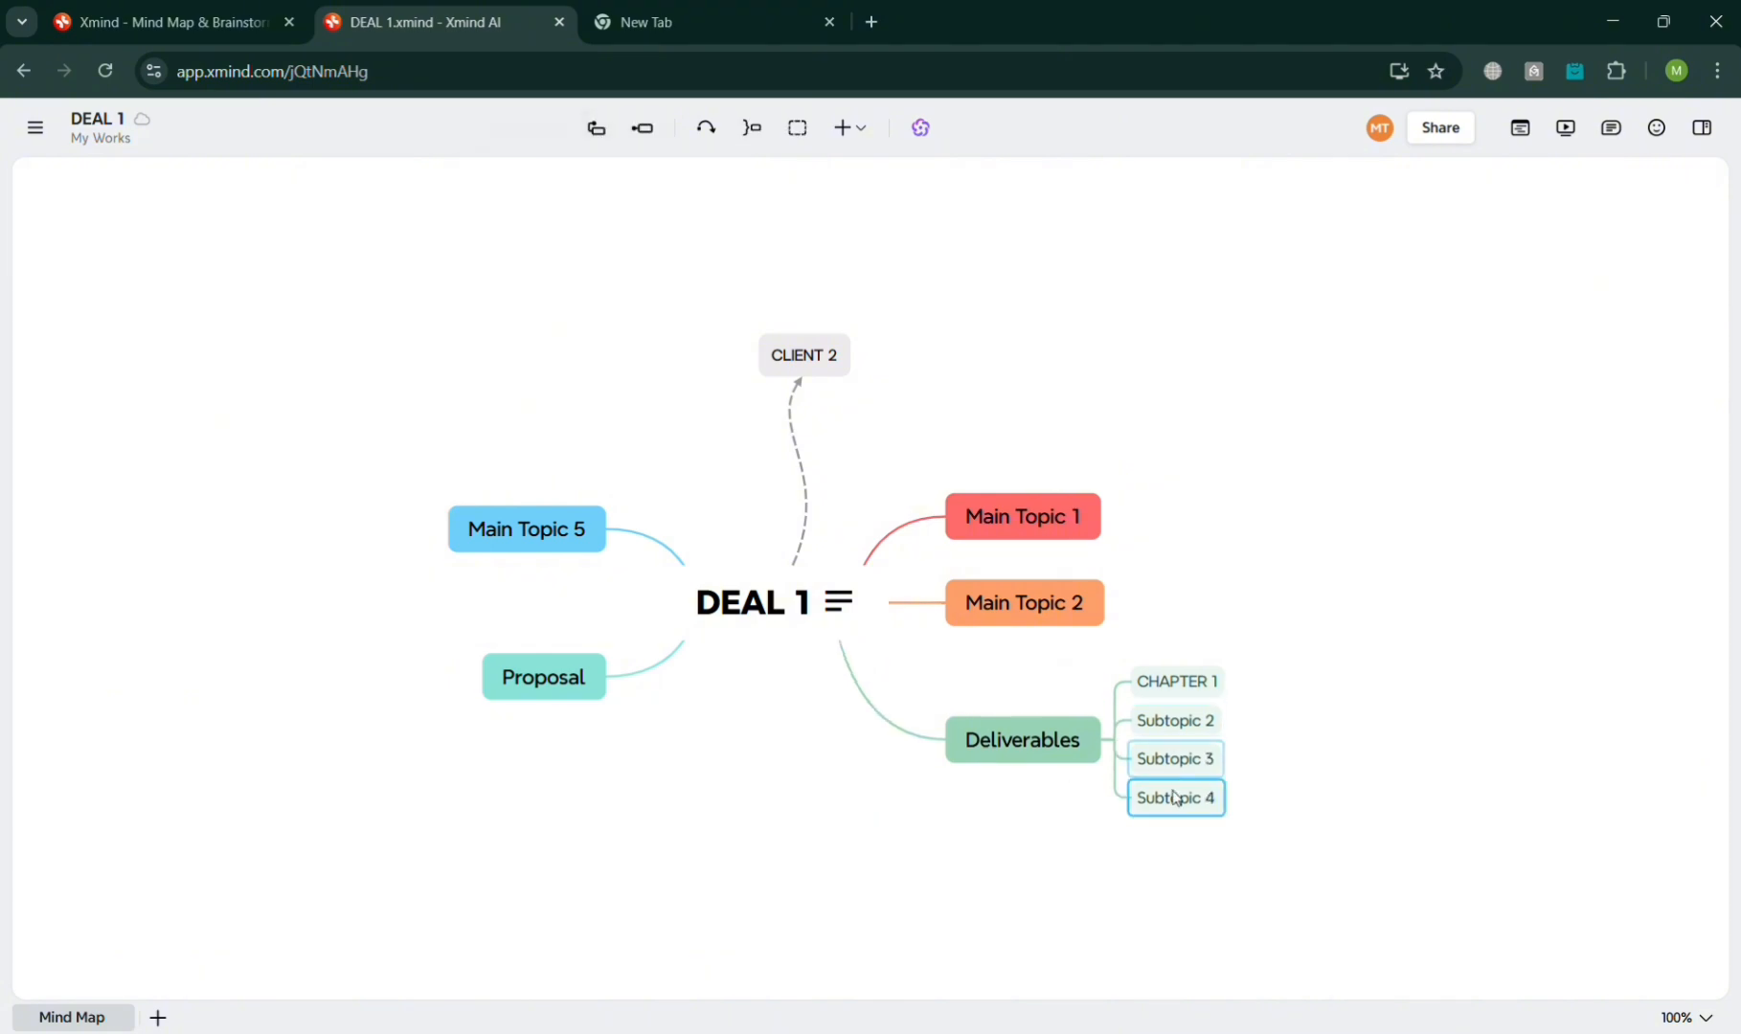
Add one more main topic to DEAL 1 and attach a summary to it
left_click(747, 613)
left_click(643, 127)
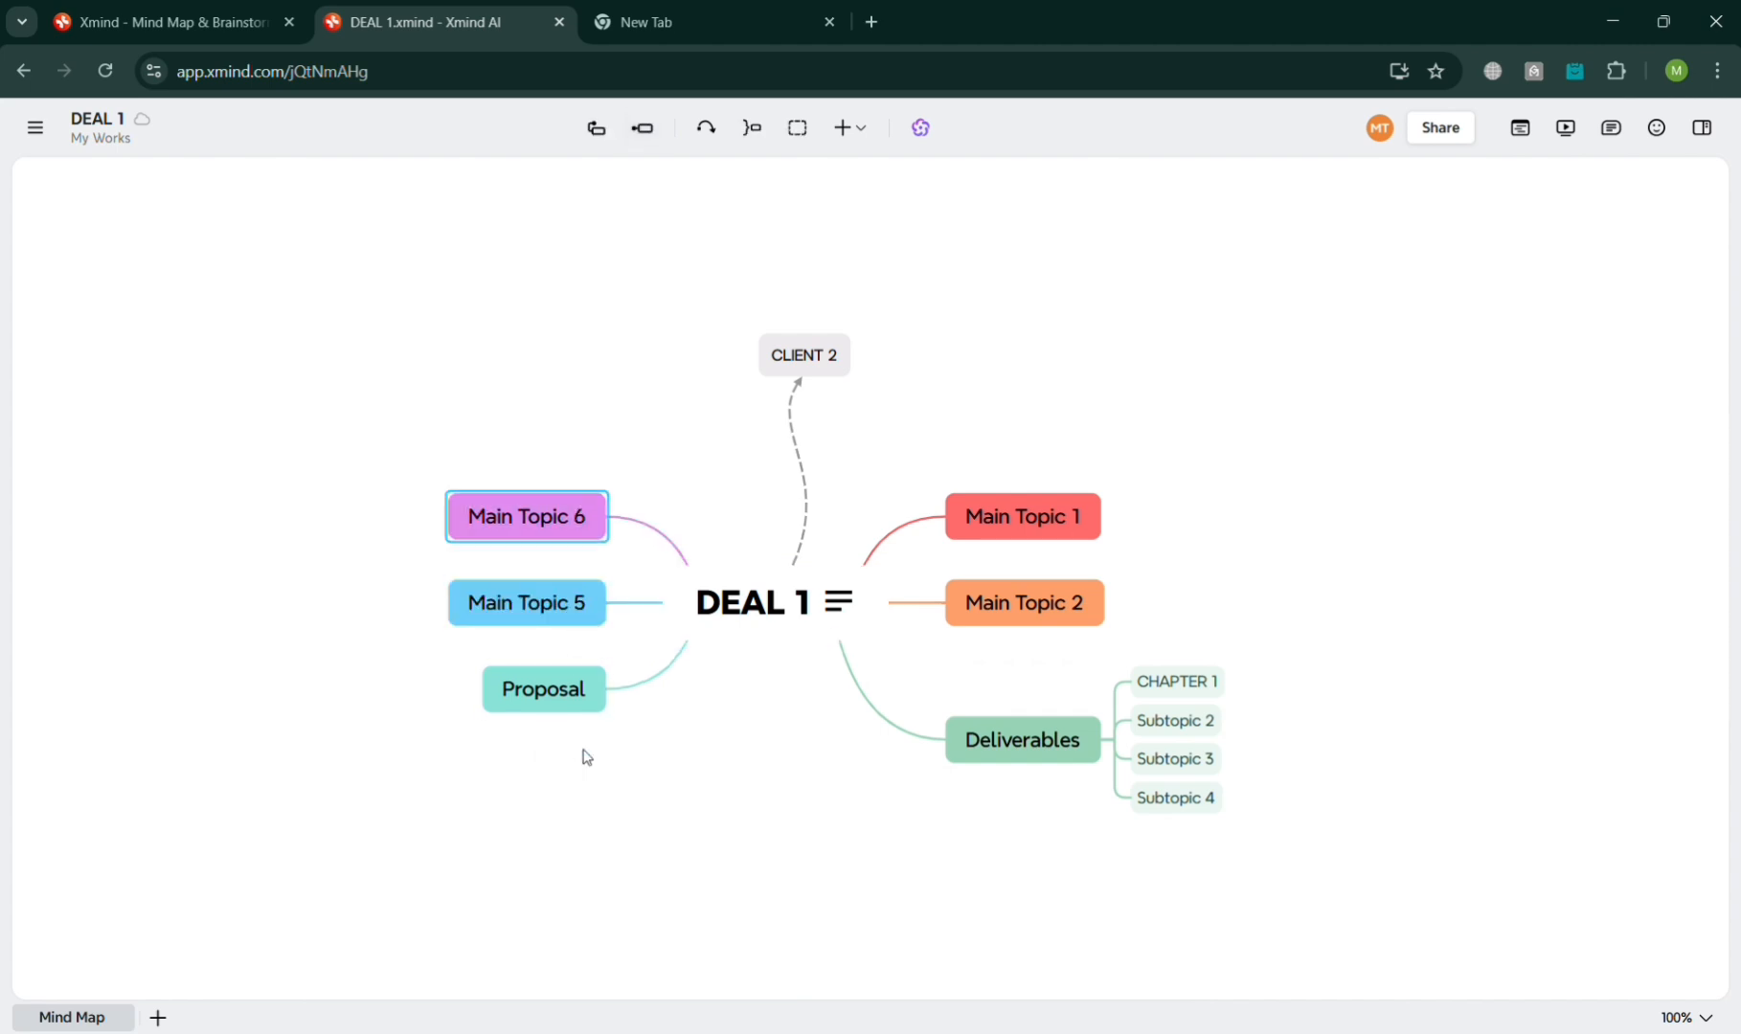
left_click(752, 132)
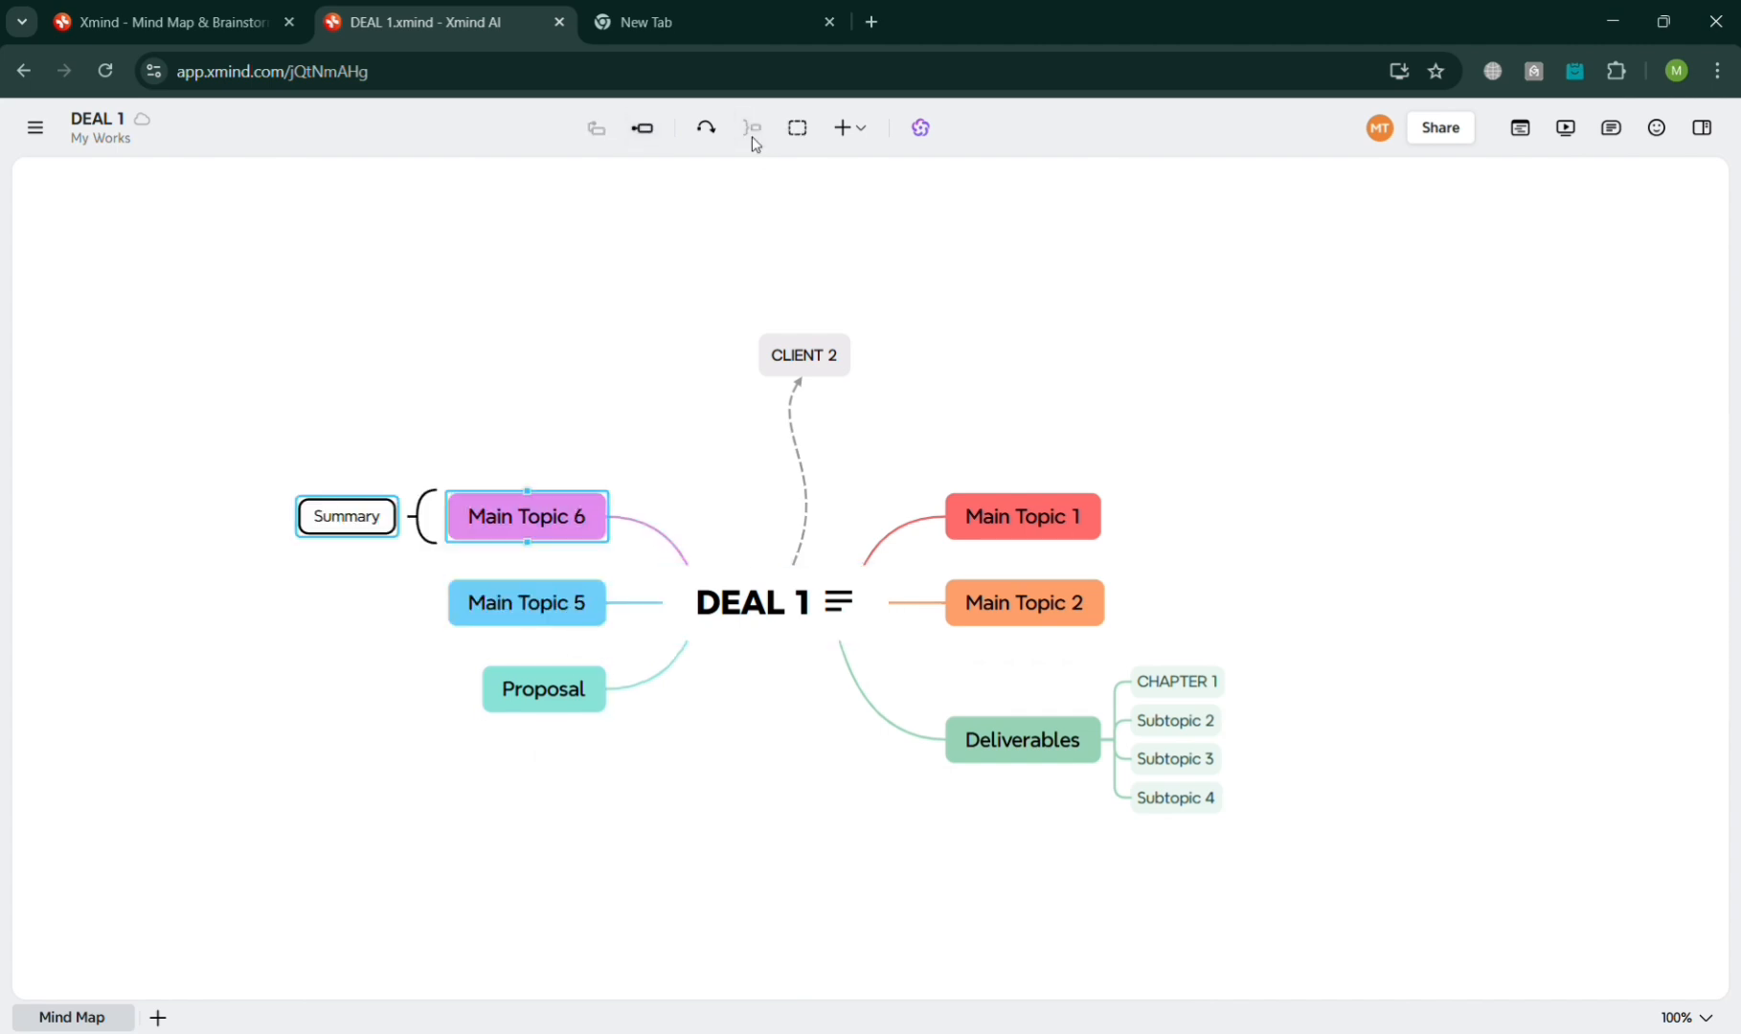
left_click(469, 606)
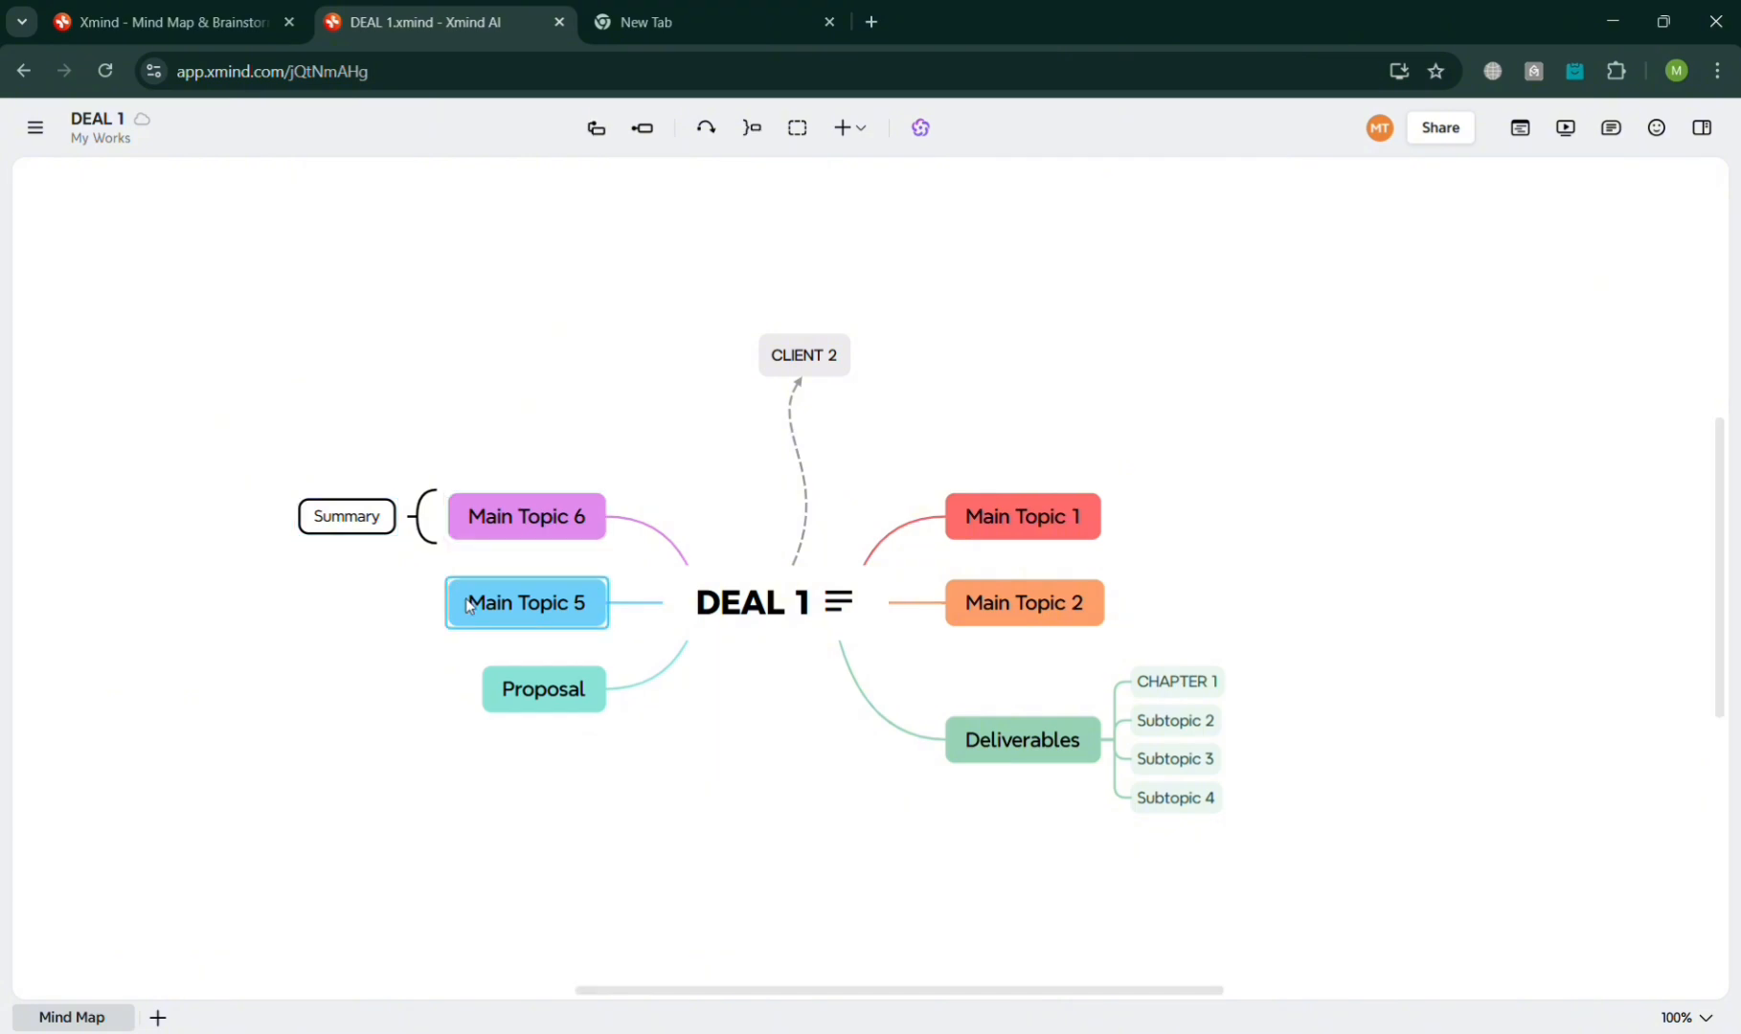
double_click(369, 519)
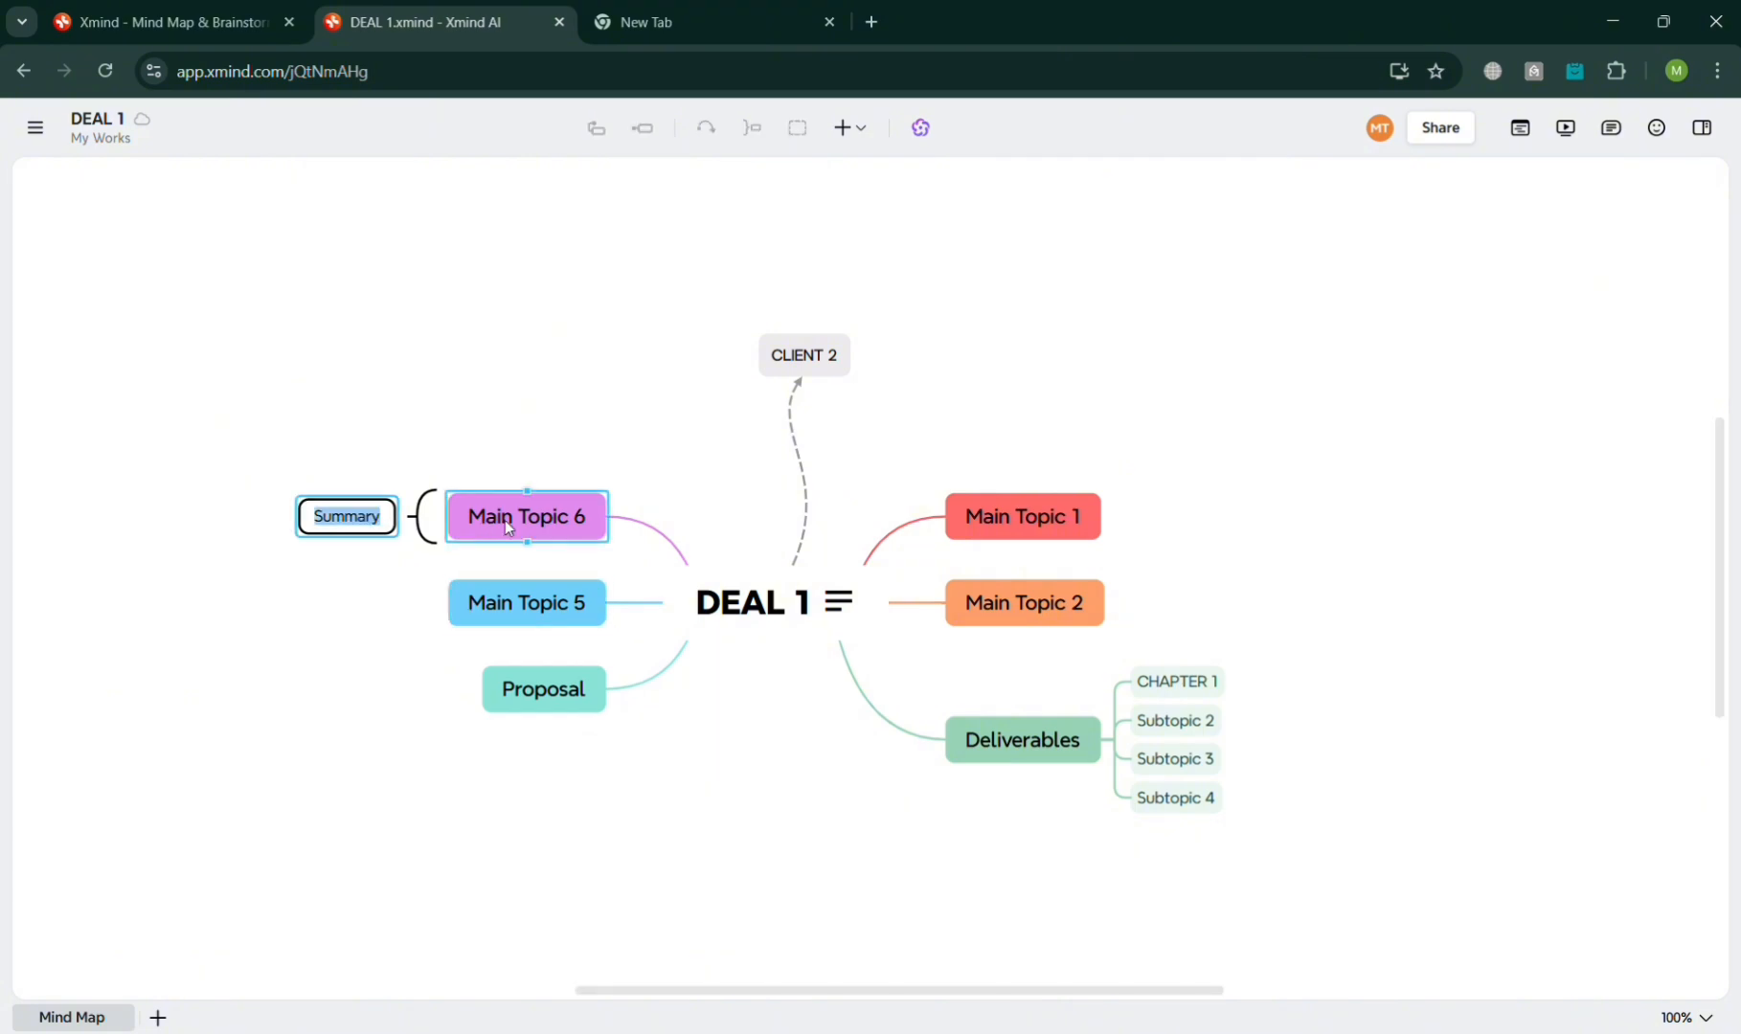
Examine the AI options for the whole selected map, including Grow Ideas, and the elements that can be inserted
left_click(931, 129)
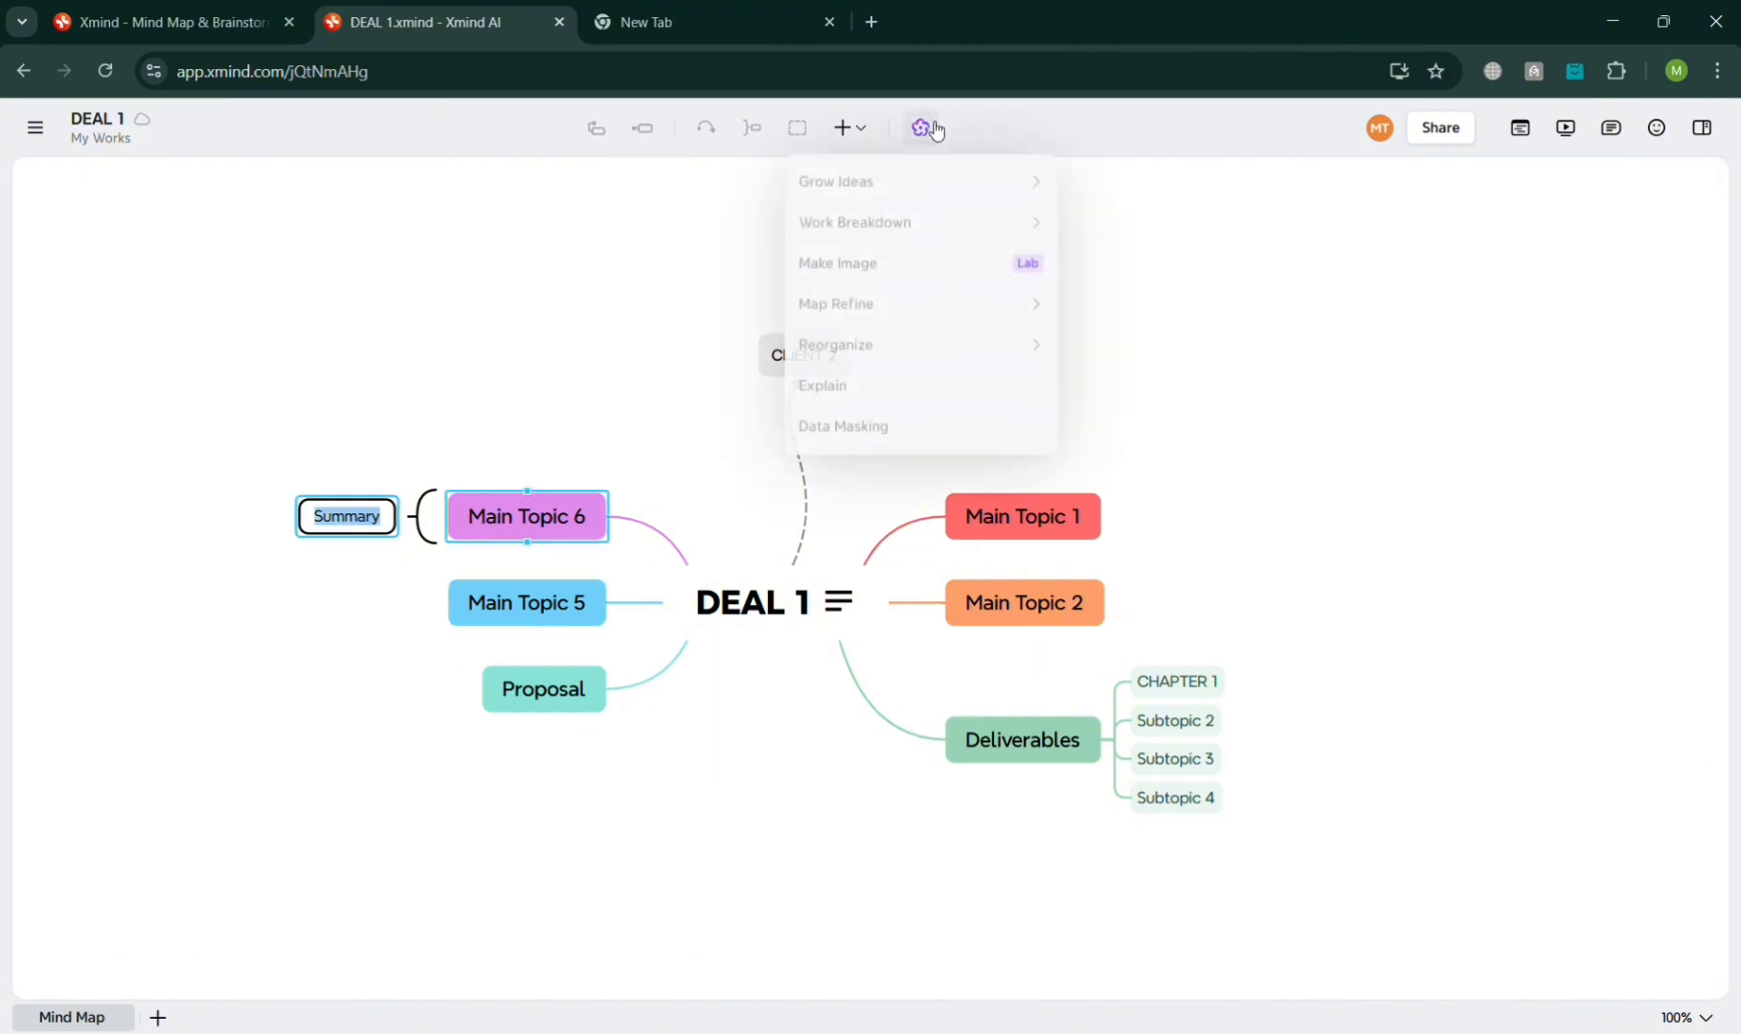
left_click(727, 353)
left_click_drag(343, 297, 1295, 929)
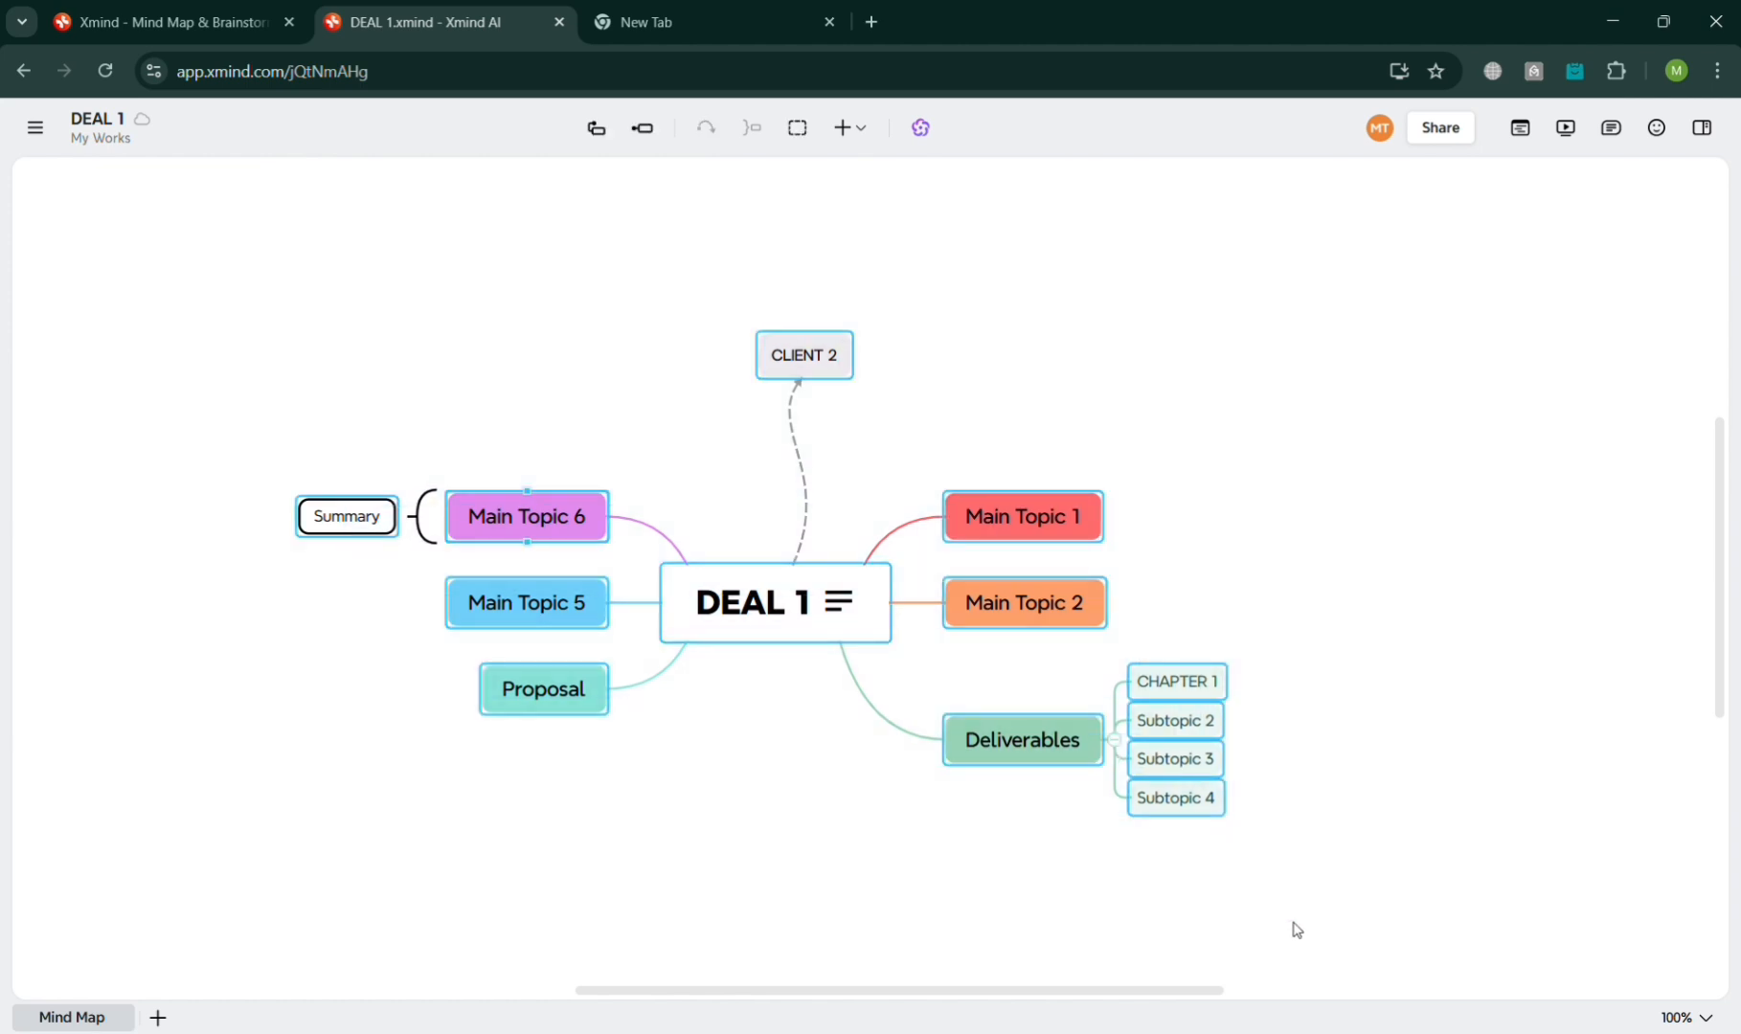
left_click(921, 129)
mouse_move(950, 191)
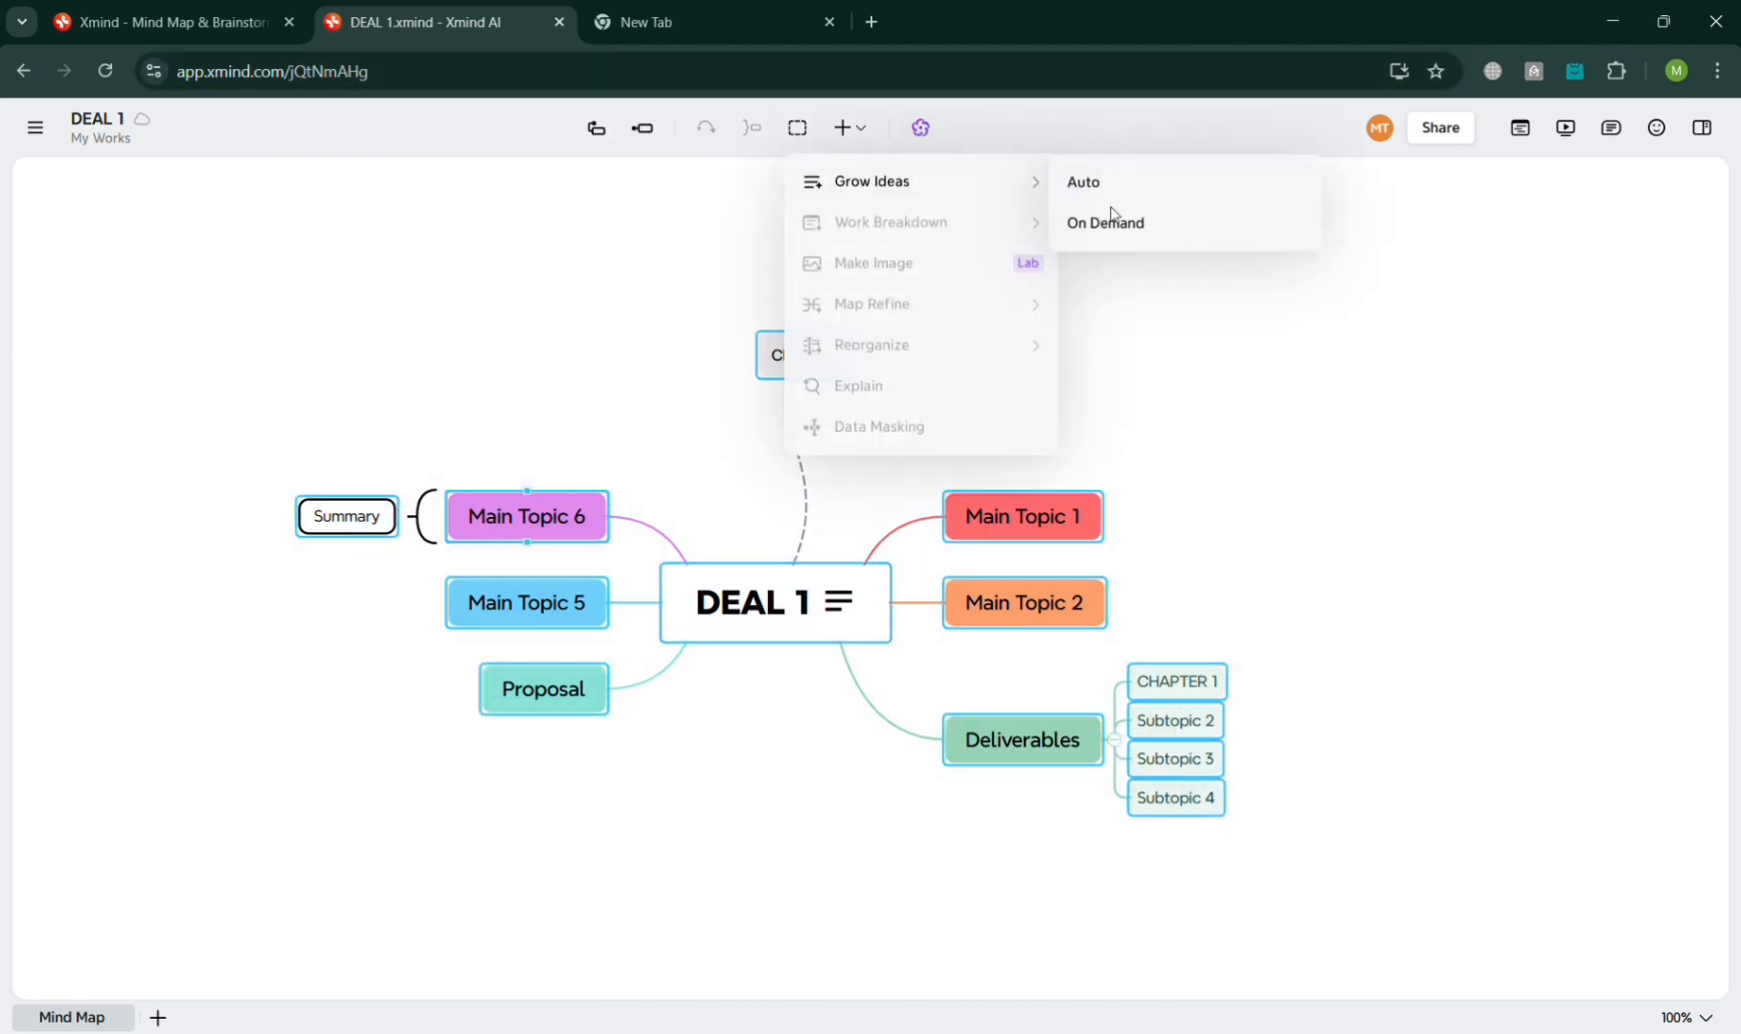
left_click(1317, 400)
left_click(856, 128)
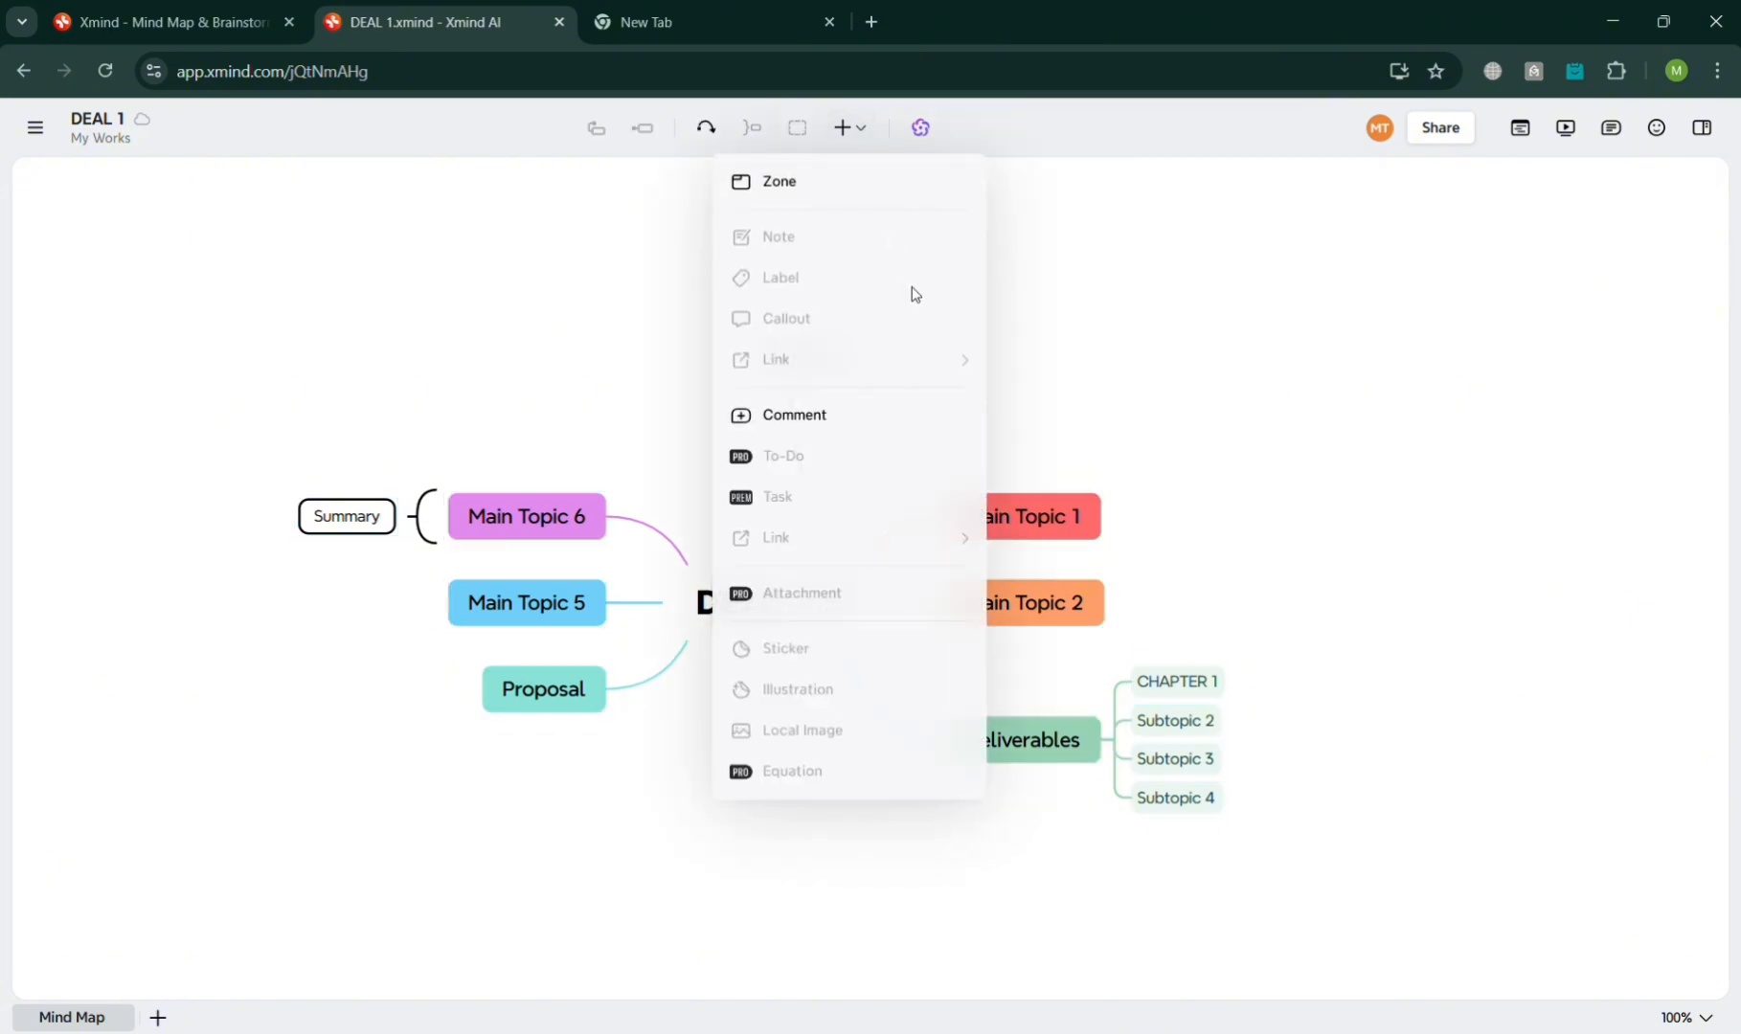
left_click(945, 913)
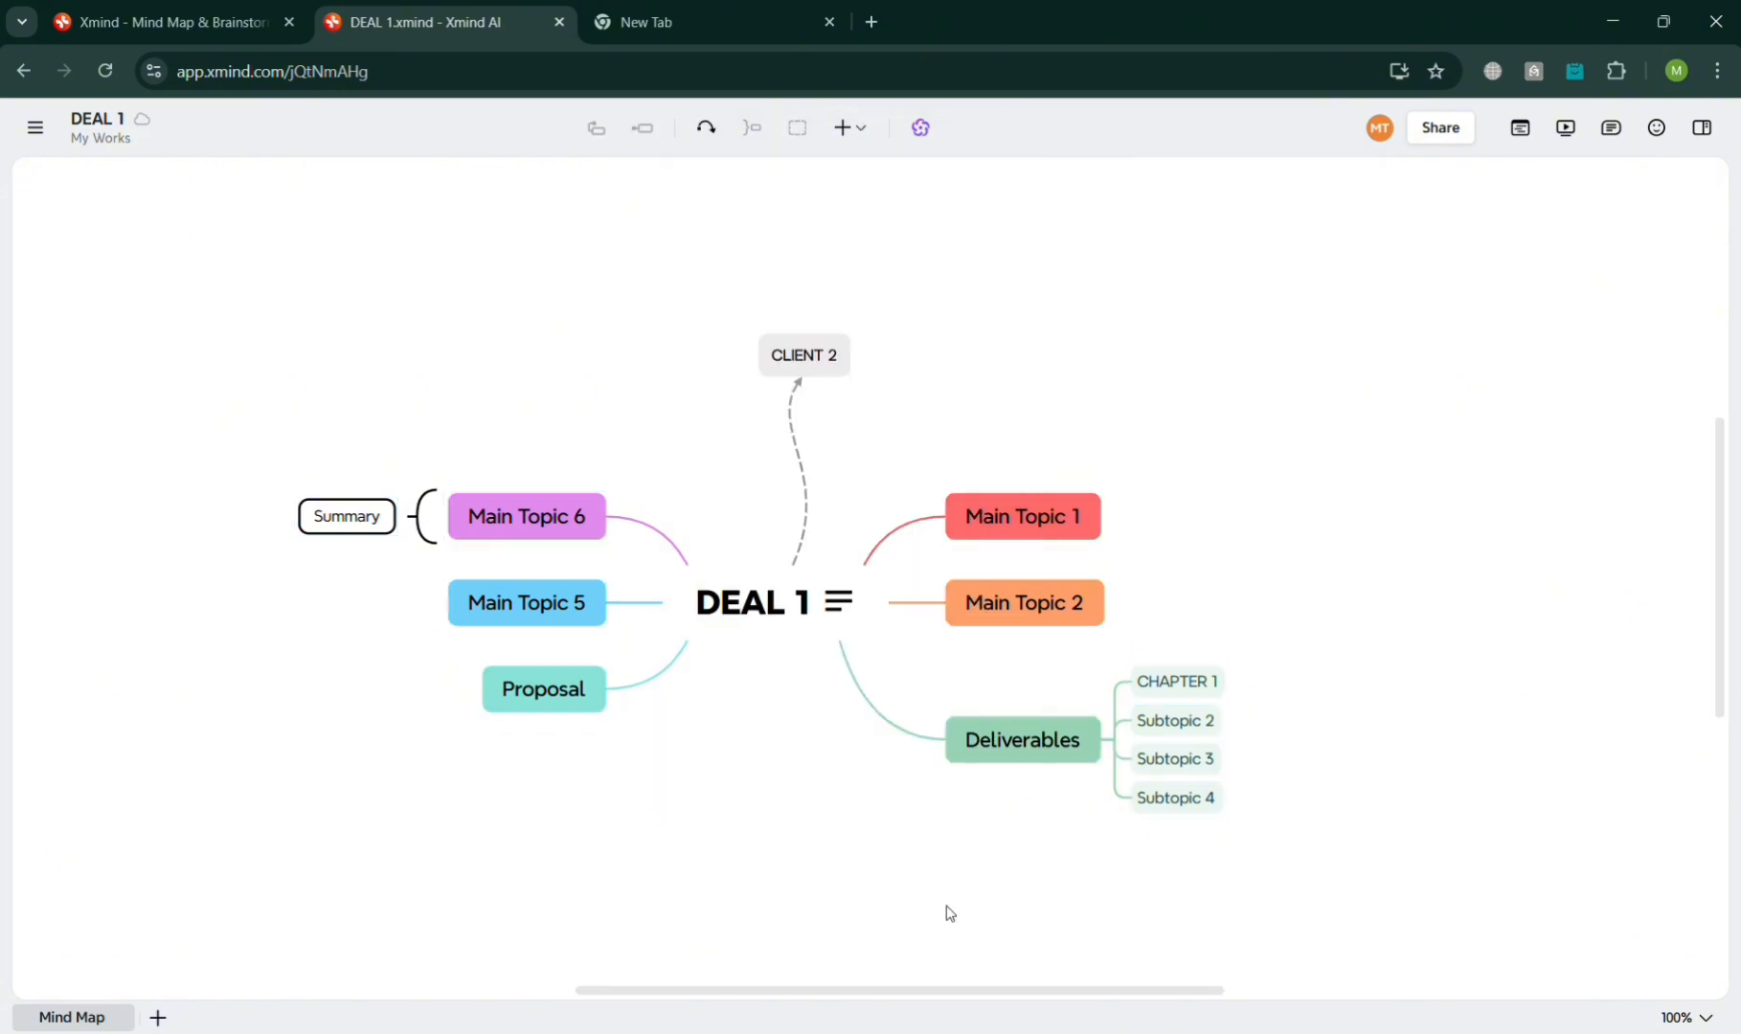
Examine the elements that can be inserted on DEAL 1 and the hyperlink options, without adding a link
right_click(772, 607)
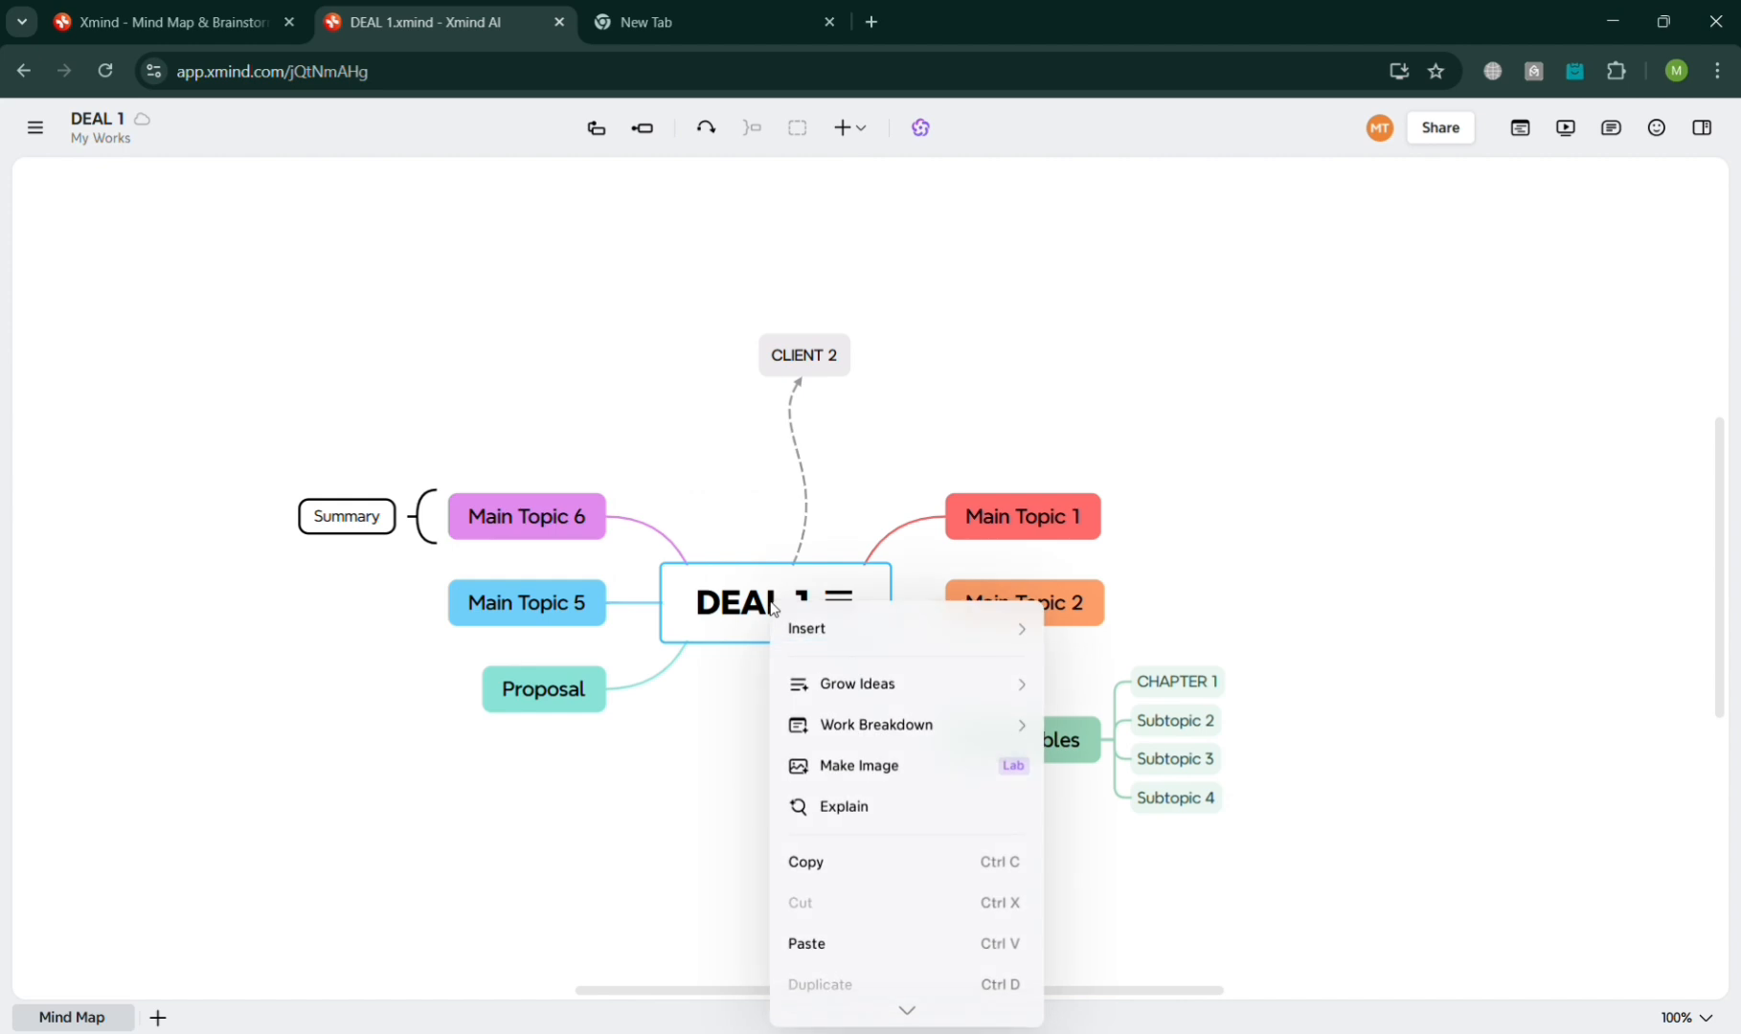
mouse_move(890, 642)
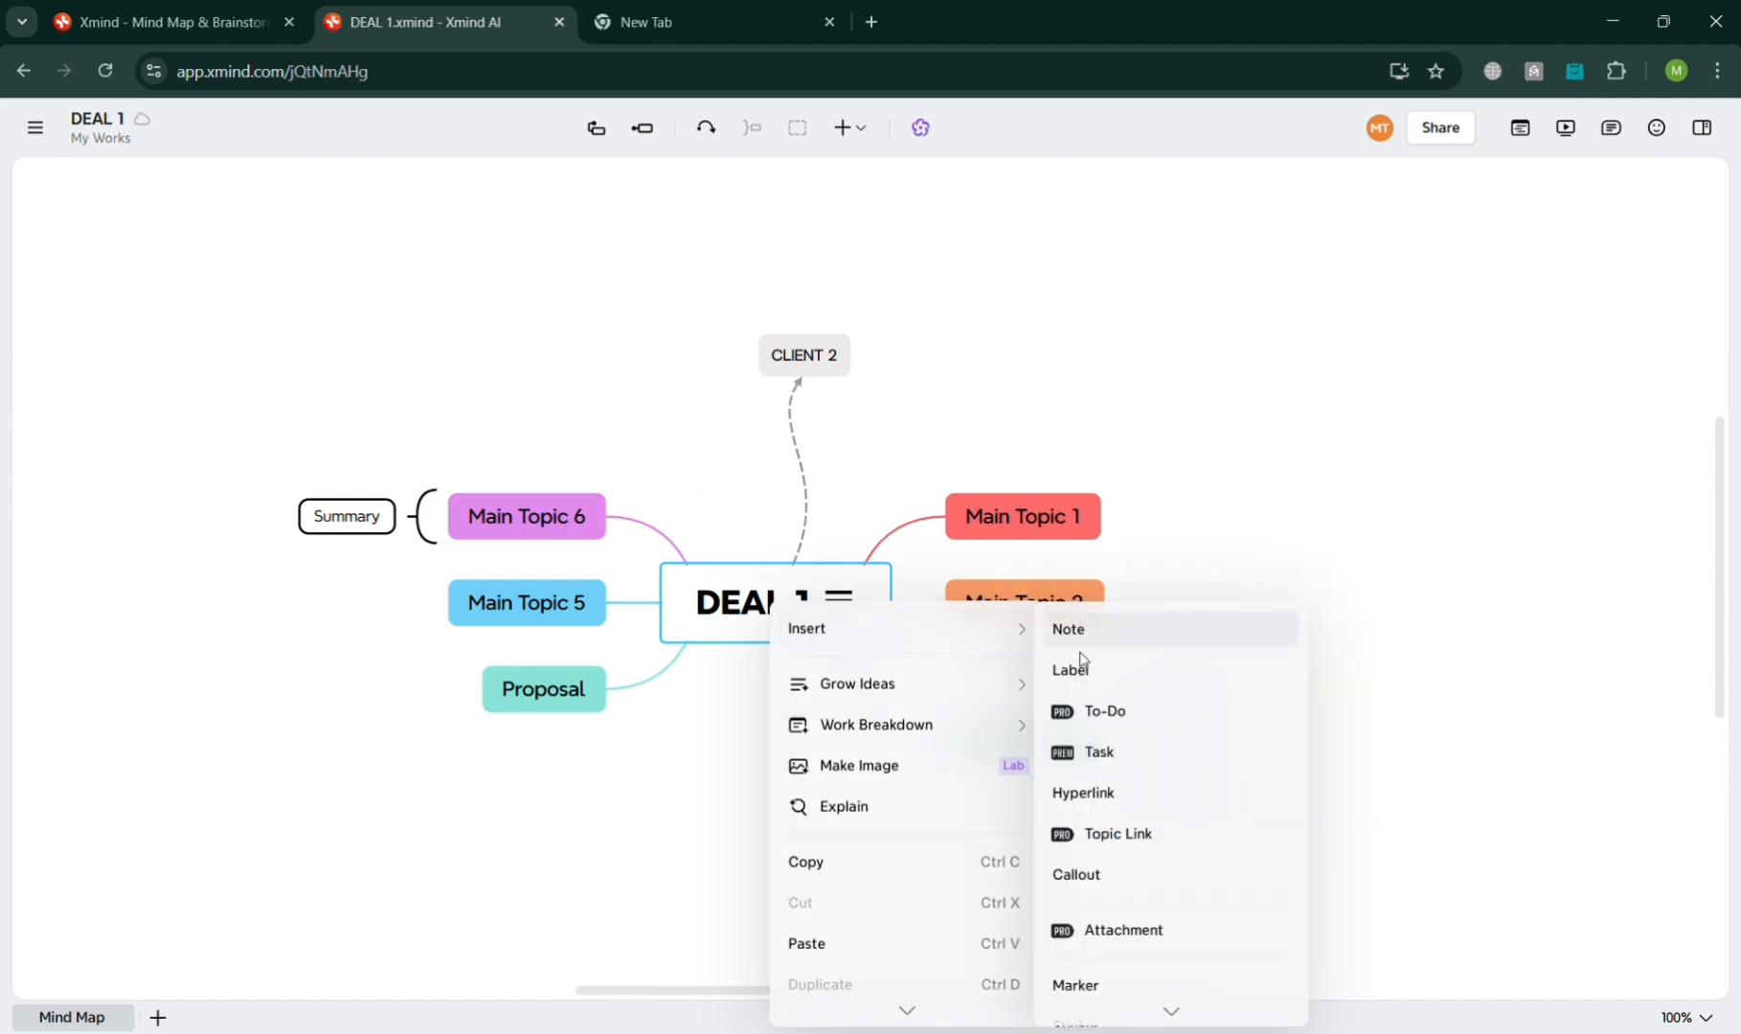
left_click(1135, 790)
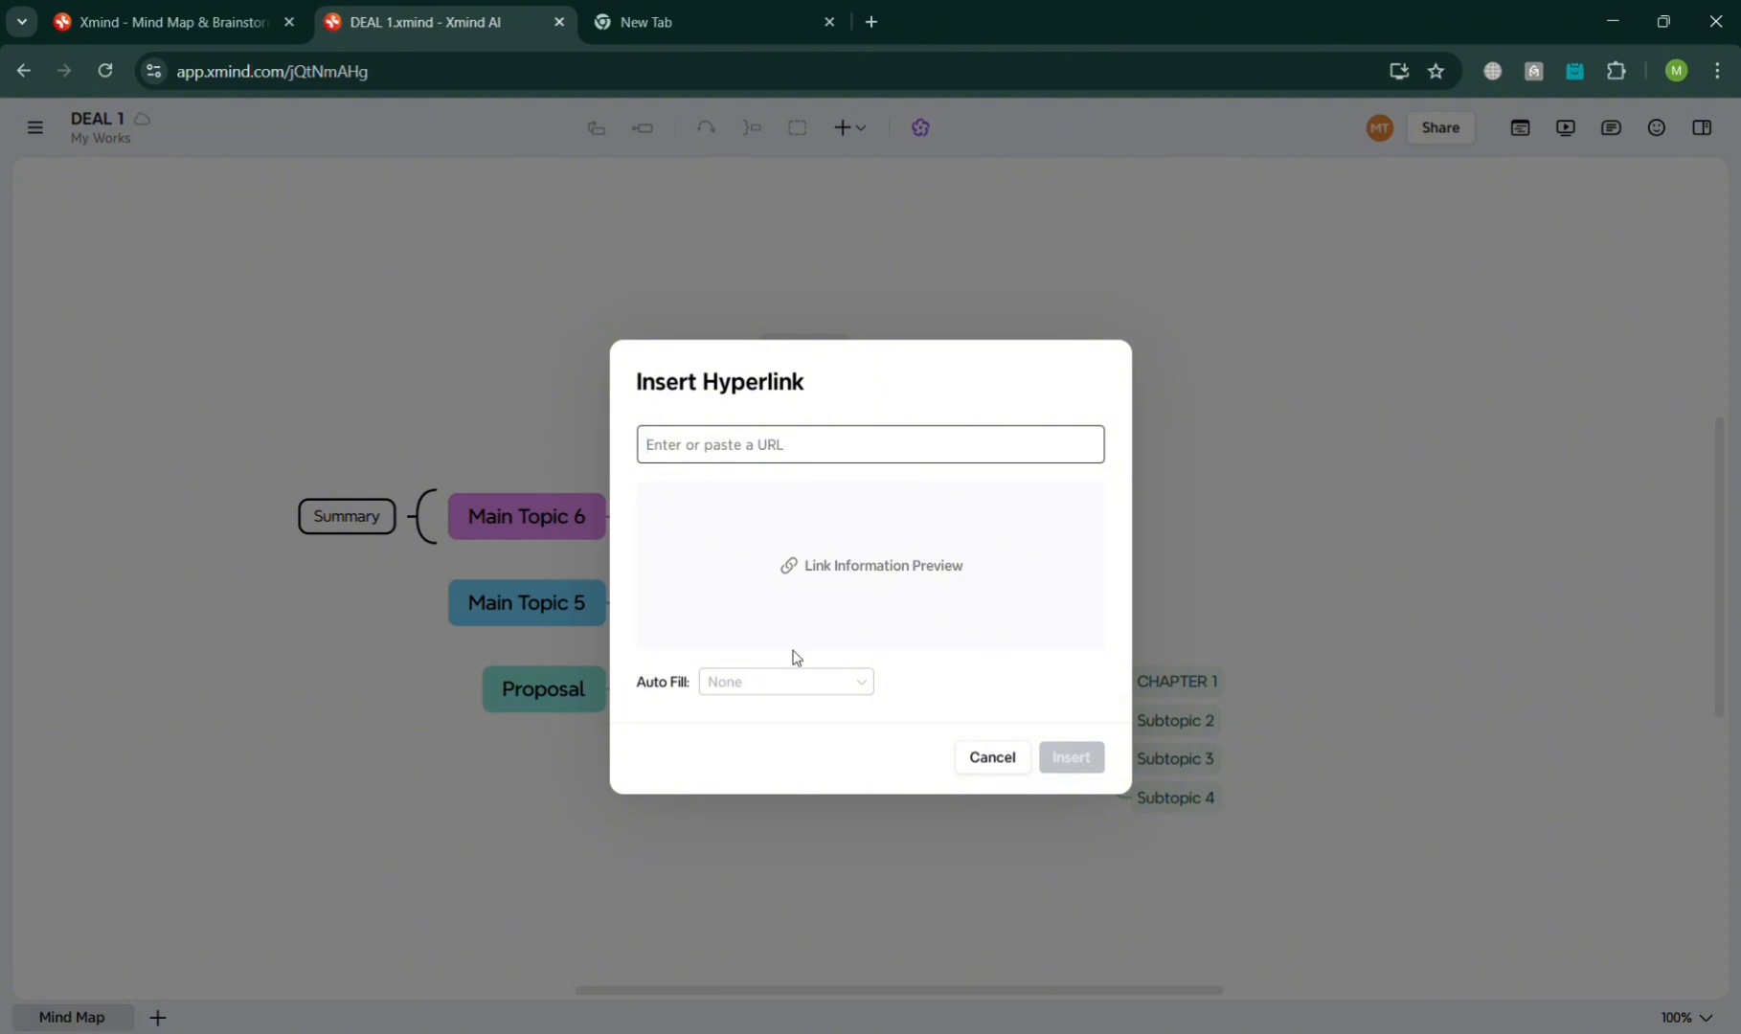
left_click(992, 758)
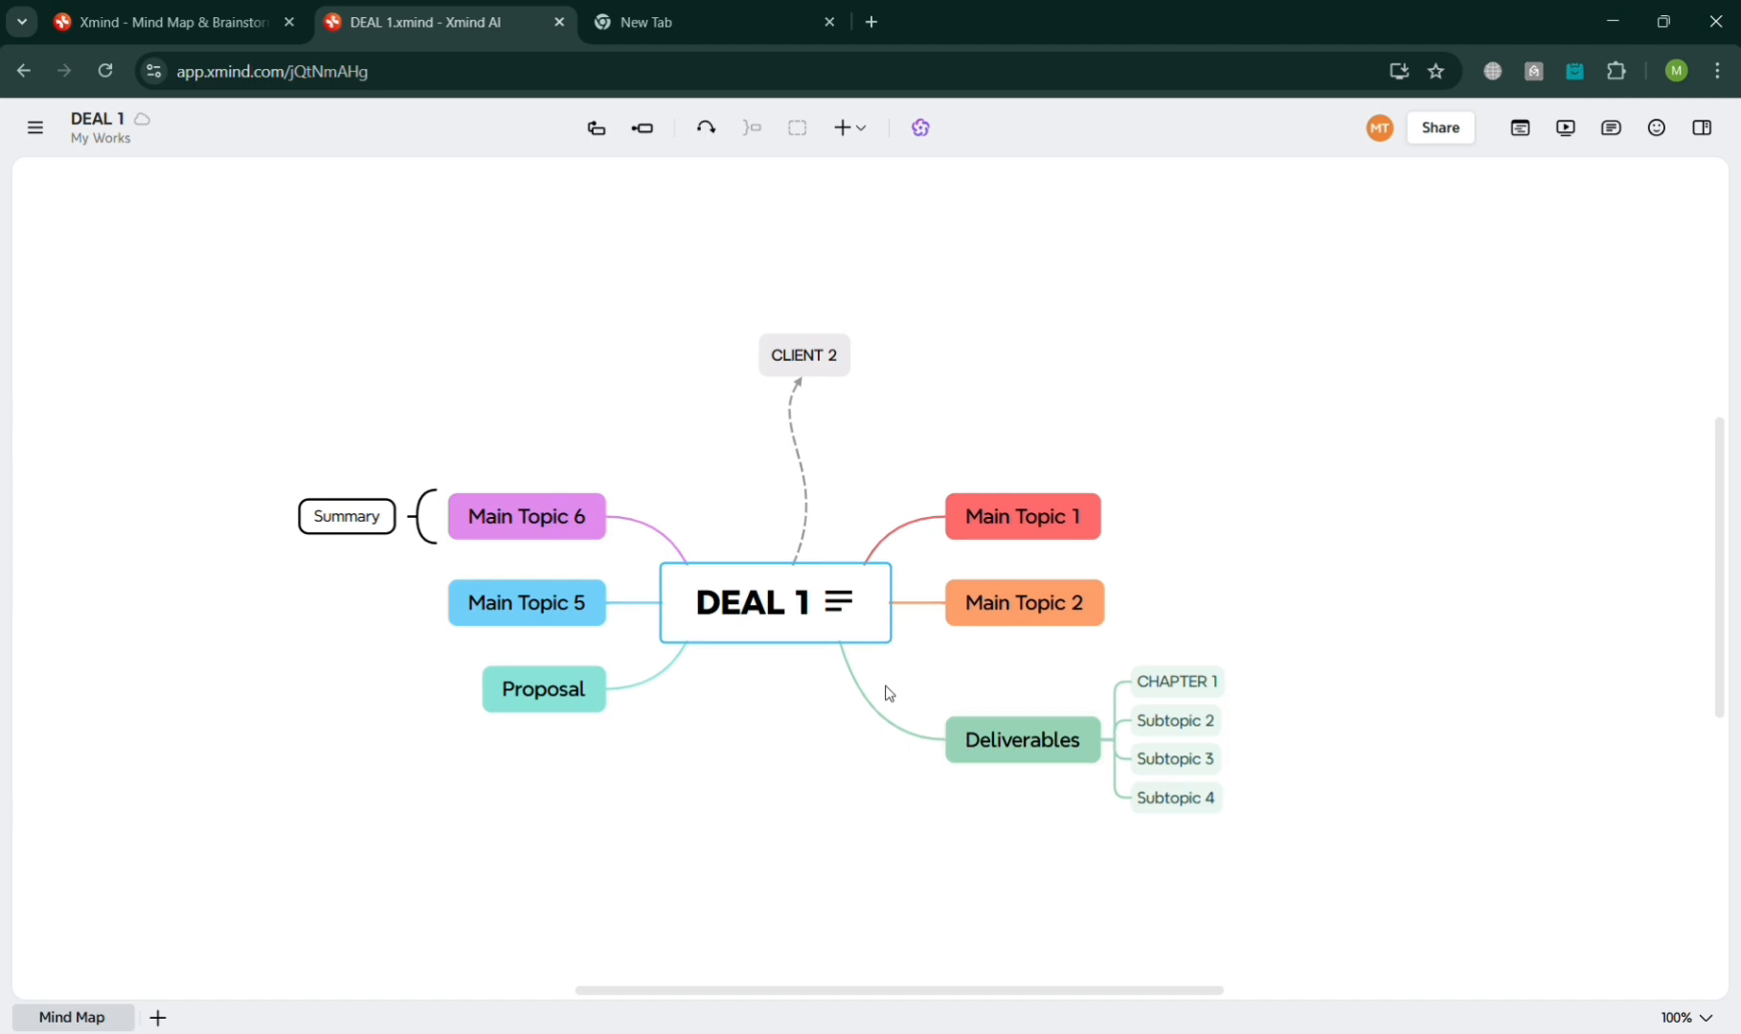
Examine the AI options for DEAL 1, including Grow Ideas, Make Image with its style choices and Explain
right_click(777, 637)
mouse_move(848, 734)
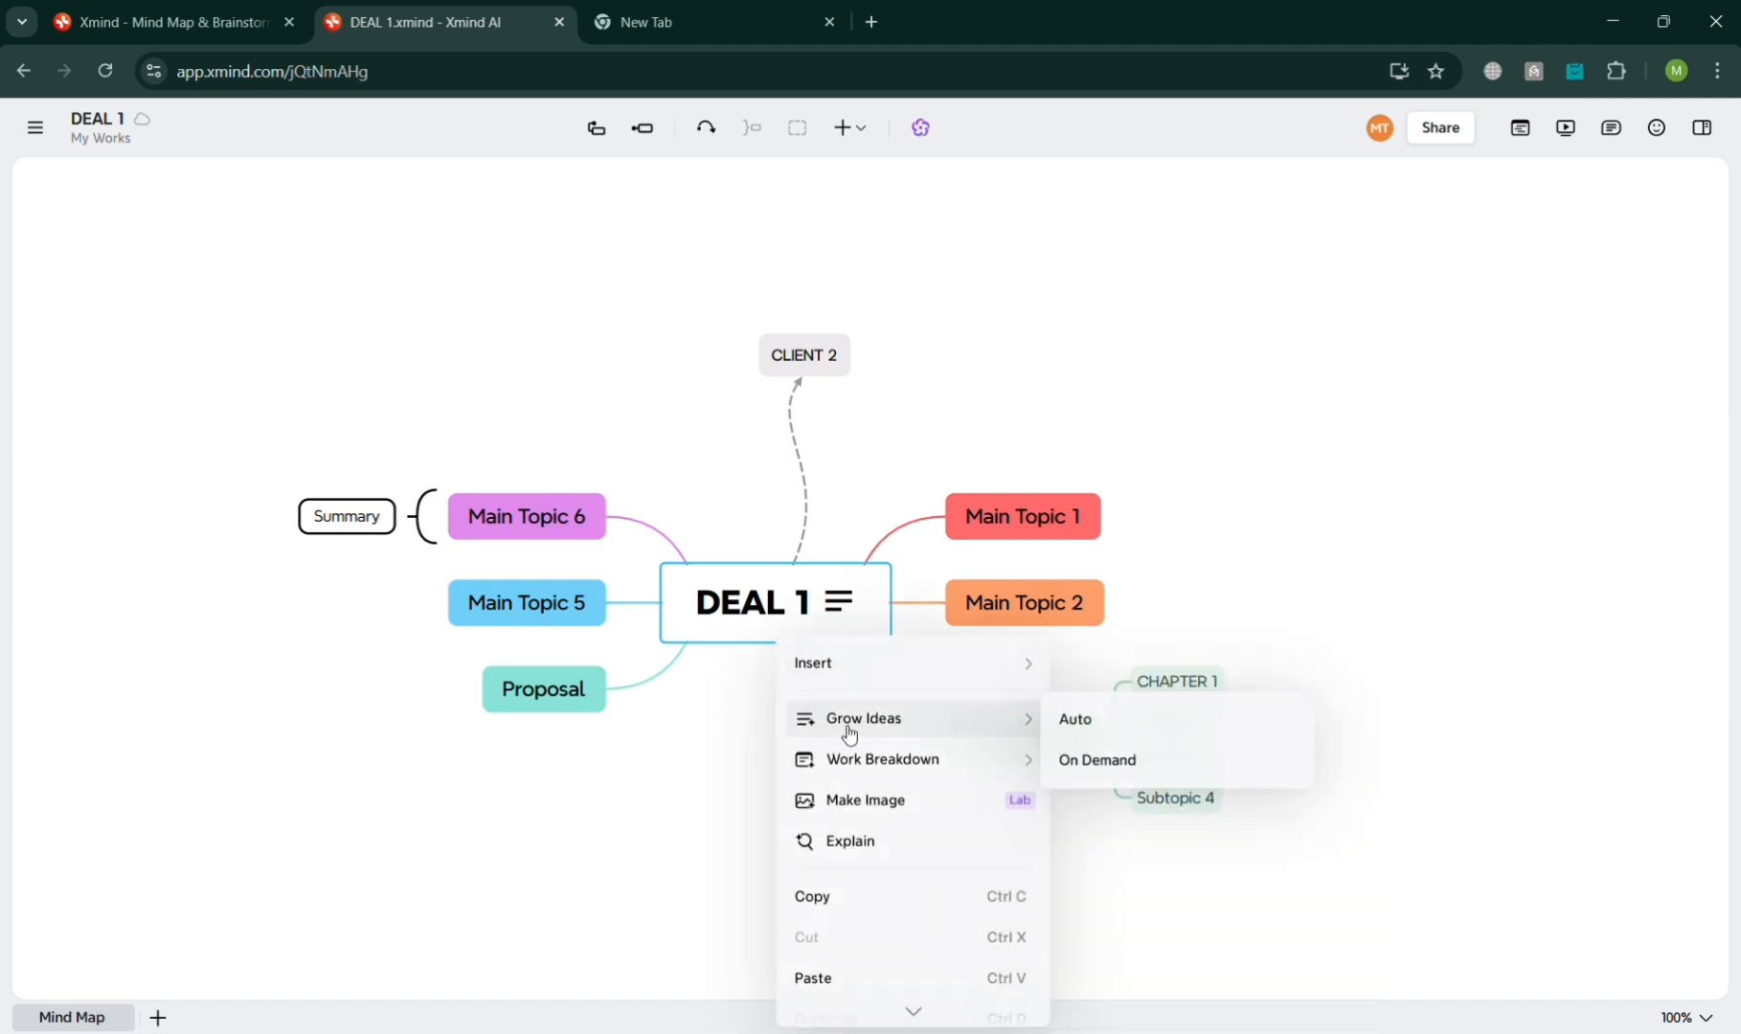
left_click(947, 810)
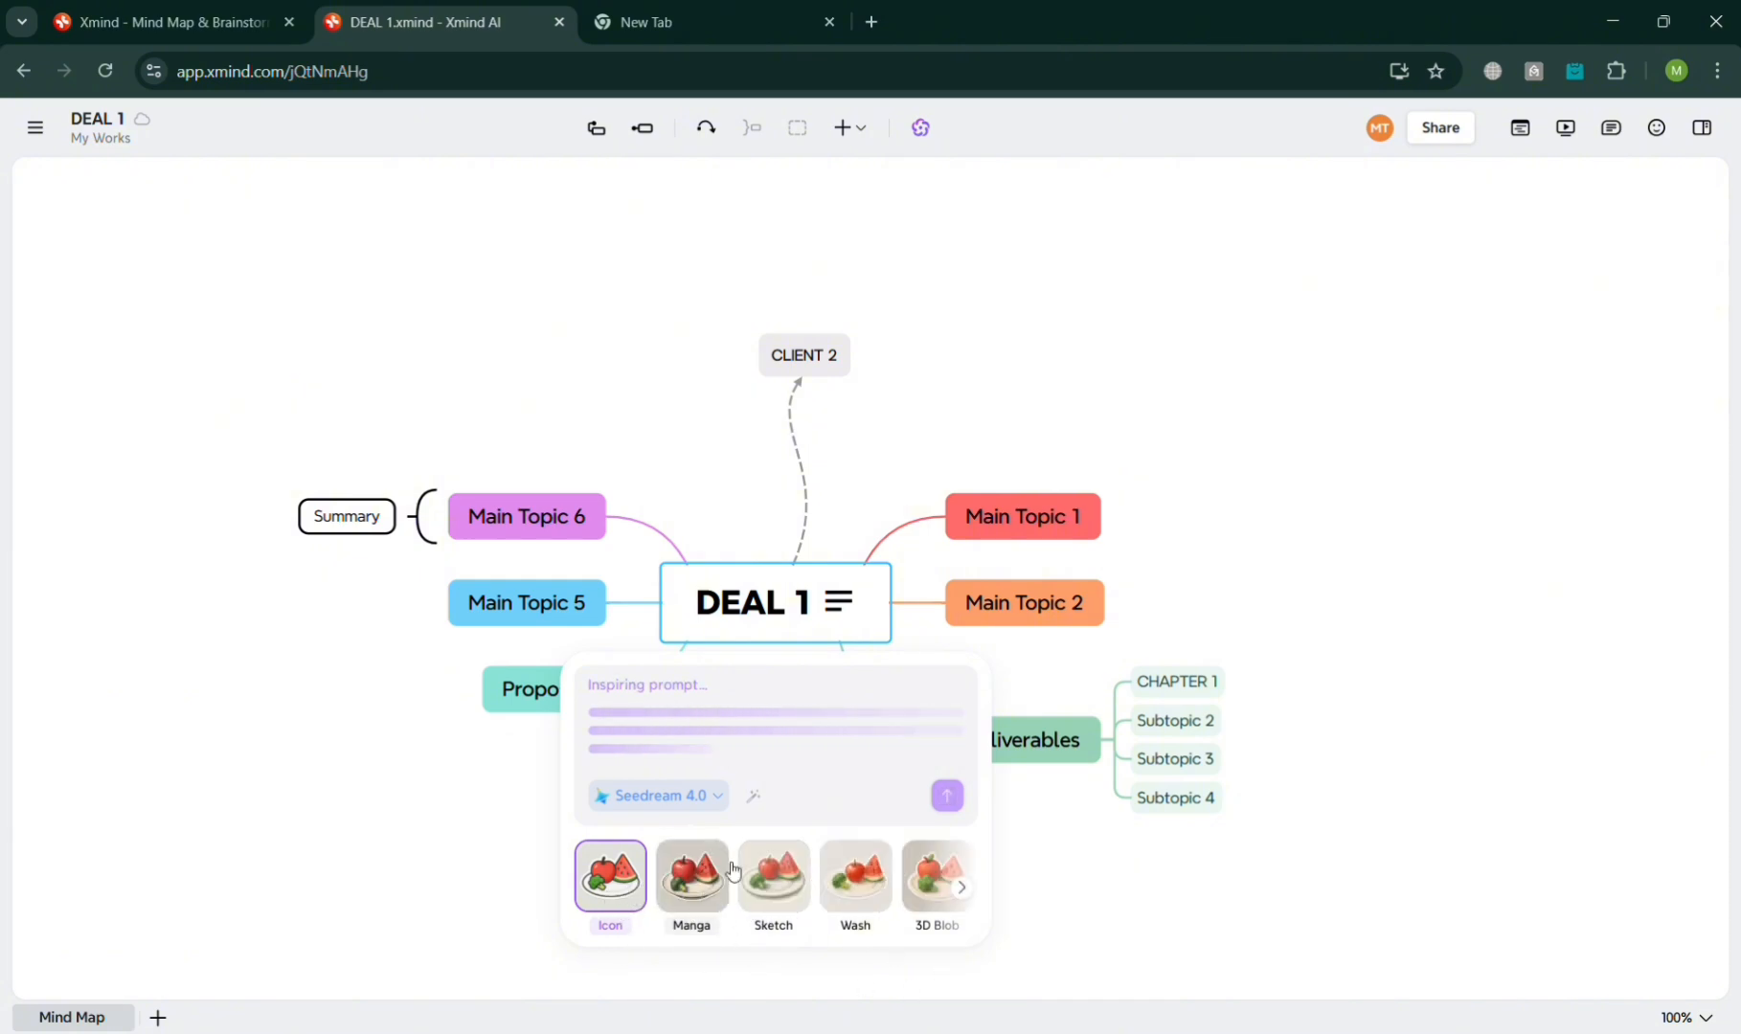
left_click(1138, 939)
right_click(814, 609)
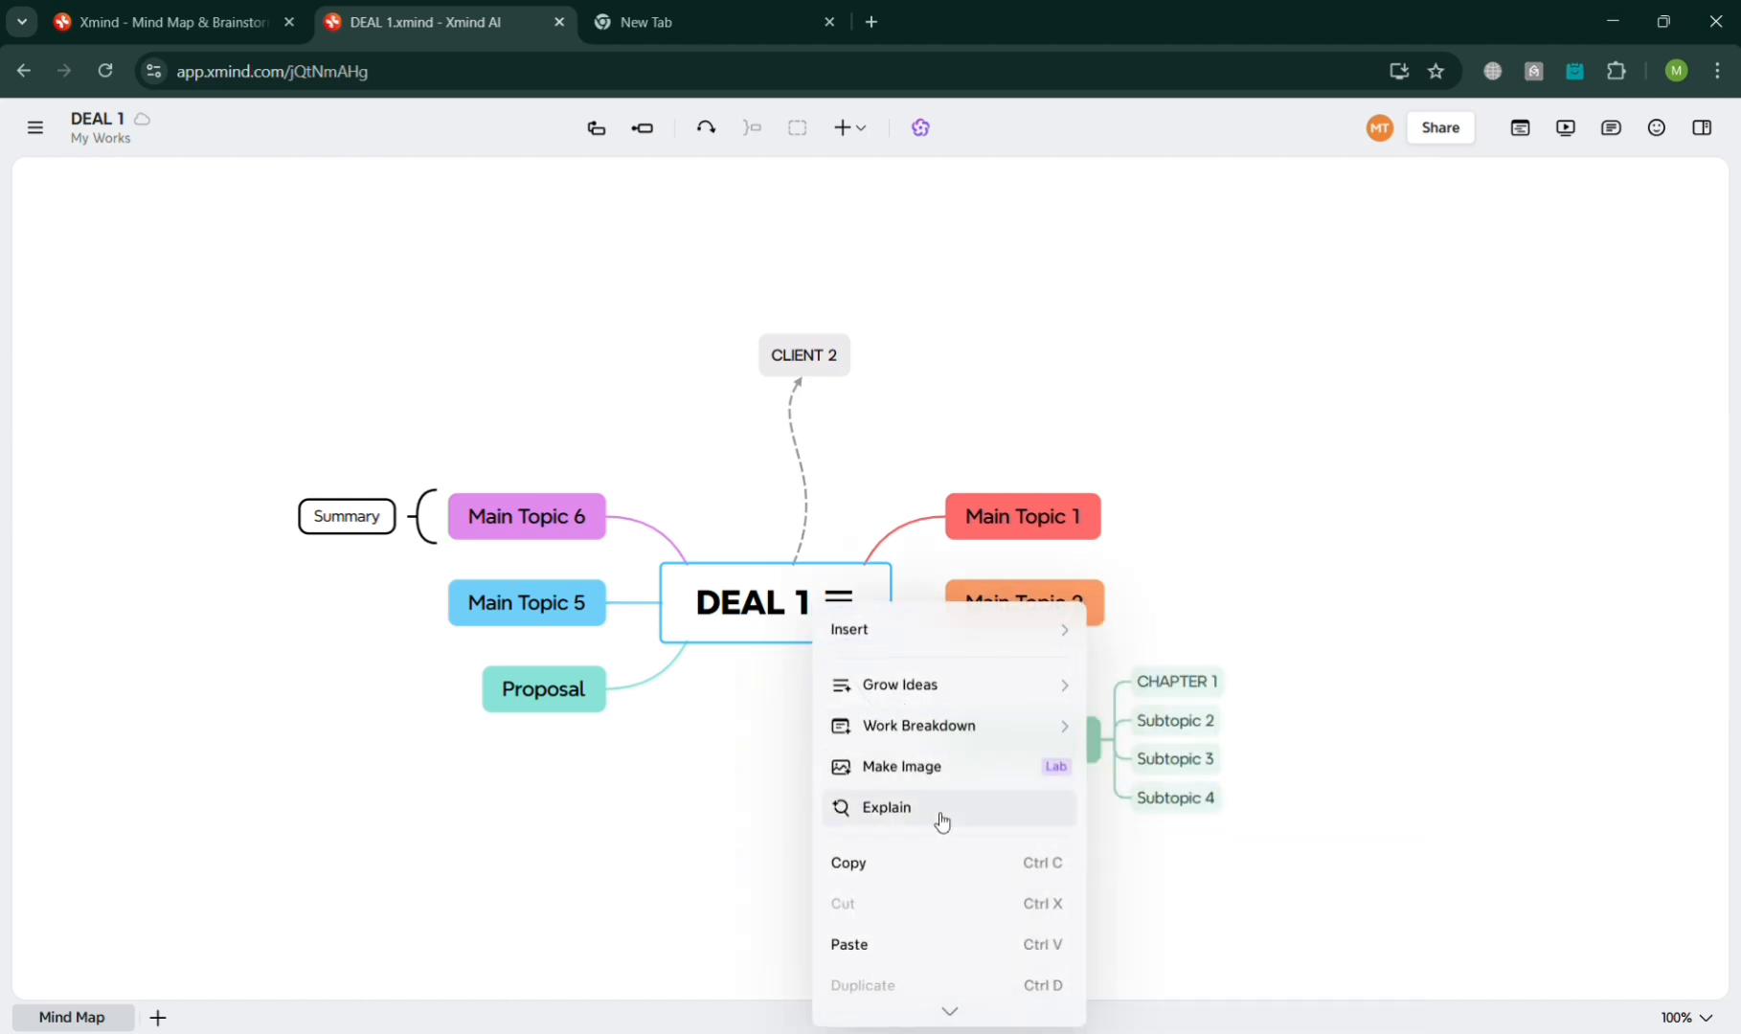
left_click(694, 867)
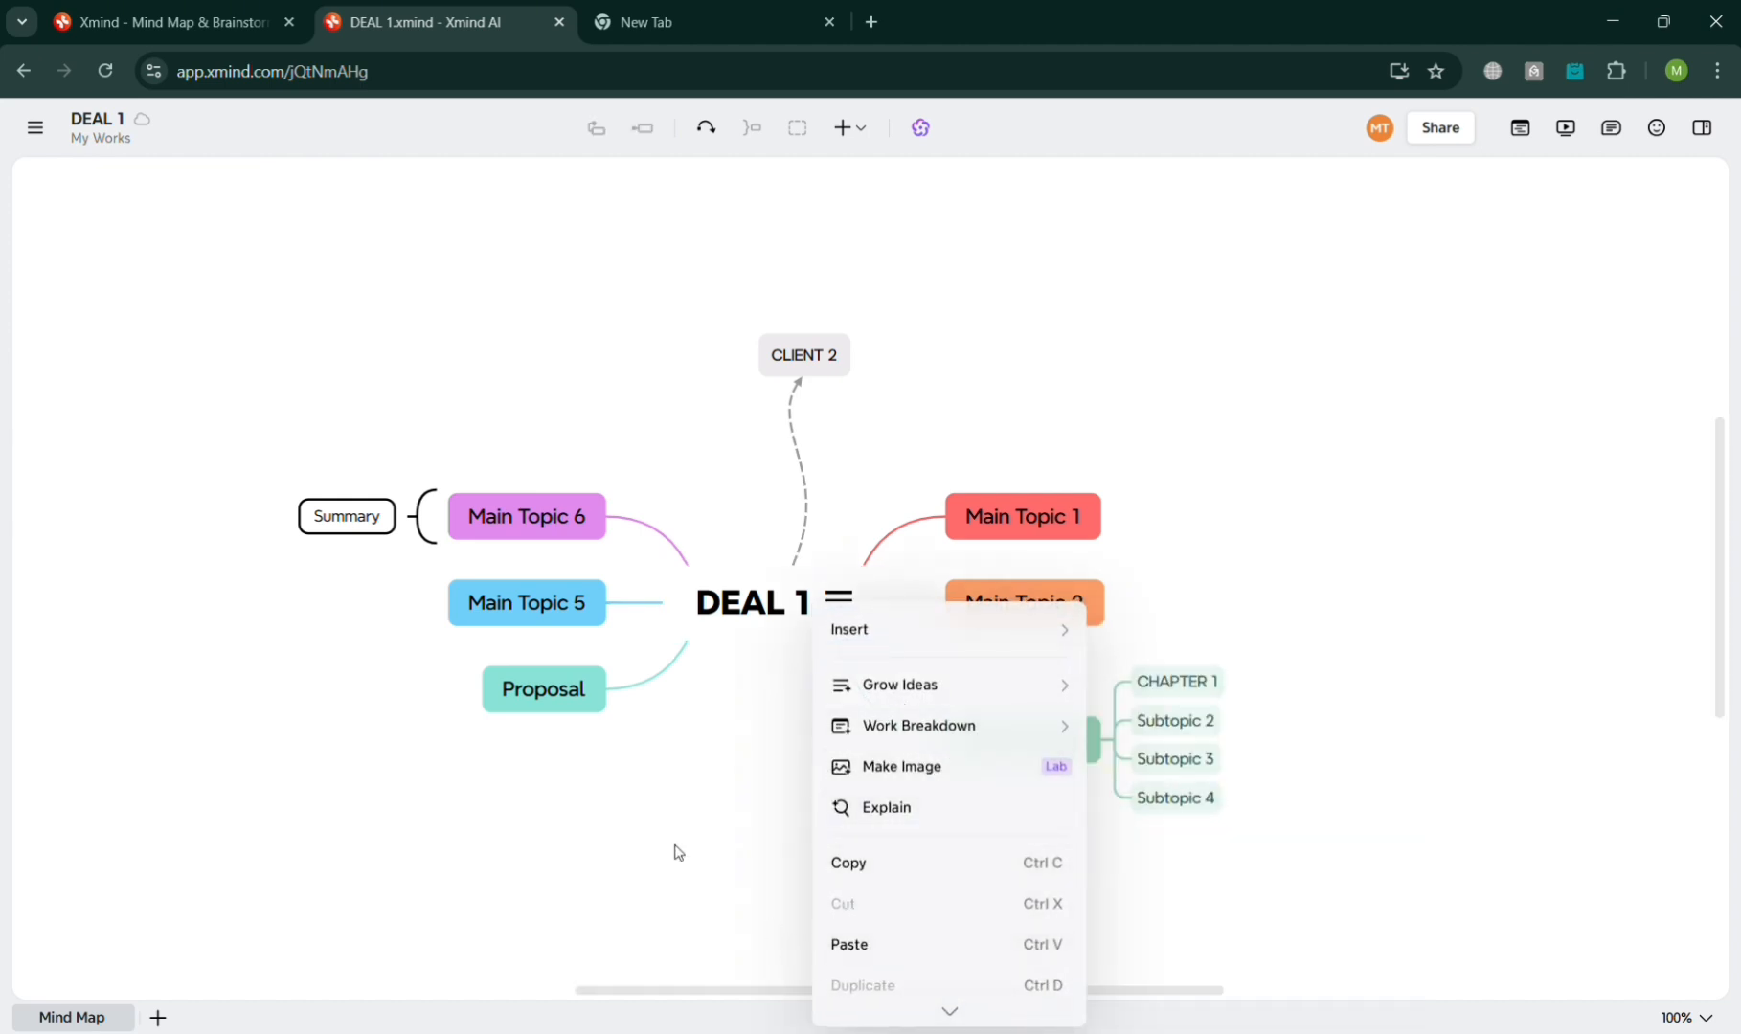
Examine which elements can be inserted in the map while no topic is selected
scroll(1187, 676, "down", 1)
scroll(1224, 681, "left", 2)
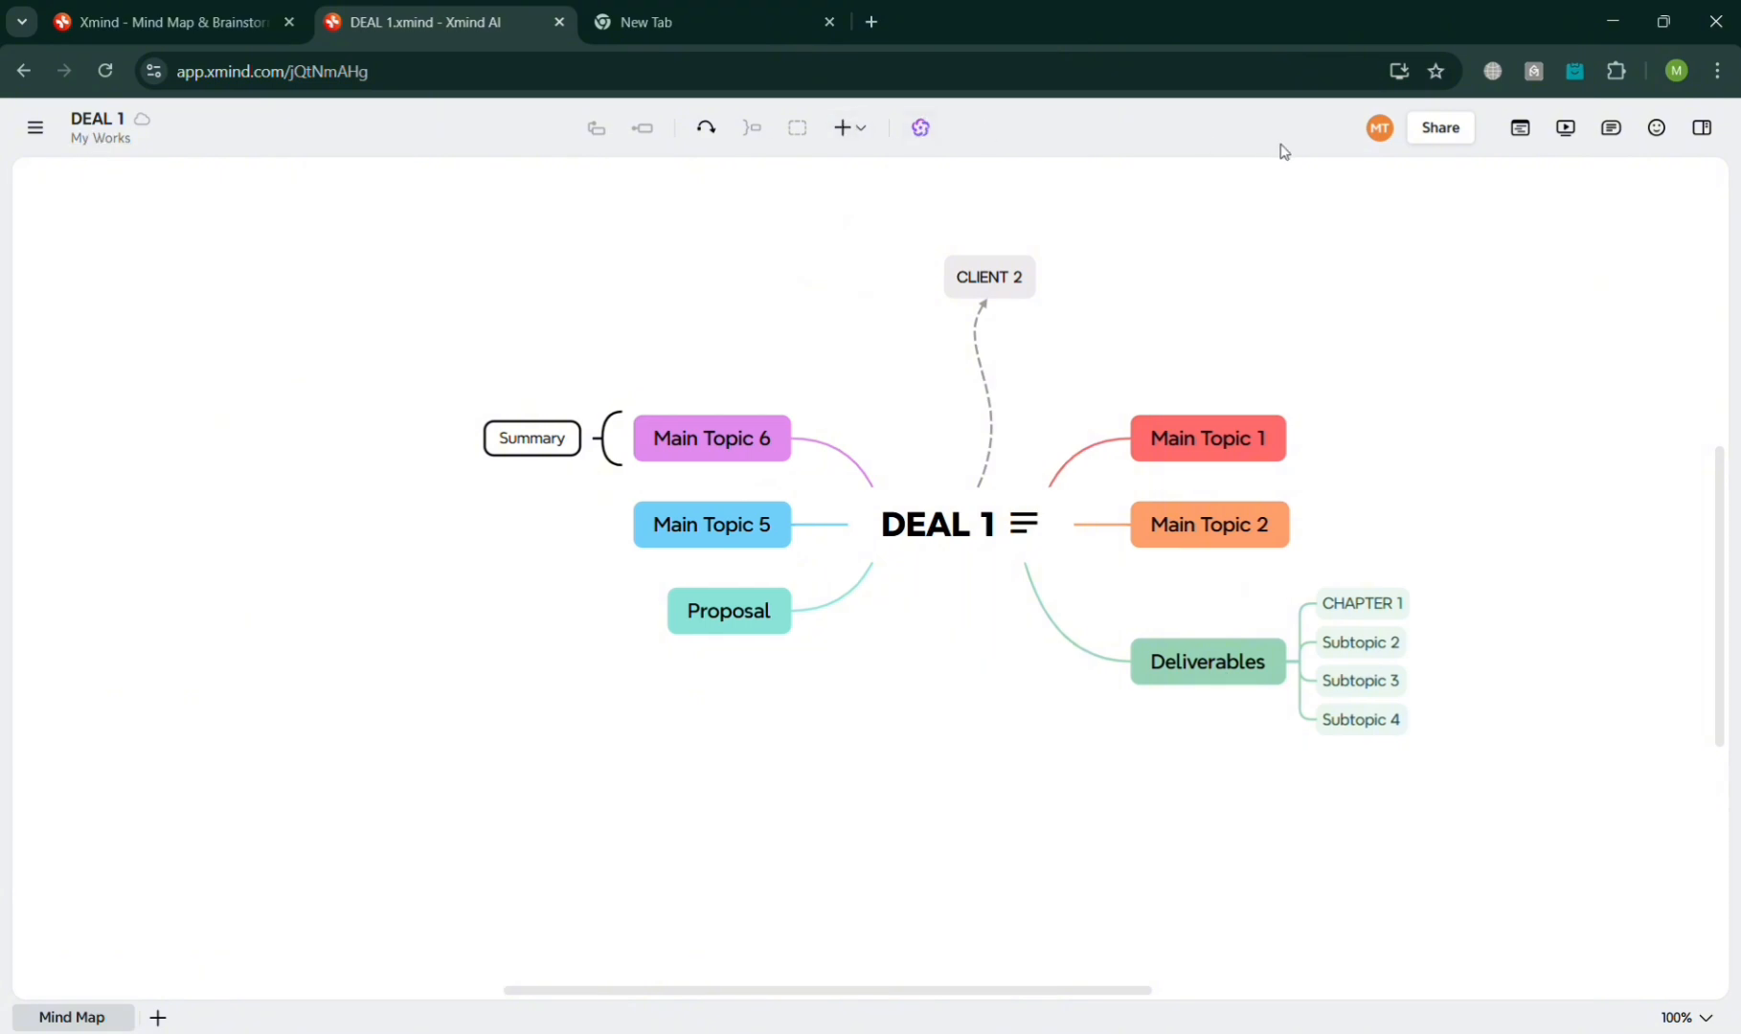
left_click(860, 127)
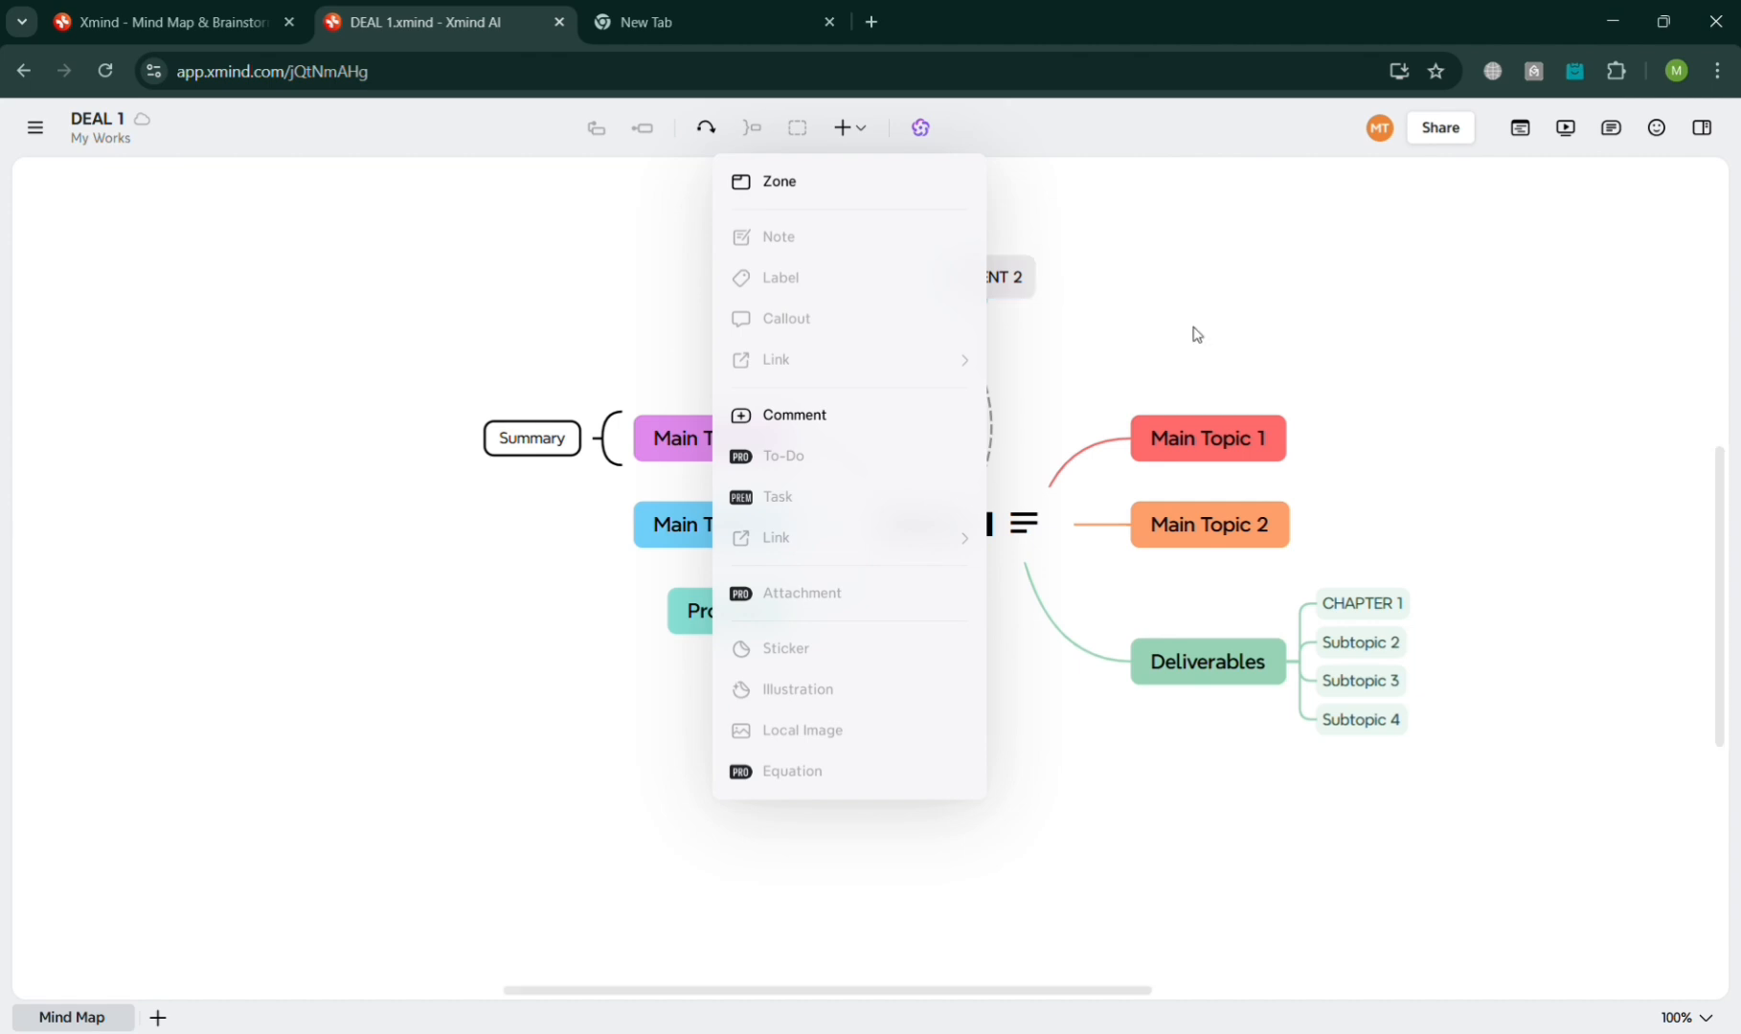
left_click(1283, 337)
scroll(1325, 338, "right", 5)
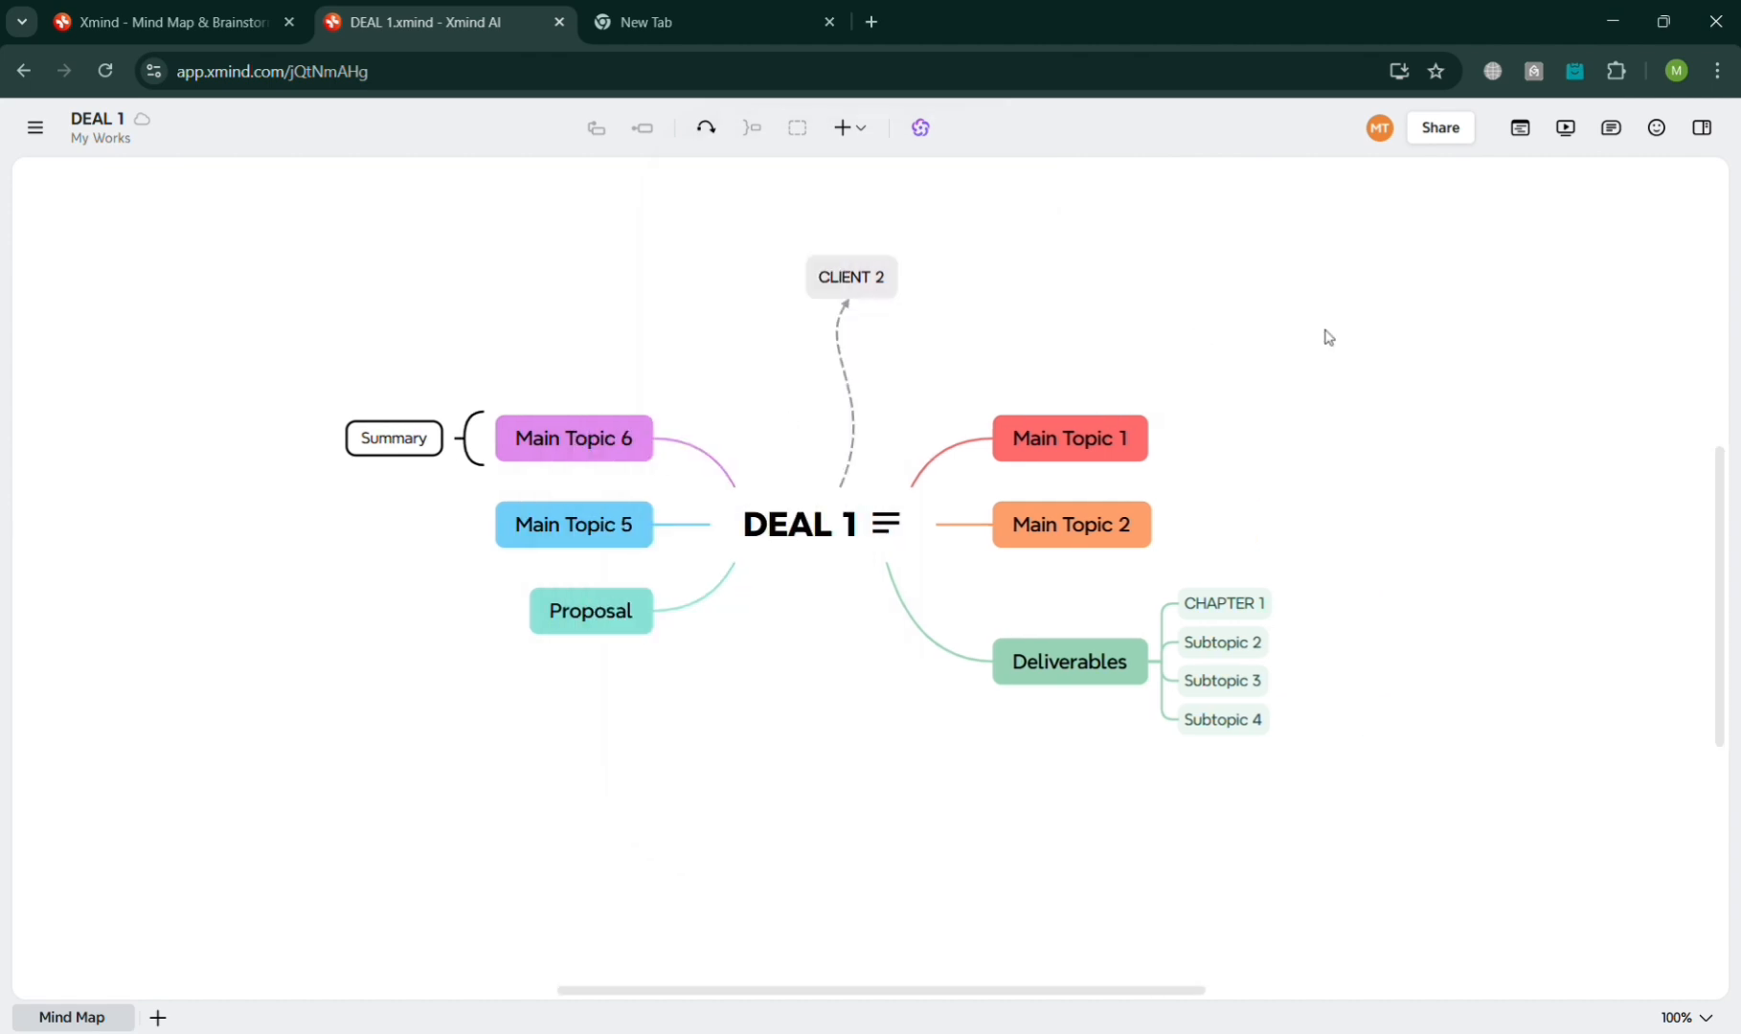
Examine the sharing options for inviting collaborators to DEAL 1 and close them without sending an invitation
left_click(1420, 135)
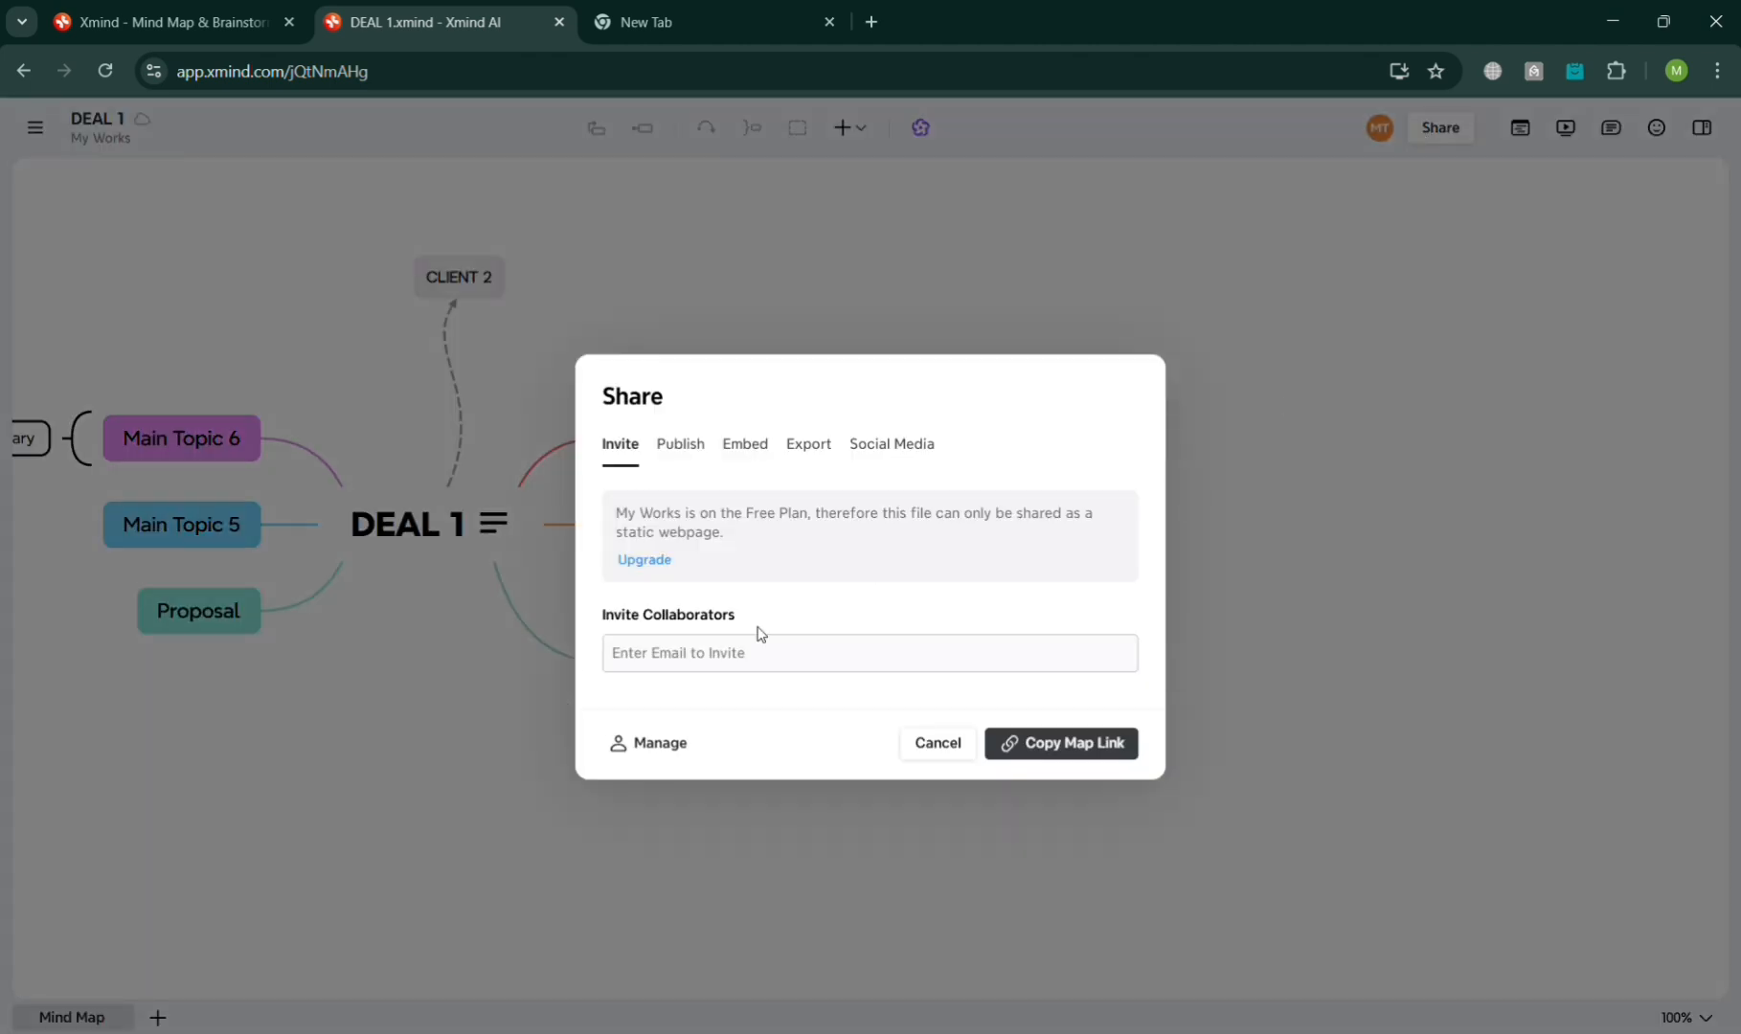
left_click(754, 652)
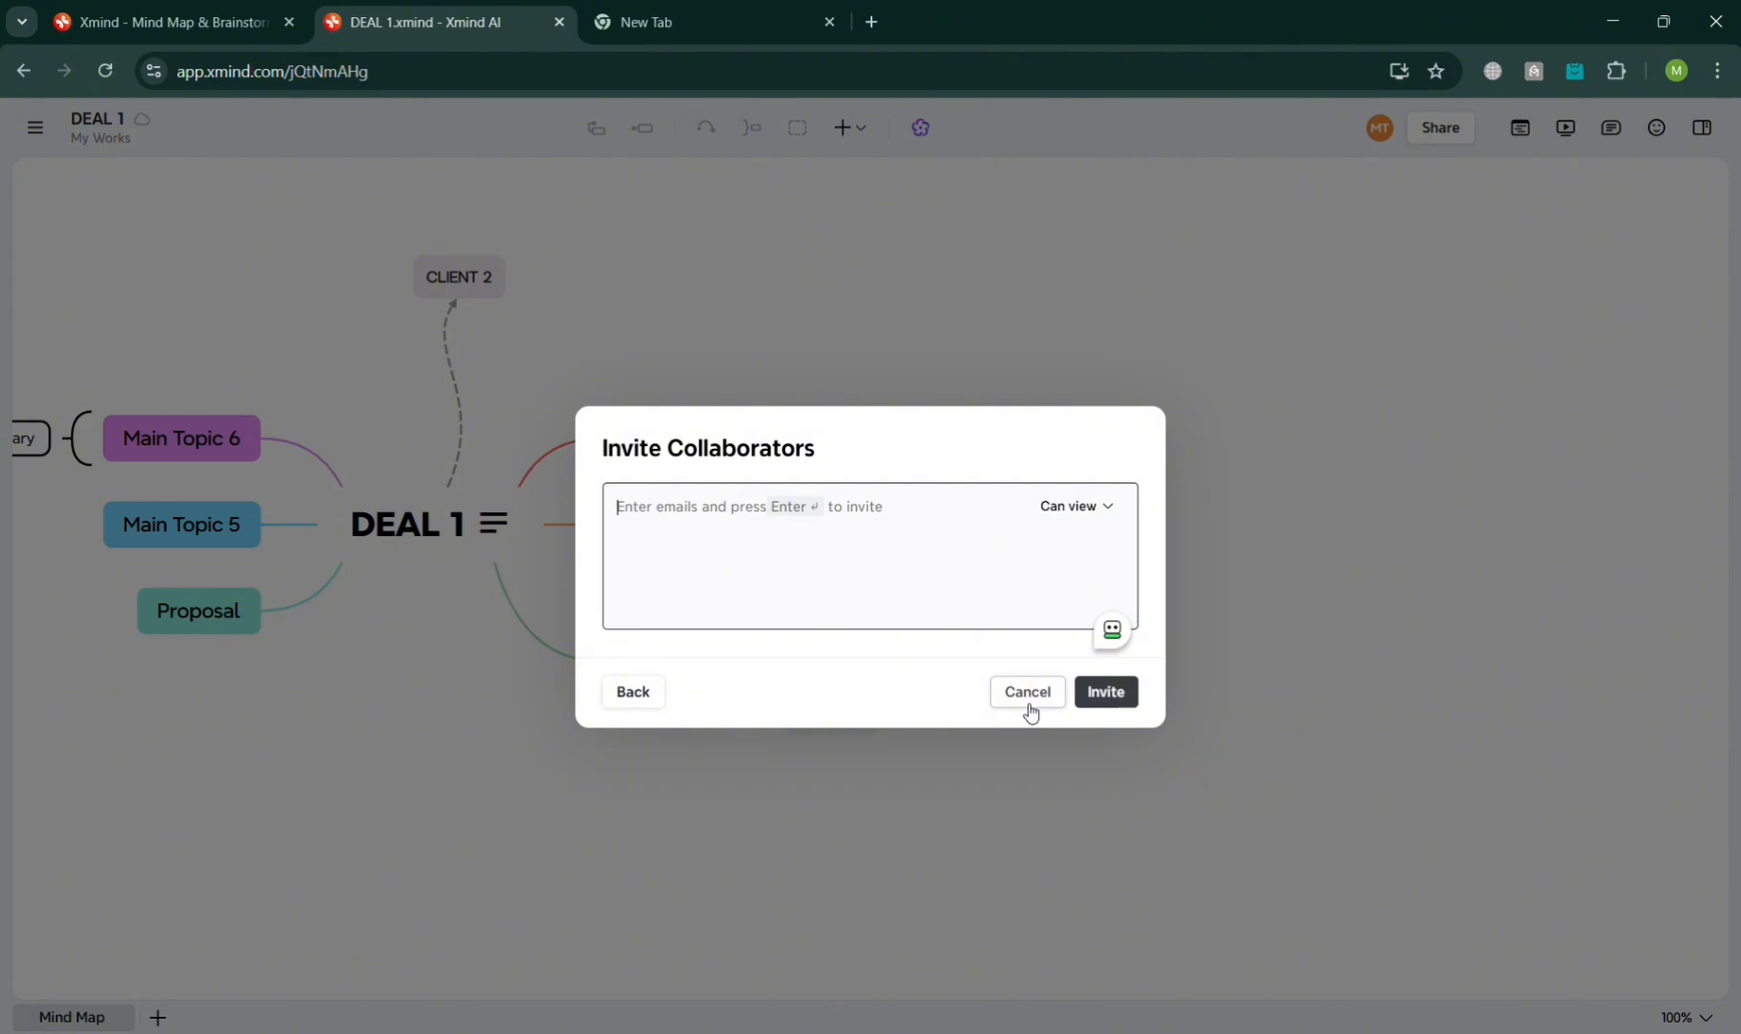
left_click(1084, 508)
left_click(1084, 507)
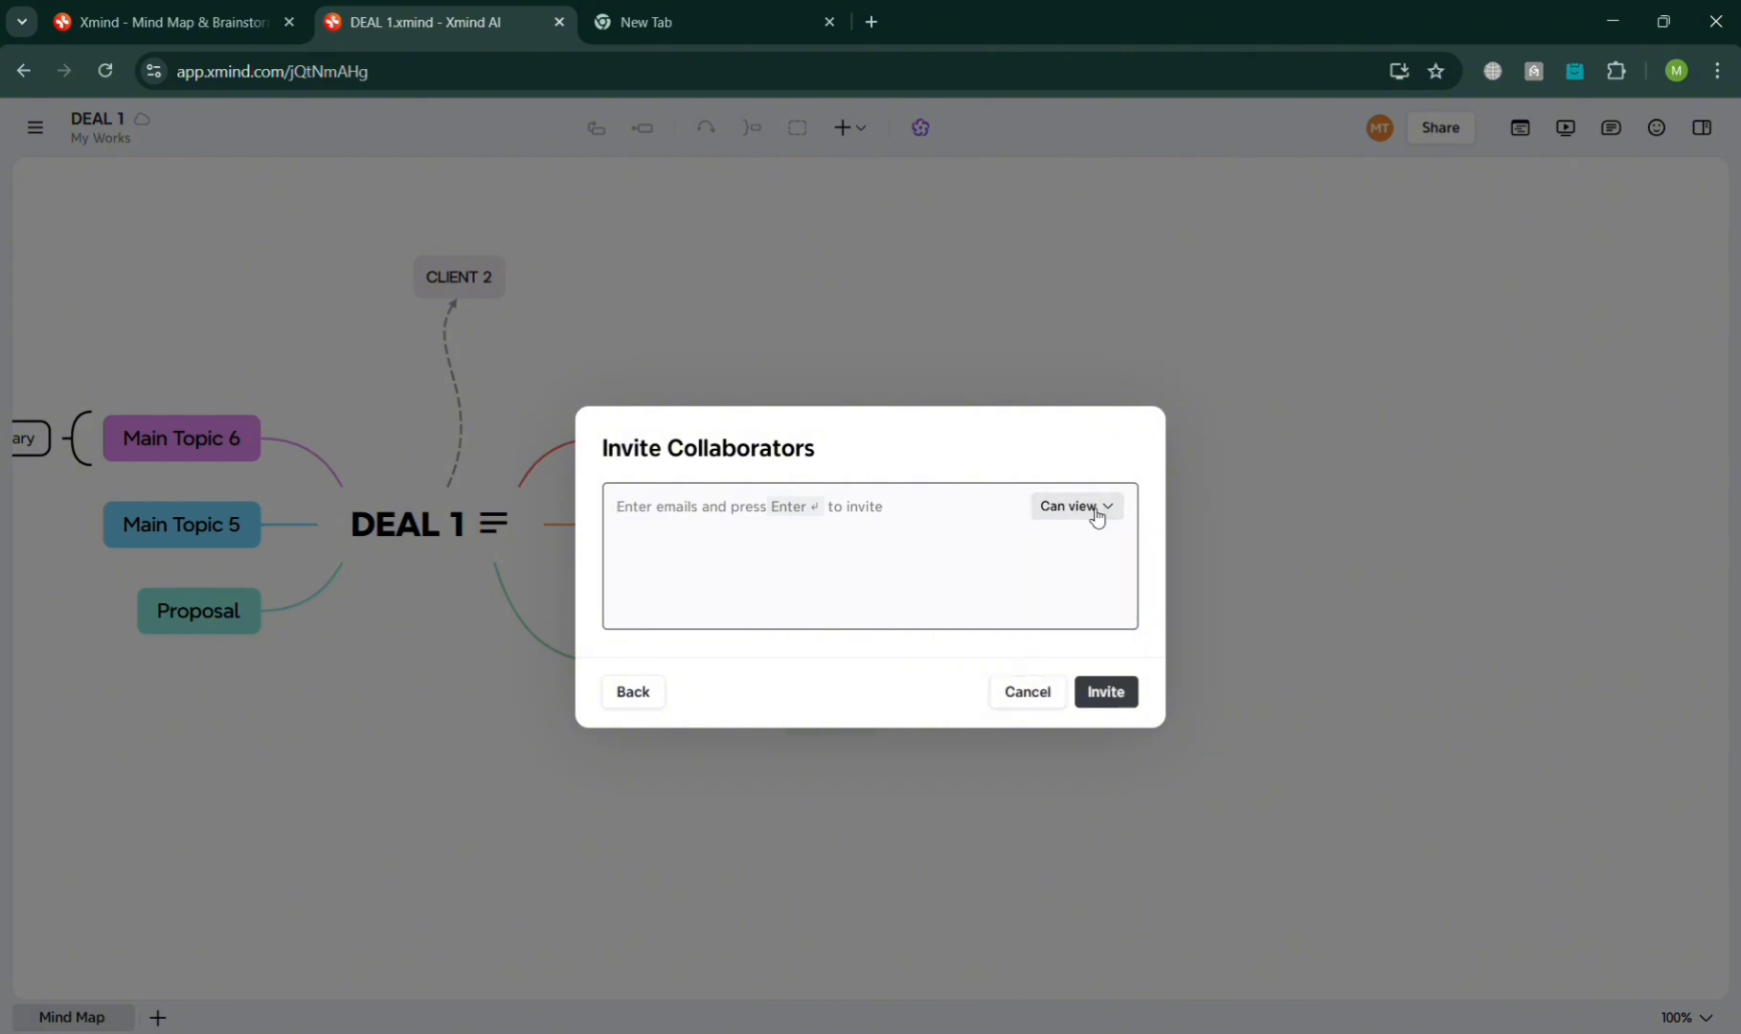
left_click(1033, 699)
Examine the Publish, Embed, Export and Social Media sharing options for DEAL 1, including all export formats
left_click(1427, 132)
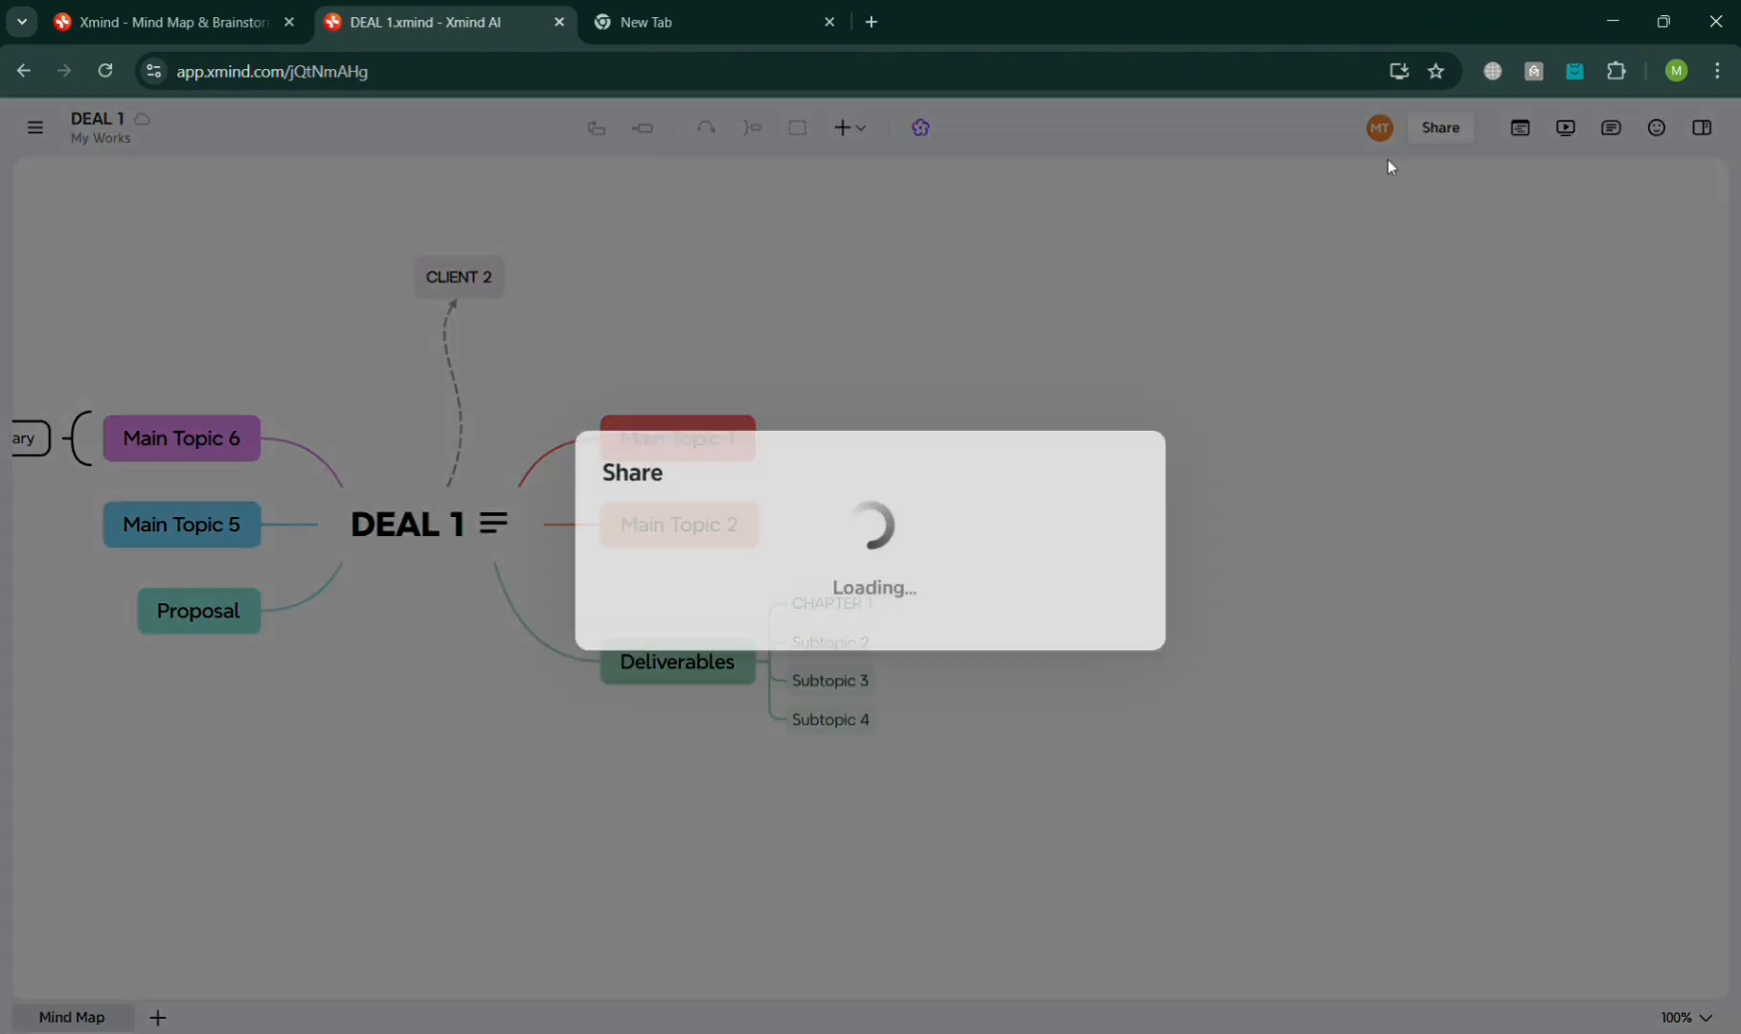
left_click(681, 454)
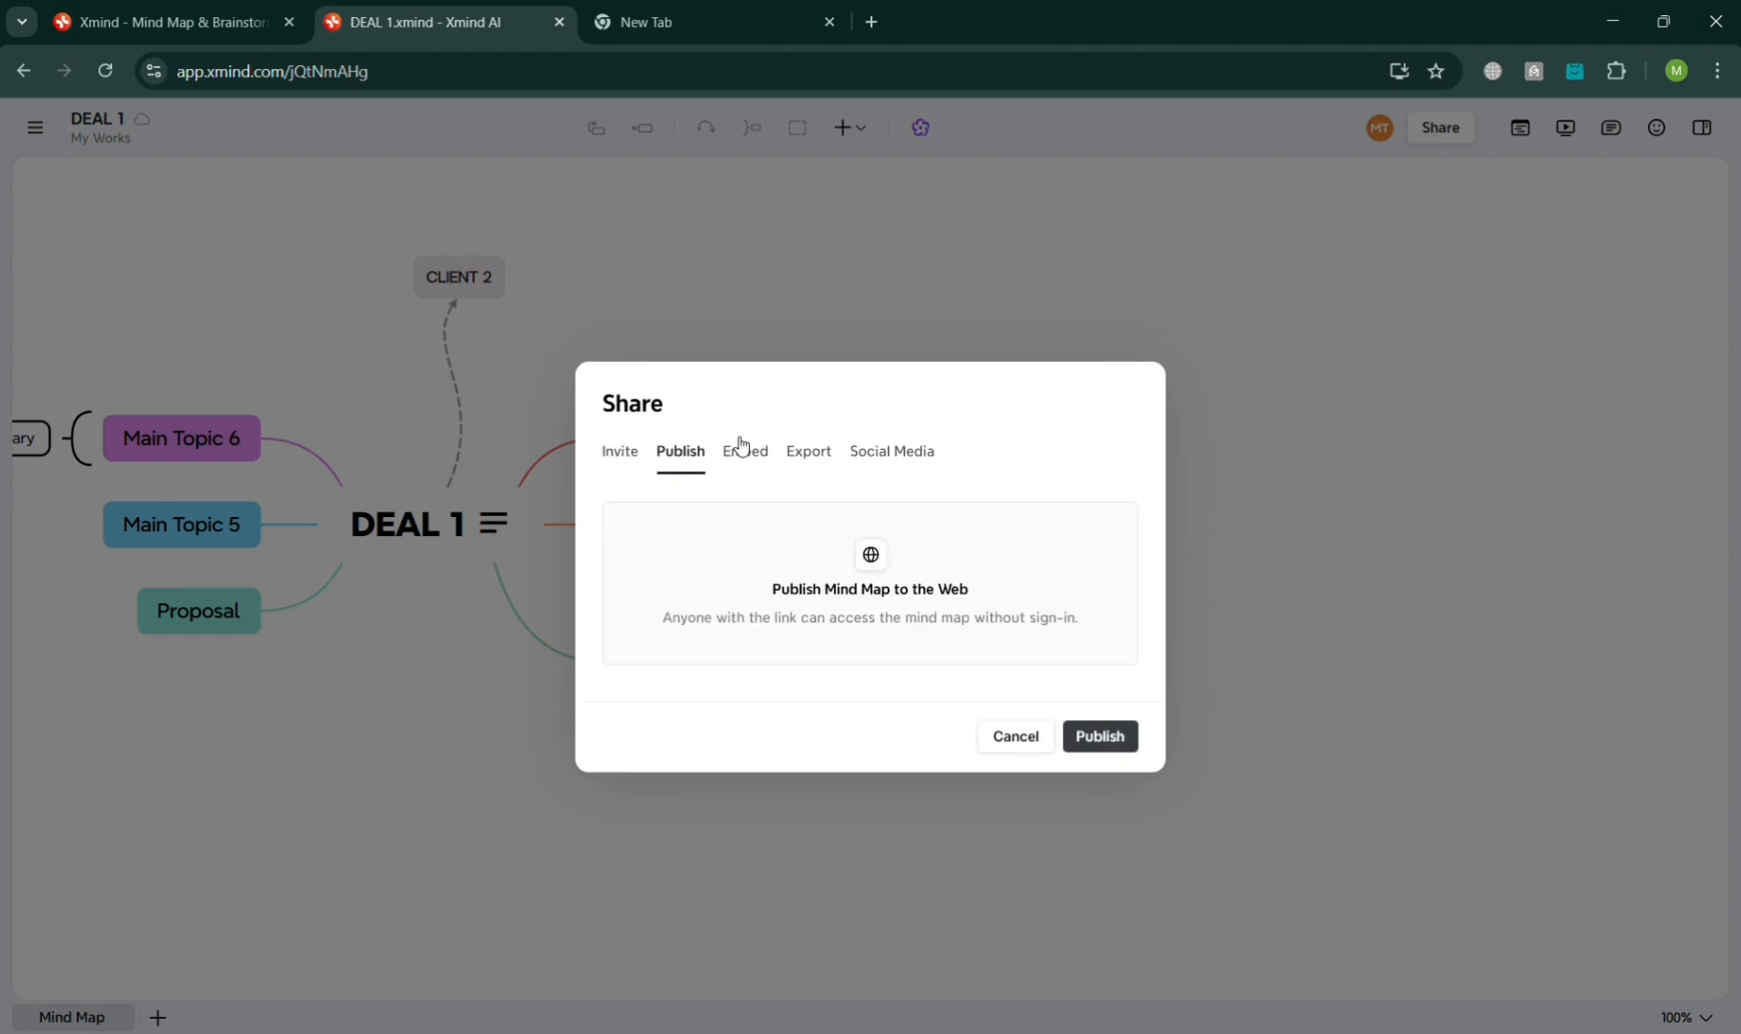
left_click(772, 454)
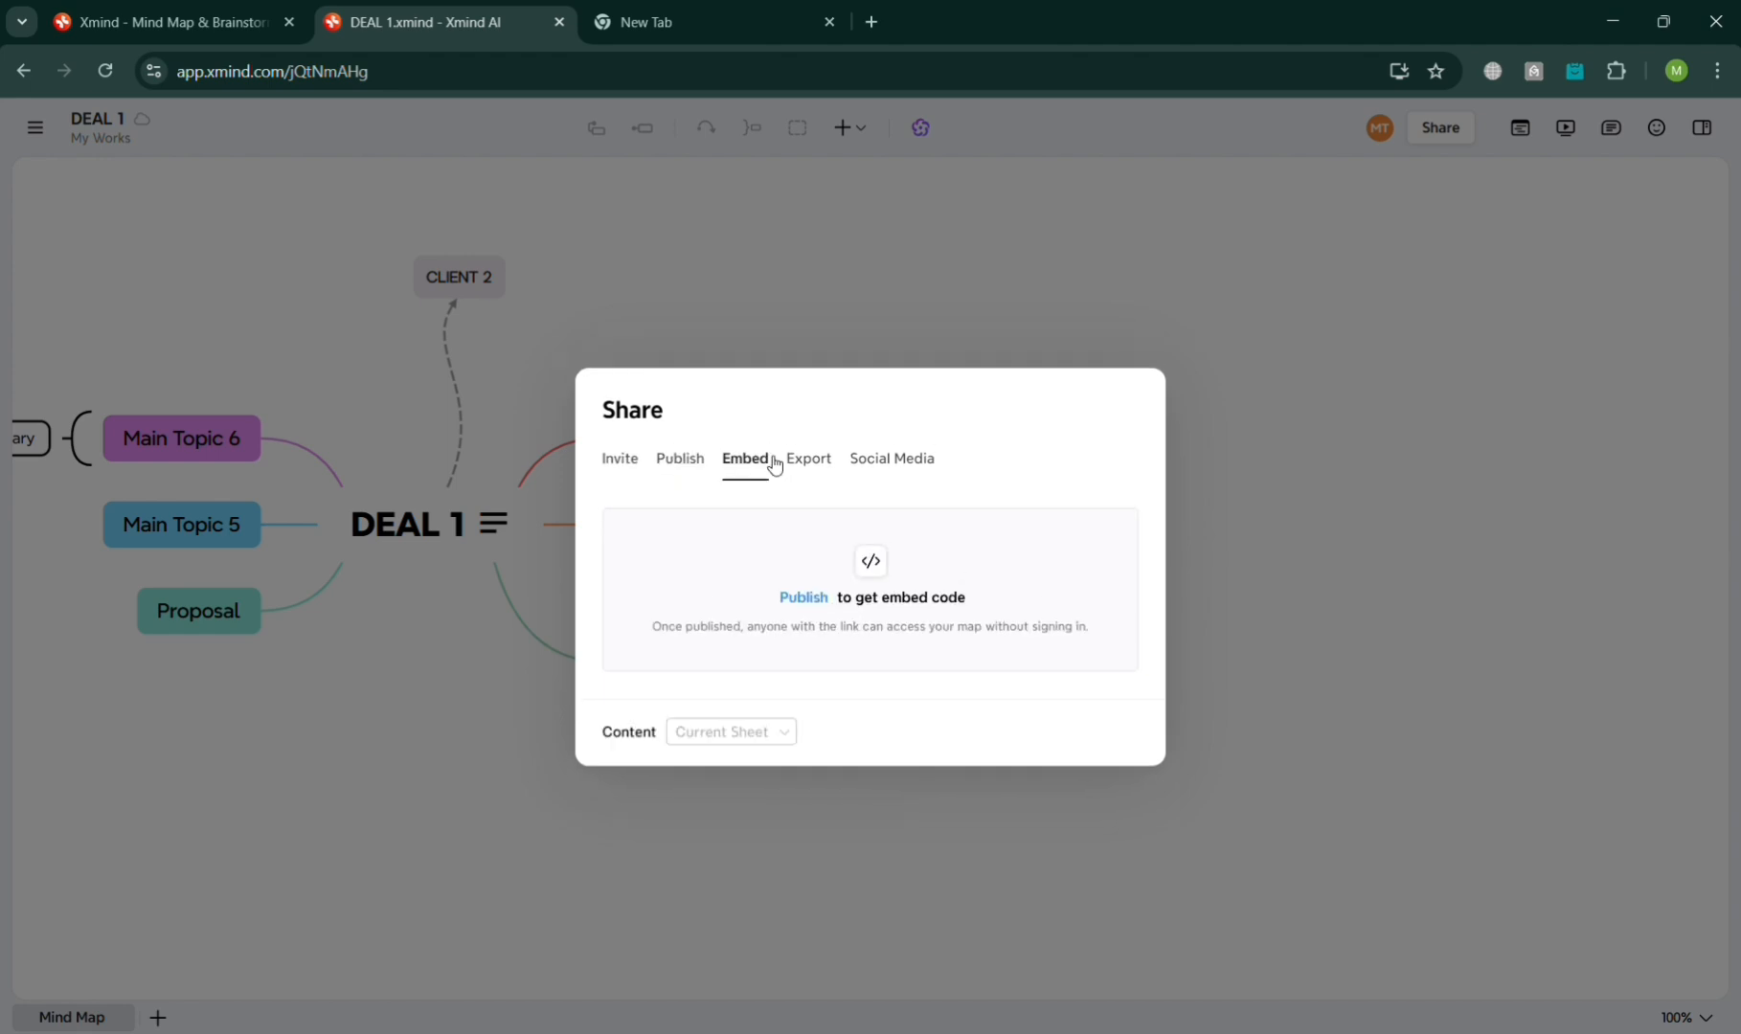
left_click(807, 459)
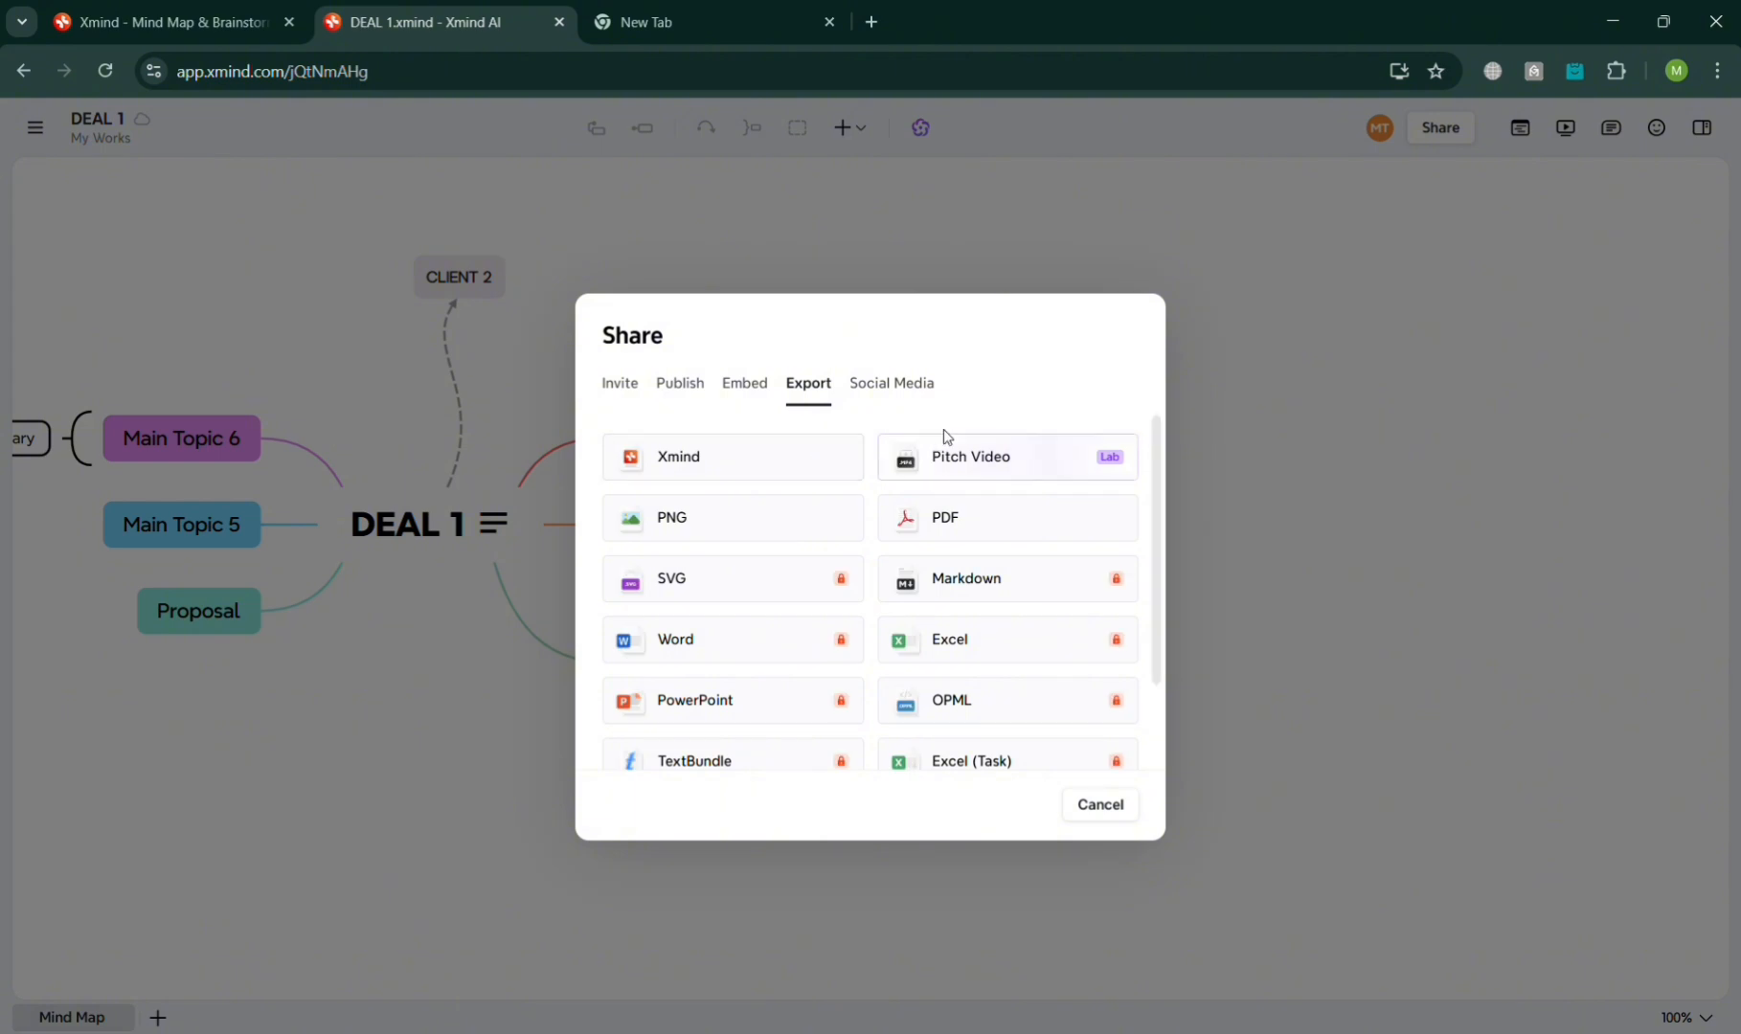
scroll(836, 621, "down", 2)
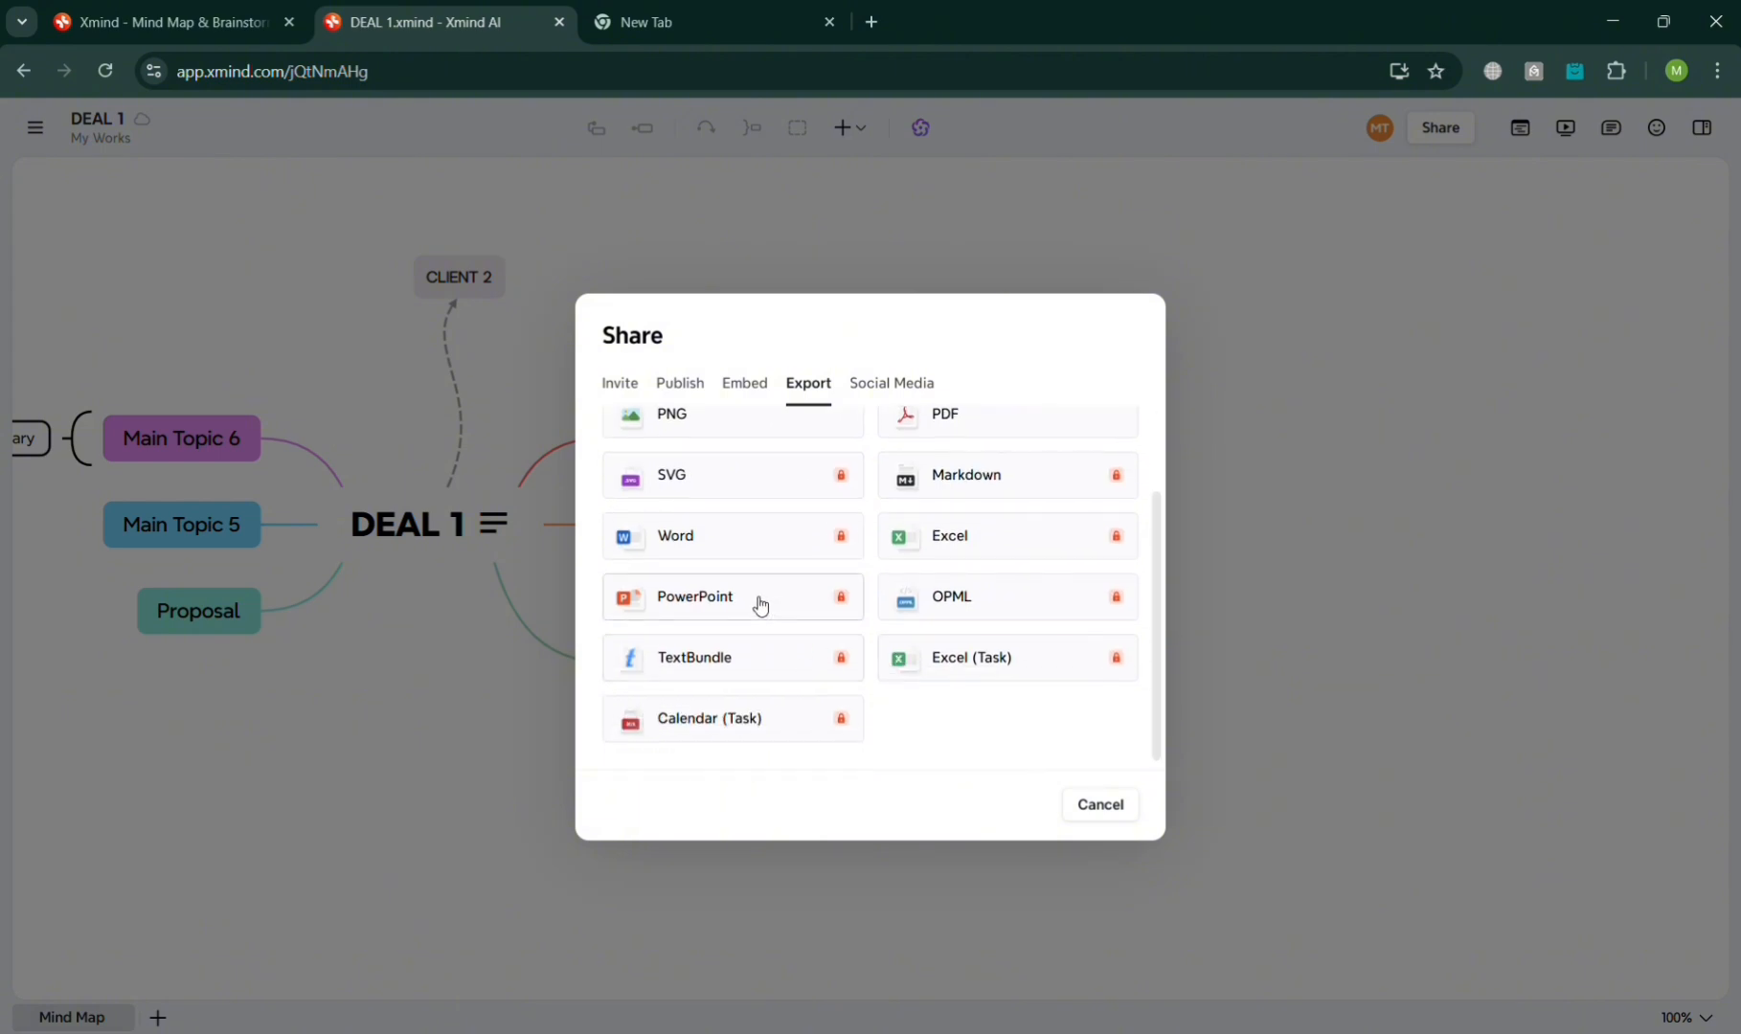
scroll(1011, 661, "up", 2)
left_click(889, 385)
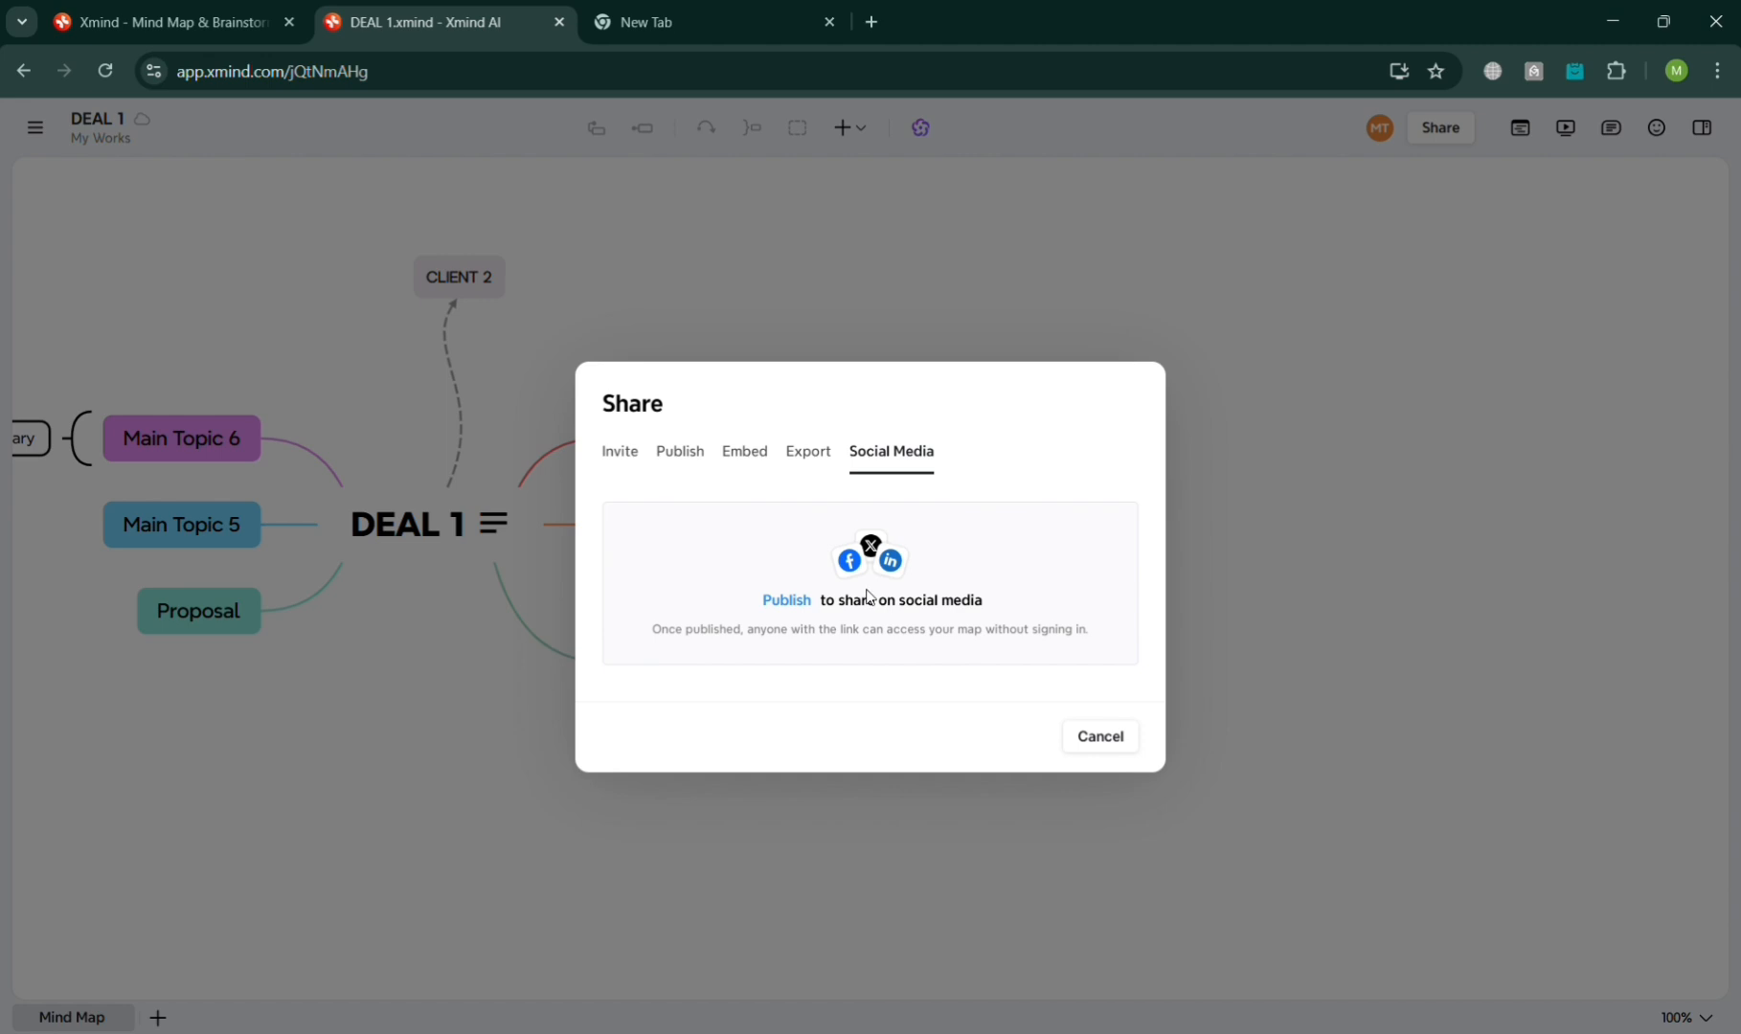
left_click(1100, 735)
scroll(1628, 199, "up", 5)
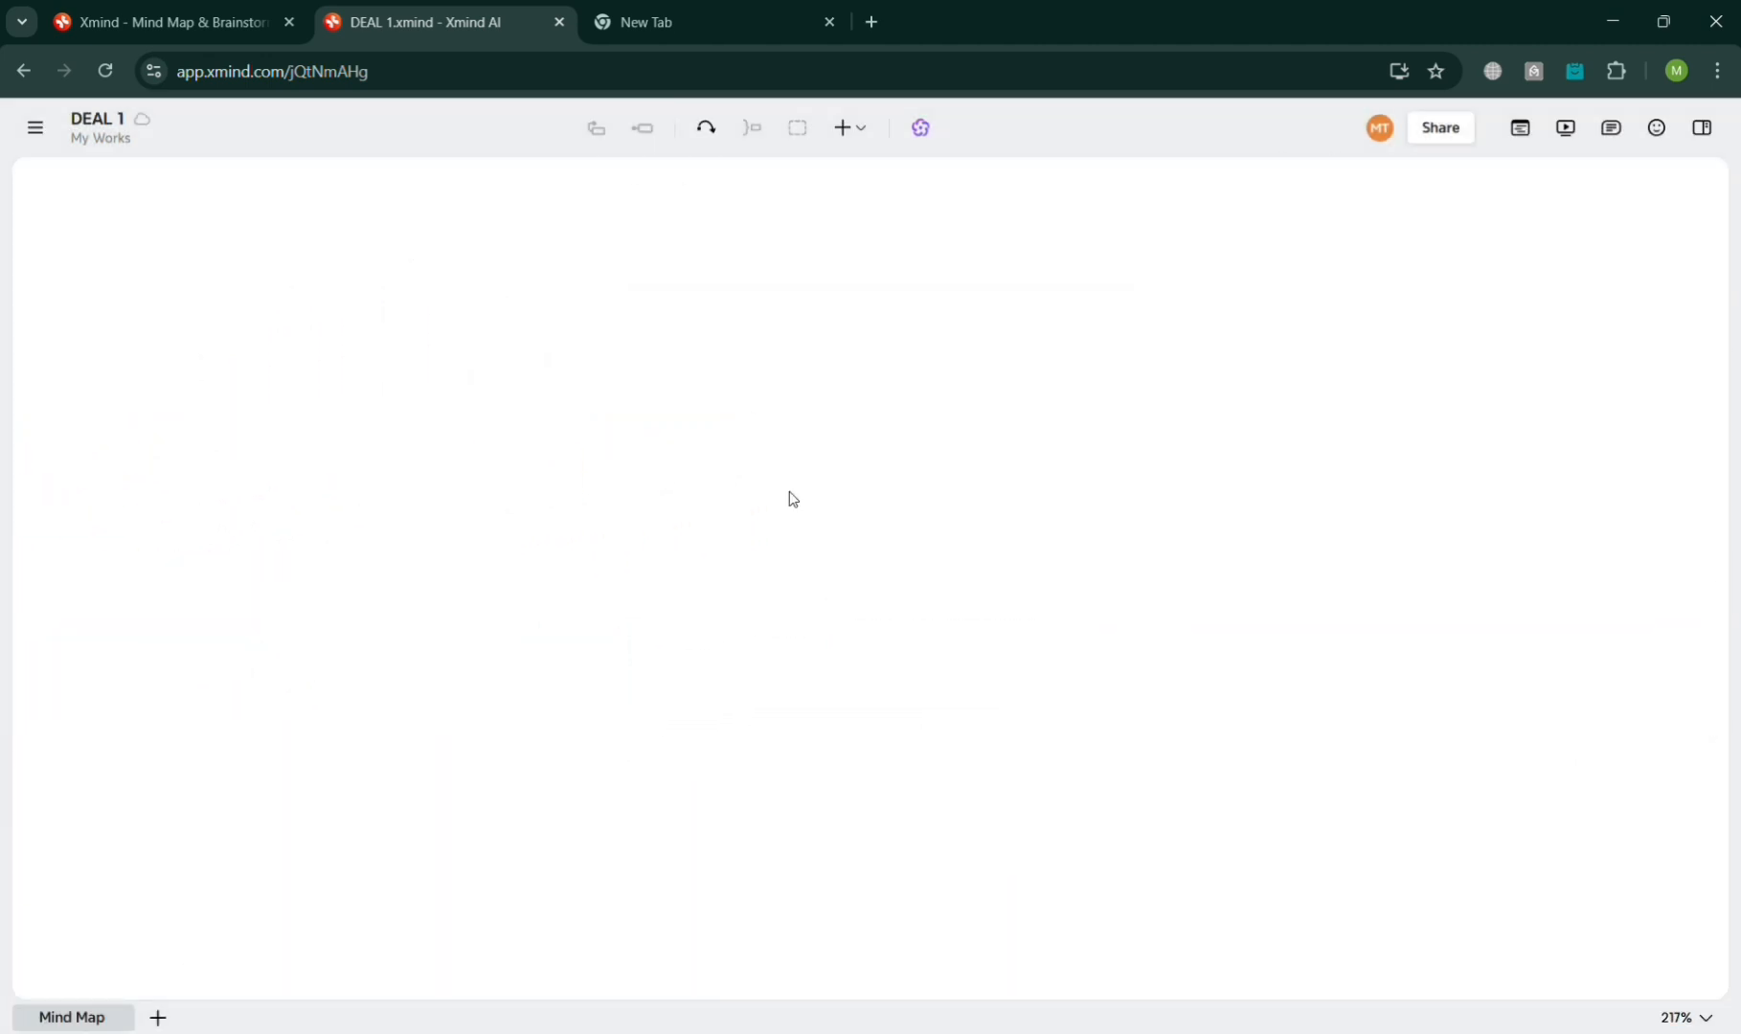
scroll(787, 502, "left", 10)
scroll(785, 502, "down", 3)
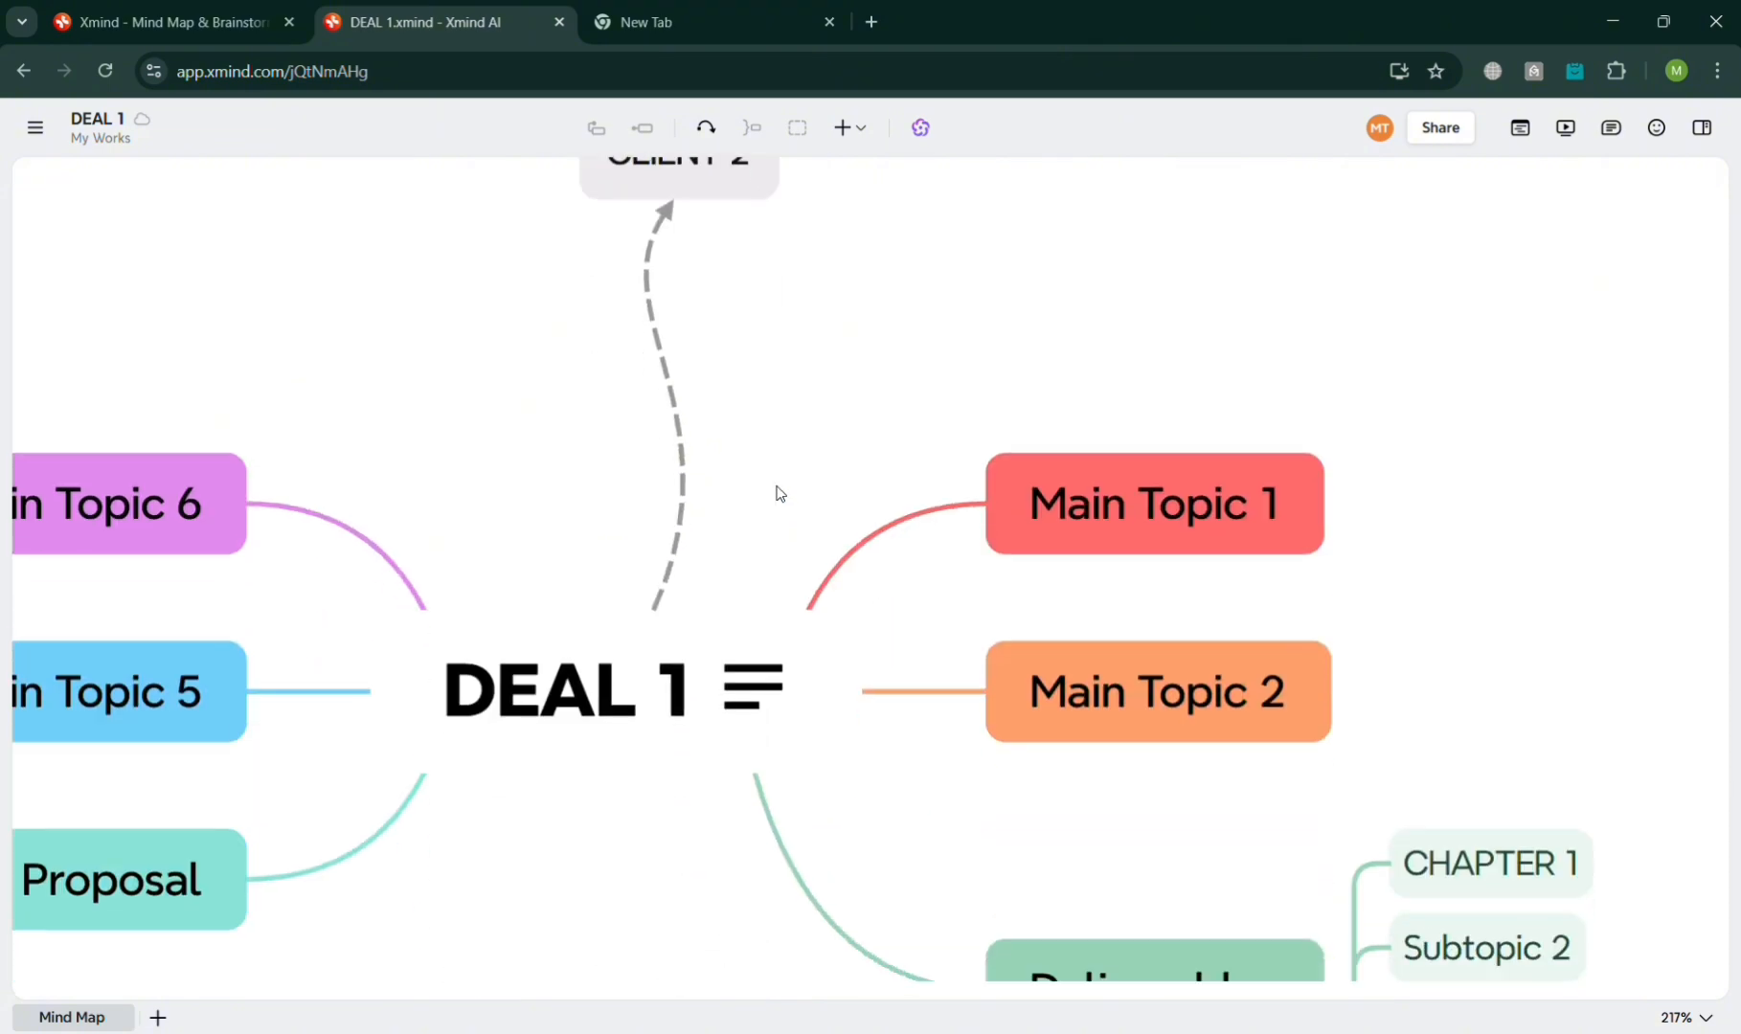
scroll(783, 496, "down", 5)
scroll(777, 487, "down", 2)
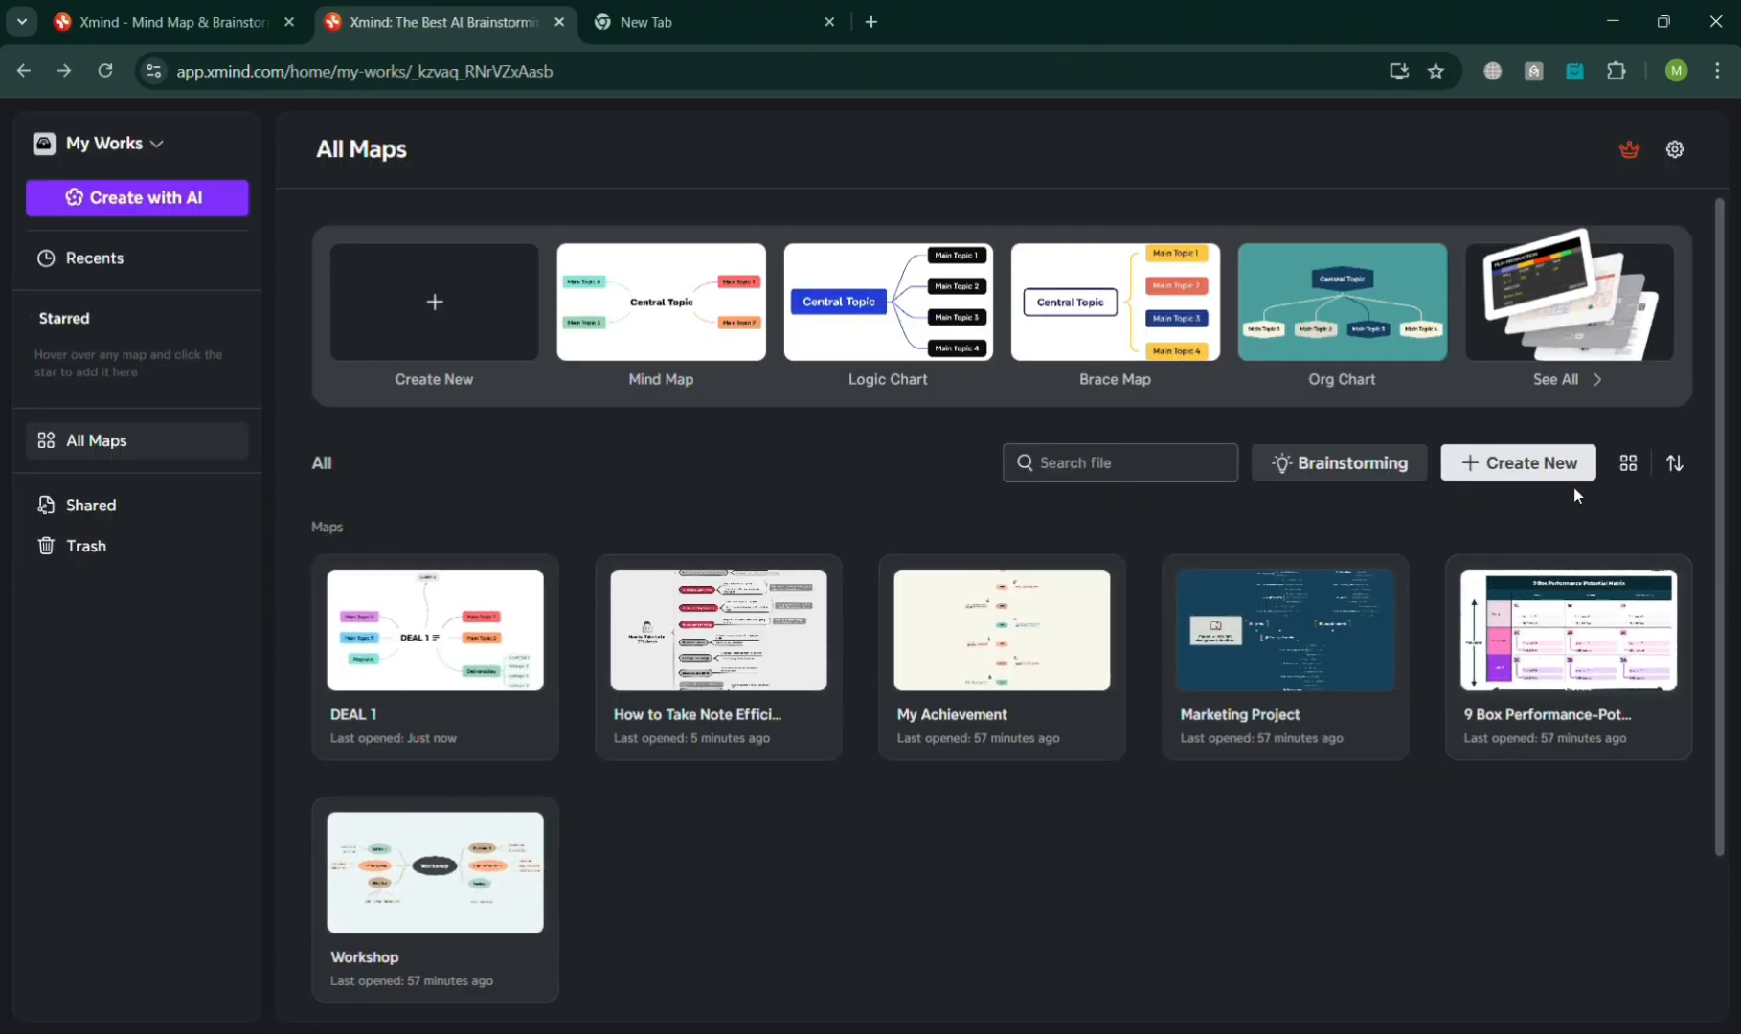
Create a new default mind map from the All Maps overview and return to the overview
left_click(435, 322)
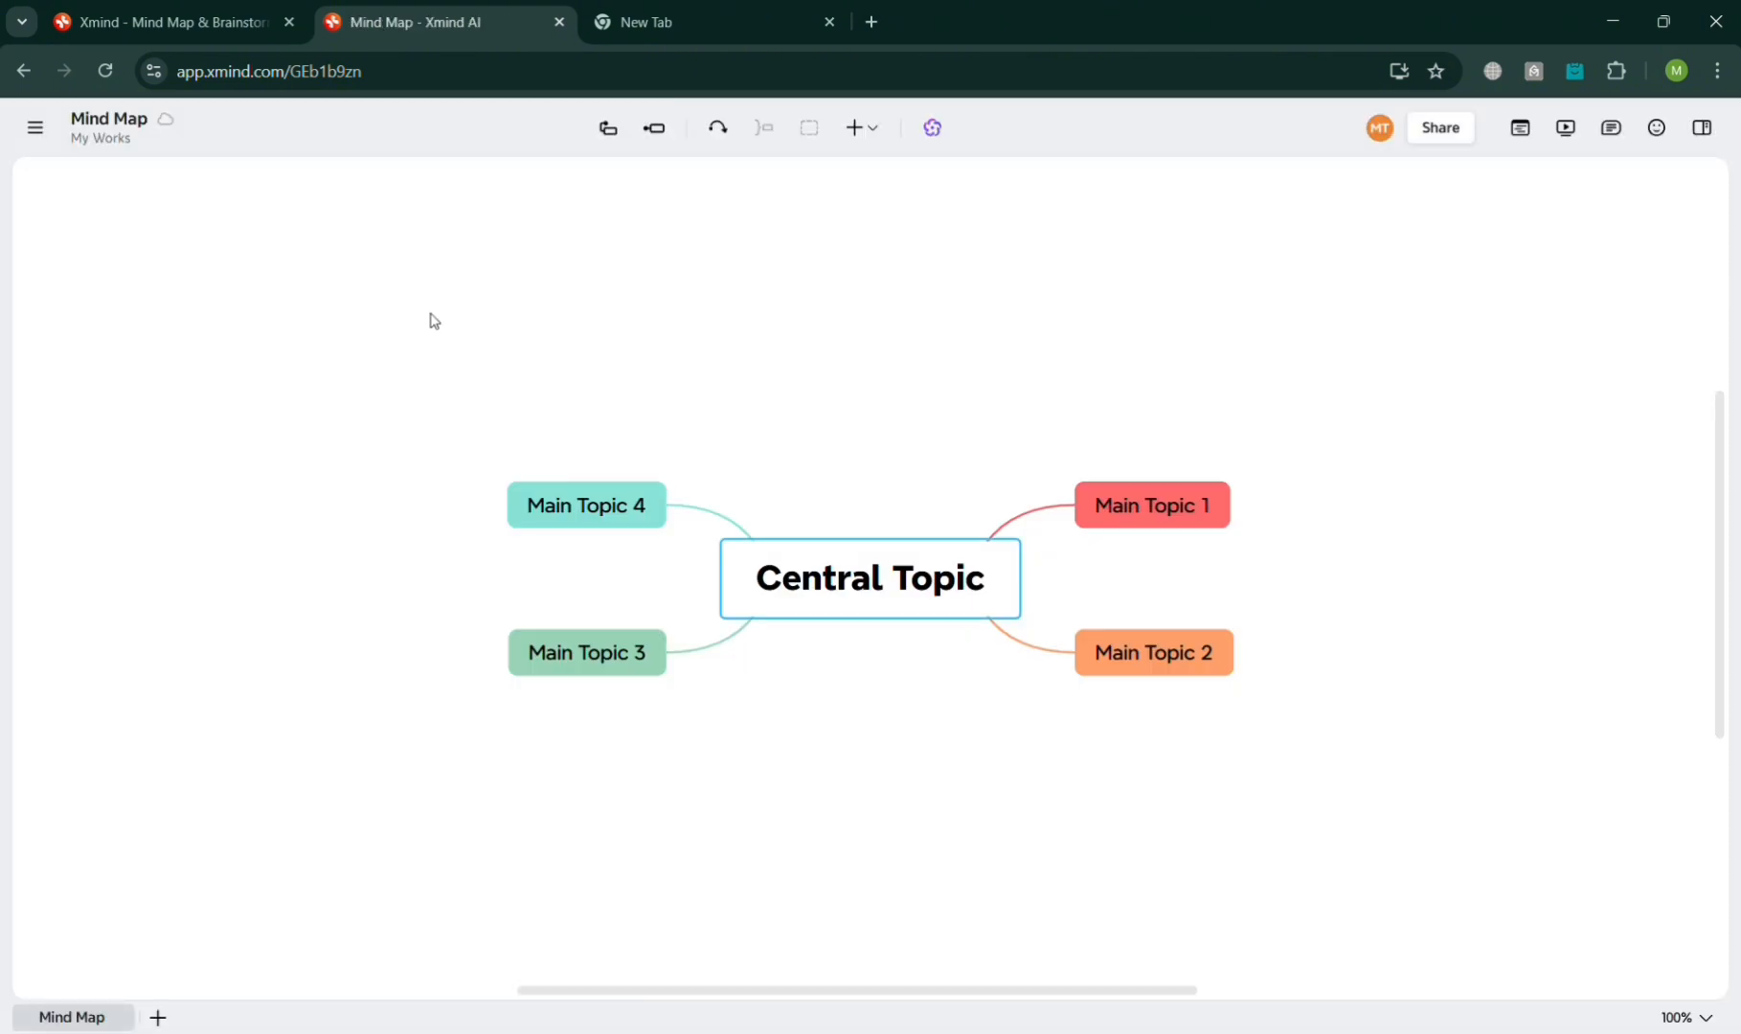
left_click(39, 132)
left_click(41, 134)
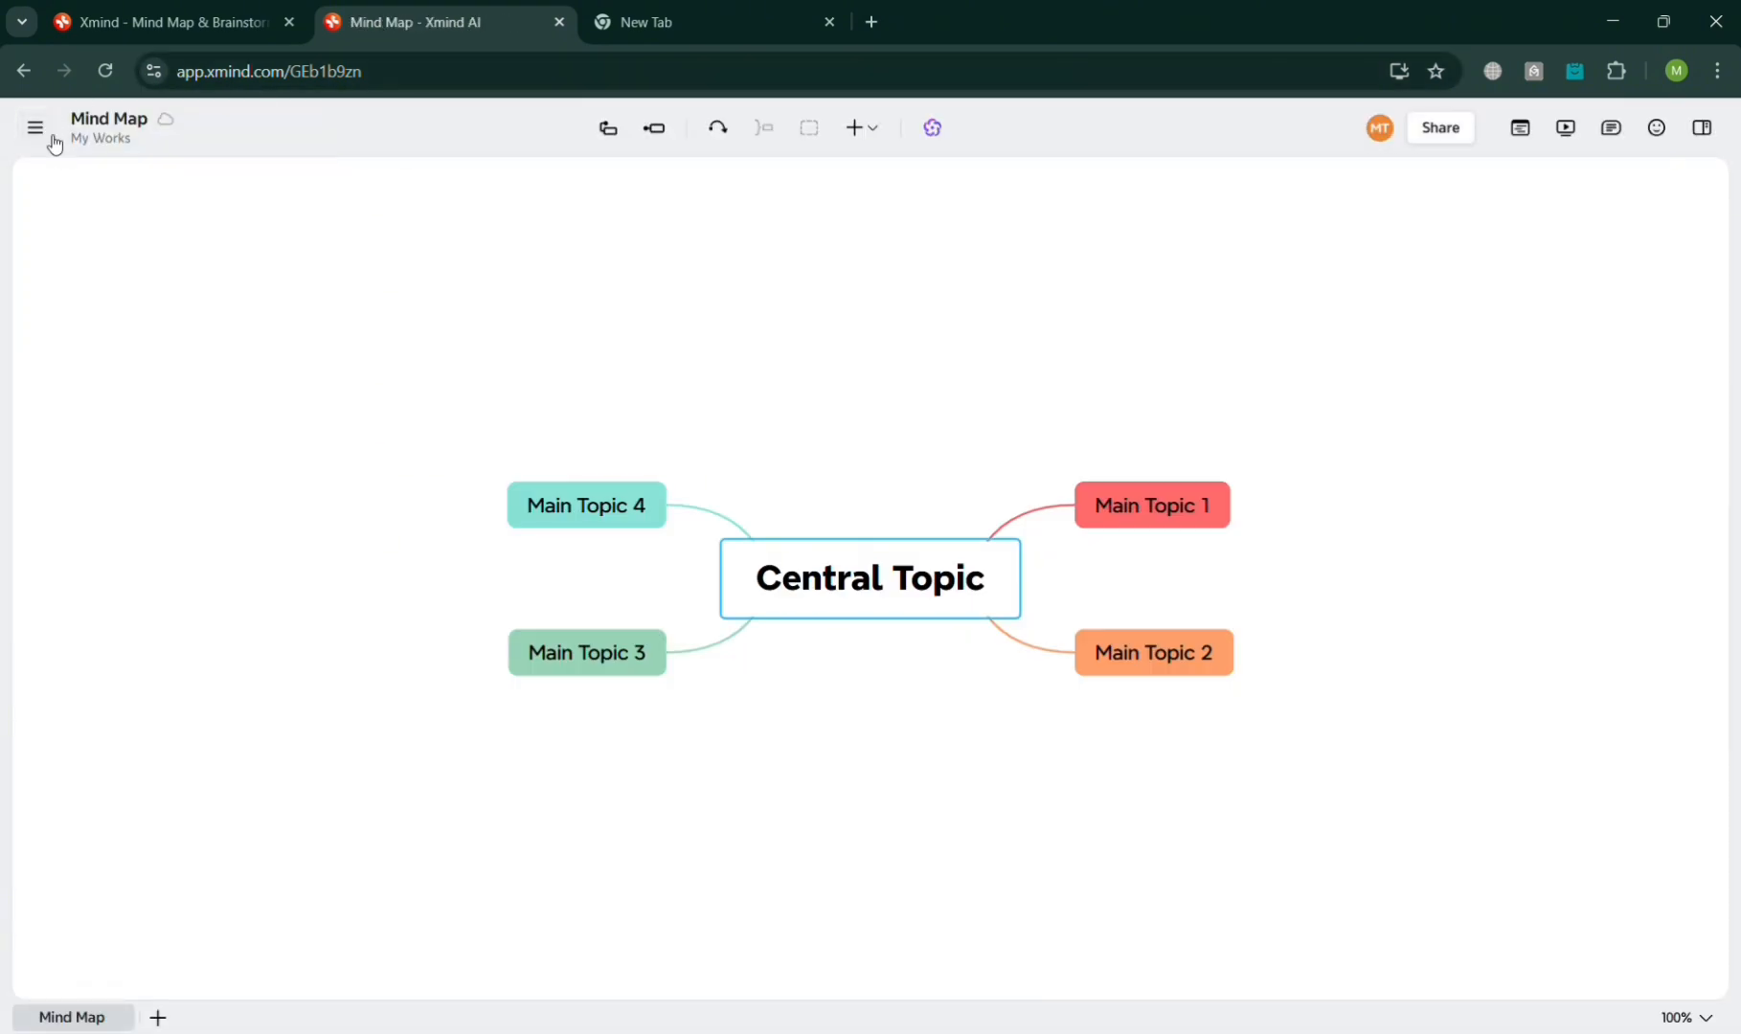
left_click(47, 135)
left_click(96, 186)
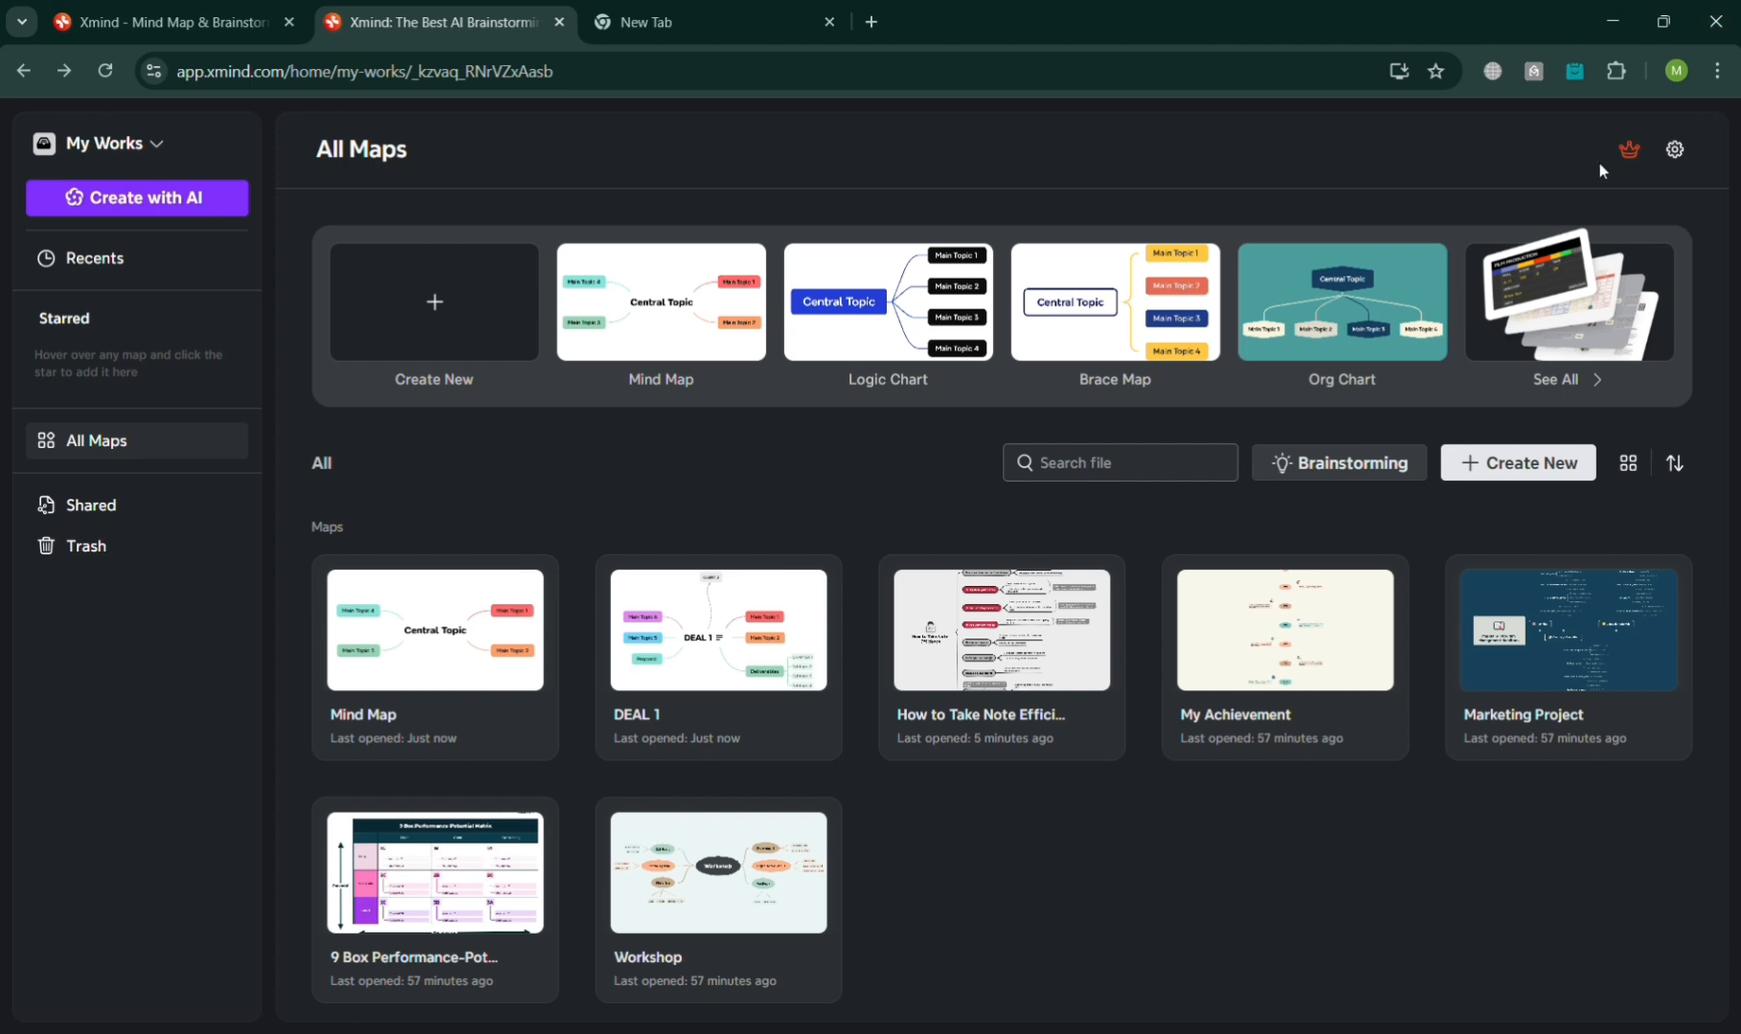
Look through the recent maps, the full template gallery down to Creativity and the subscription plans
left_click(79, 258)
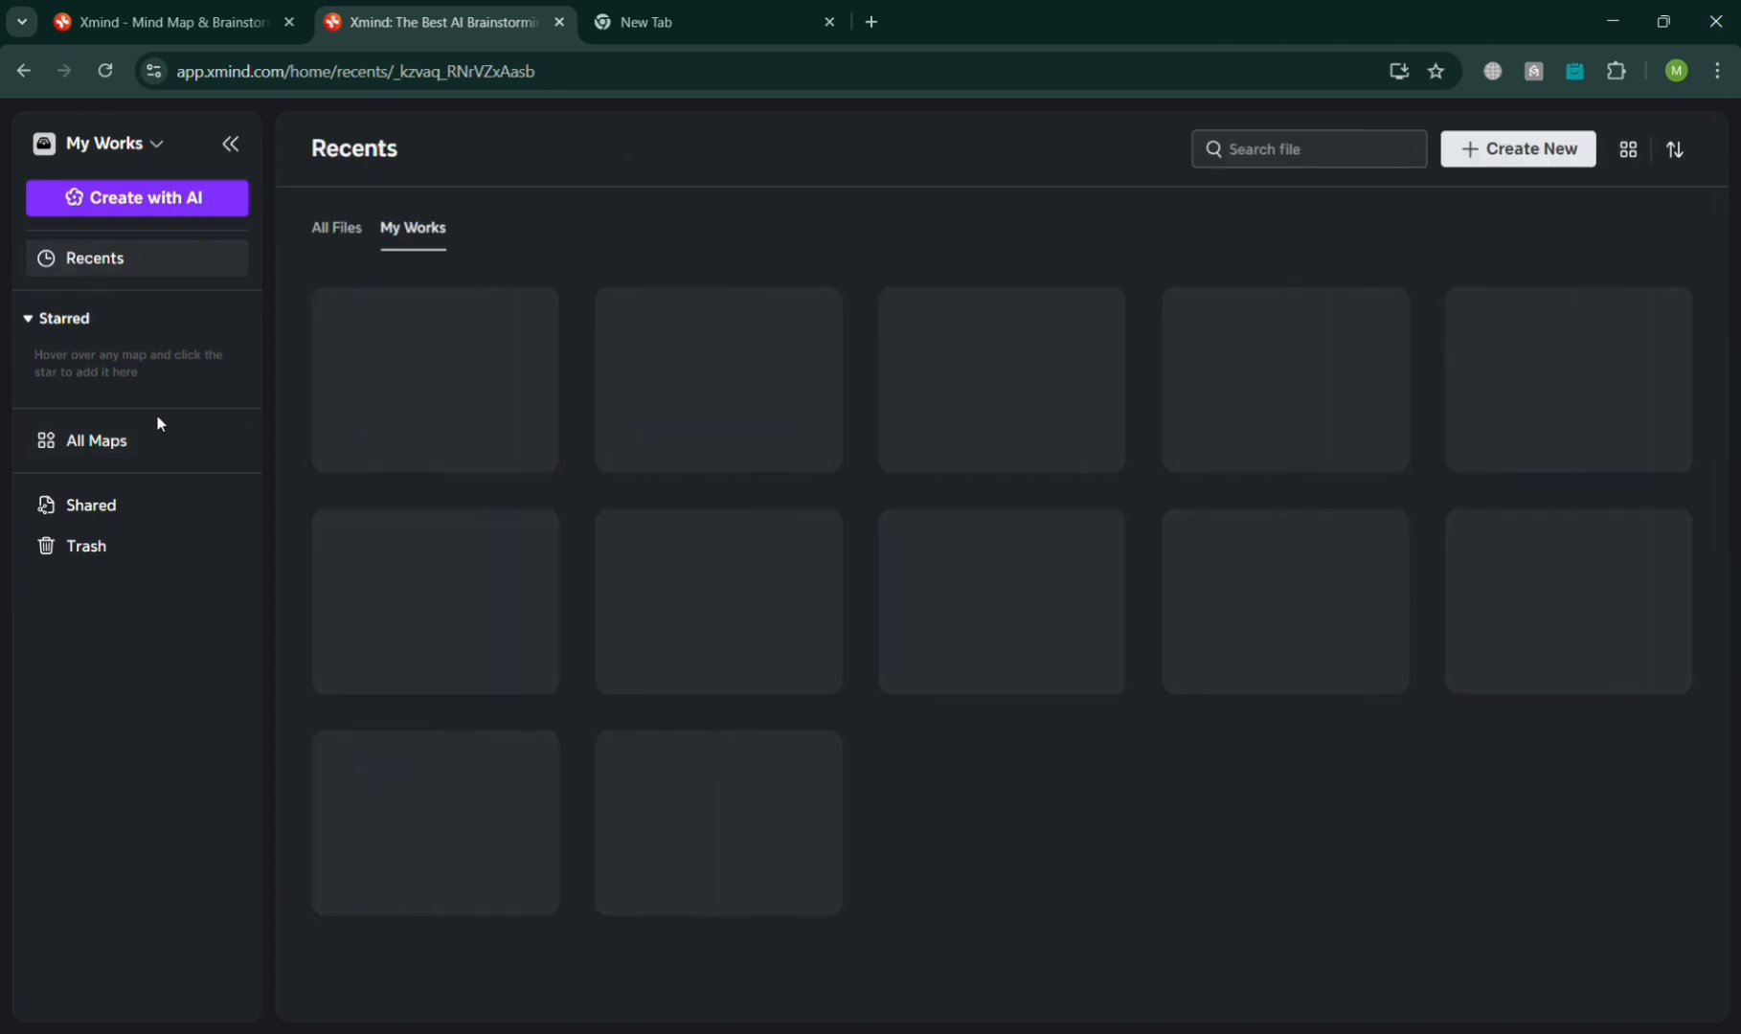
left_click(175, 442)
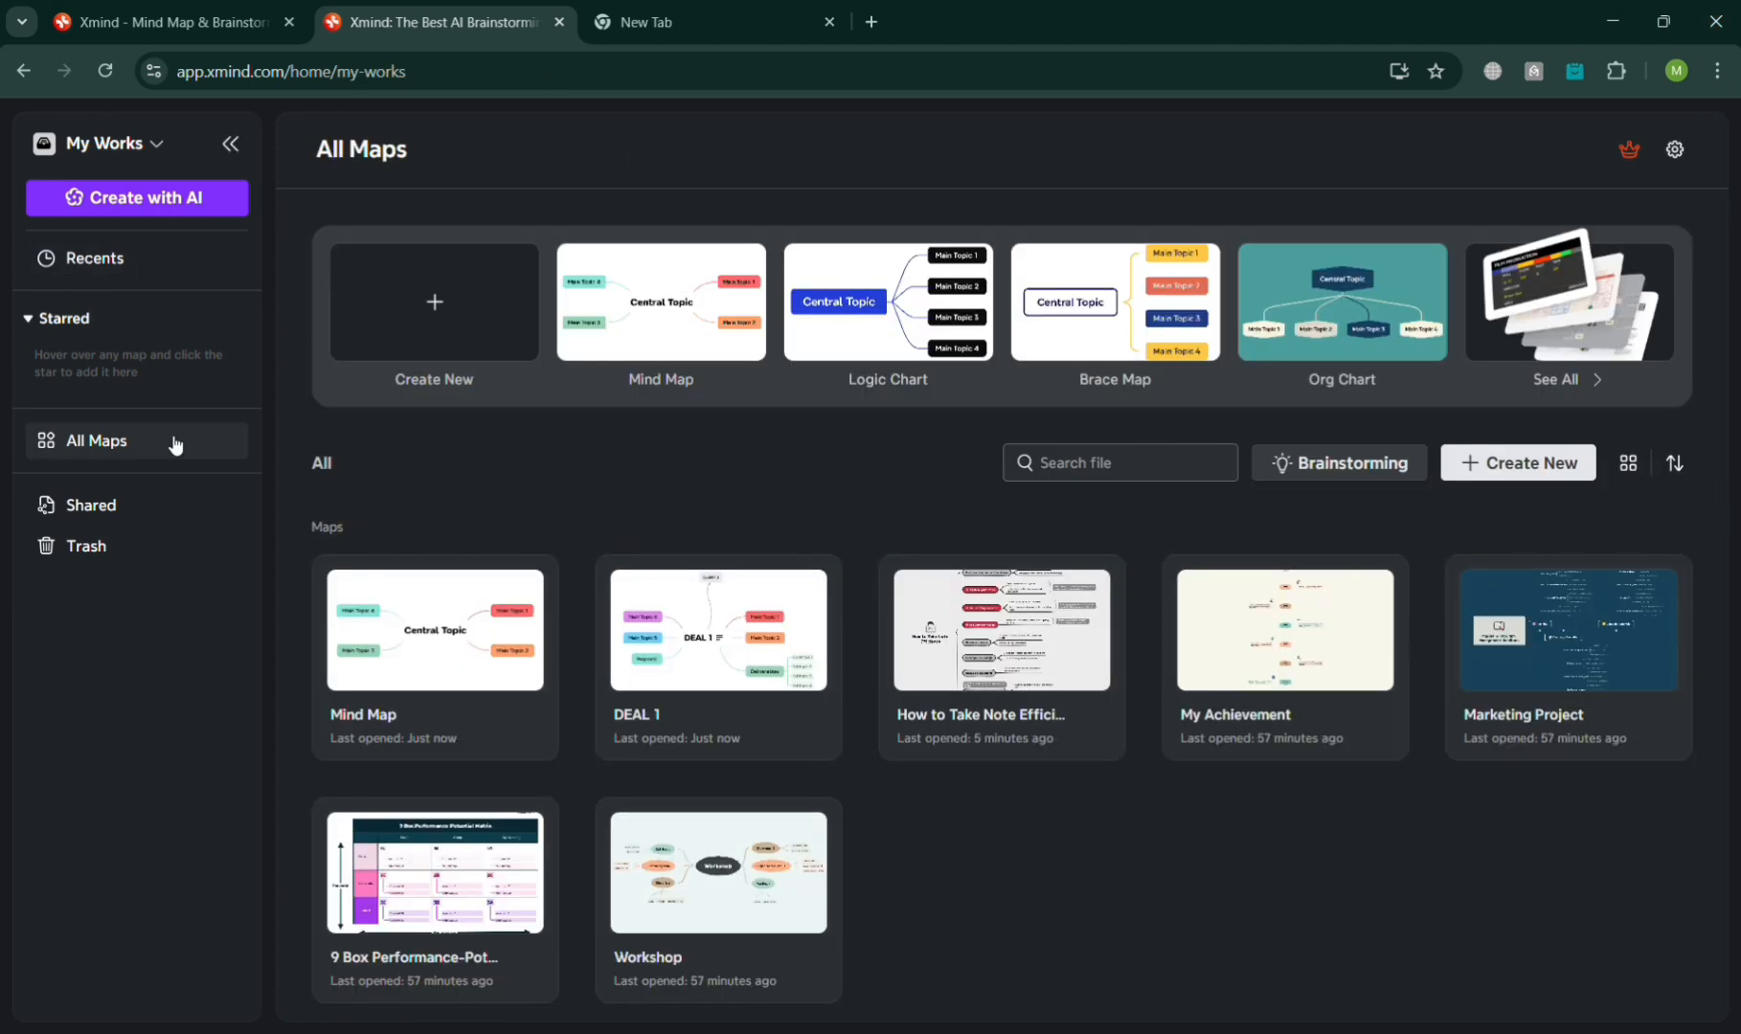
left_click(1585, 381)
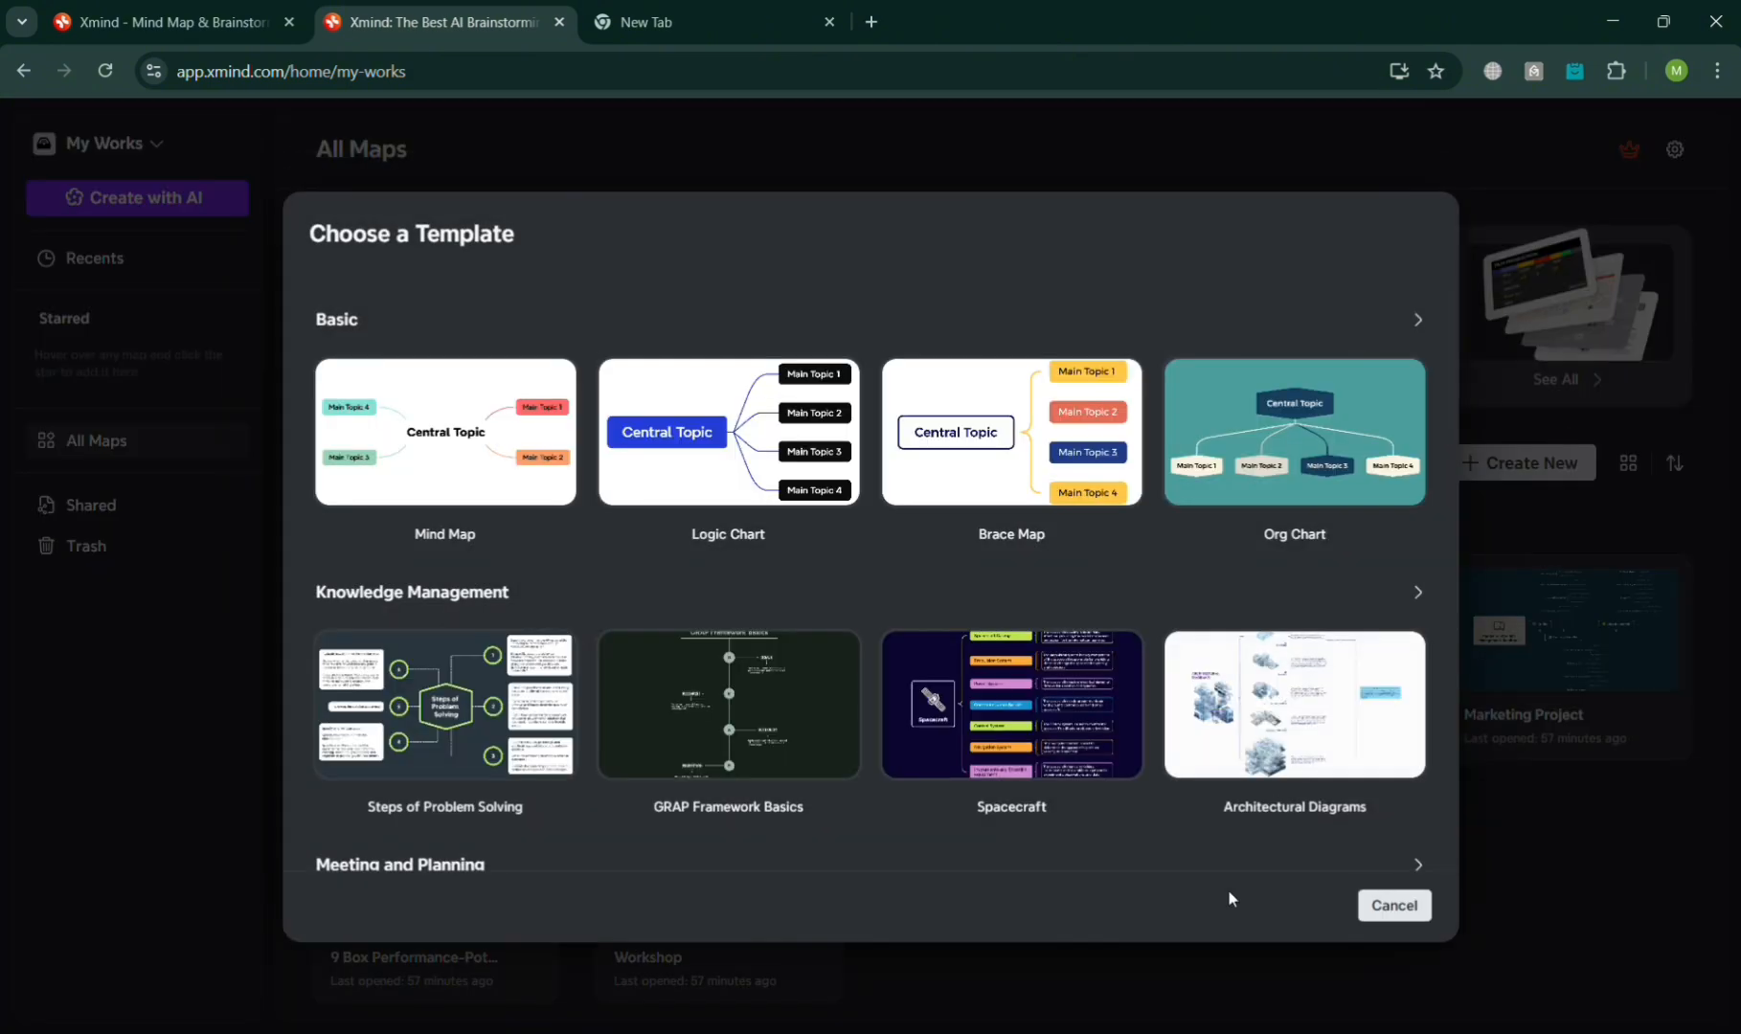
scroll(1229, 887, "down", 15)
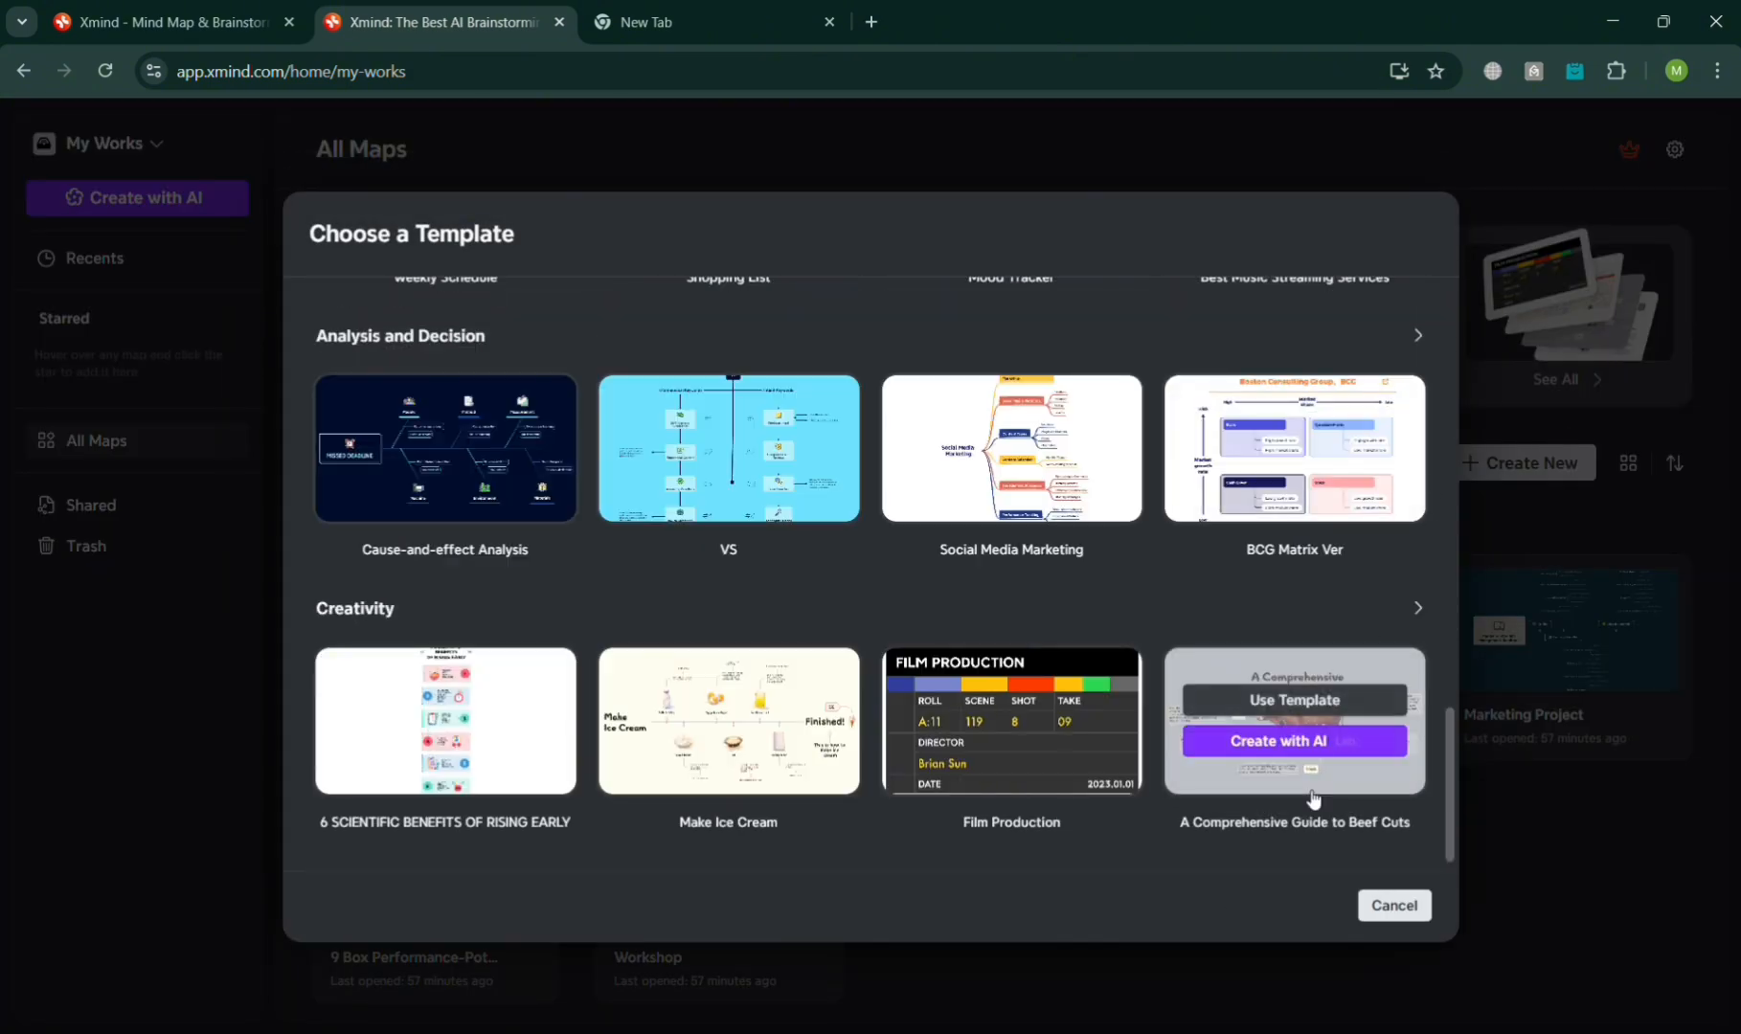
left_click(1300, 705)
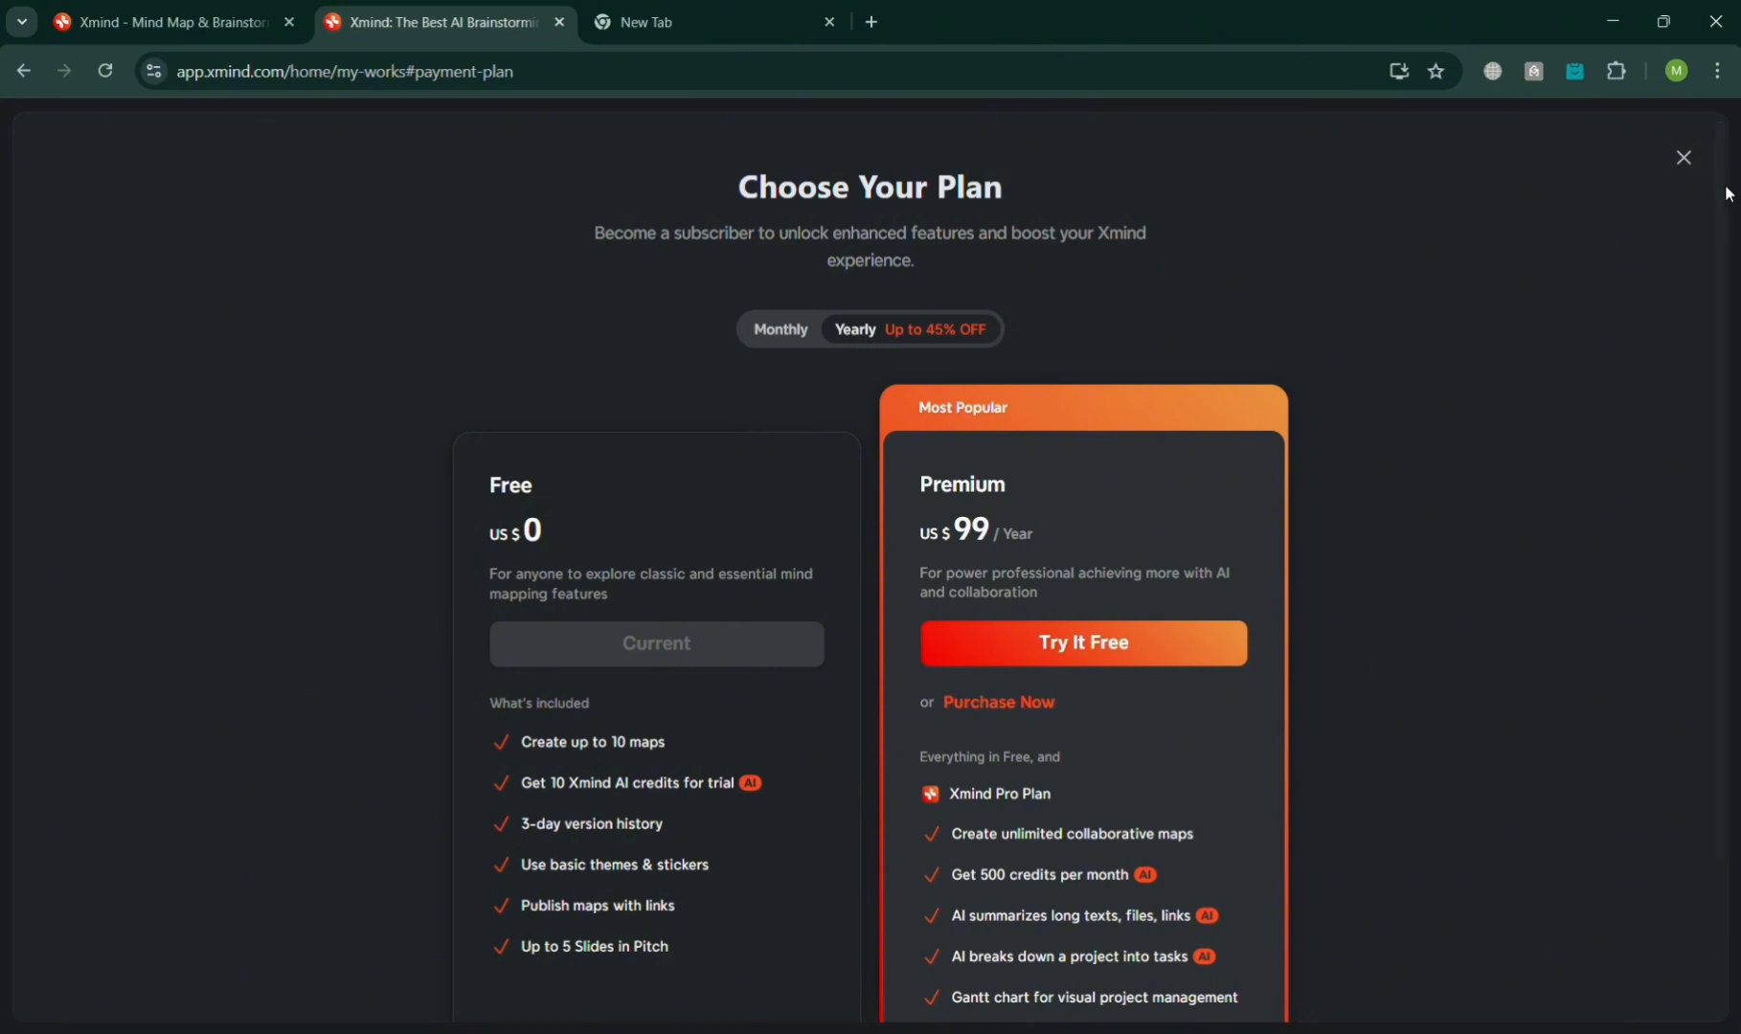
left_click(1683, 157)
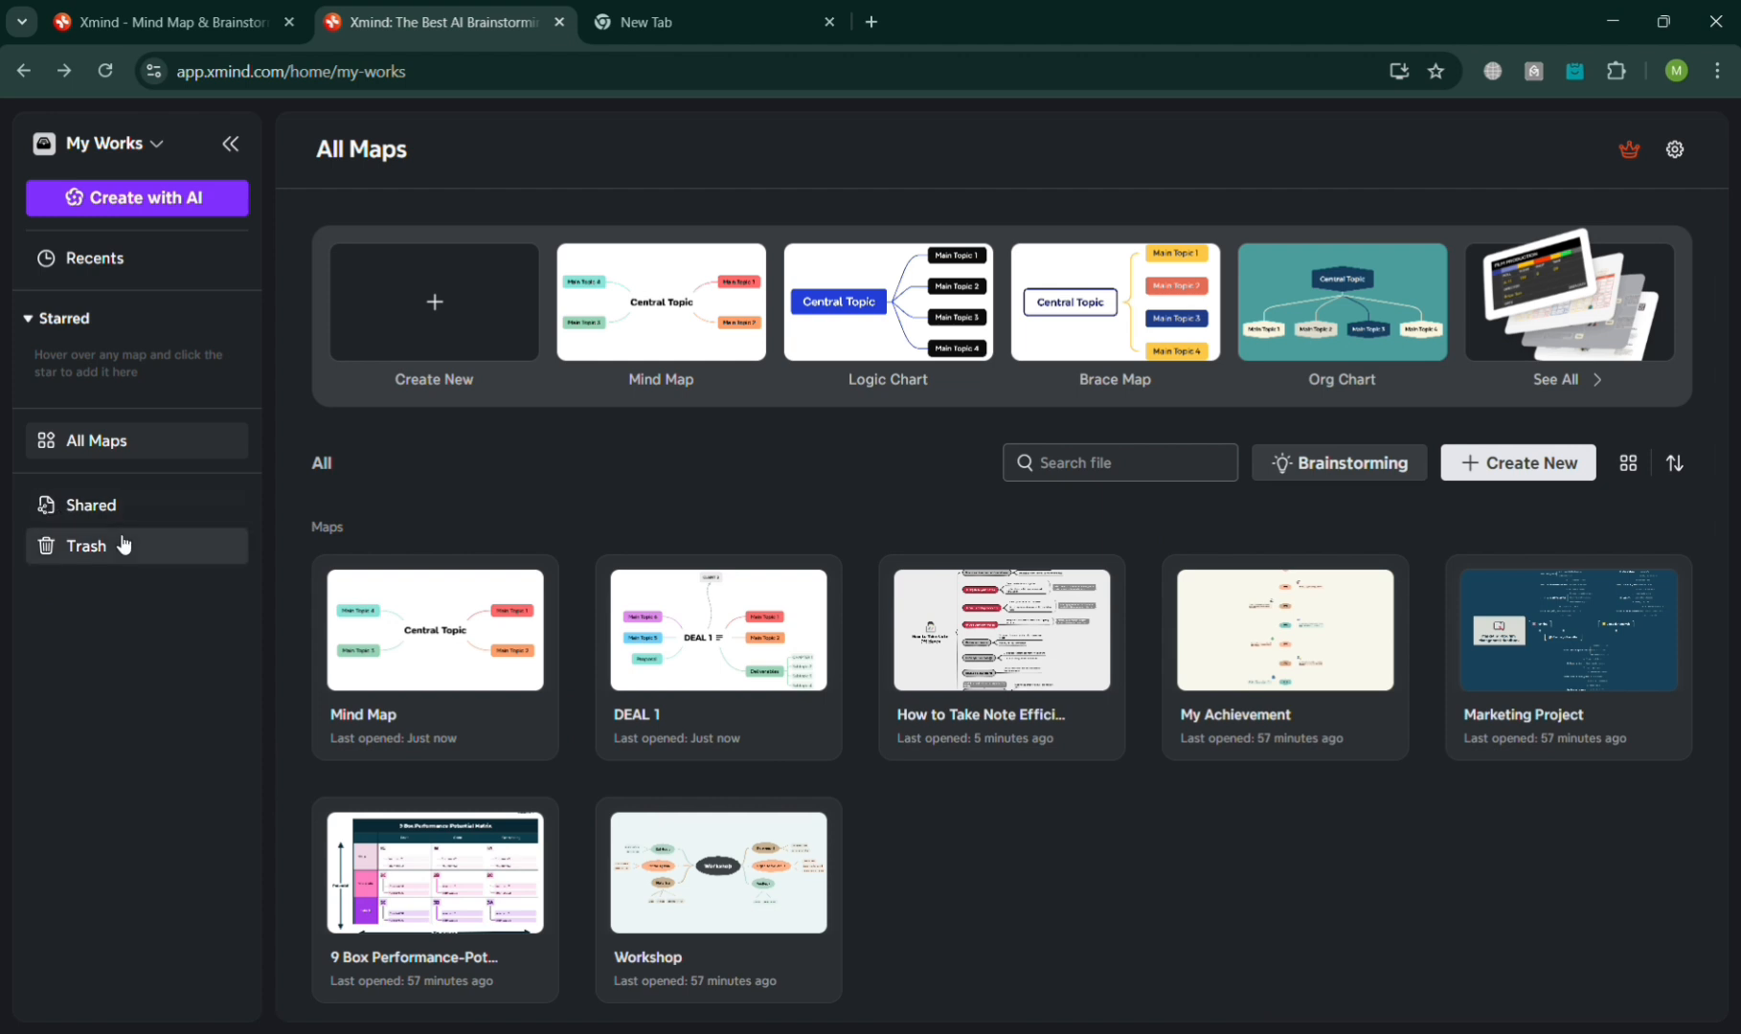
Create a new team named ACCOUNTING TEAM and skip inviting members
left_click(118, 158)
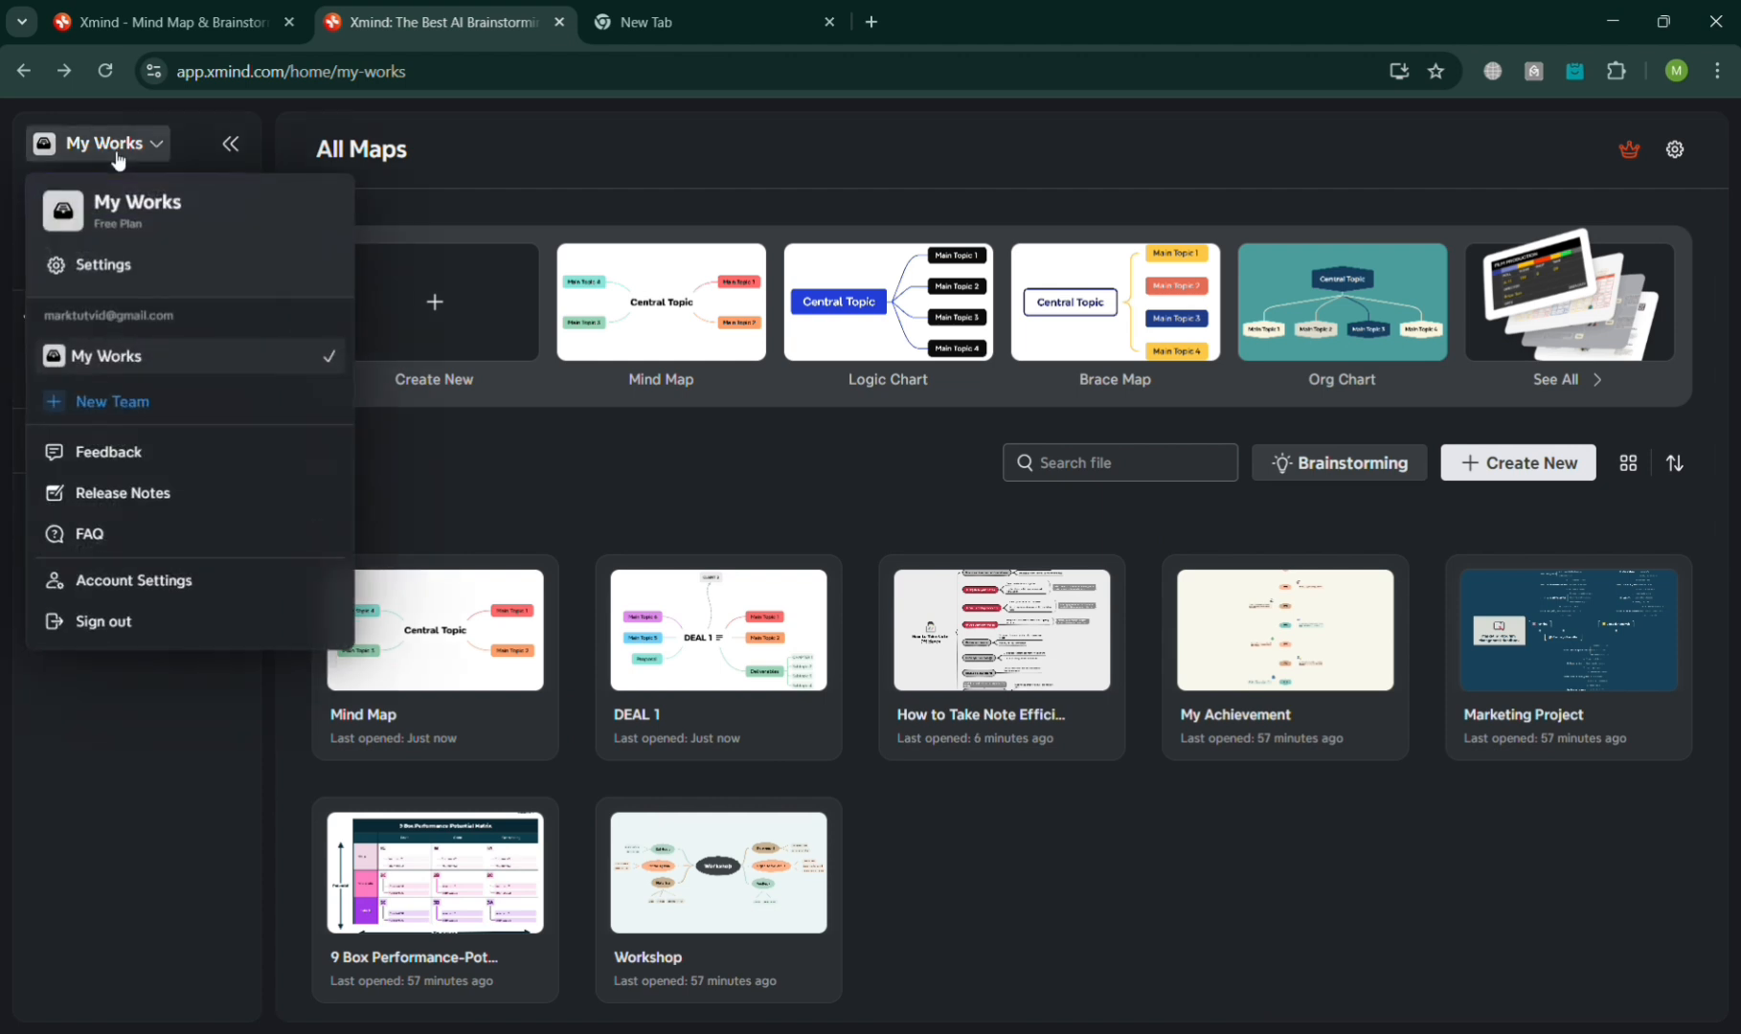
left_click(179, 396)
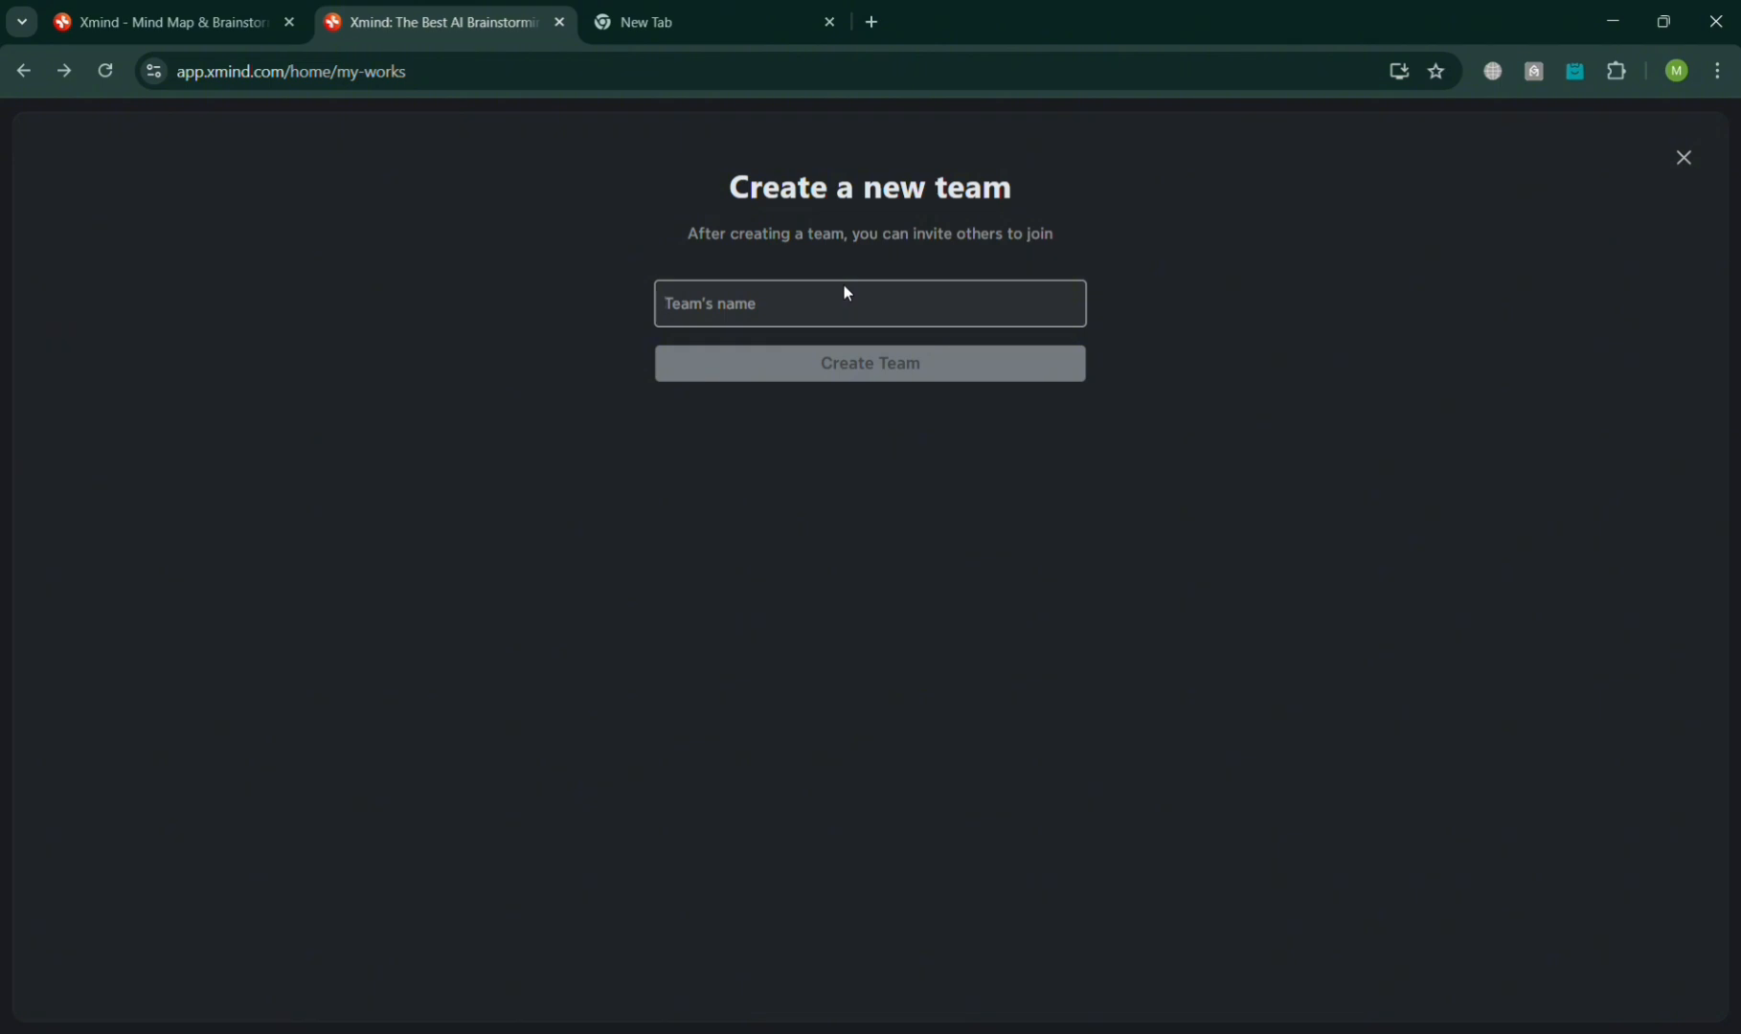
type("ACCOUNTING TEAM")
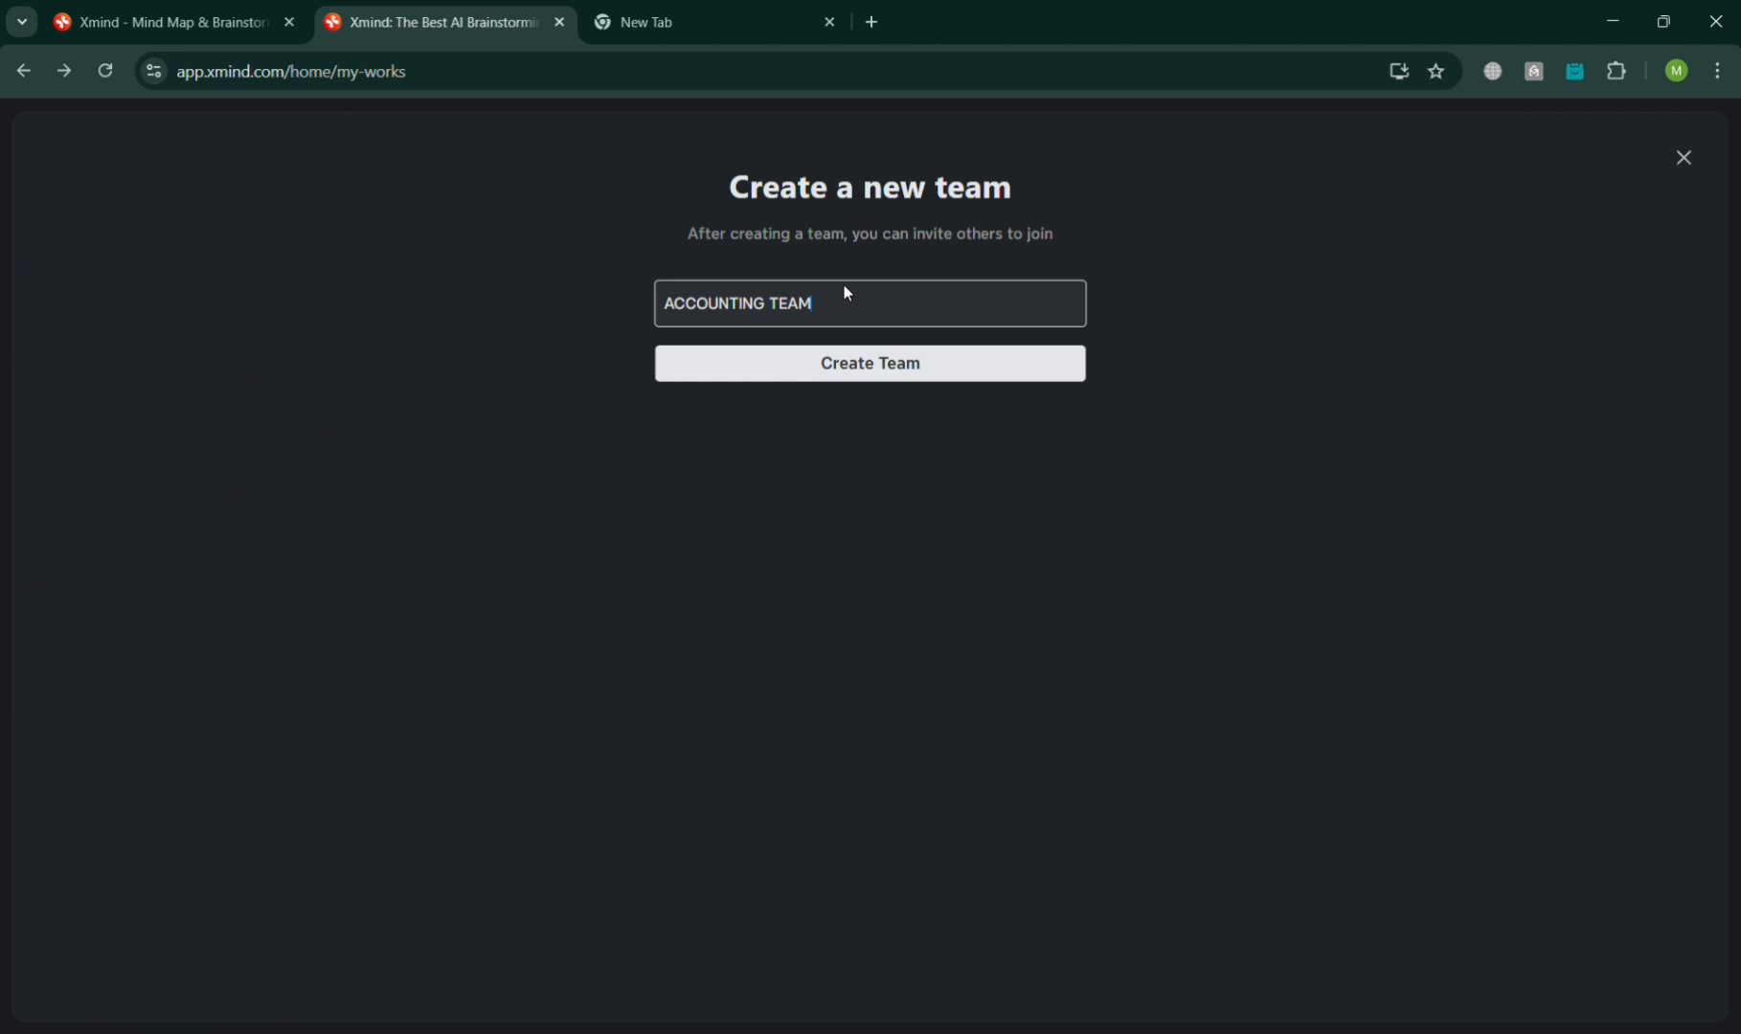
left_click(929, 373)
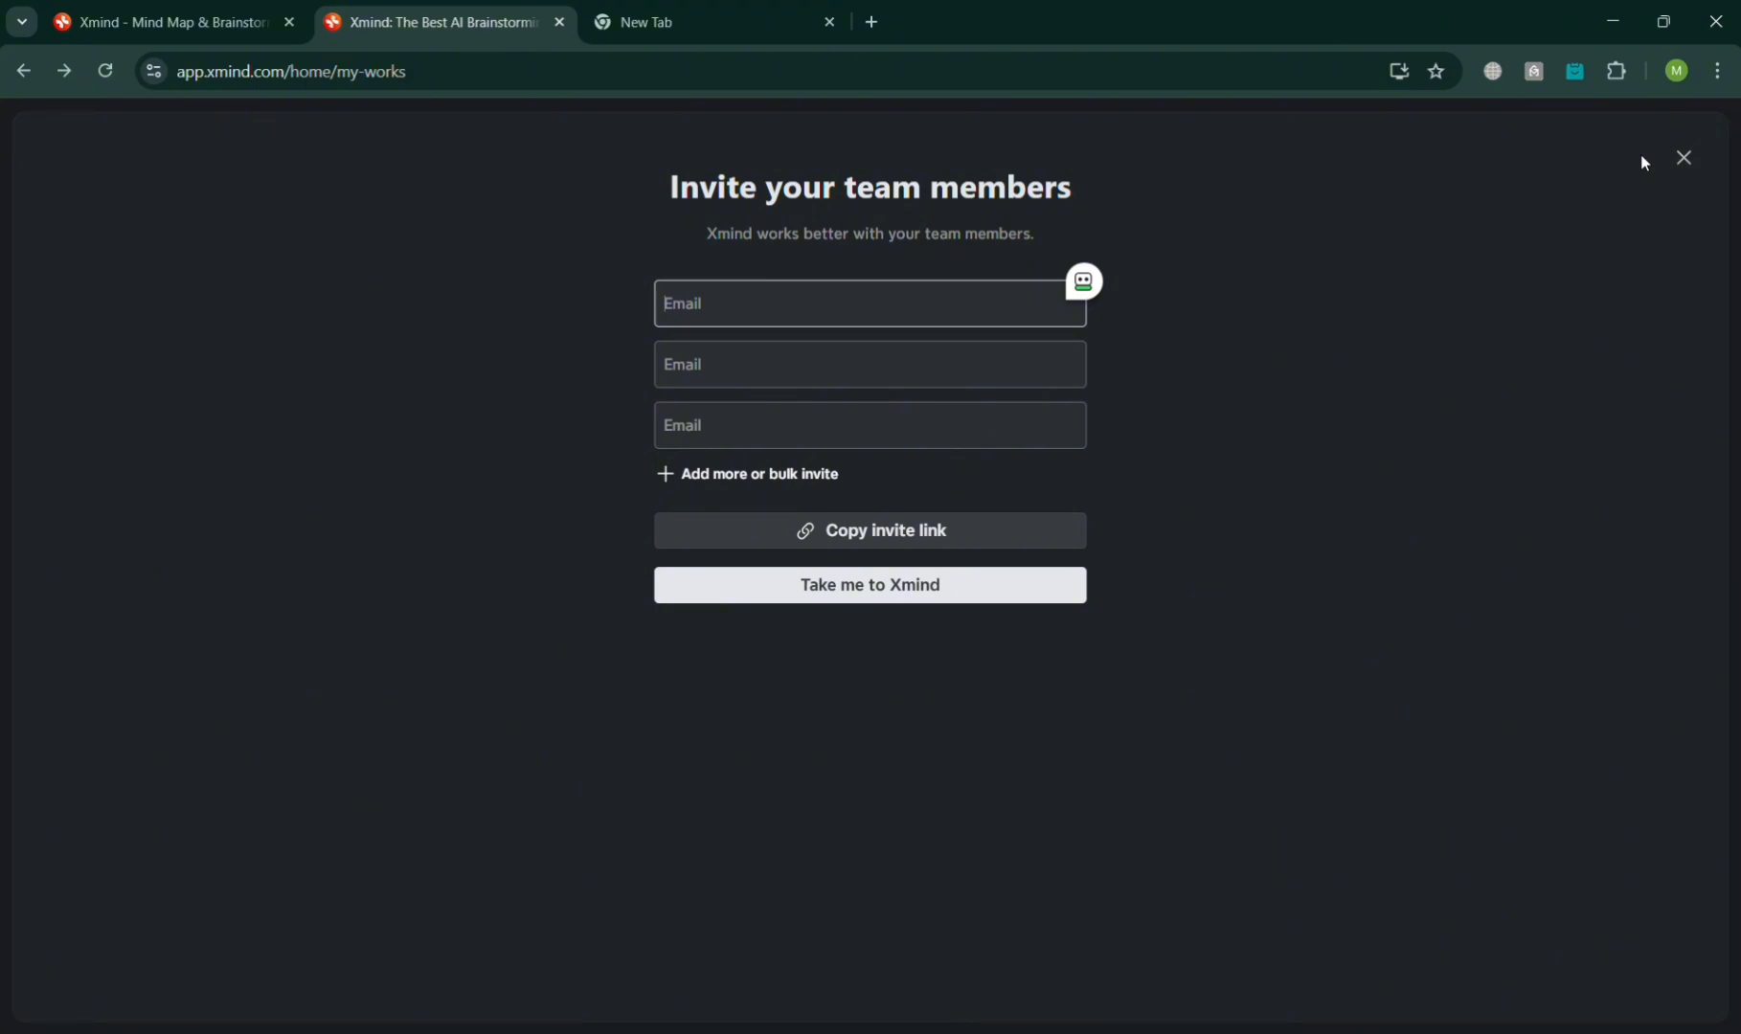
left_click(1678, 169)
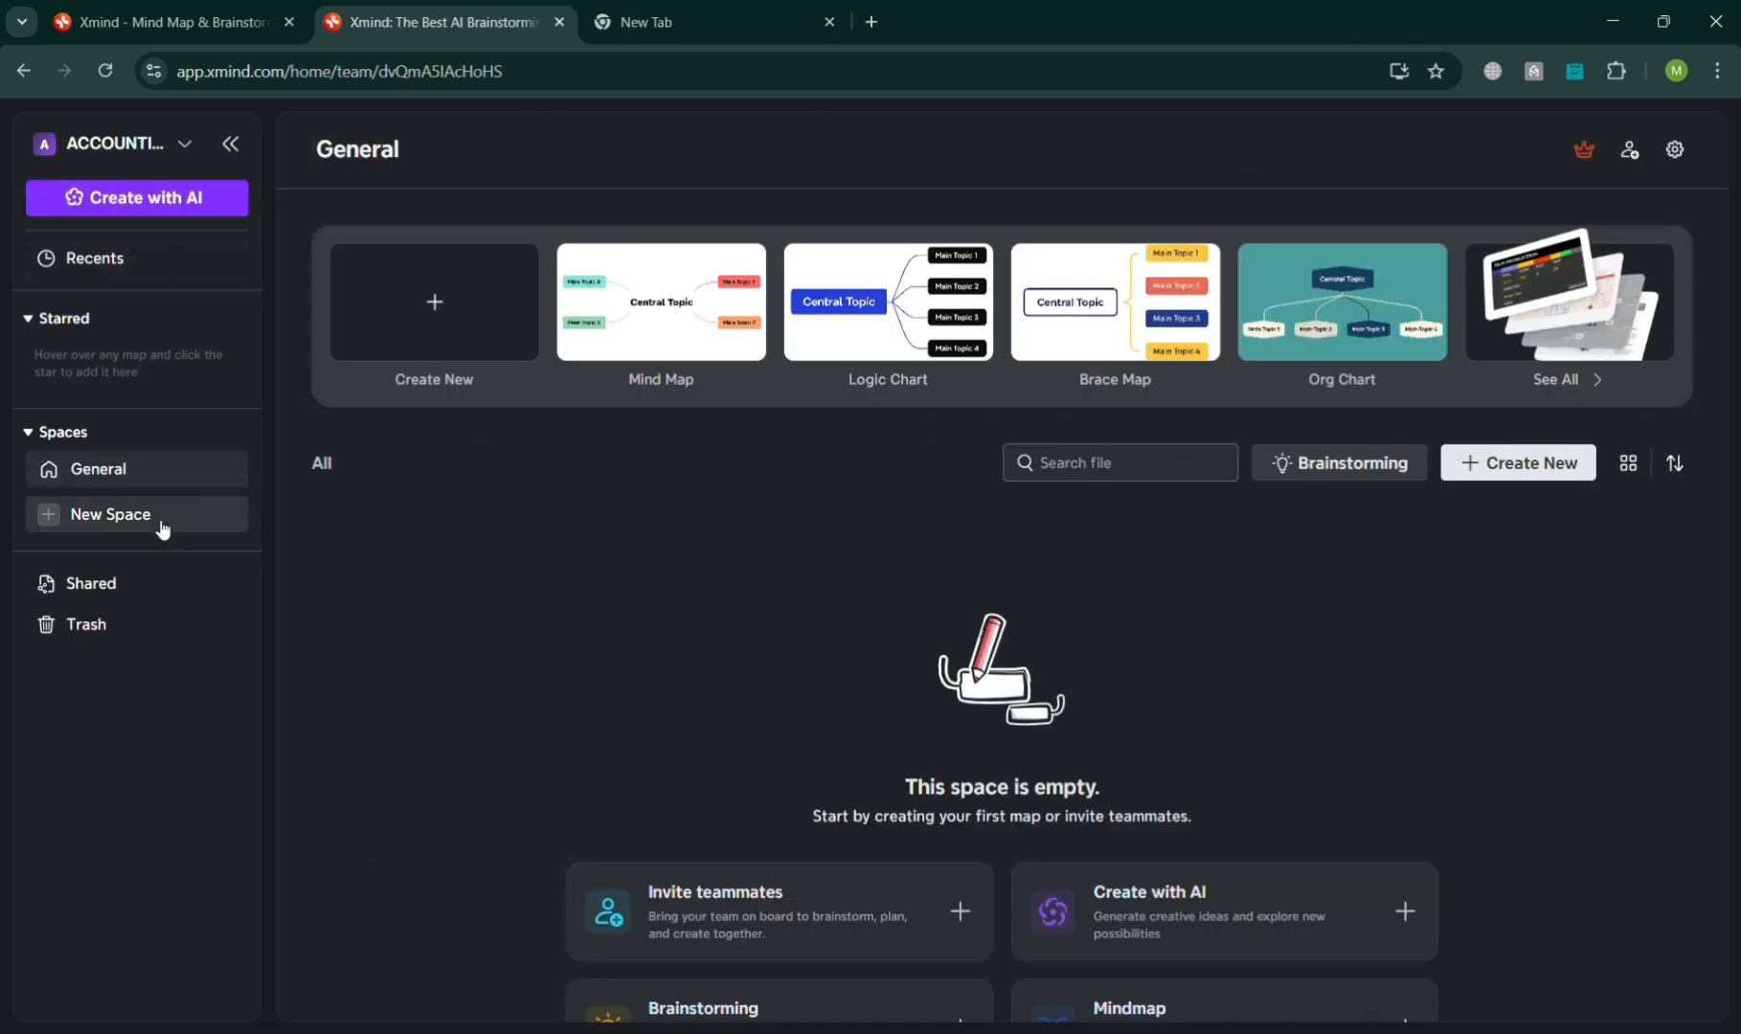
View the new space dialog in ACCOUNTING TEAM without creating a space, and switch back to the My Works workspace
left_click(153, 518)
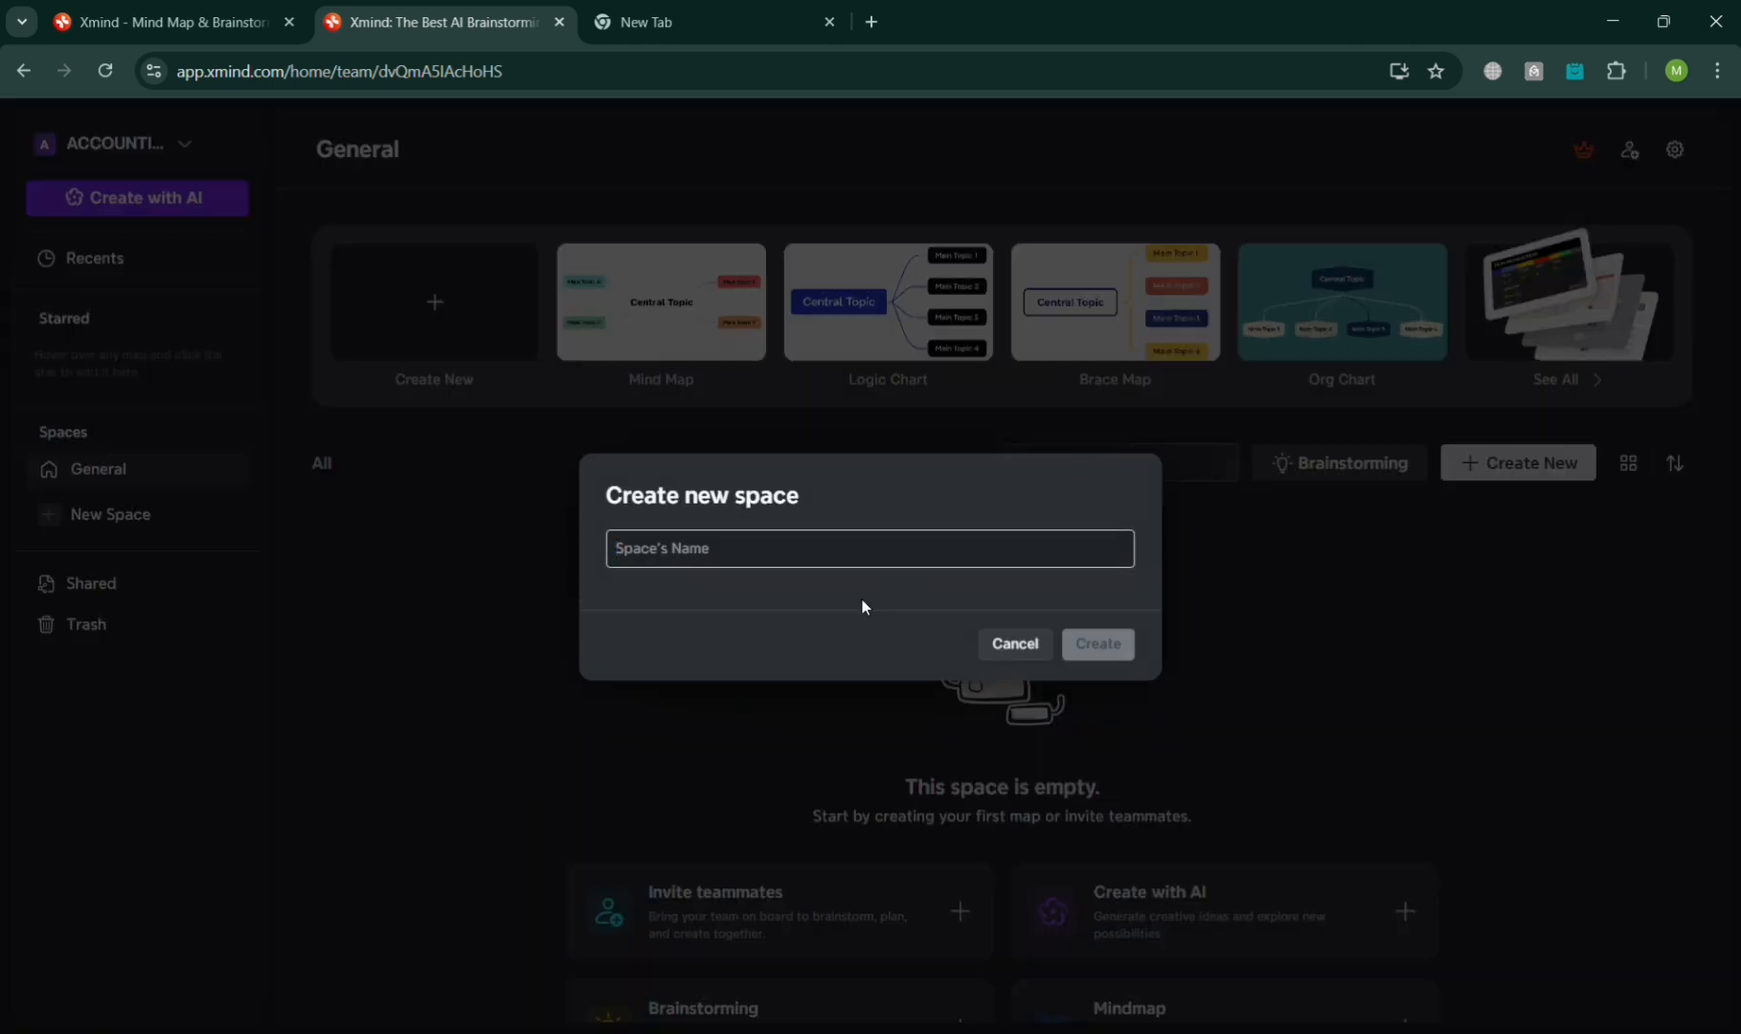
left_click(1025, 651)
left_click(181, 148)
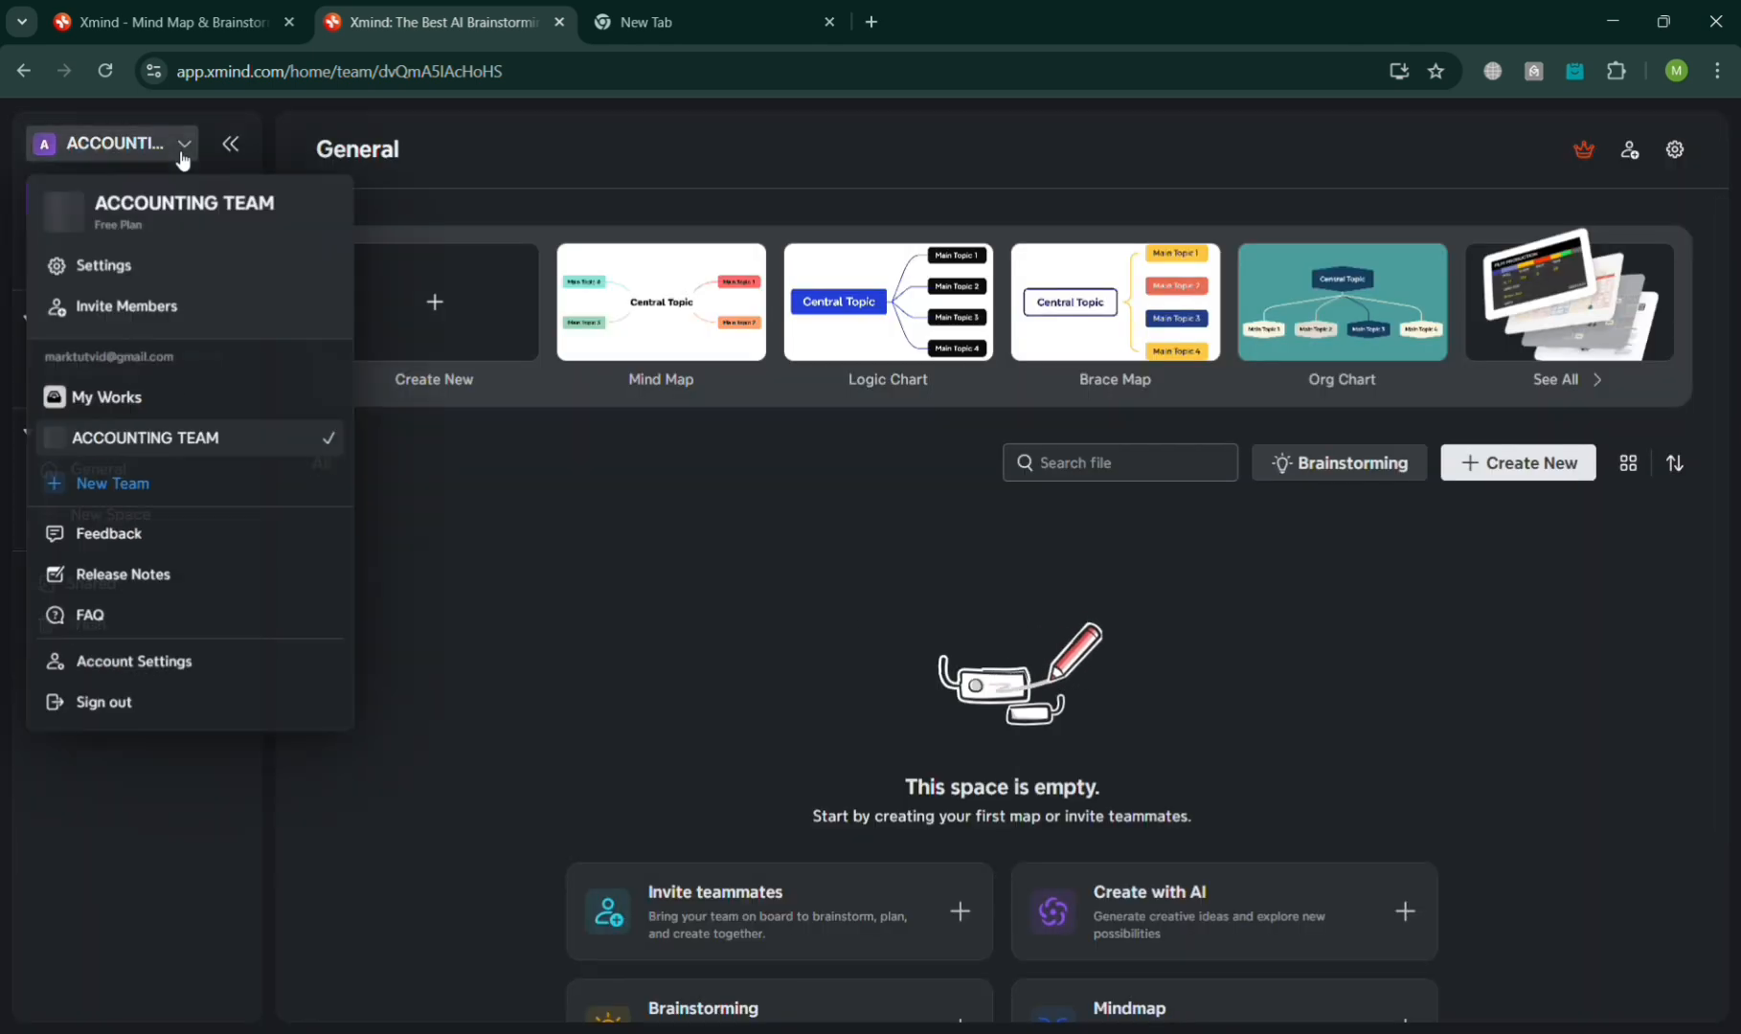
left_click(105, 397)
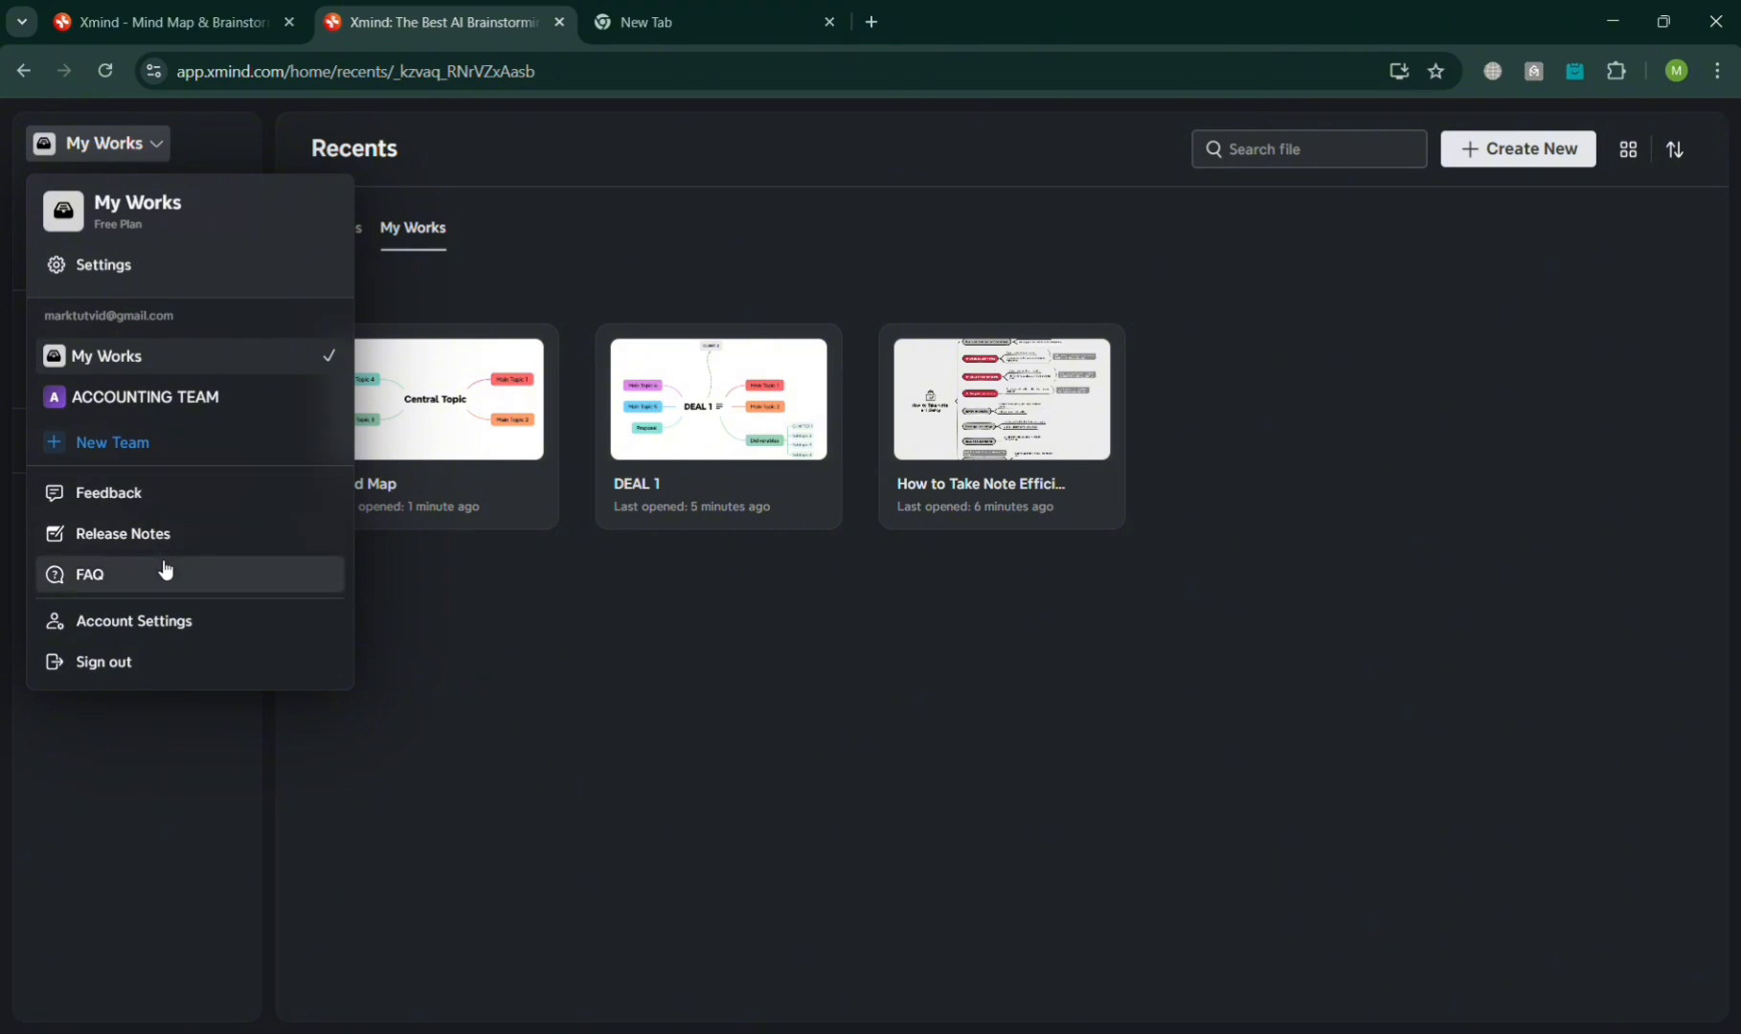